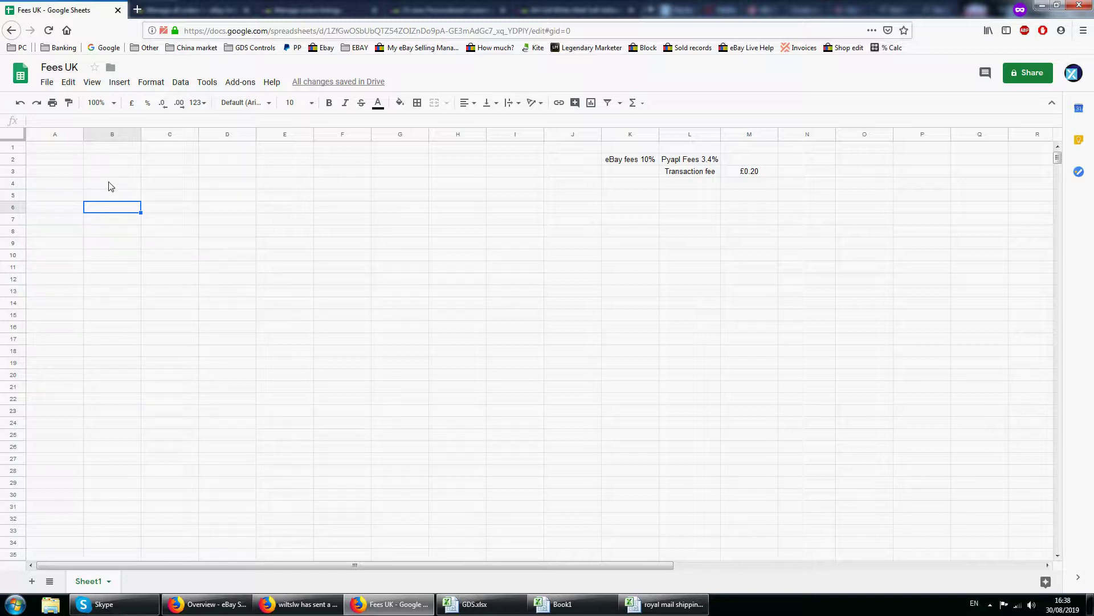
Enter the label "Product price" in cell B3 with a value of 1 in C3
left_click(107, 174)
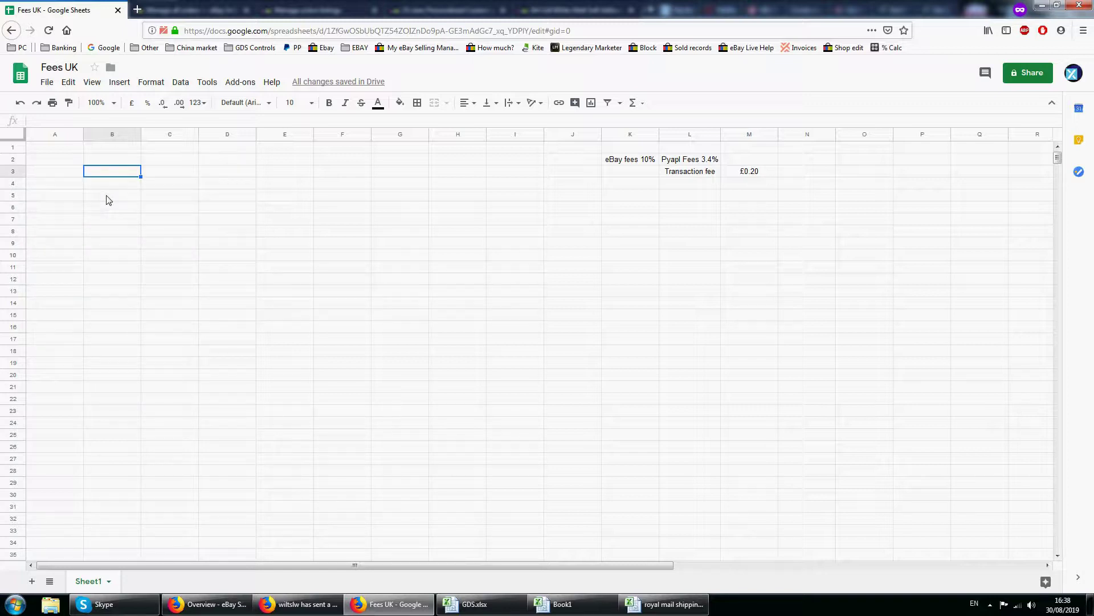
type("Product price")
key("Tab")
type("1")
key("Return")
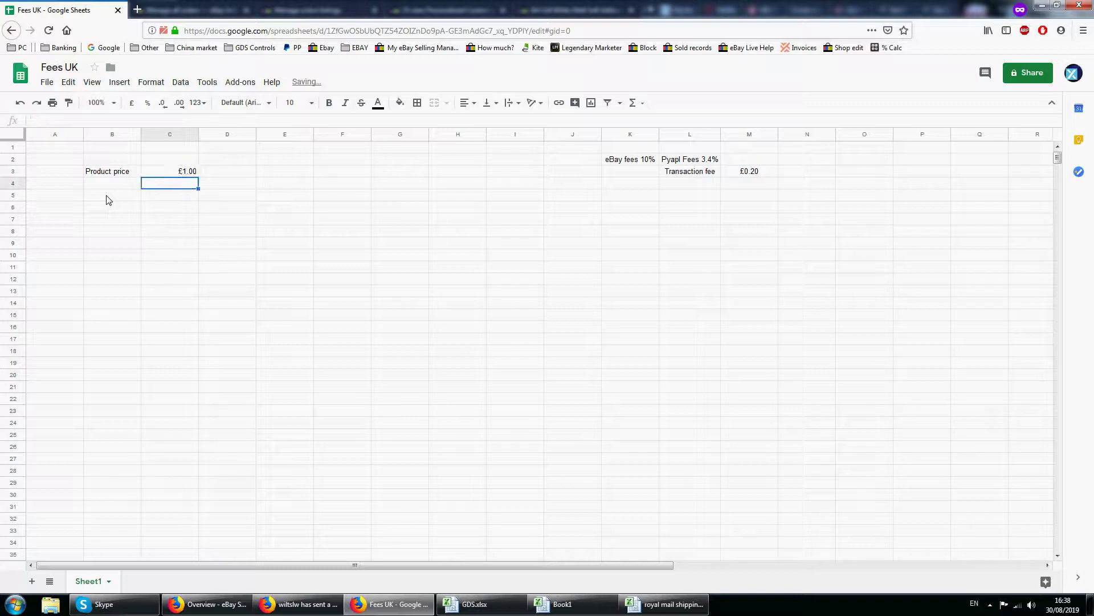
Add a "Sell price" row in B4 with the value 2.99 in C4
key("Left")
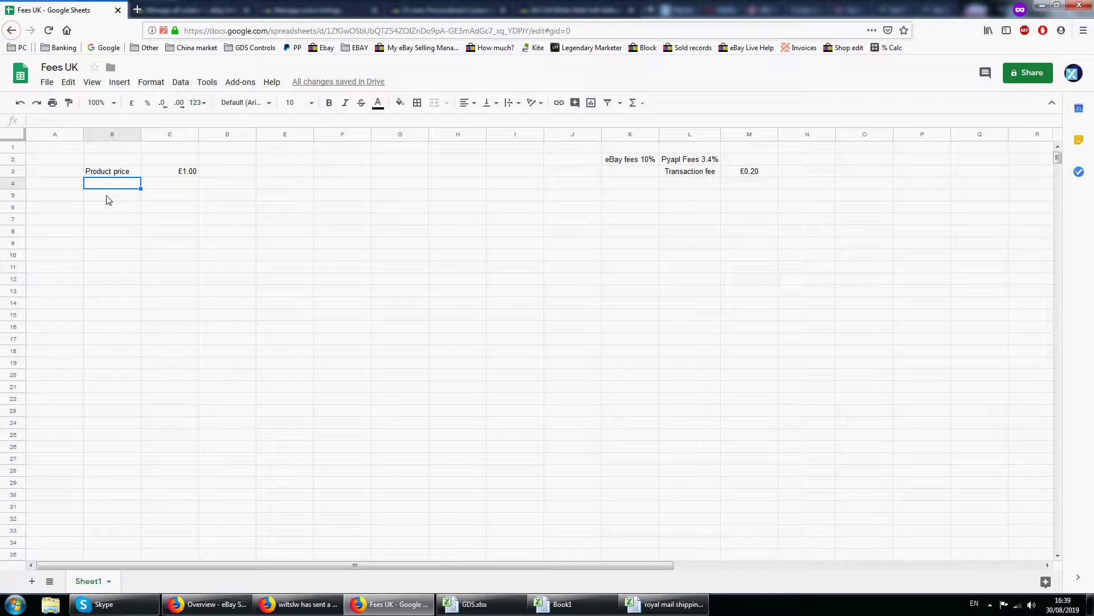
type("Sell price")
key("Return")
key("Right")
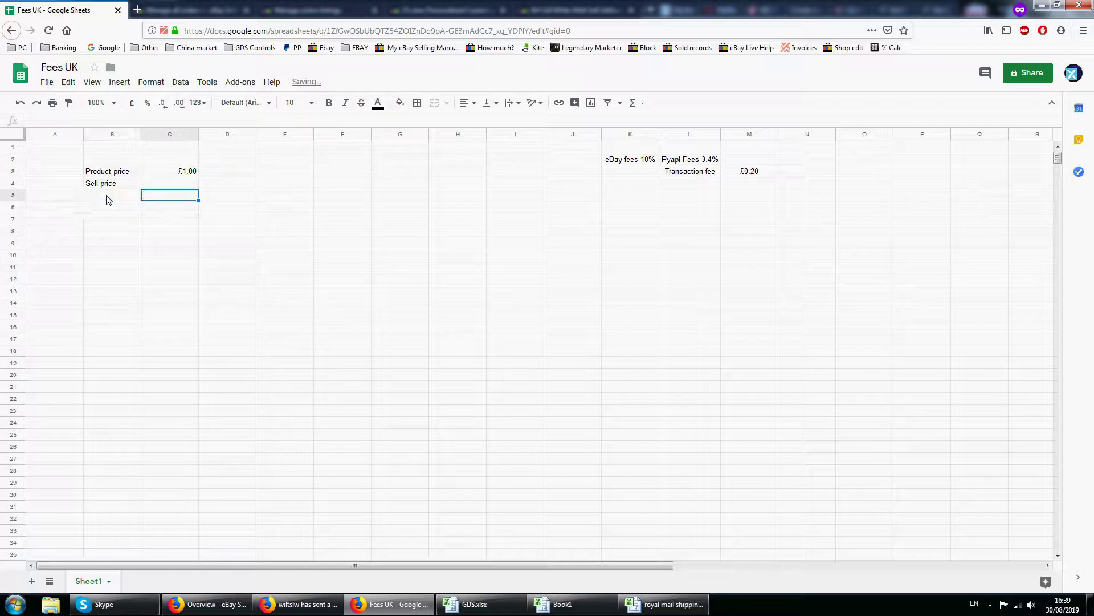
key("Up")
type("2.99")
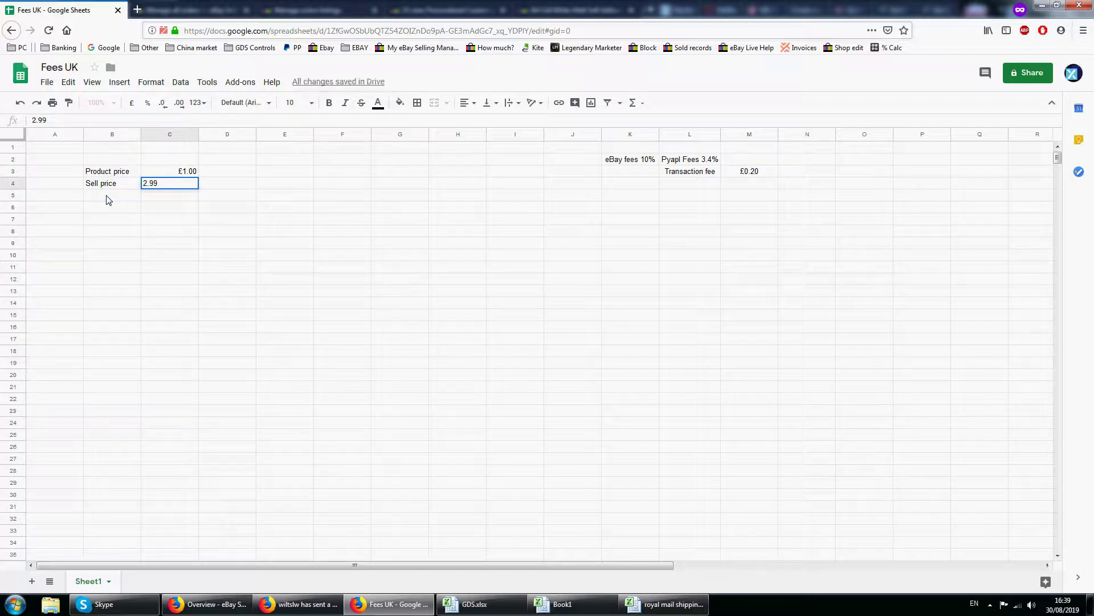
key("Return")
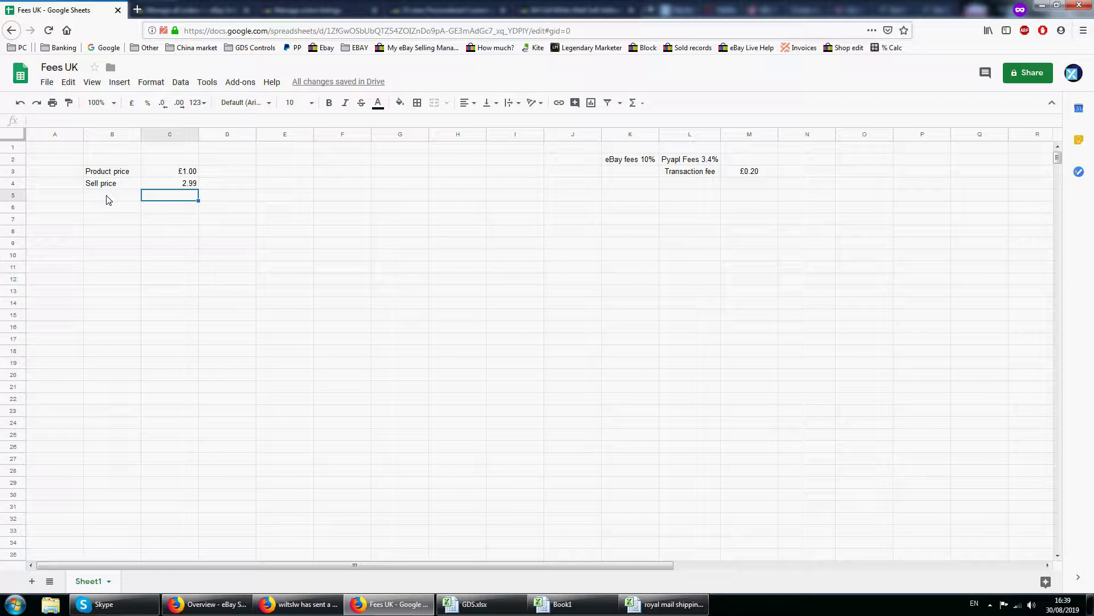
Label cell B5, below Sell price, as "eBay"
left_click(107, 200)
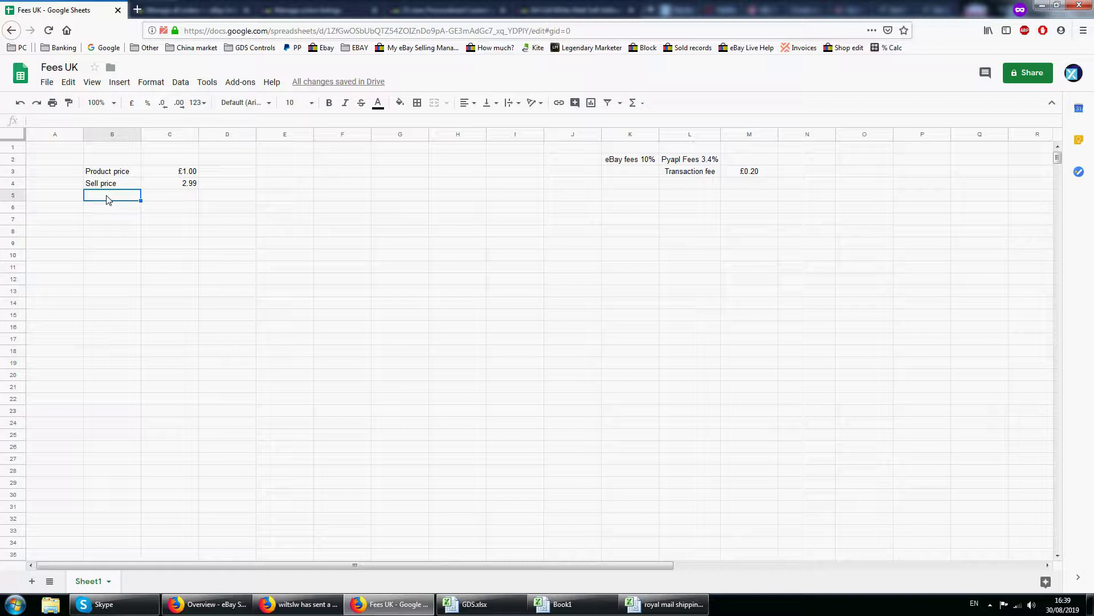
type("eBay")
key("Tab")
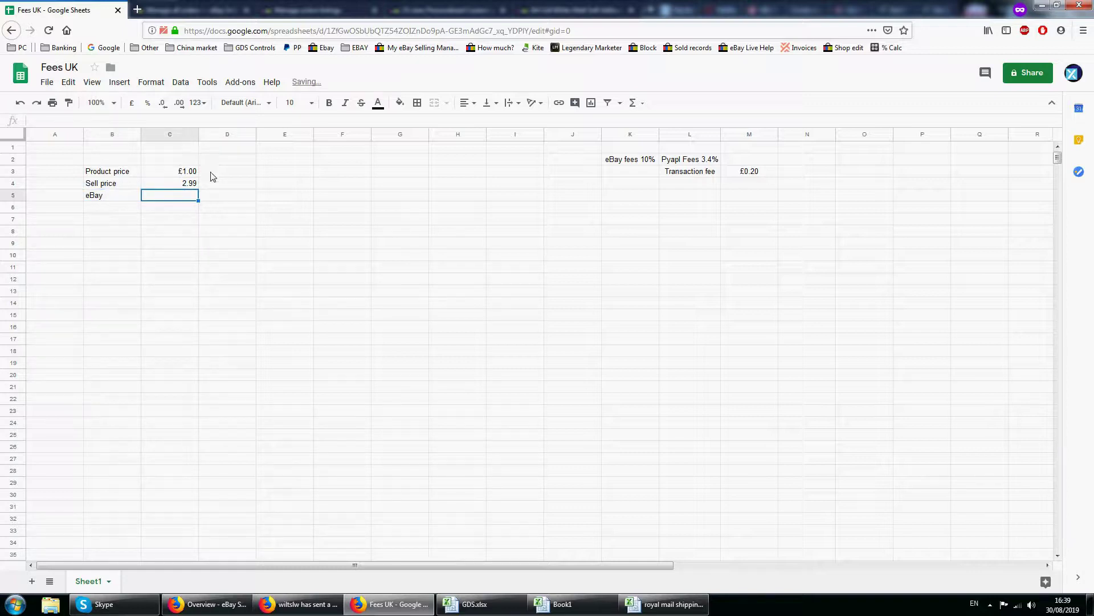
Add the column headings "Value" in C2 and "formula" in D2
left_click(186, 160)
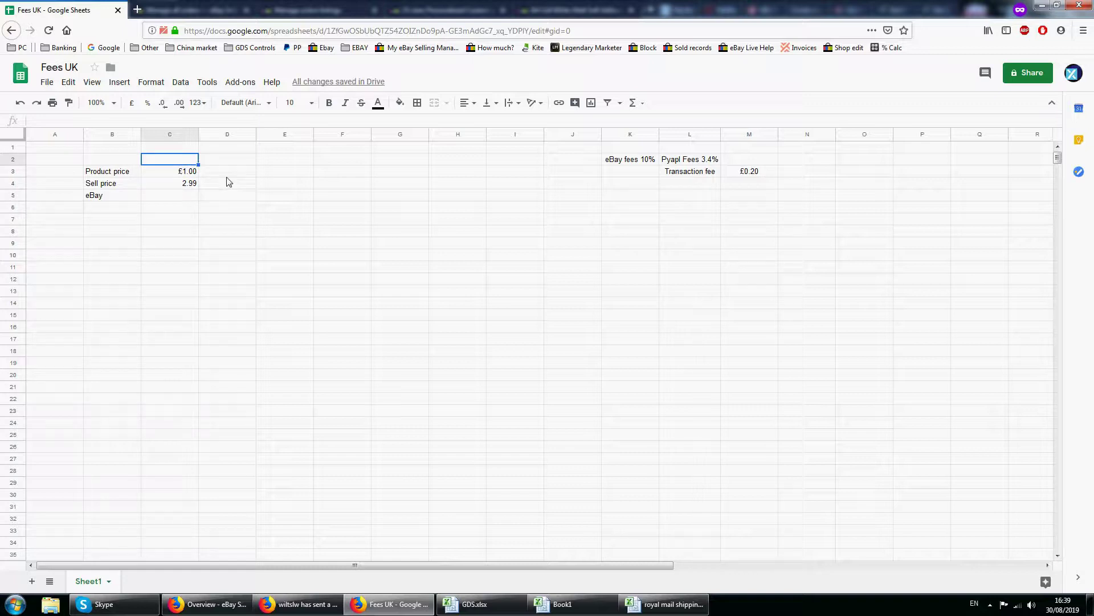
type("Value")
key("Tab")
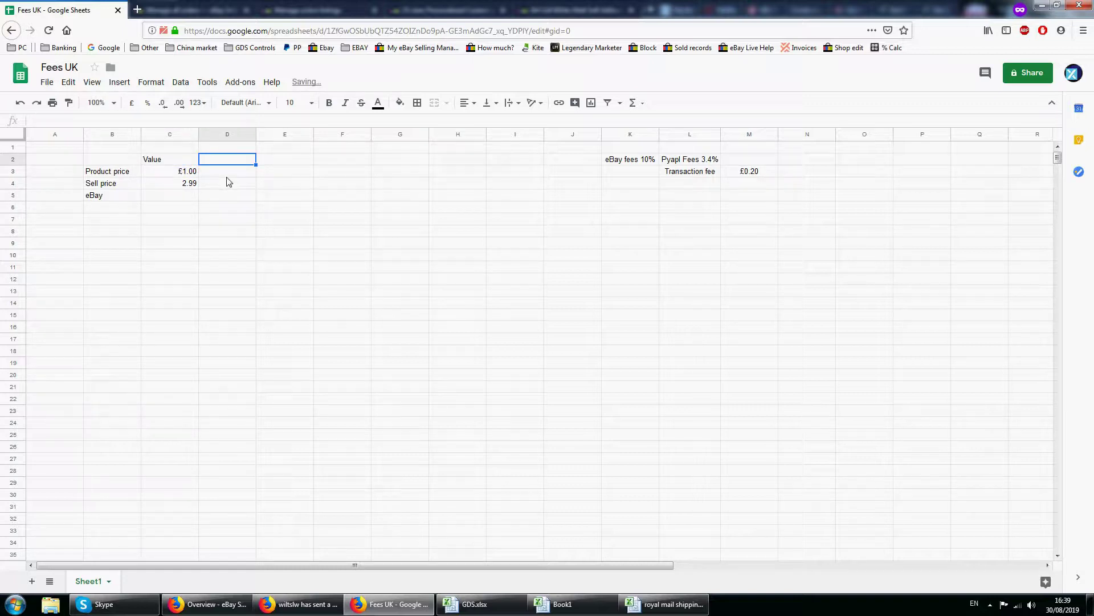
type("formula")
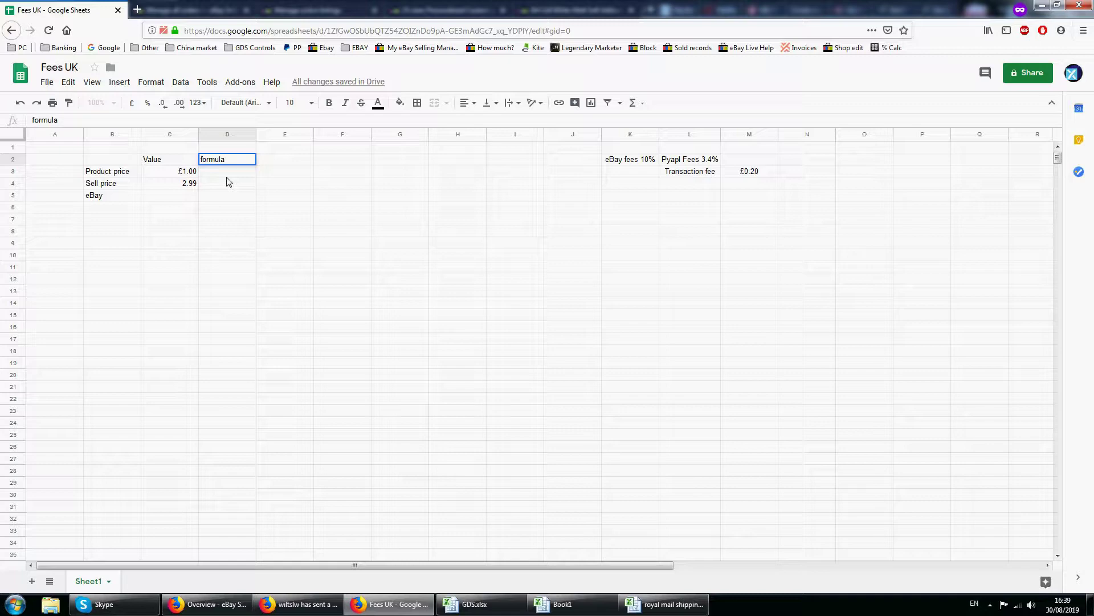
left_click(228, 182)
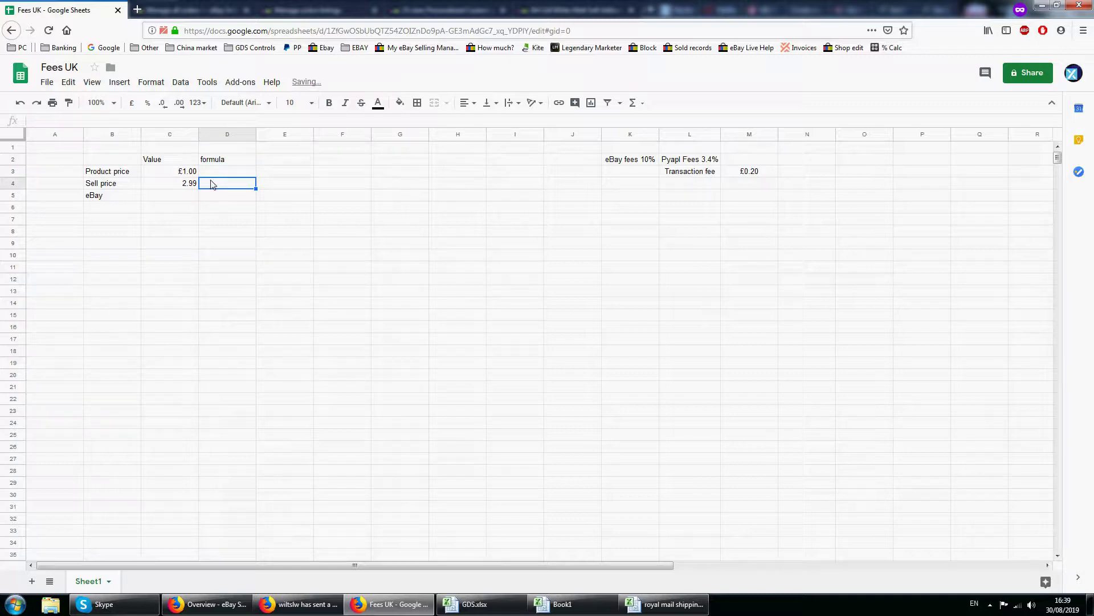
Write the eBay fee calculation 2.99/100*10 as plain text in D5 of the formula column
left_click(207, 199)
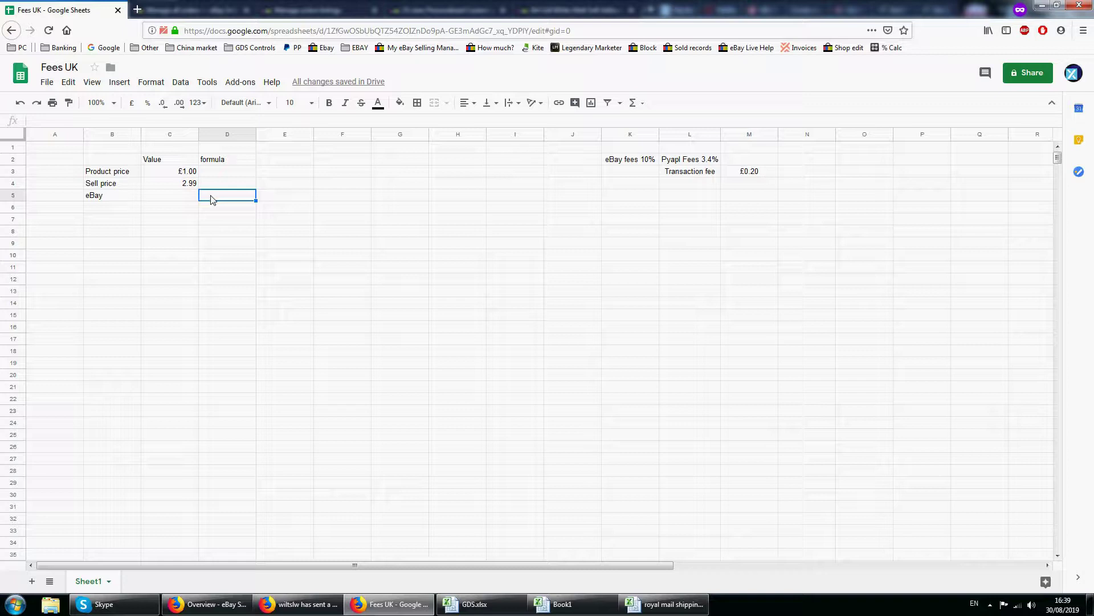
type("2.99/100*10")
key("Return")
Calculate the eBay fee in C5 with the formula =C4/100*10, referencing the sell price
left_click(180, 201)
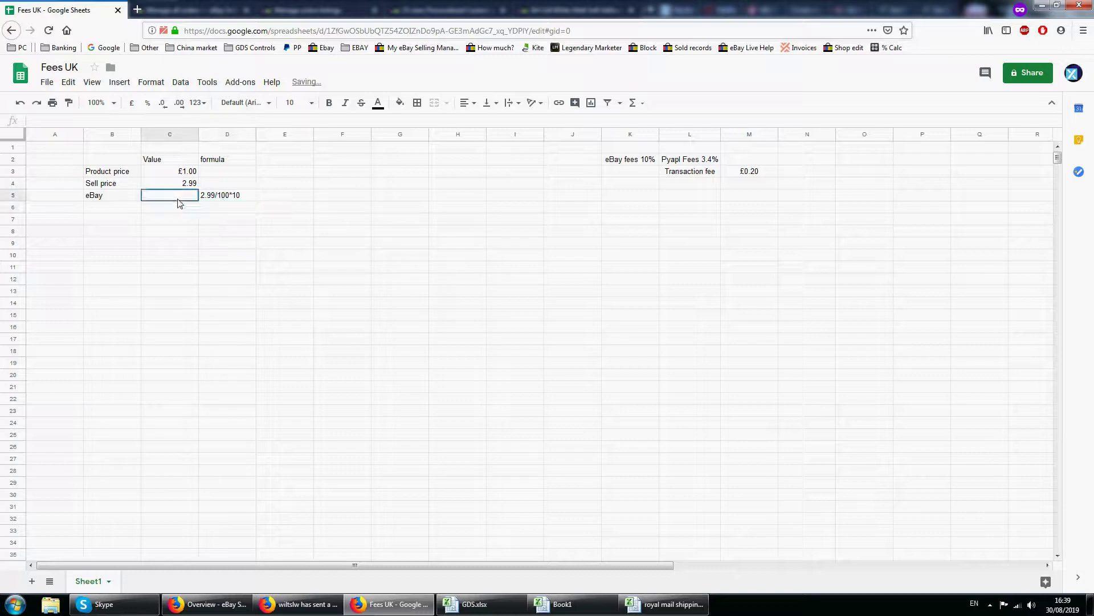
type("=")
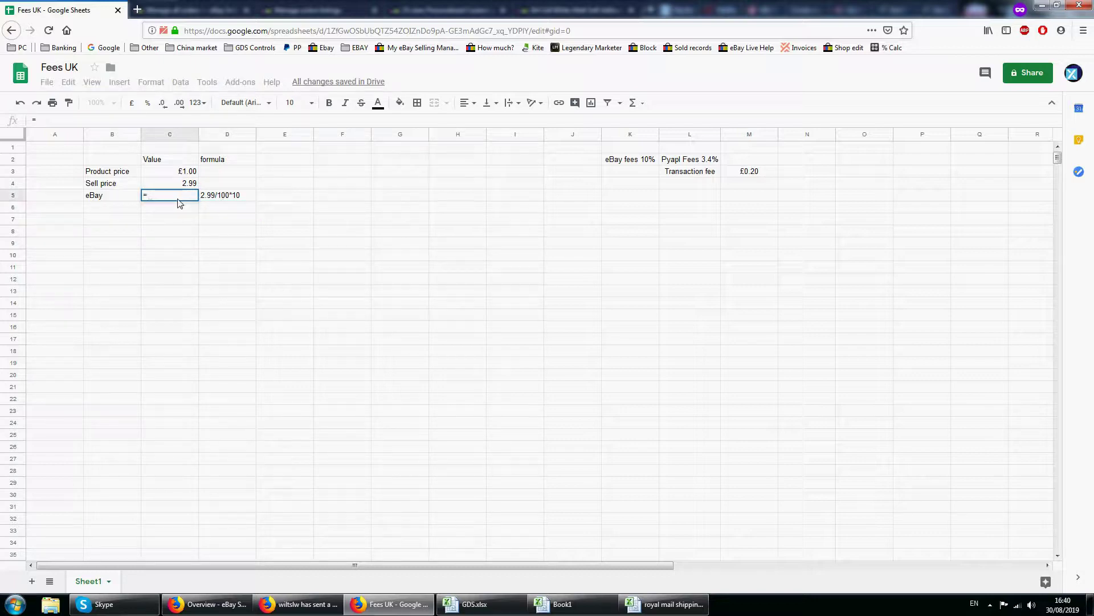
left_click(181, 183)
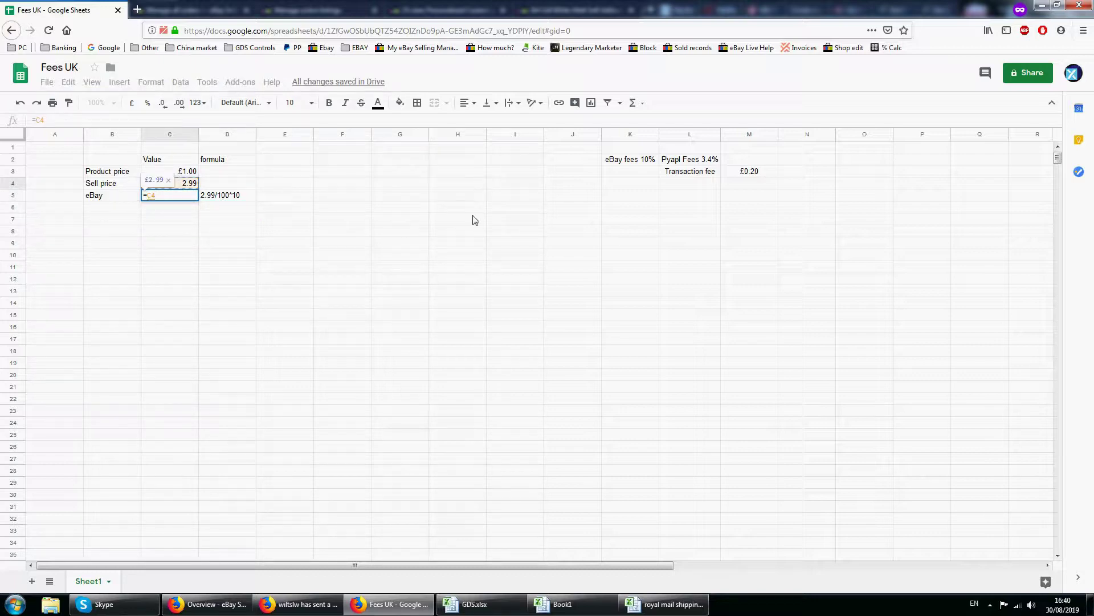
type("/100")
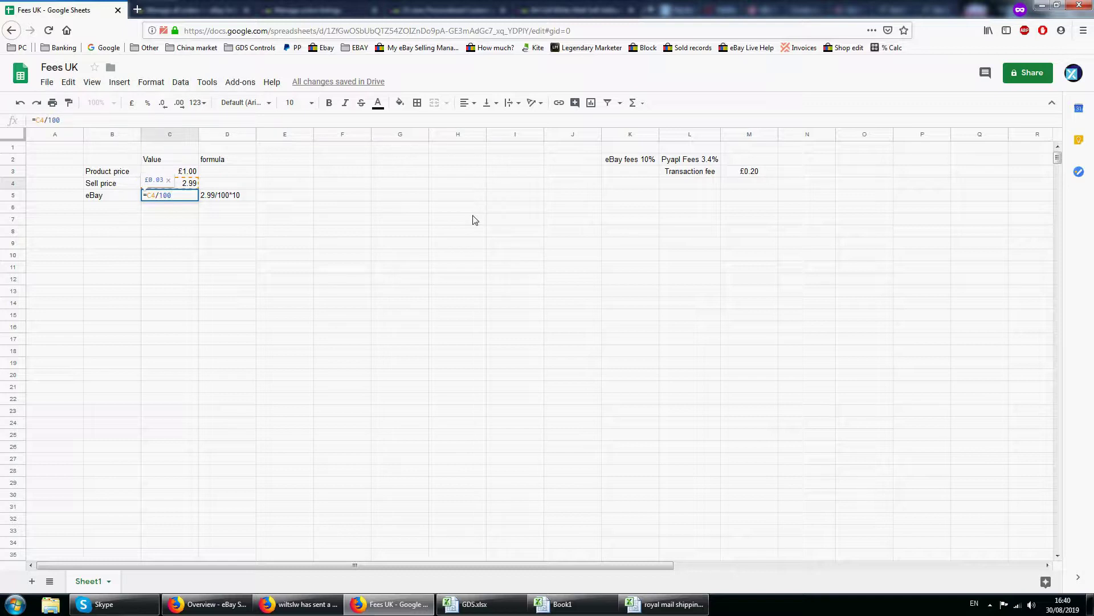
type("*10")
key("Return")
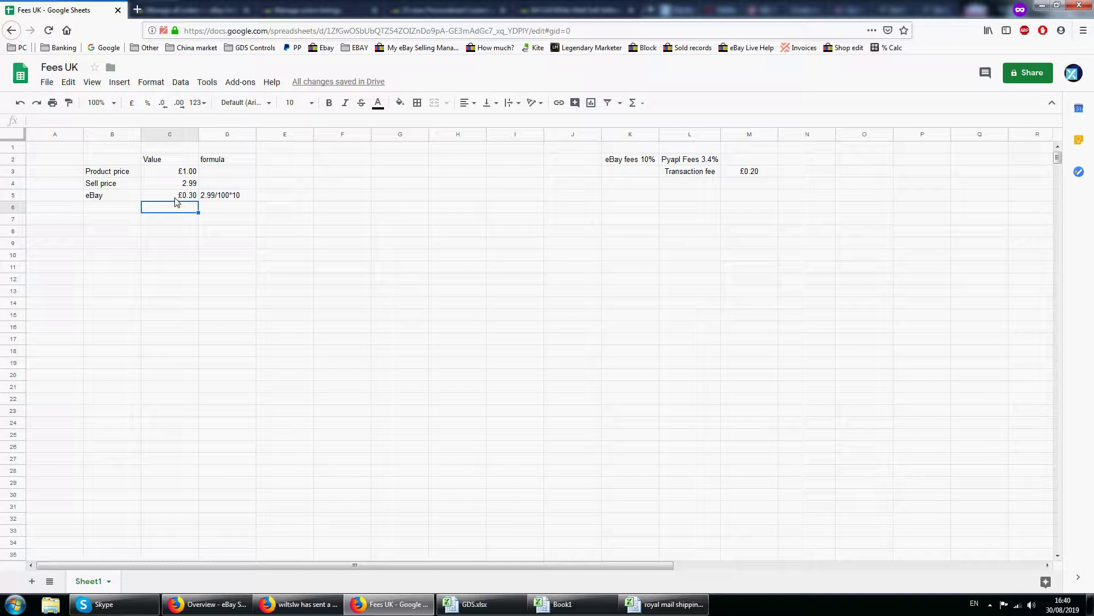
Label cell B6, below the eBay row, as "eBay fee VAT"
left_click(111, 215)
type("eBay")
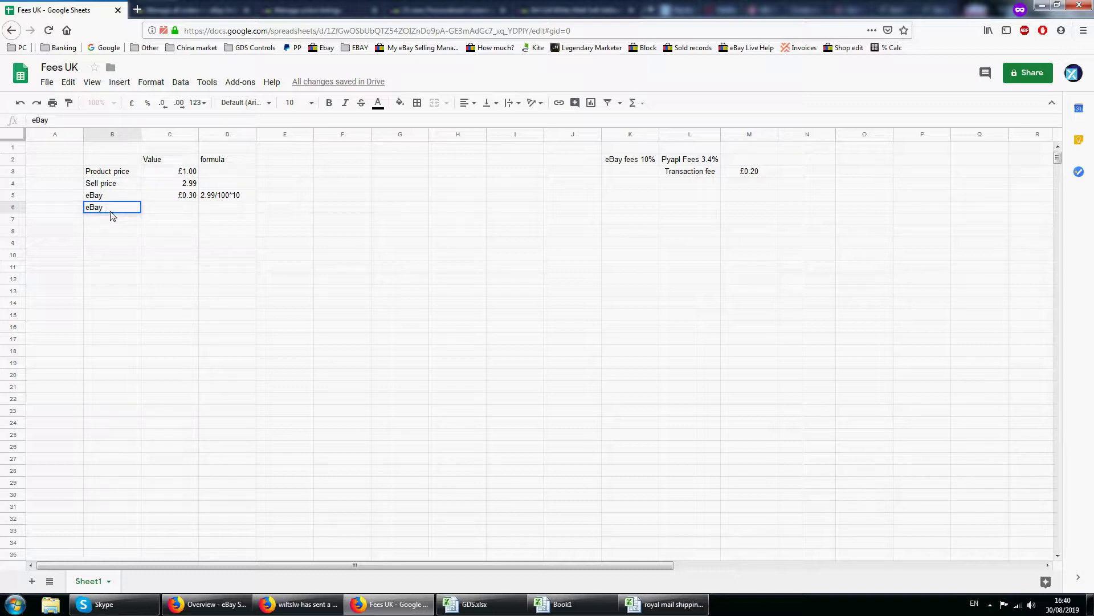
type(" fee VAT")
key("Return")
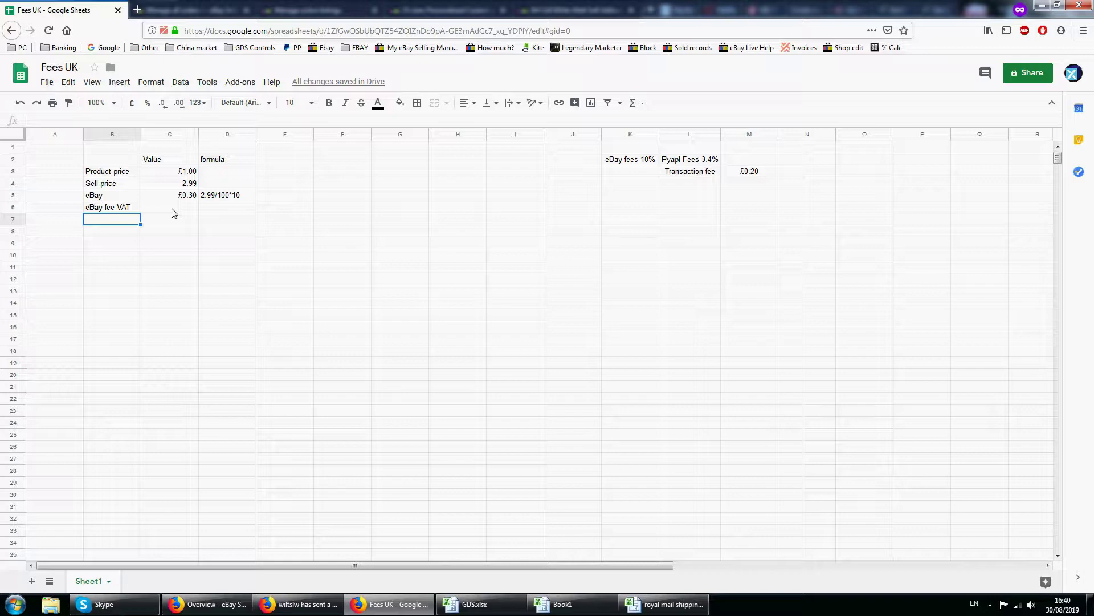
Enter the partial calculation text 2.99/100*10) in D6 for the eBay fee VAT row
left_click(181, 210)
left_click(213, 211)
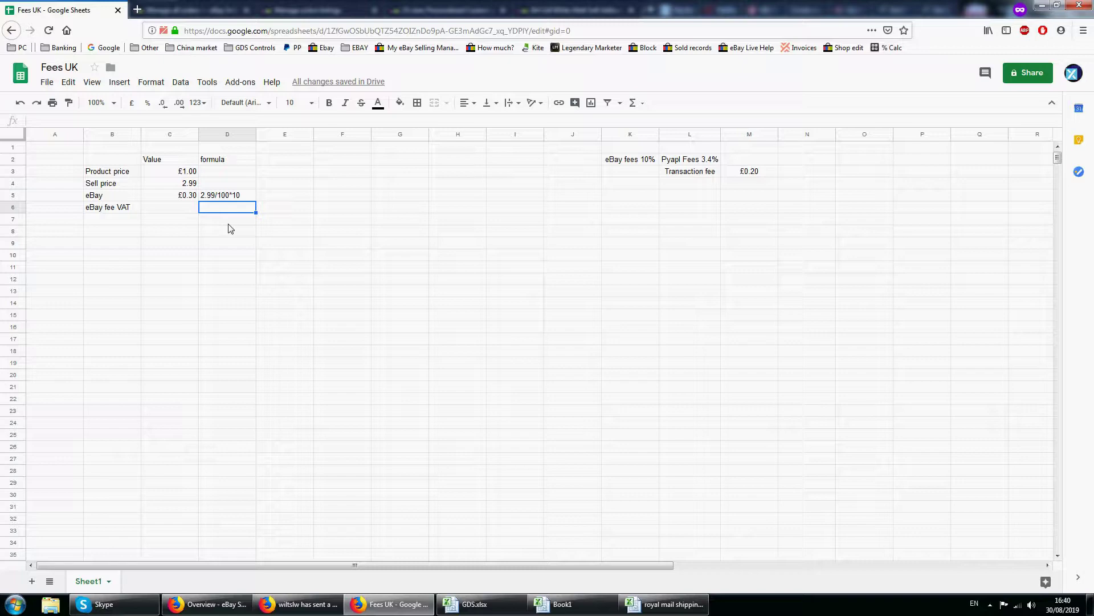
type("2.99/100")
type("*10)")
Add the note "VAT 20%" in cell E1
left_click(299, 151)
type("VA")
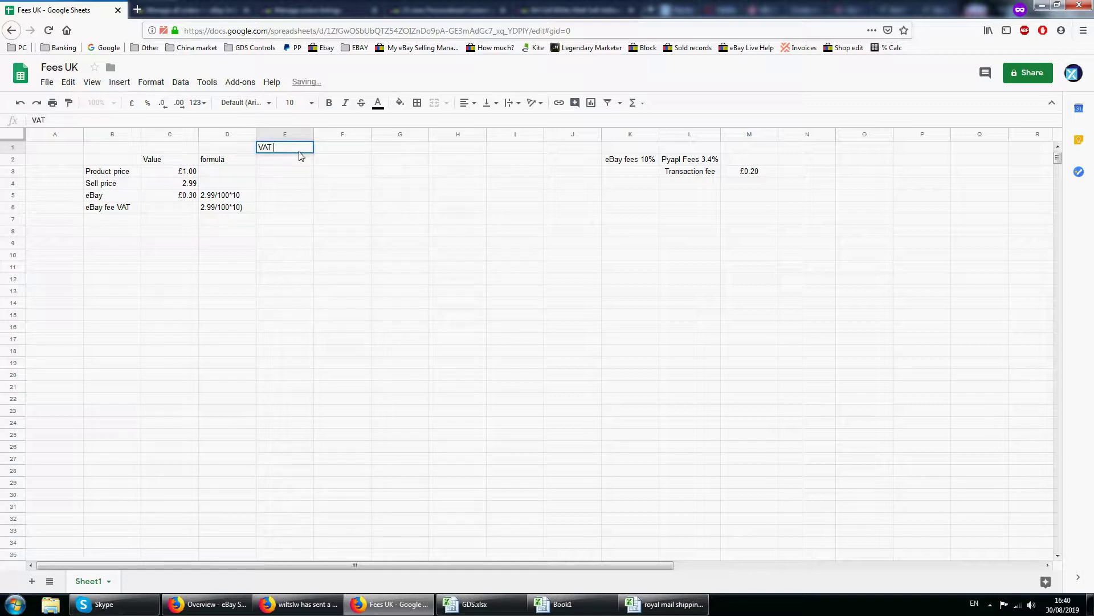
type("T 20%")
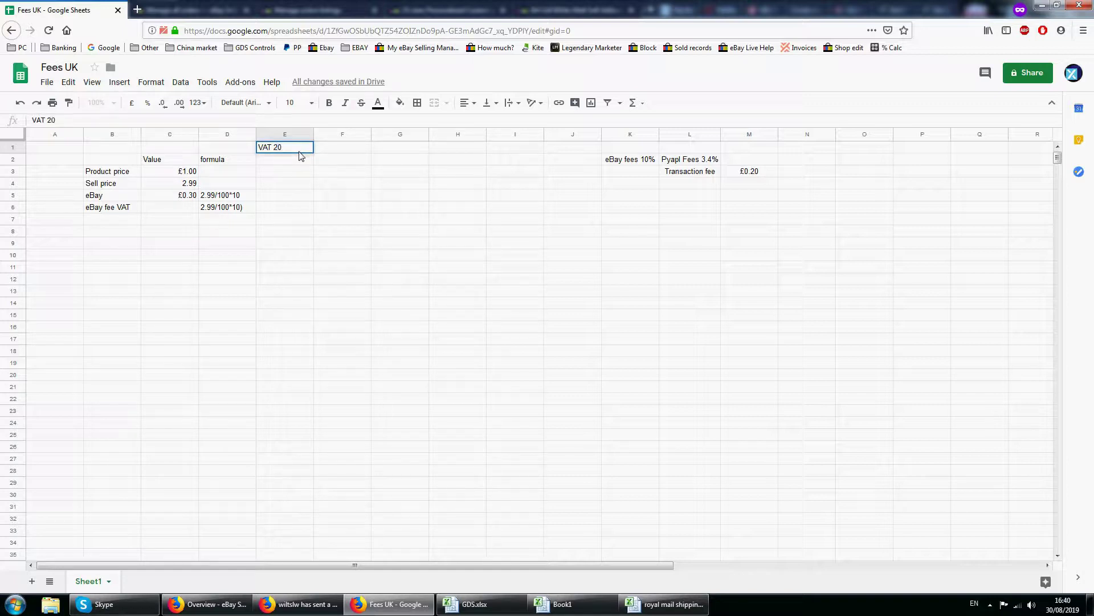
key("Return")
Complete the calculation text in D6 as (2.99/100*10)/100*20 and widen column D to fit it
left_click(226, 209)
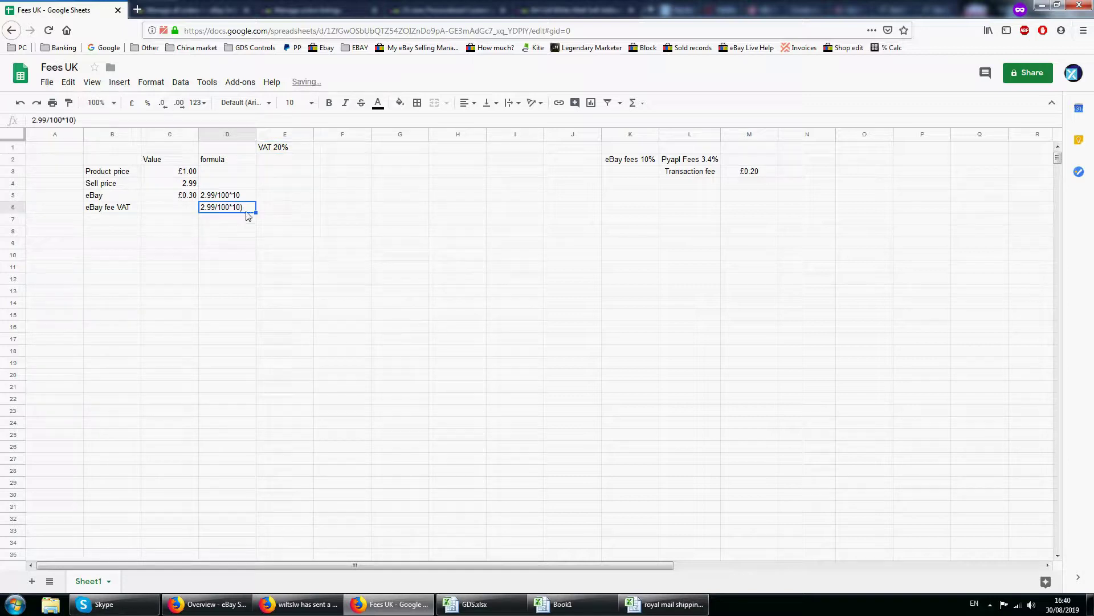
double_click(203, 209)
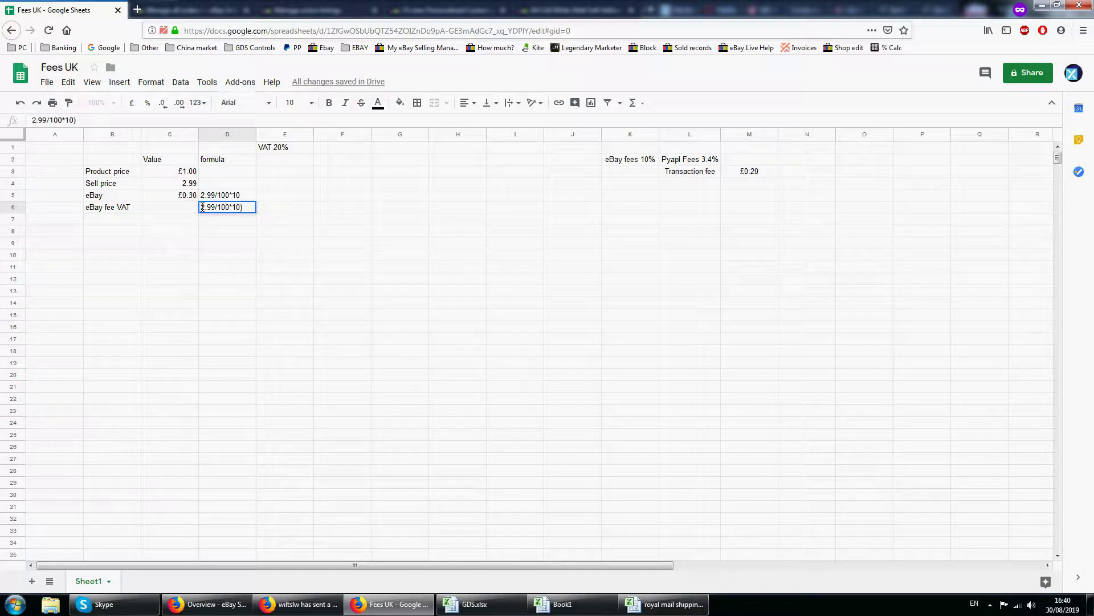
type("(")
type("/100")
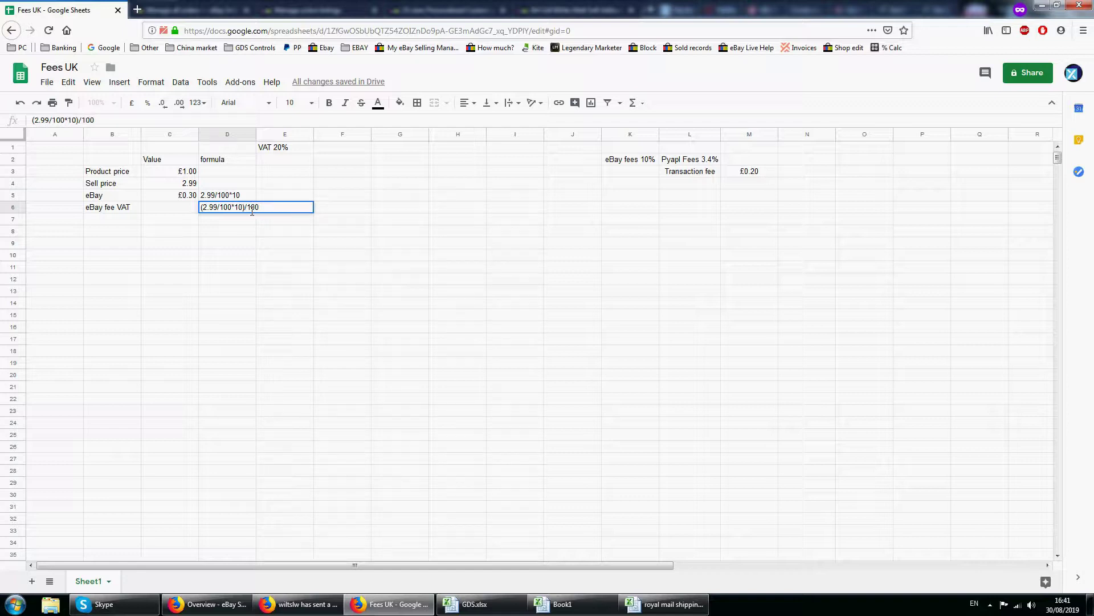
type("*")
type("20")
key("Return")
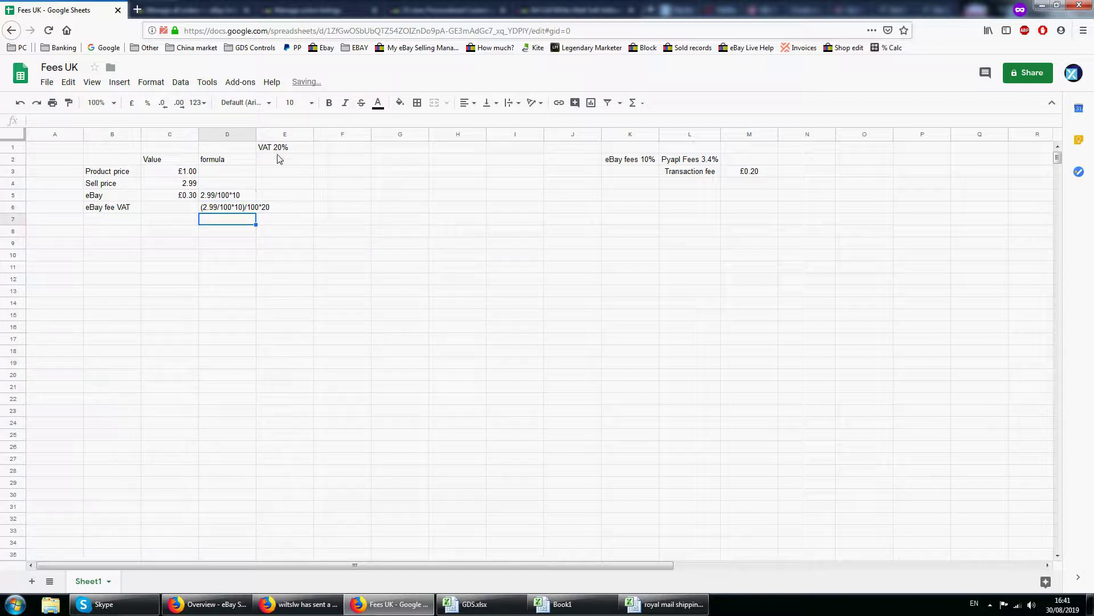
left_click_drag(256, 135, 272, 136)
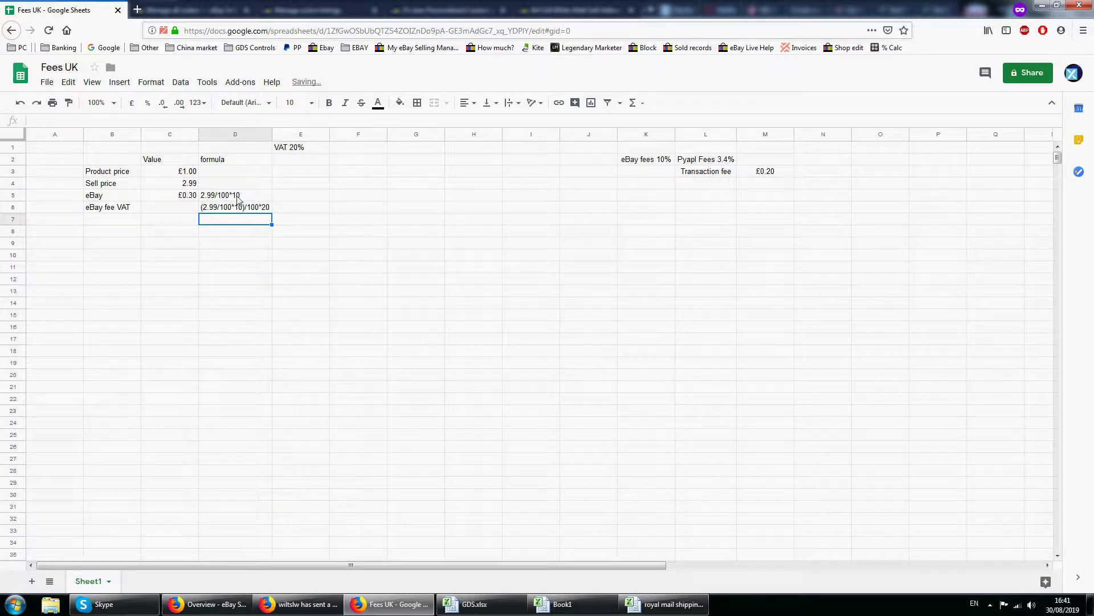
Enter the formula =(C4/100*10)/100*20 in C6 to calculate the eBay fee VAT from the sell price
left_click(171, 209)
type("=")
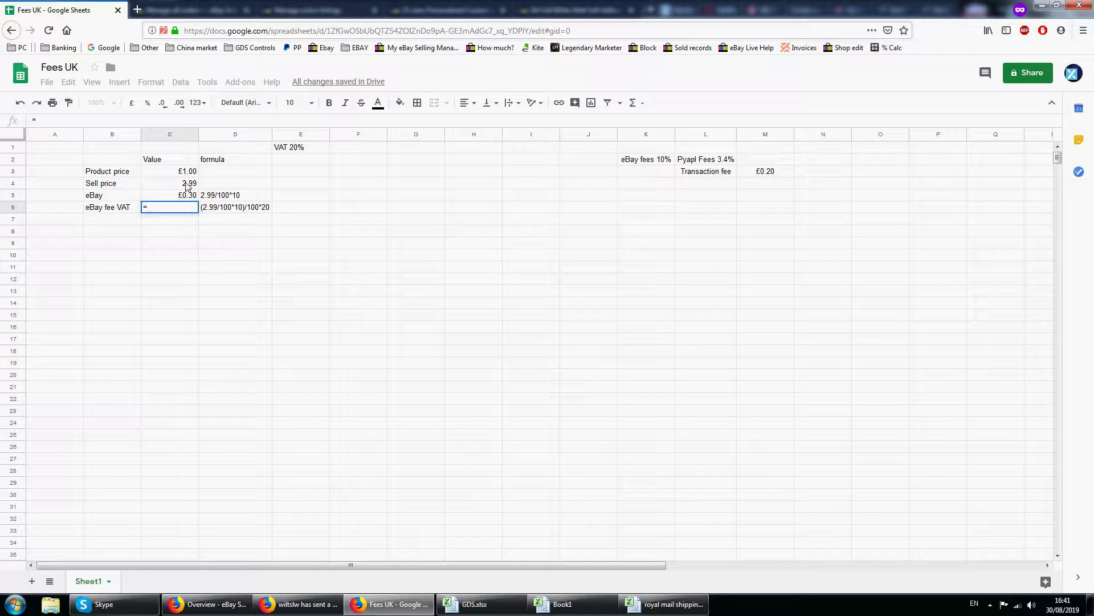
left_click(188, 185)
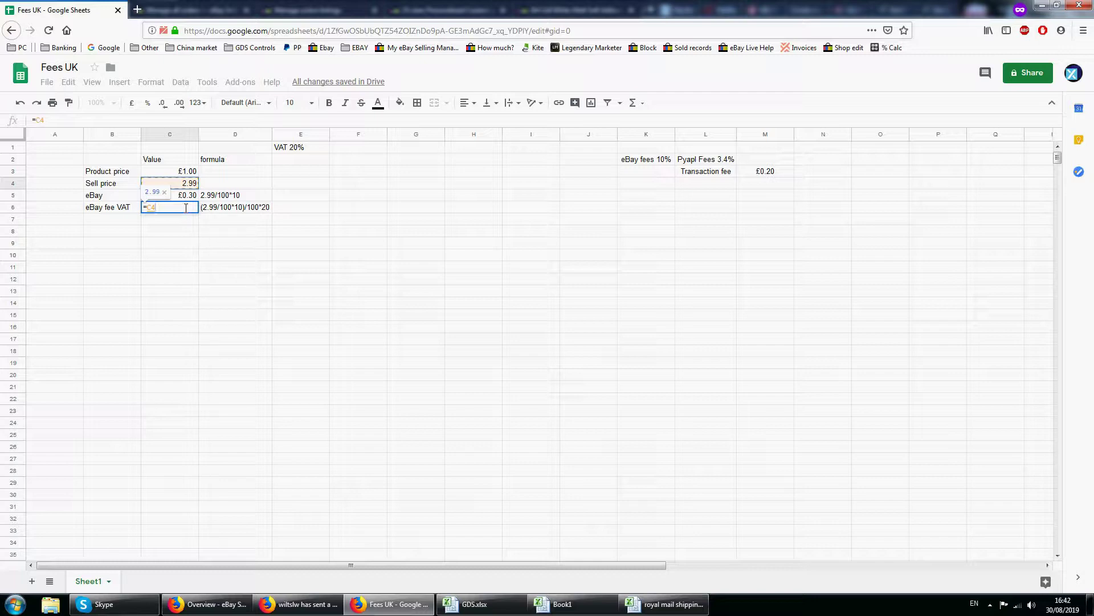
type("/100")
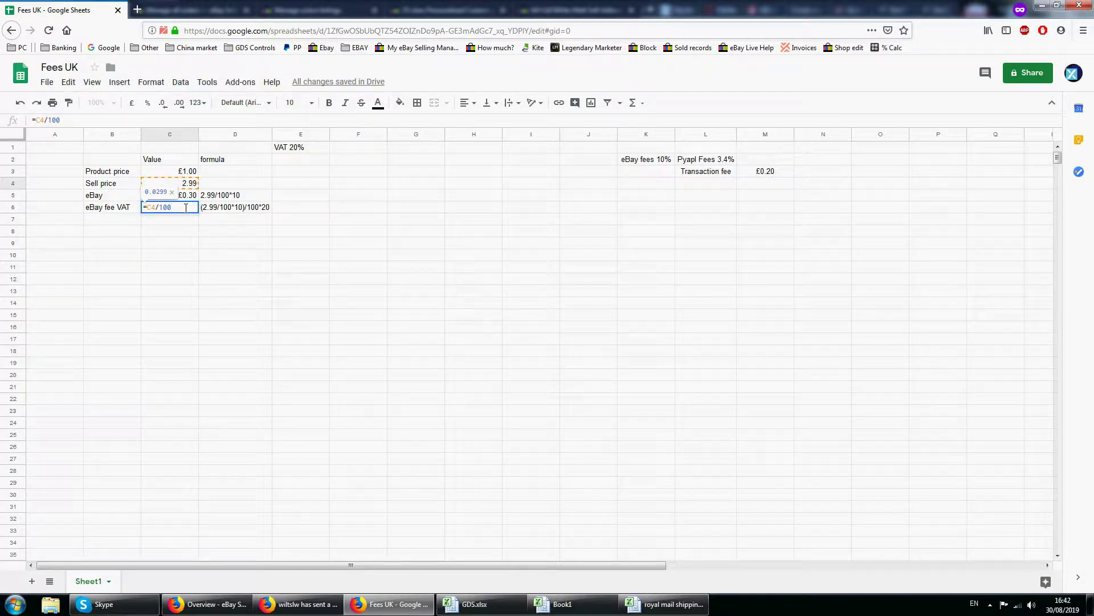
type("*")
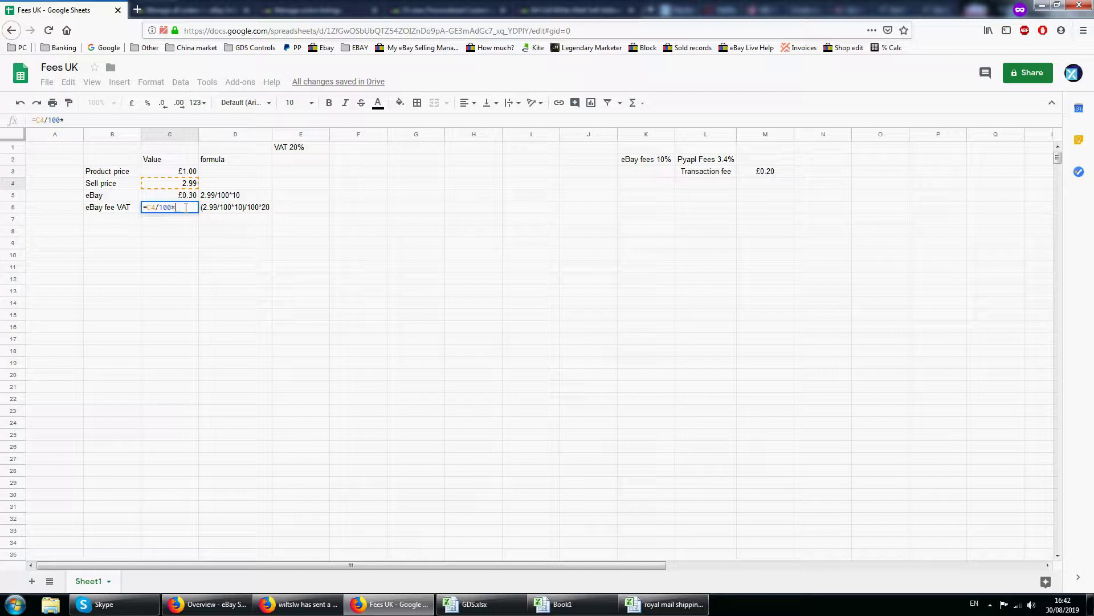
type("10)")
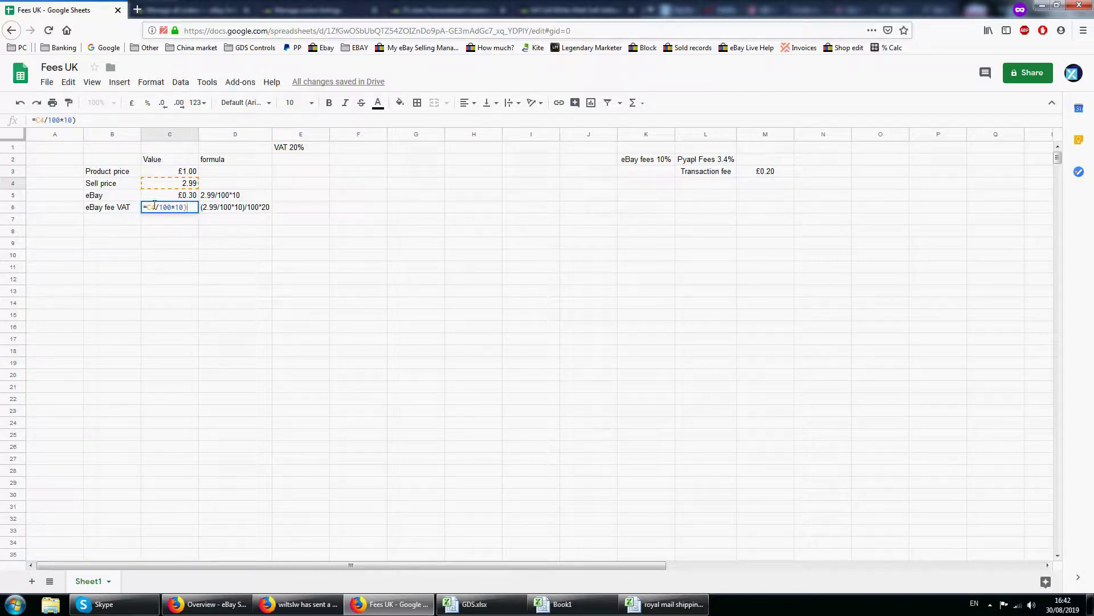
left_click(146, 206)
type("(")
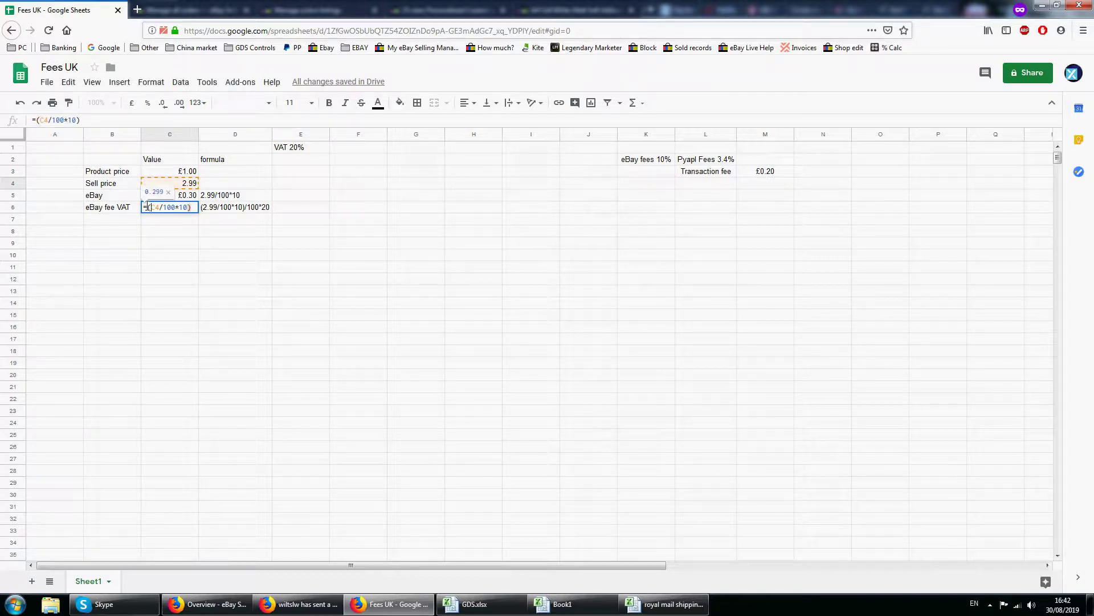
left_click(193, 208)
type("/100")
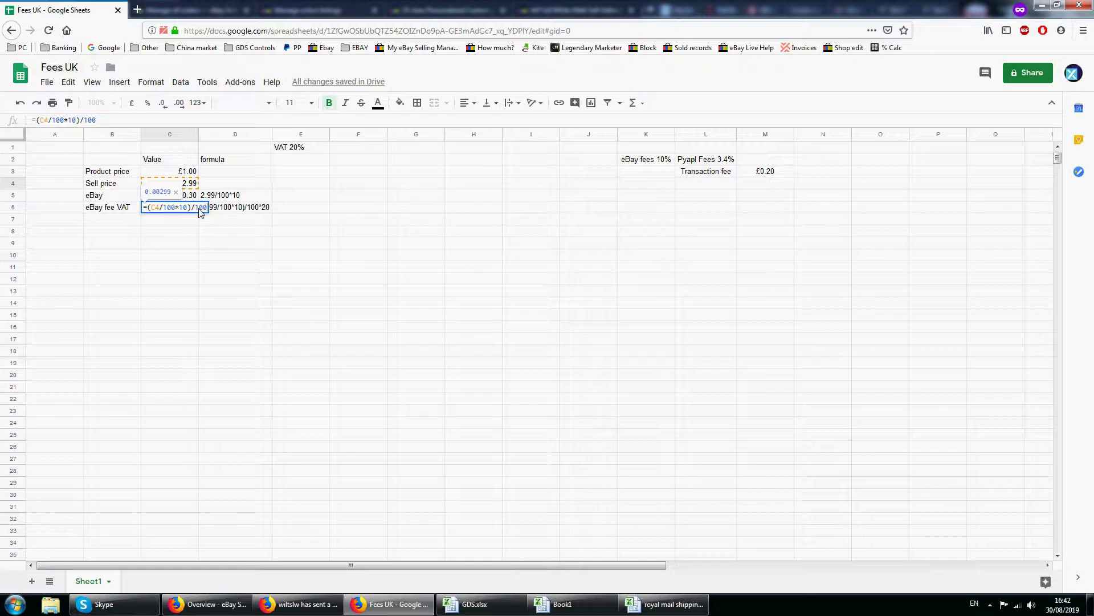
type("*20")
key("Return")
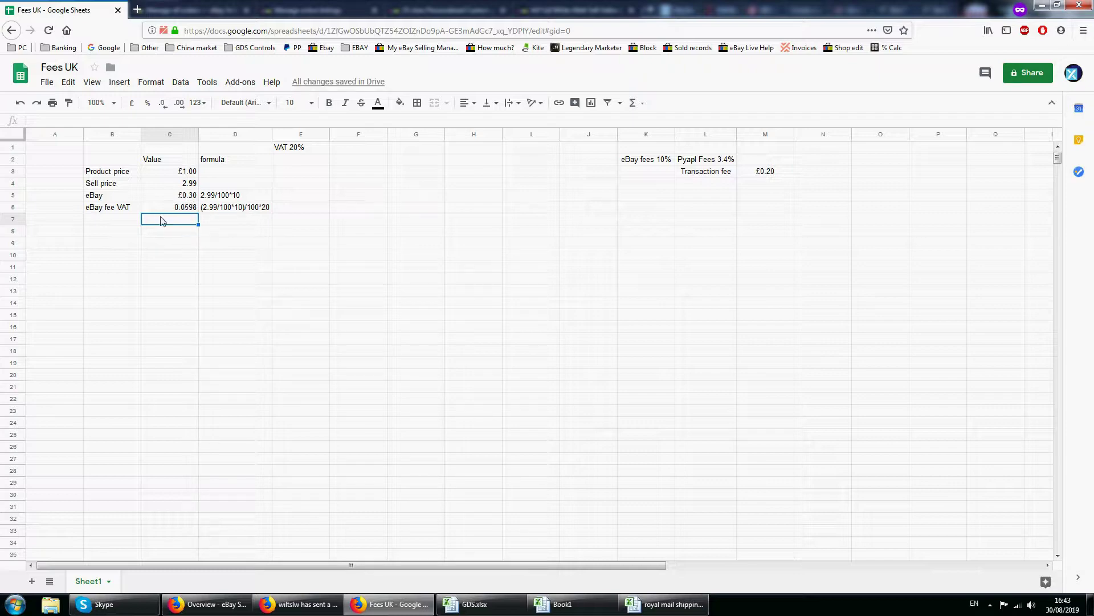
Label cell B7, below the eBay fee VAT row, as "PayPal"
left_click(121, 222)
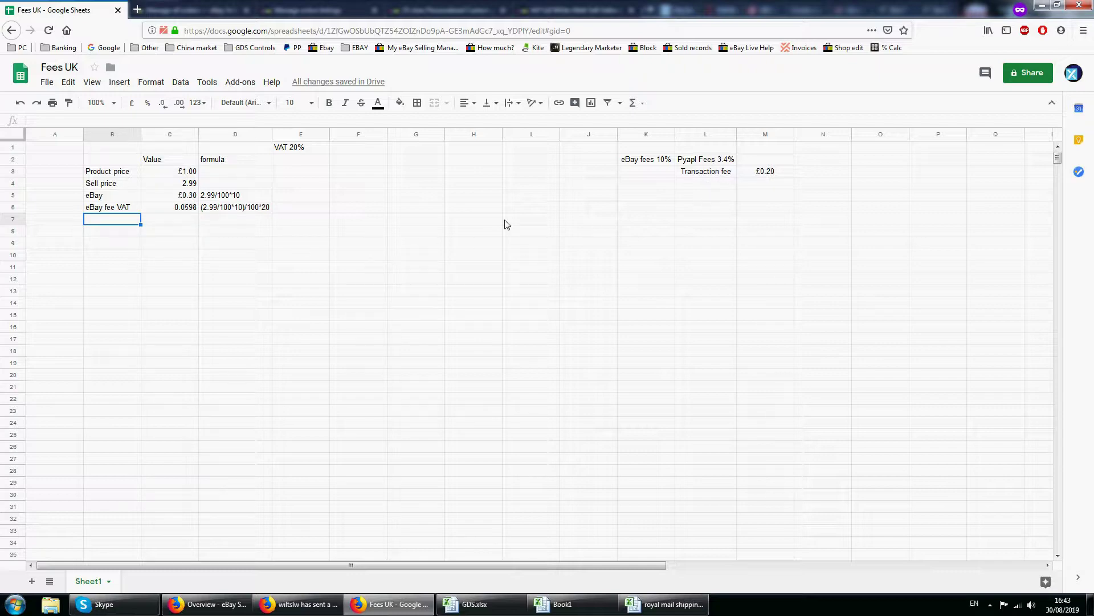
type("PayPAl")
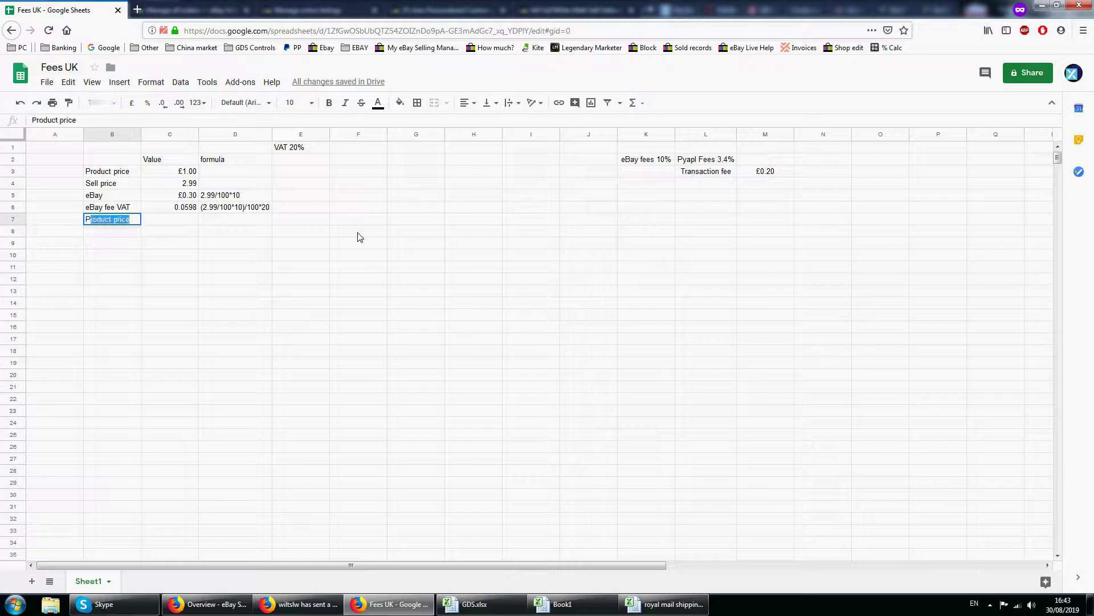
key("BackSpace")
key("BackSpace")
type("al")
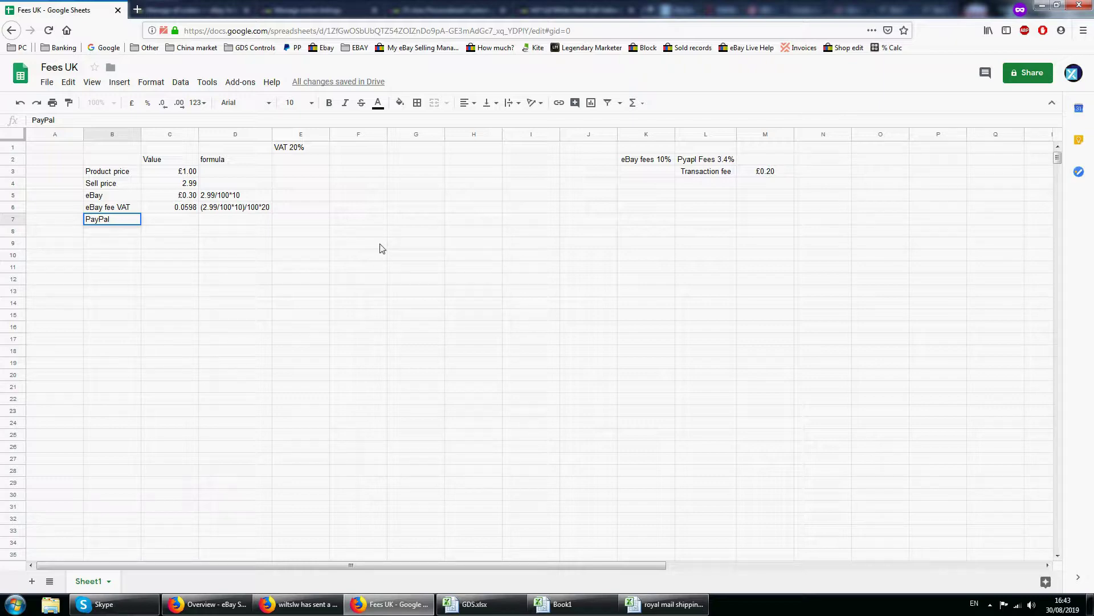
key("Tab")
Enter the formula =(C4/100*3.4)+0.2 in C7 to calculate the PayPal fee from the sell price
type("=")
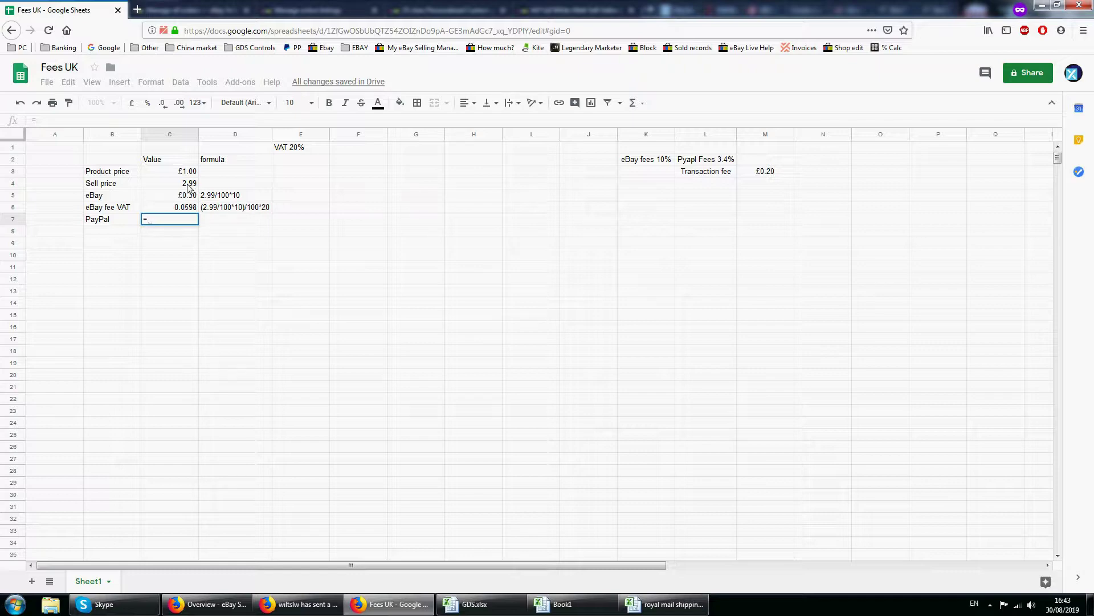
left_click(189, 187)
type("/100*")
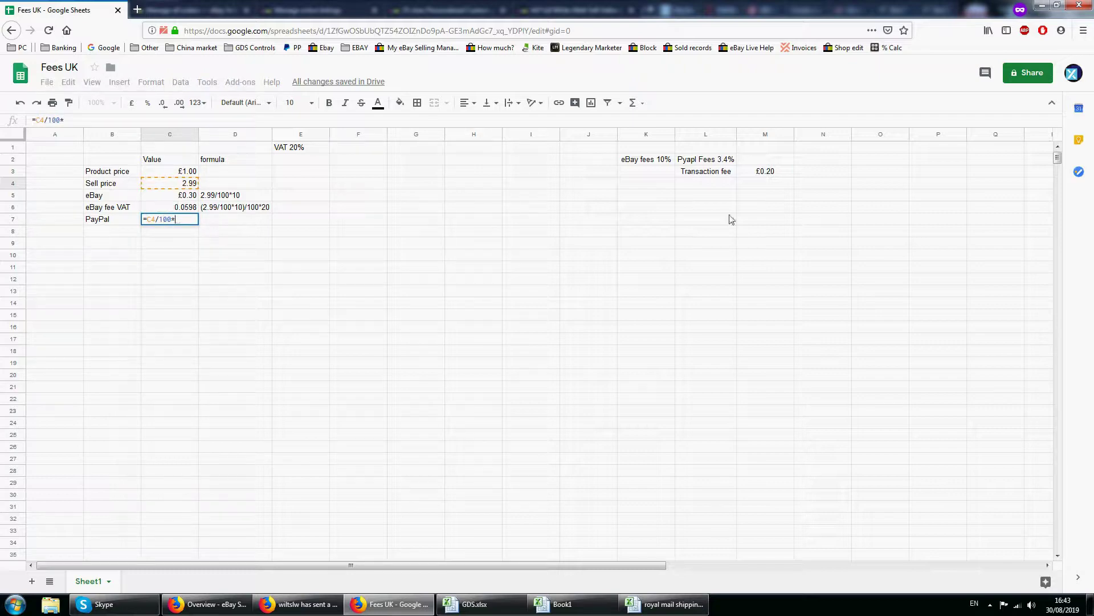
type("3.4")
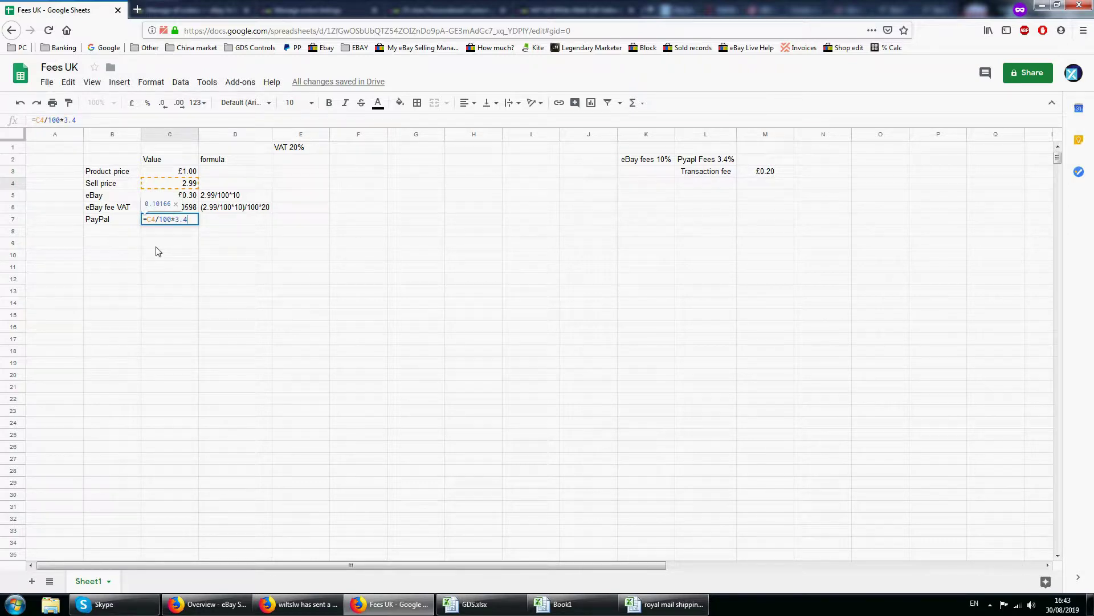
type(")")
left_click(147, 220)
type("(")
left_click(195, 219)
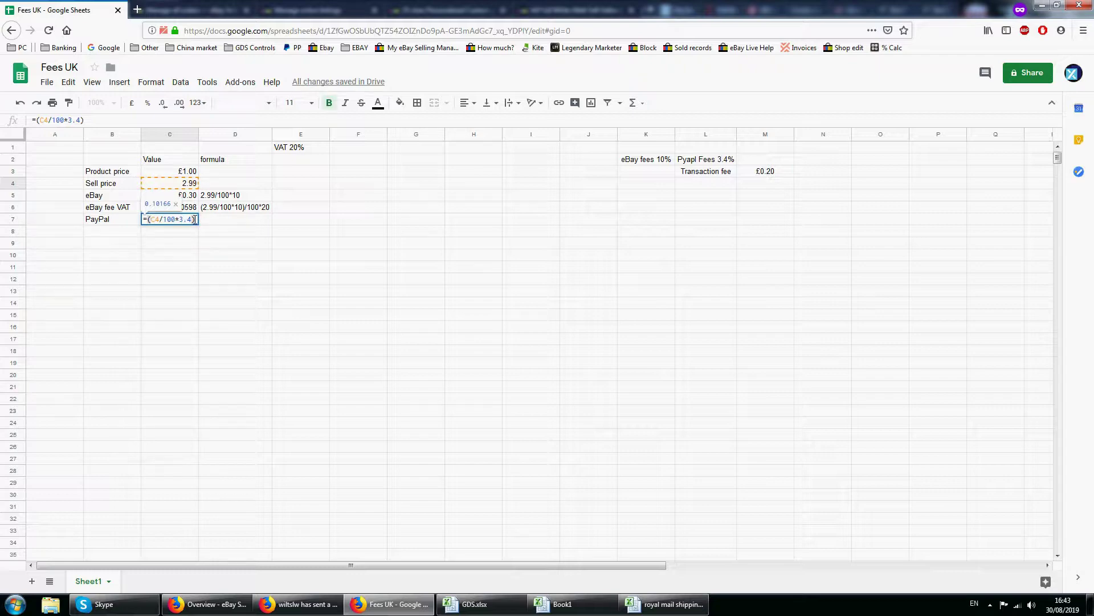
type("+0.2")
key("Return")
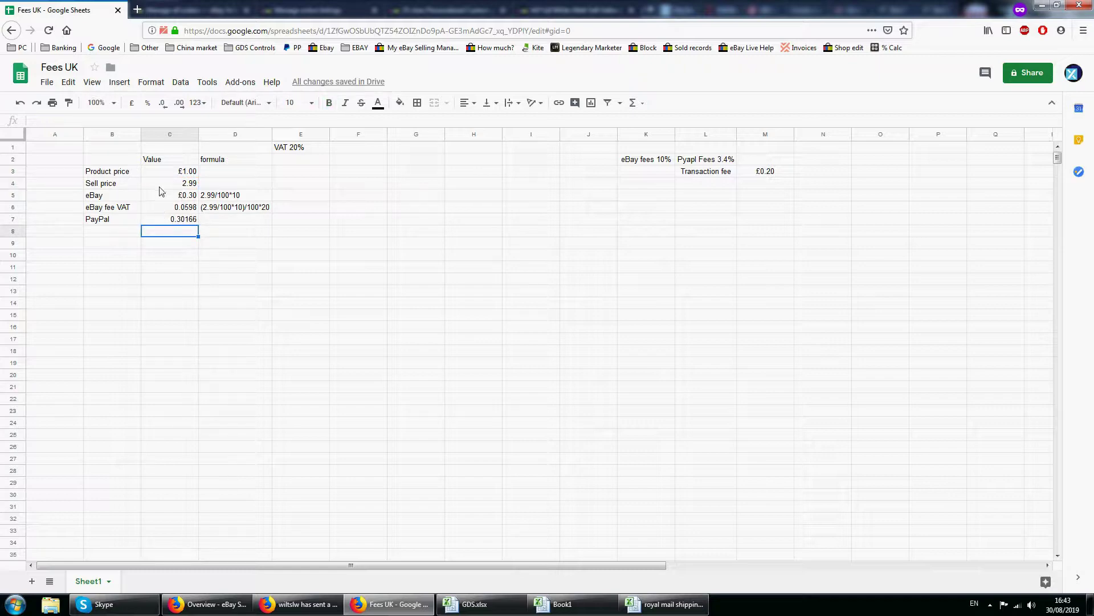
Copy the PayPal formula from C7 without its equals sign into D7 as the text (C4/100*3.4)+0.2
left_click(111, 232)
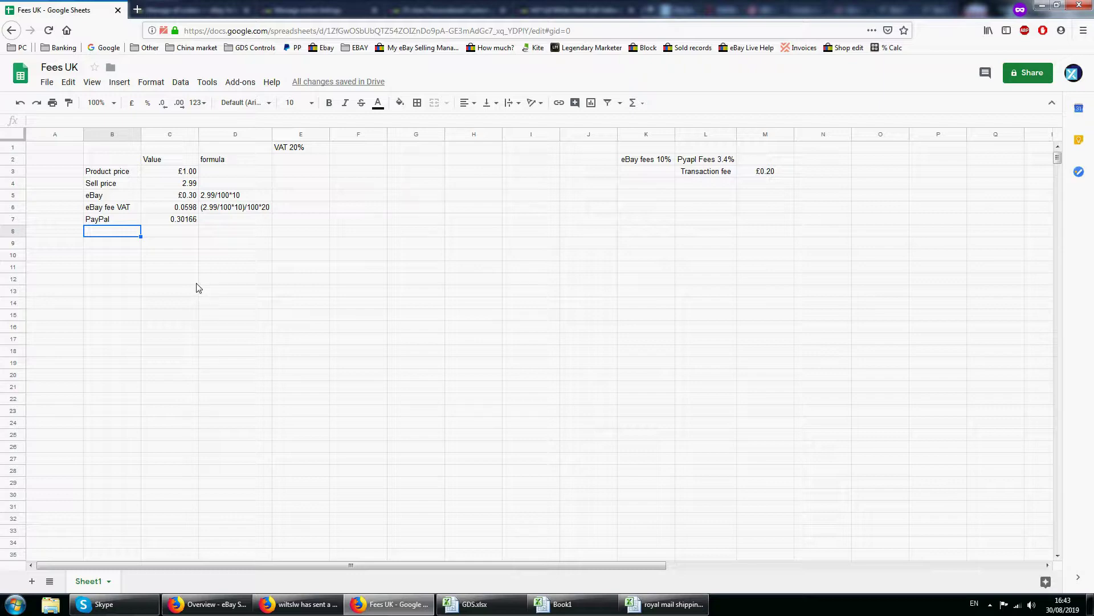
left_click(198, 221)
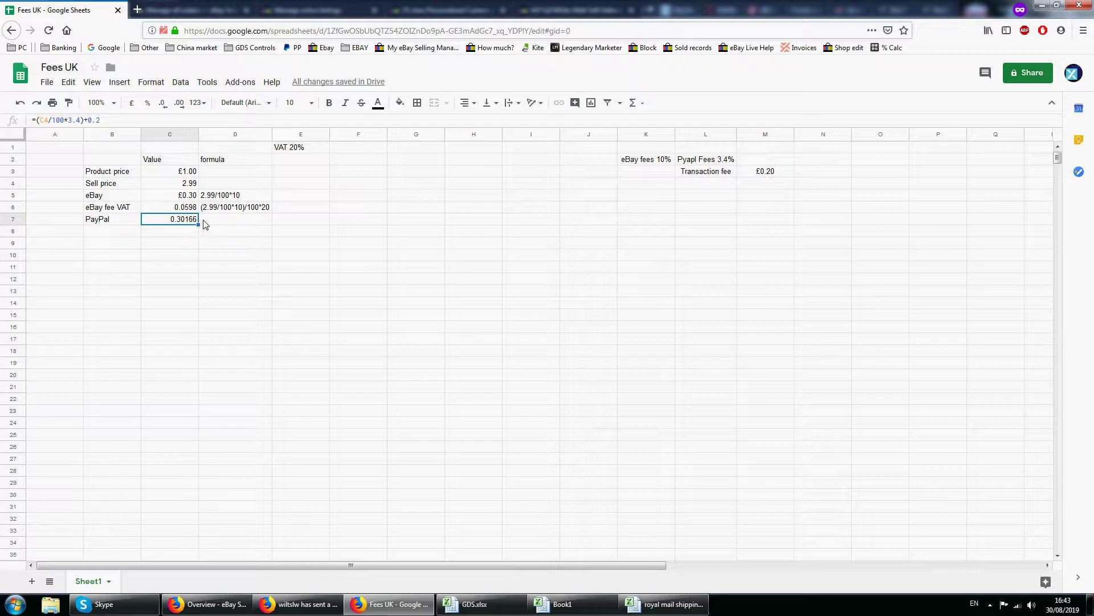
left_click_drag(102, 121, 36, 121)
key("ctrl+c")
double_click(228, 222)
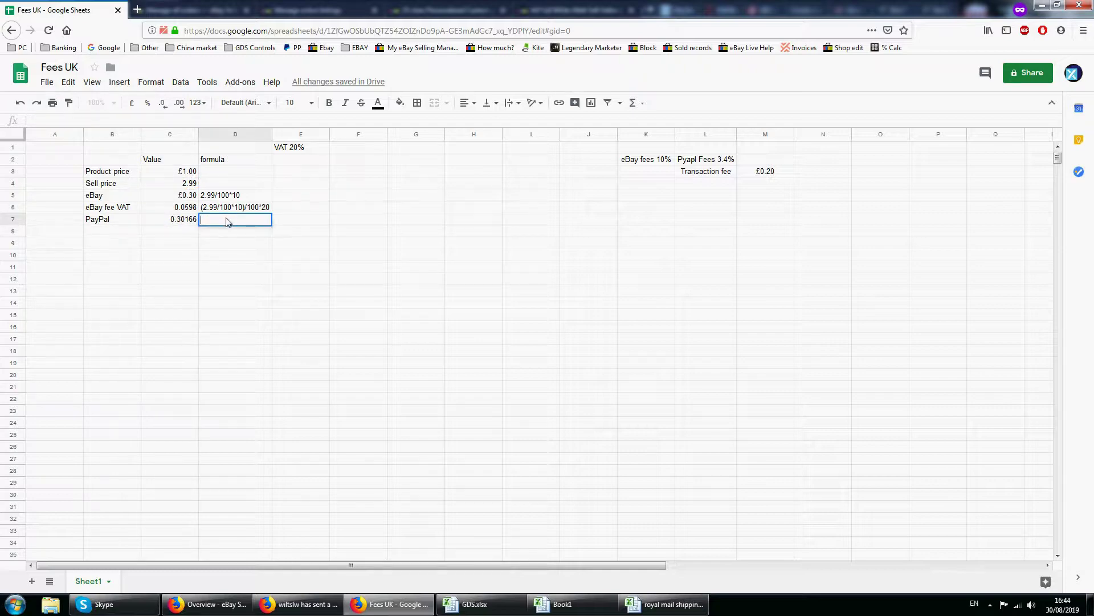
key("ctrl+v")
key("Return")
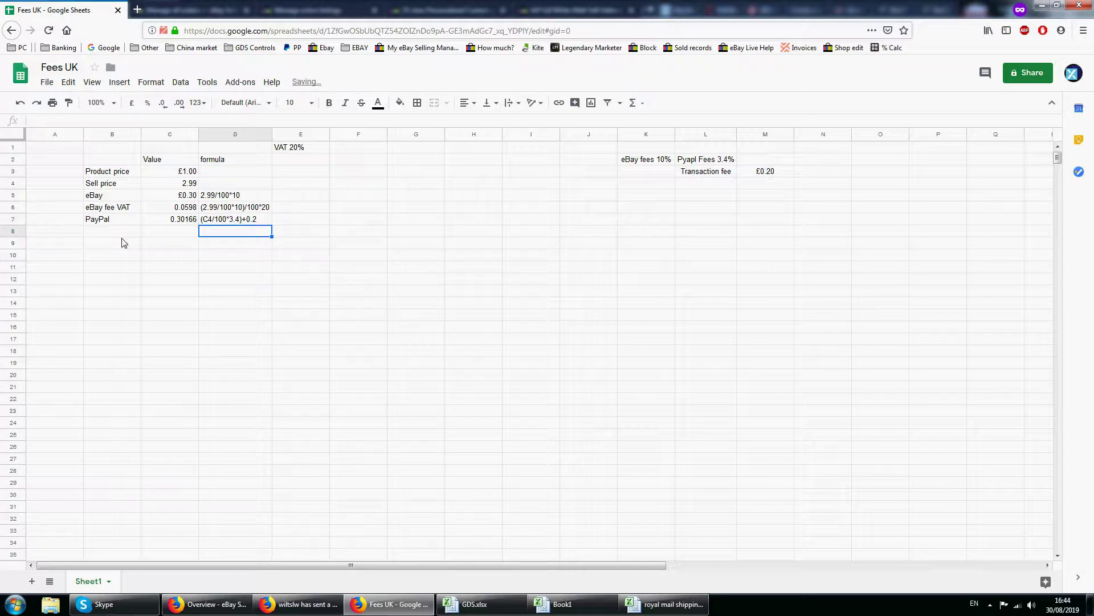
Label cell B8, below the PayPal row, as "Shiping"
left_click(107, 233)
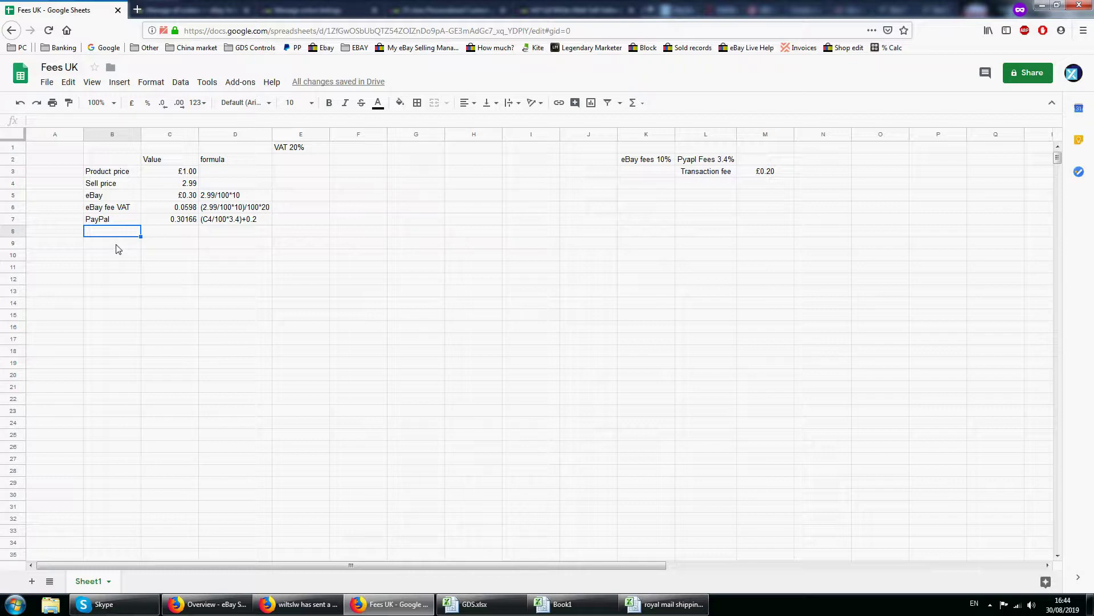
type("Shippin")
key("BackSpace")
key("BackSpace")
key("BackSpace")
type("ing")
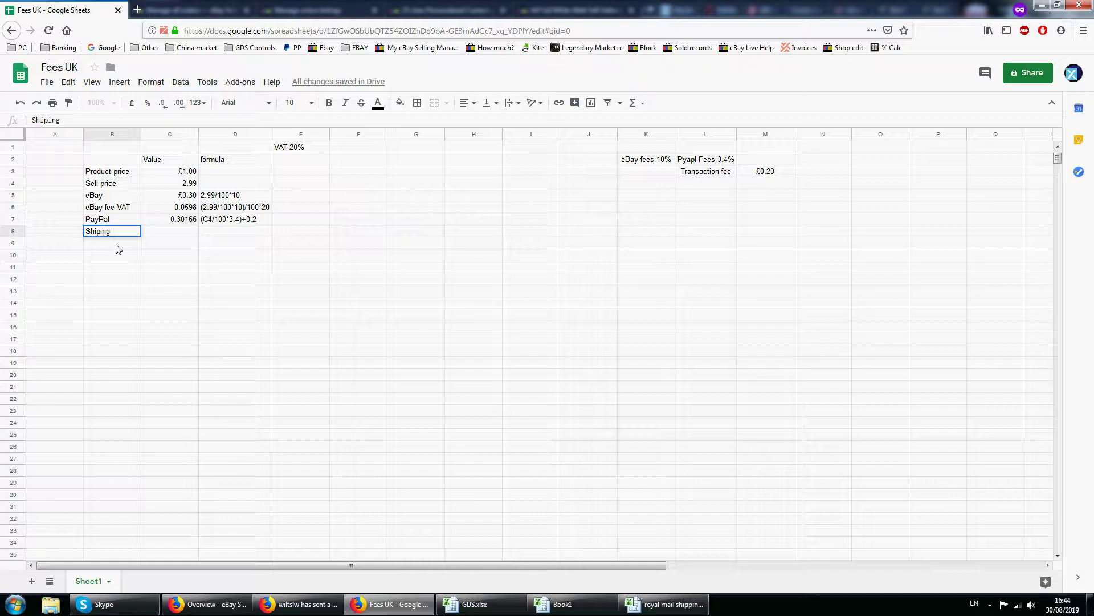
key("Left")
key("Left")
key("Left")
type("p")
key("BackSpace")
left_click(165, 238)
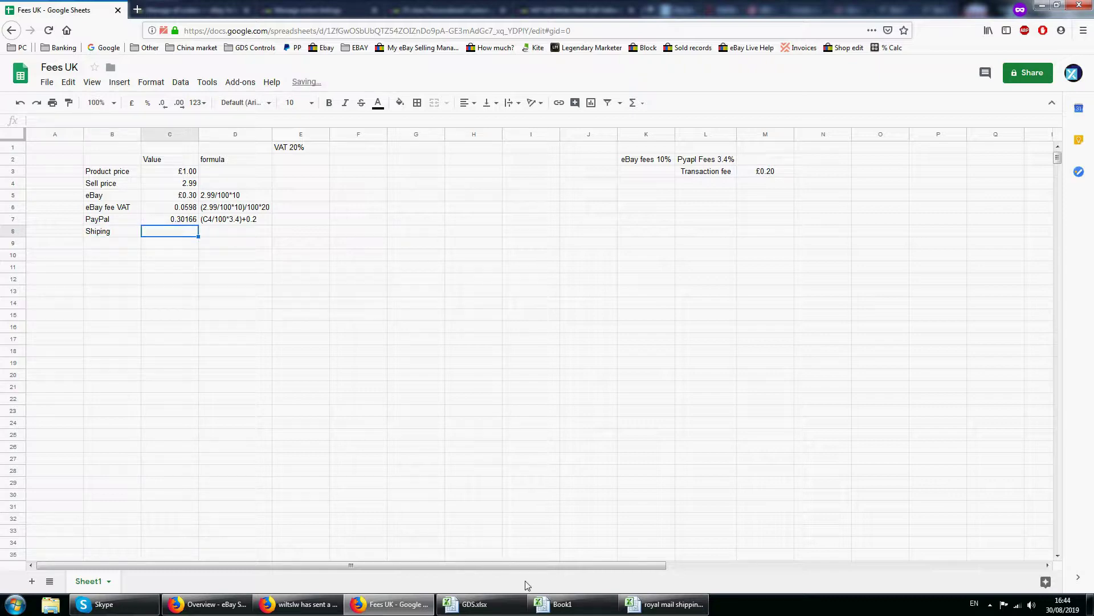
Enter the letter shipping limits "<100g" in F3 and "<5m" in G3
left_click(375, 175)
type("<100g")
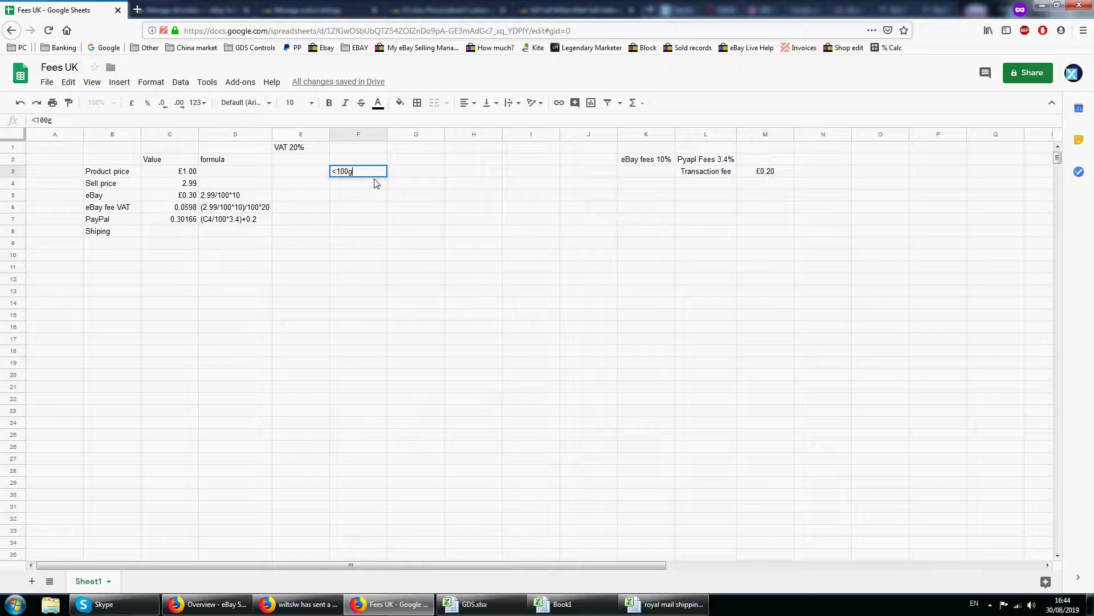
key("Tab")
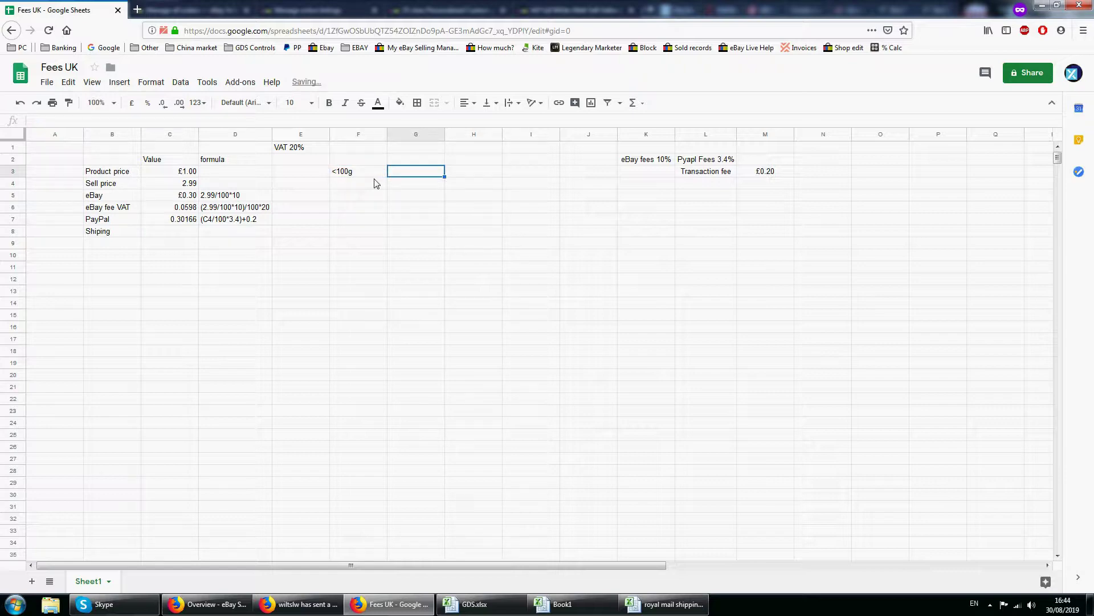
type("<05")
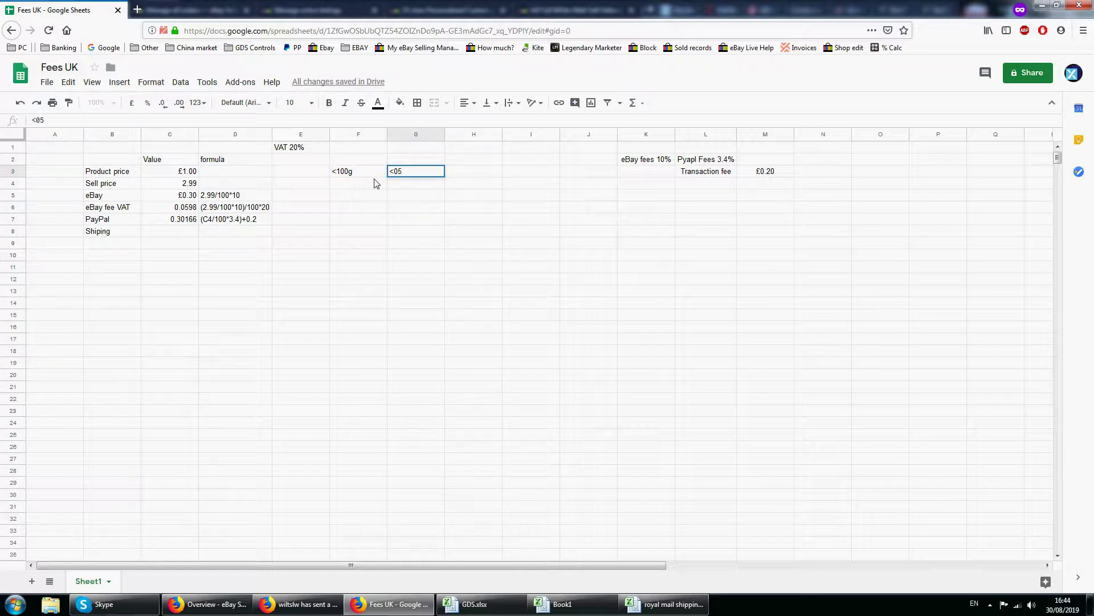
type(".5")
key("BackSpace")
key("BackSpace")
key("BackSpace")
key("BackSpace")
key("Tab")
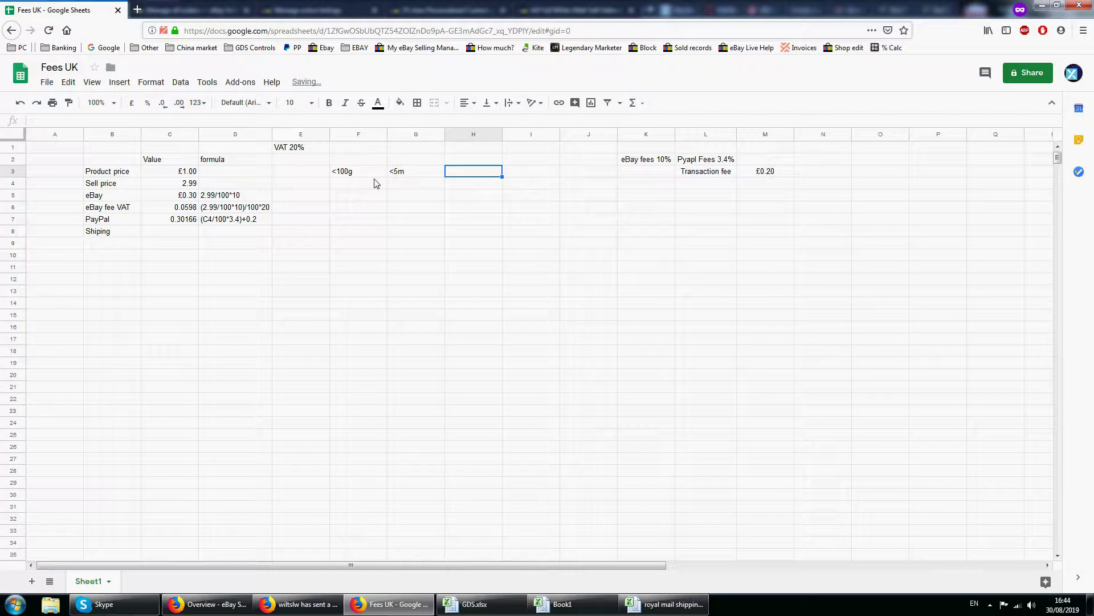
Enter "2nd Class RM Letter" in H3 and widen column H to fit it
type("2nd")
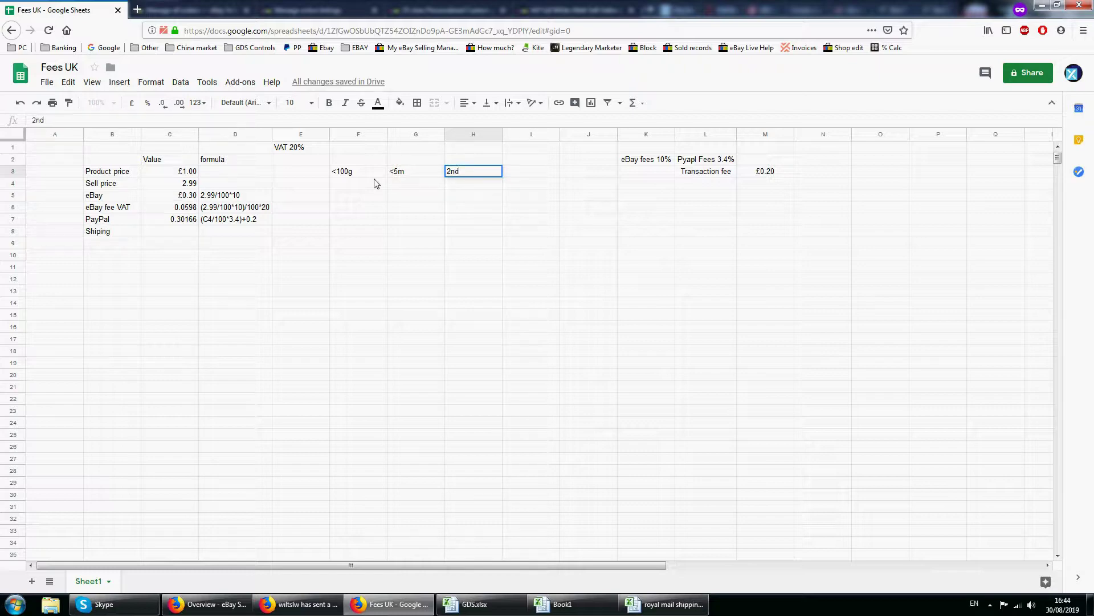
type(" Class RM Letter")
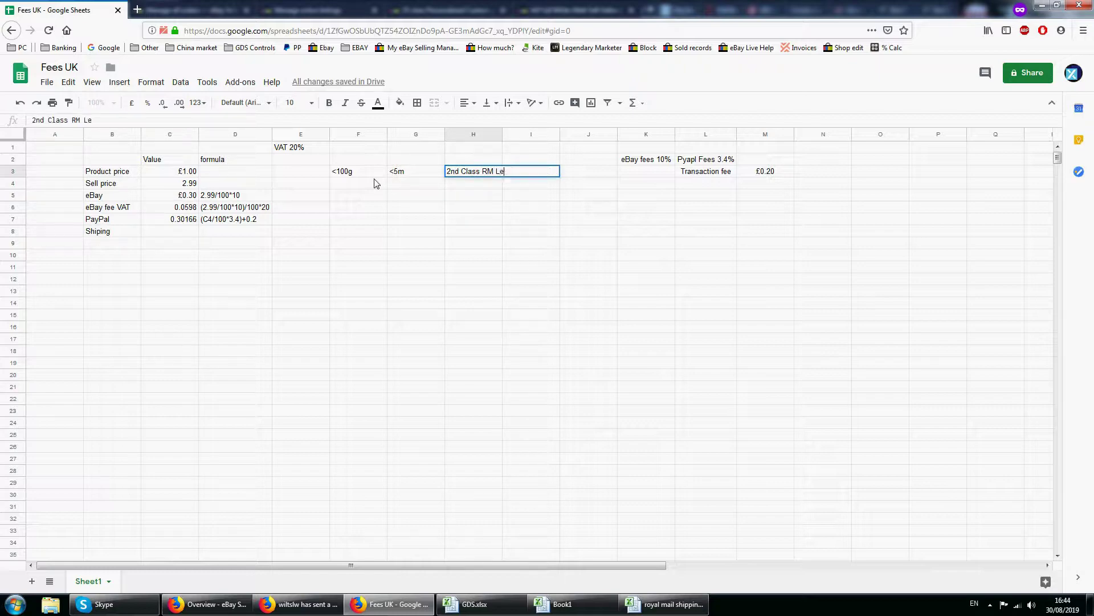
key("Return")
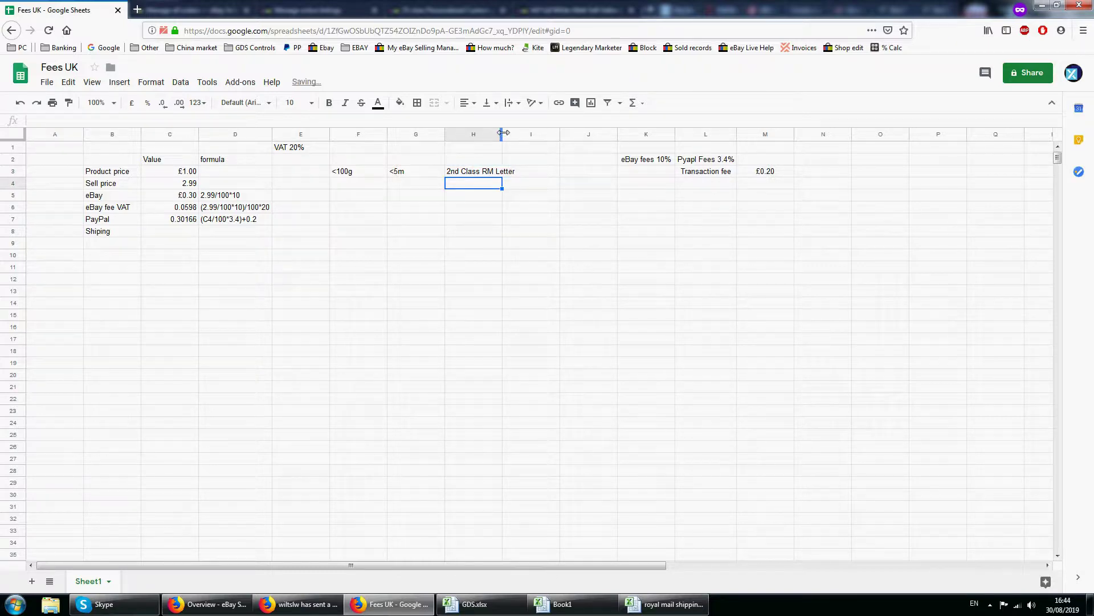
left_click_drag(499, 135, 515, 135)
Enter the 2nd Class RM Letter price of 0.61 in I3
left_click(542, 174)
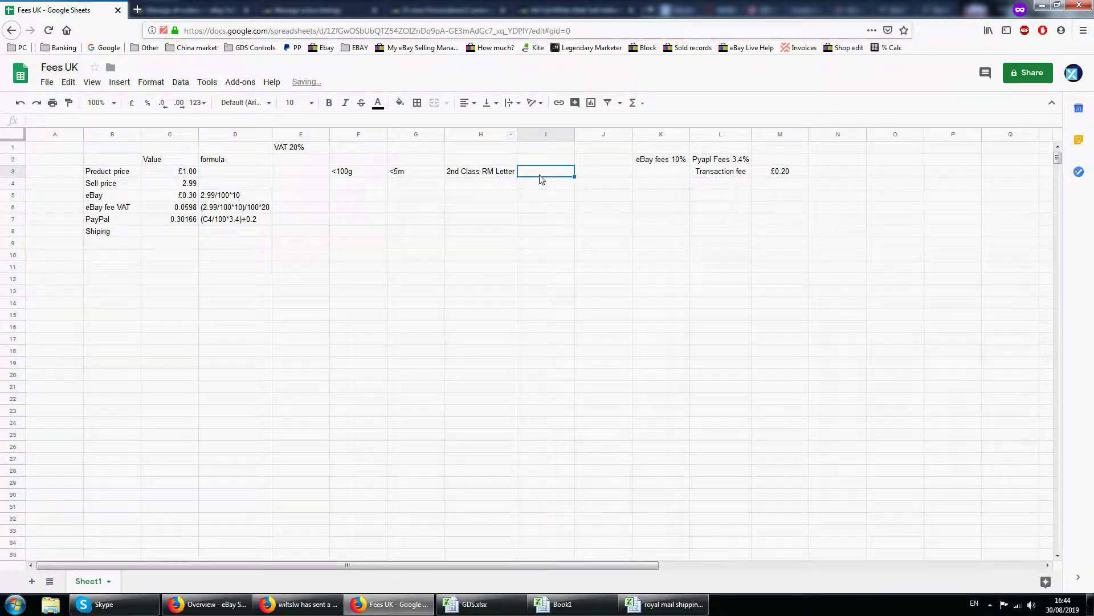
type("0.61")
key("Return")
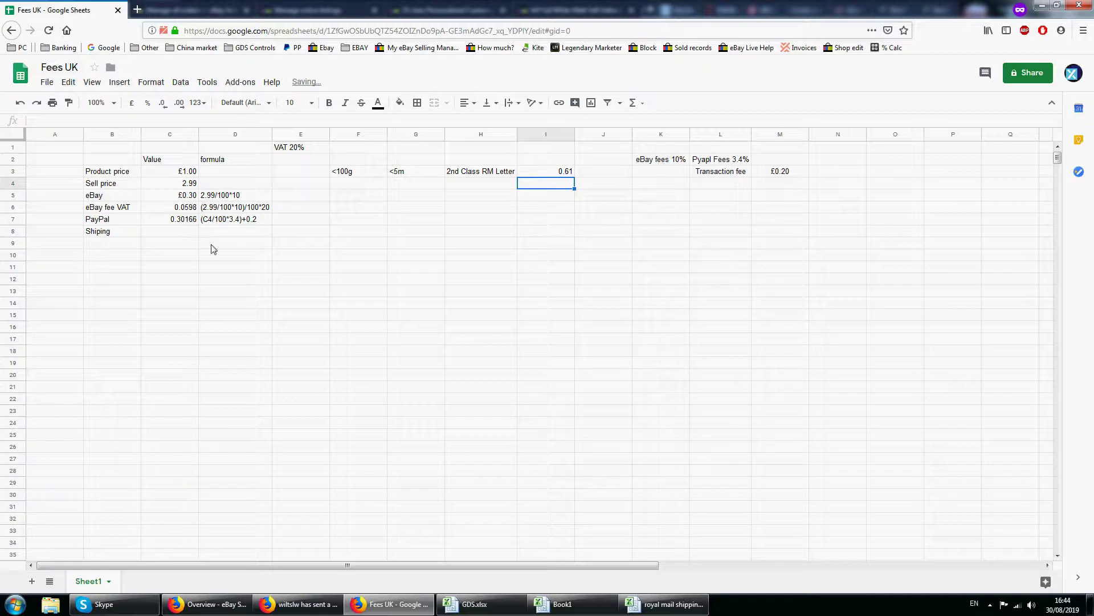
Set the shipping value in C8 to 0.61
left_click(162, 232)
type("0.61")
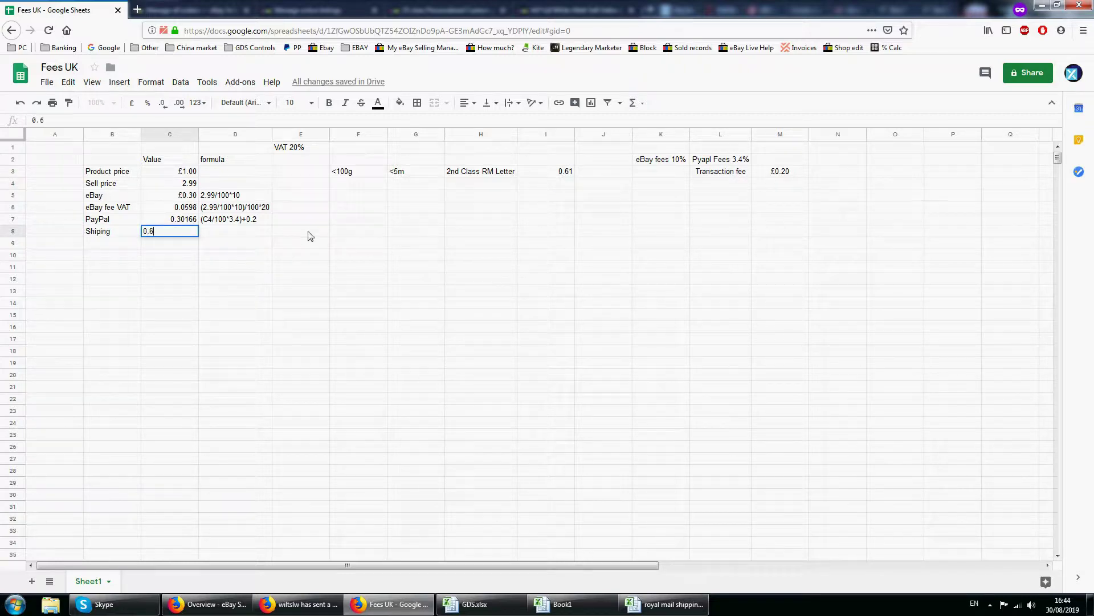
key("Return")
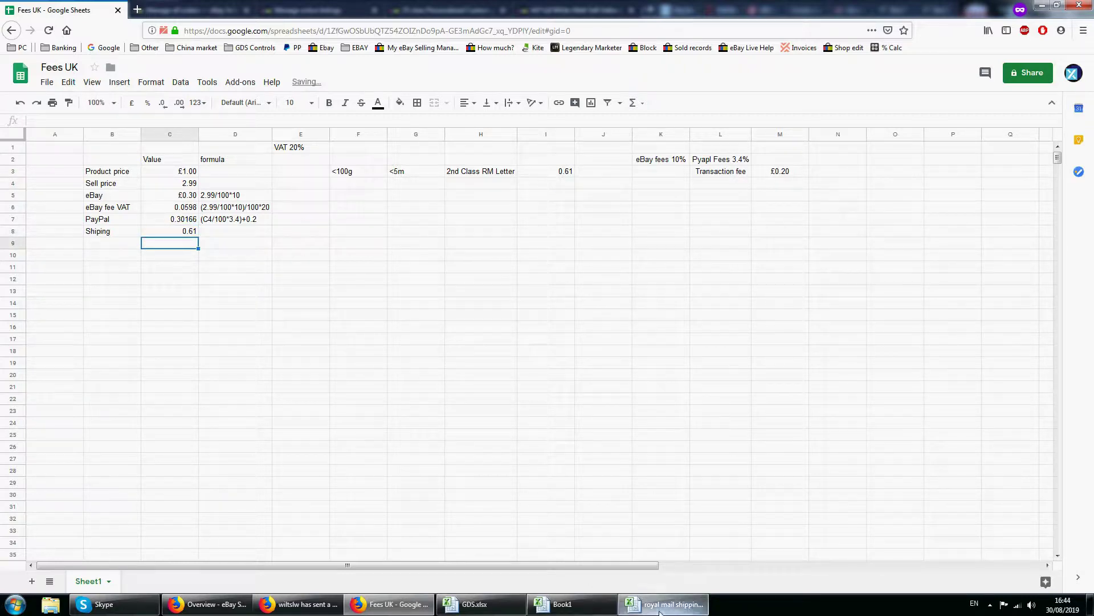
Switch to the royal mail shipping.xlsx workbook in Excel to view the Royal Mail prices and size limits
left_click(667, 604)
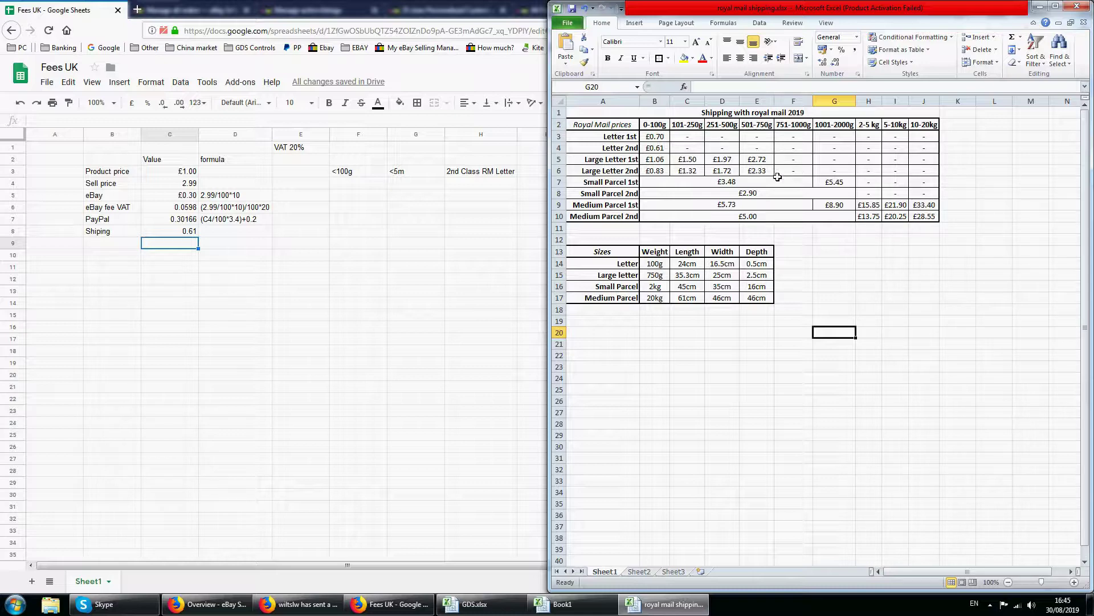
Examine the Letter row of the Royal Mail size table and the Letter 2nd price for 0-100g
left_click_drag(627, 264, 757, 264)
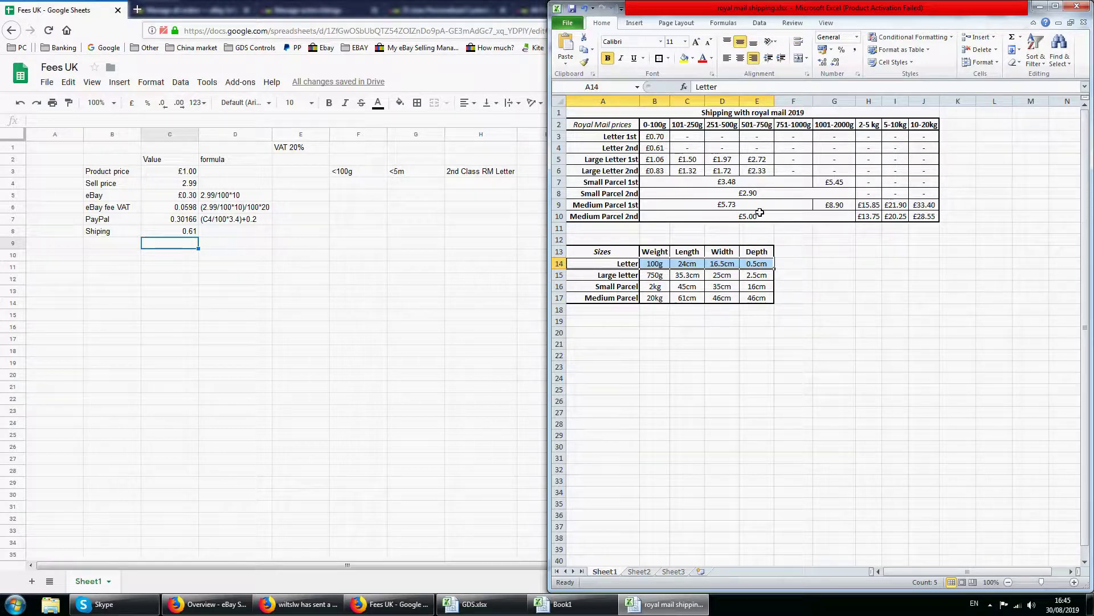
left_click(656, 148)
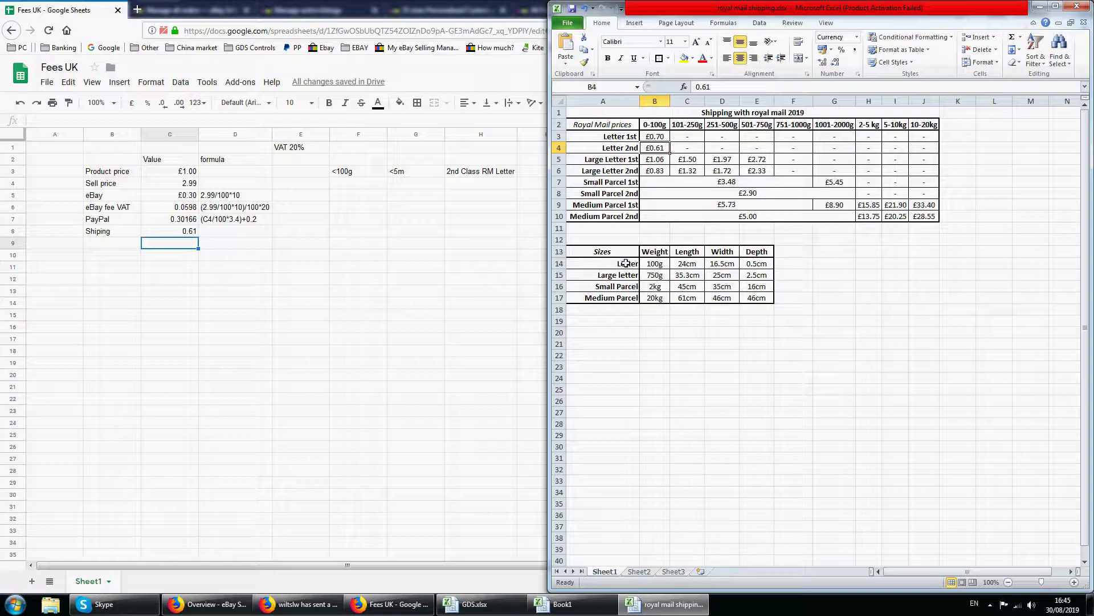
left_click_drag(627, 265, 758, 265)
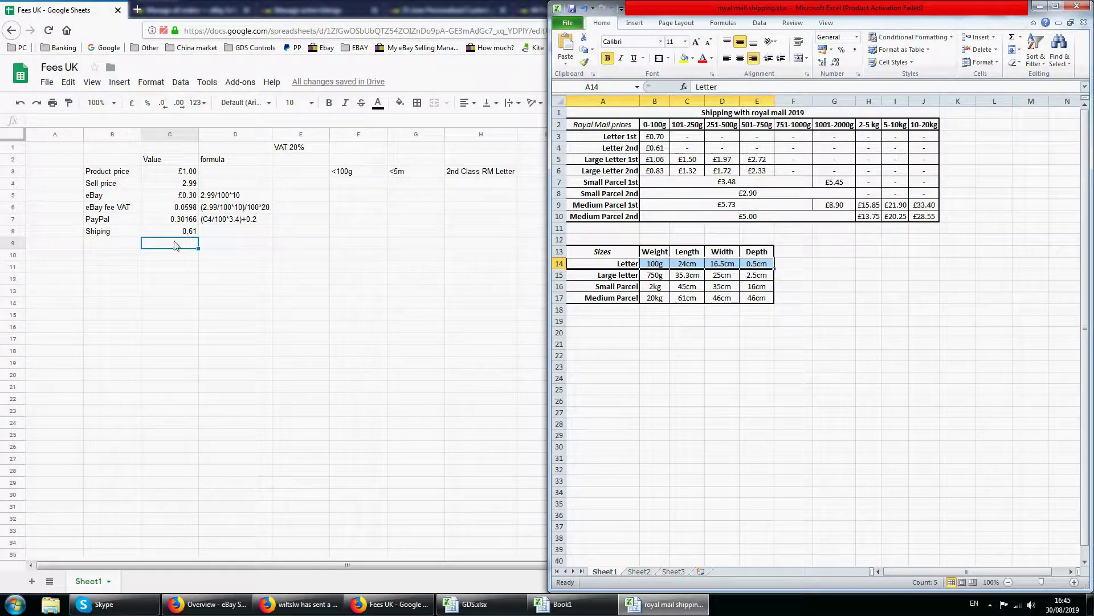
Back in the Fees UK Google Sheet, label B9 "Total" and add up the costs in C9 with =C8+C3+C5+C6+C7
left_click(111, 246)
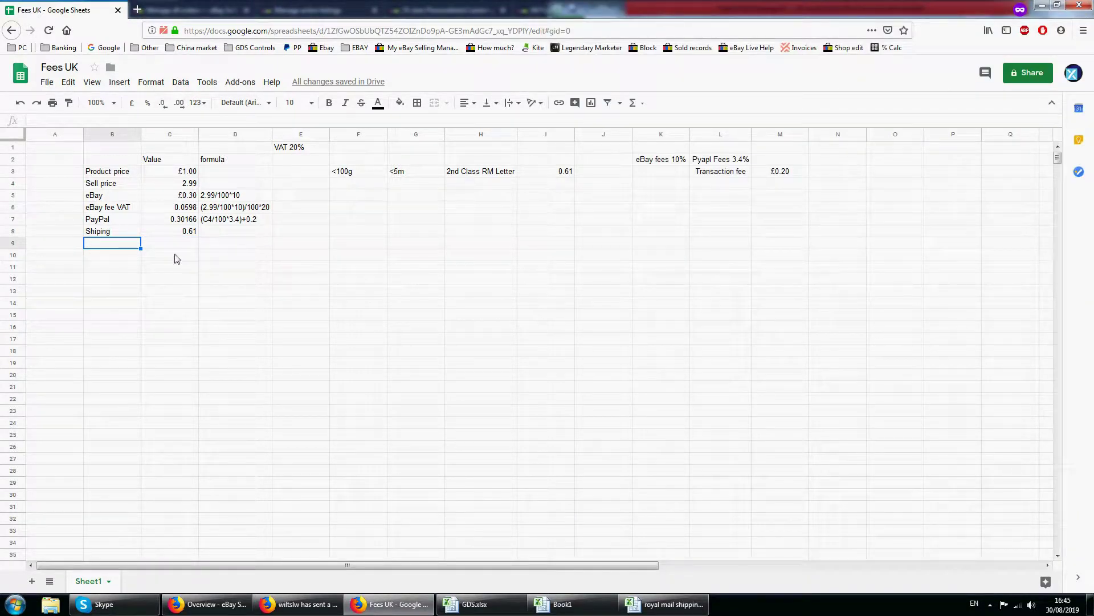
type("Total")
left_click(183, 250)
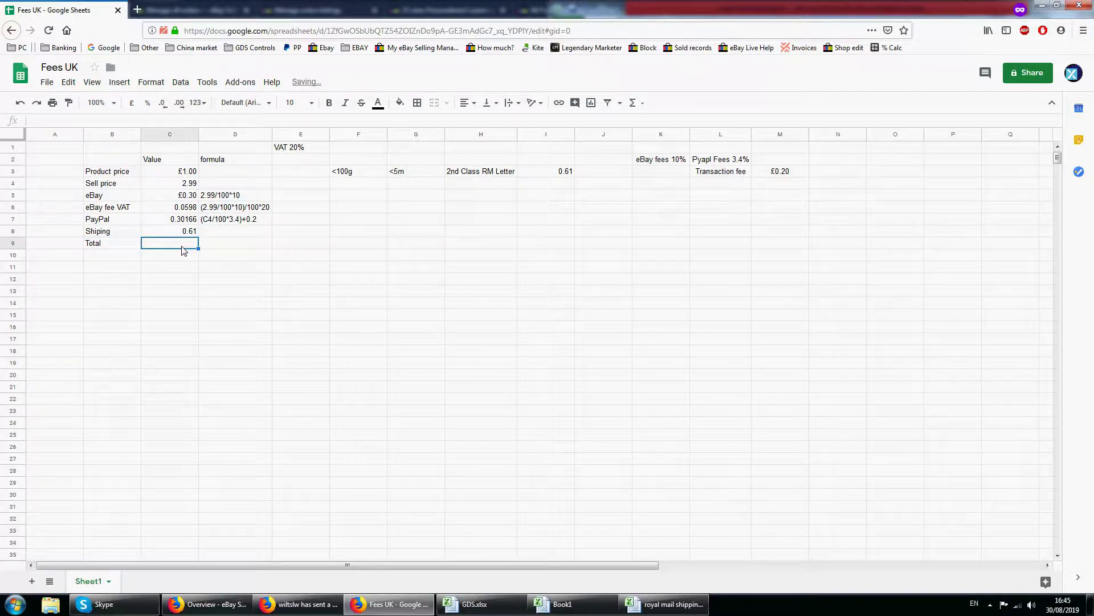
type("=")
left_click(187, 233)
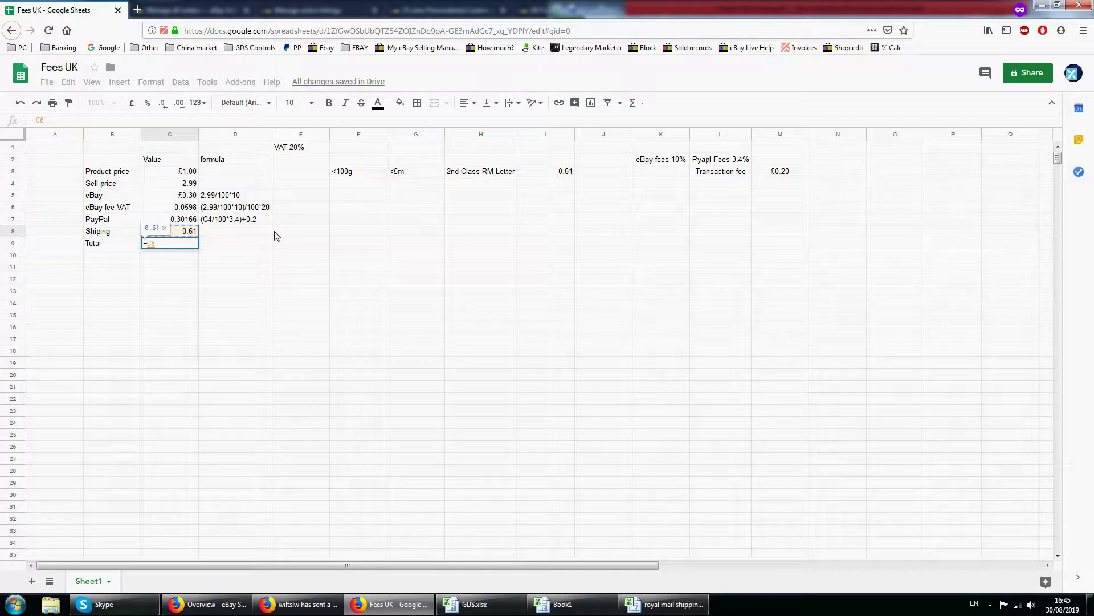
type("+")
left_click(190, 172)
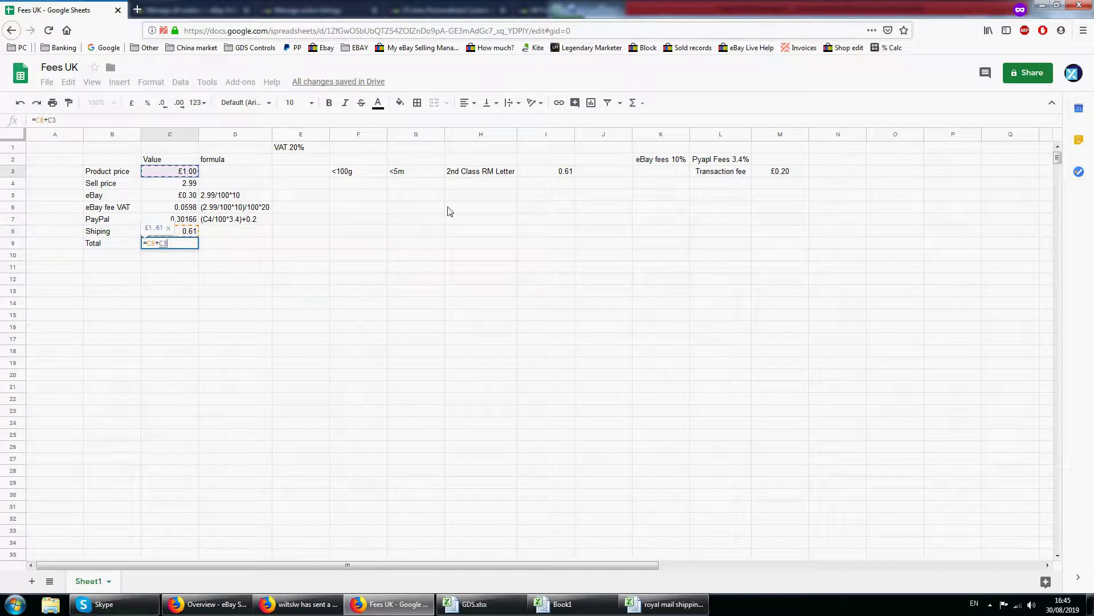
type("+")
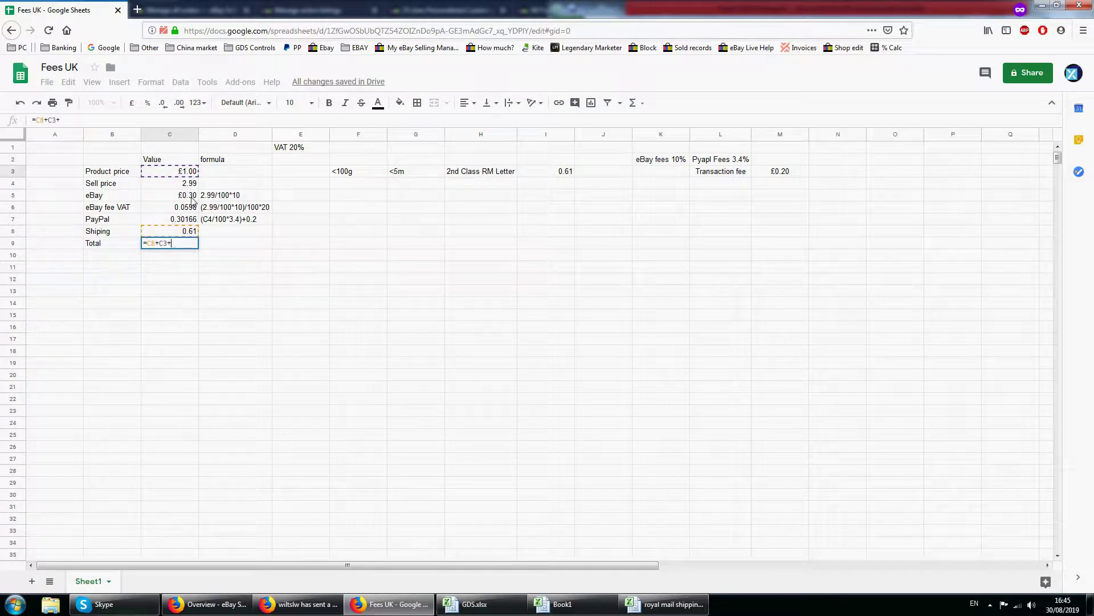
left_click(189, 197)
type("+")
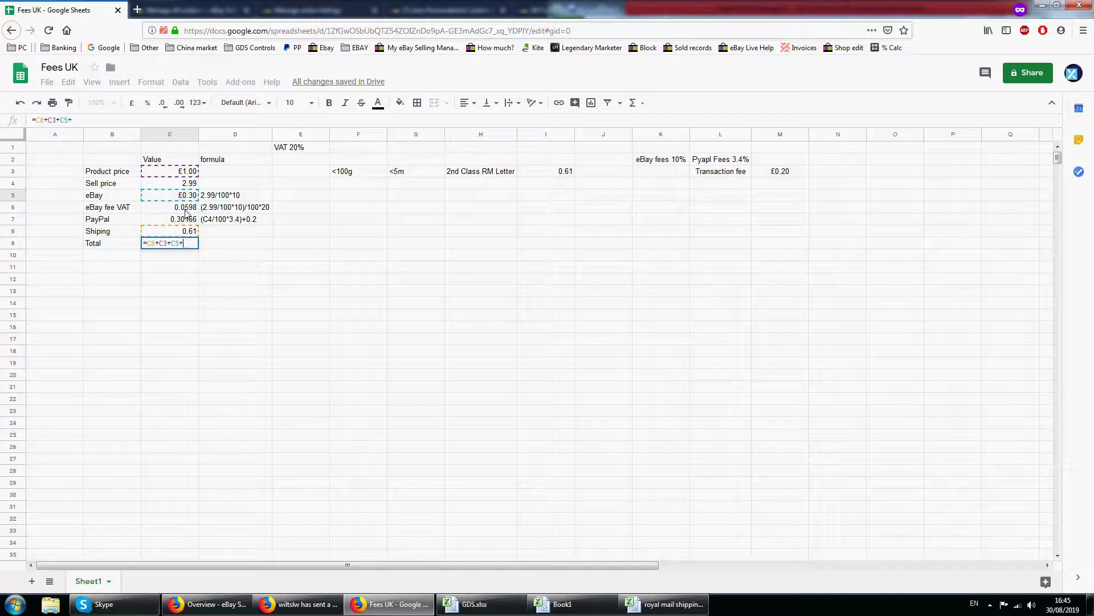
left_click(183, 207)
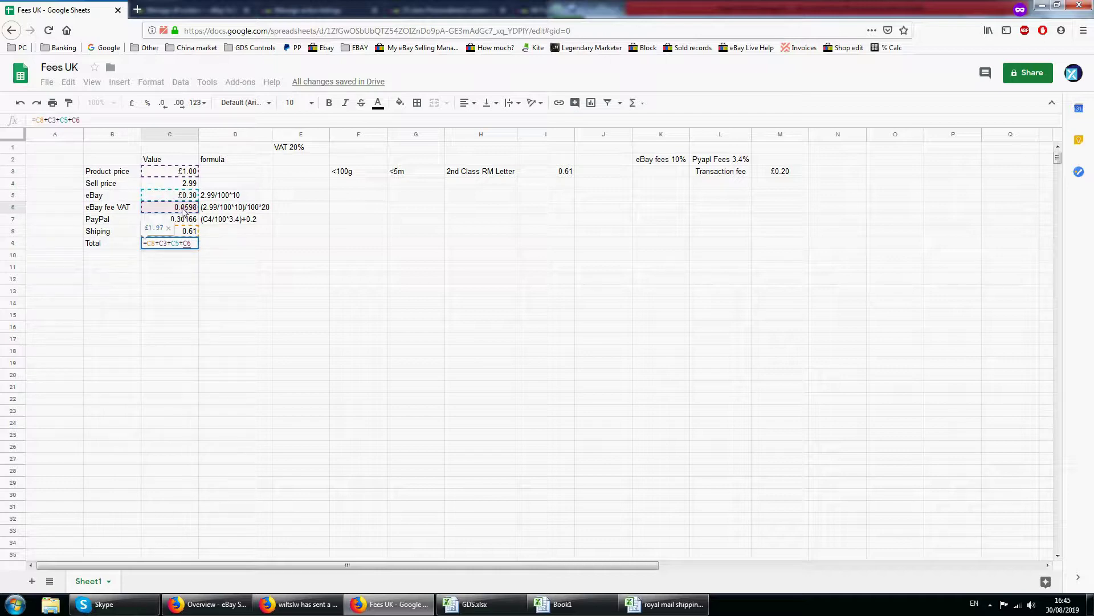
type("+")
left_click(183, 220)
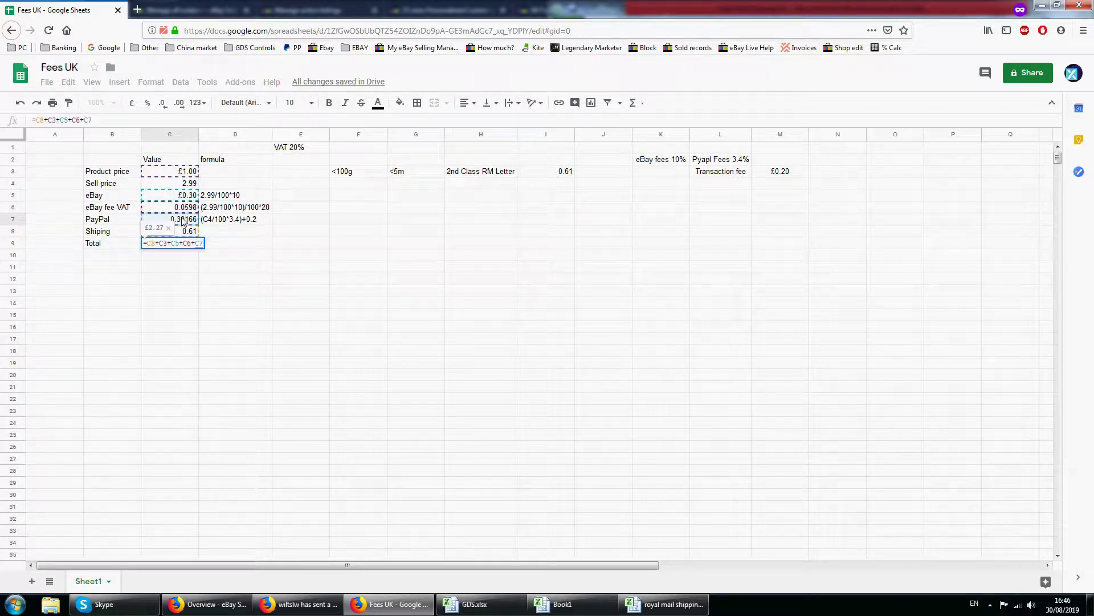
type("+")
key("BackSpace")
key("Return")
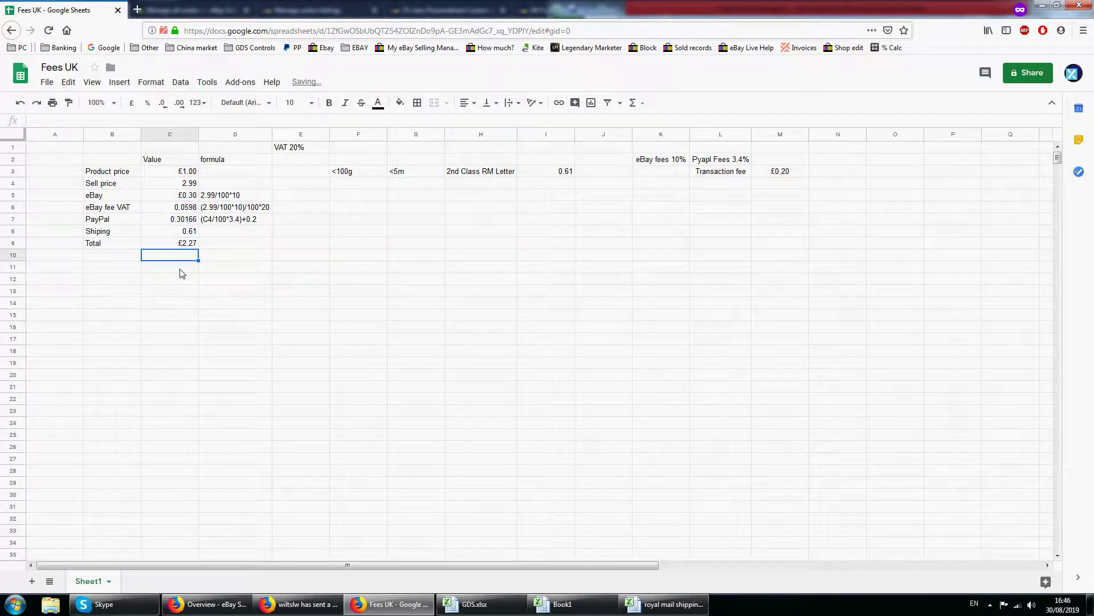
Enter the label "Net Profit" in B10
left_click(125, 262)
type("Net")
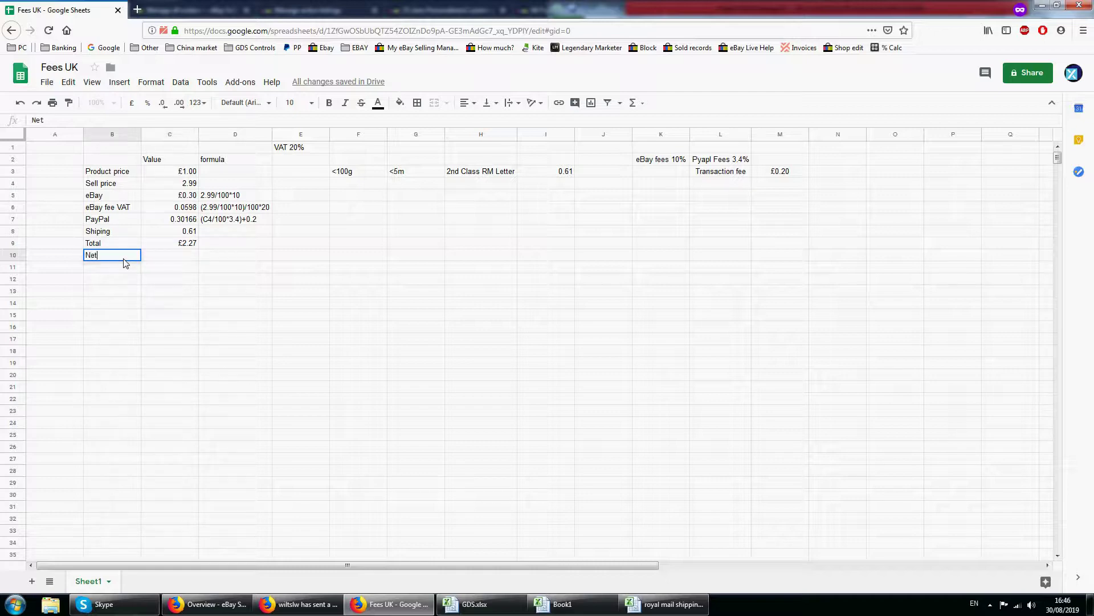
key("BackSpace")
key("BackSpace")
key("BackSpace")
type("Net Profit")
key("Return")
Calculate the net profit in C10 as sell price minus total with =C4-C9
left_click(157, 258)
type("=")
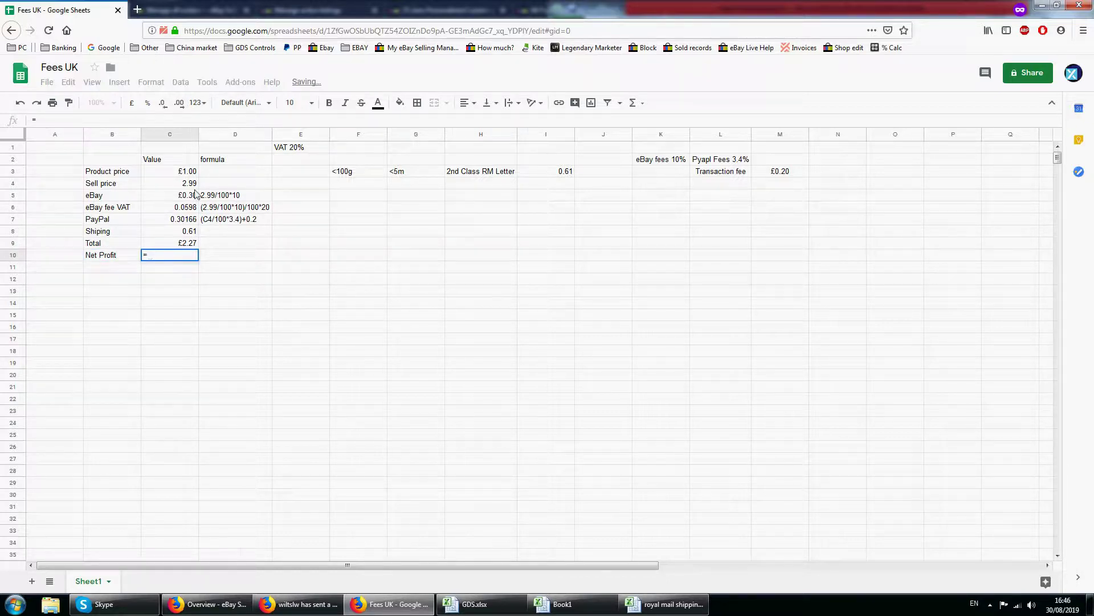
left_click(182, 185)
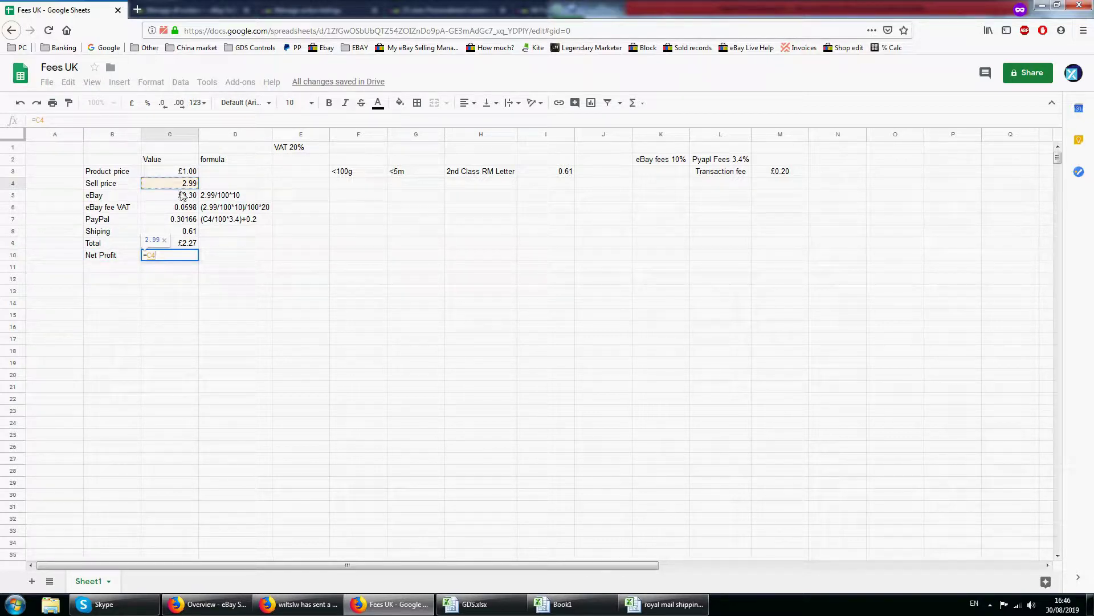
type("-")
left_click(184, 247)
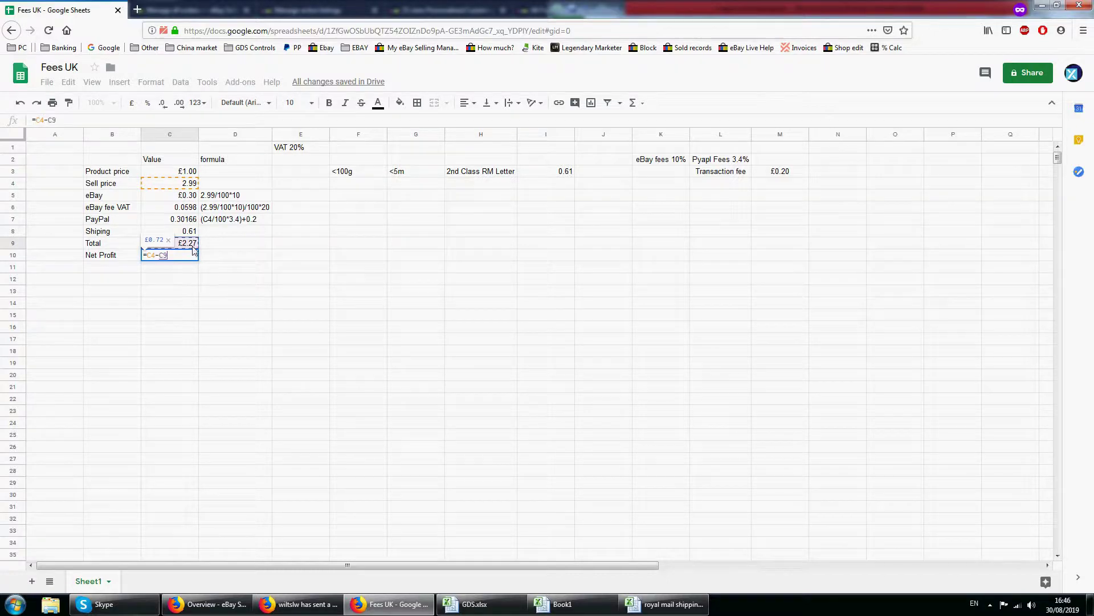
key("Return")
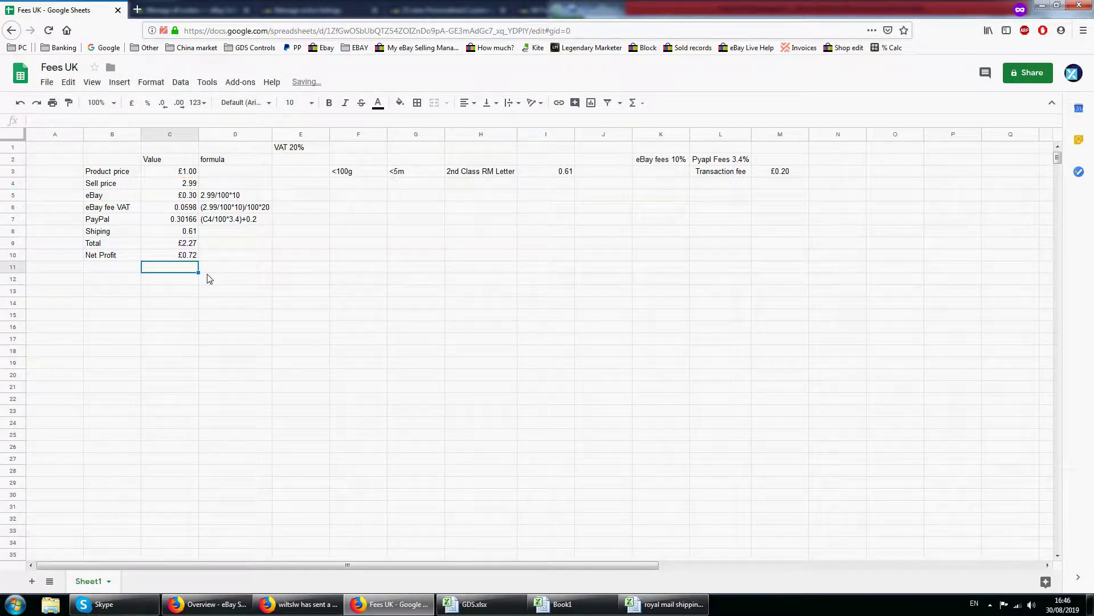
Format the values in C3:C10 as pound currency with two decimals
left_click_drag(185, 171, 169, 246)
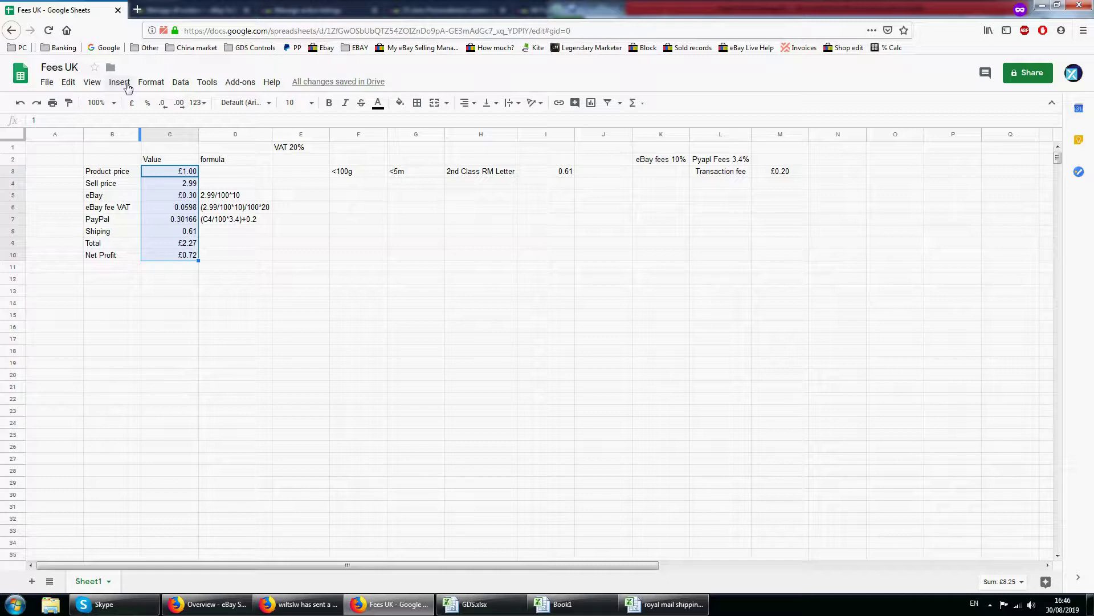
left_click(150, 82)
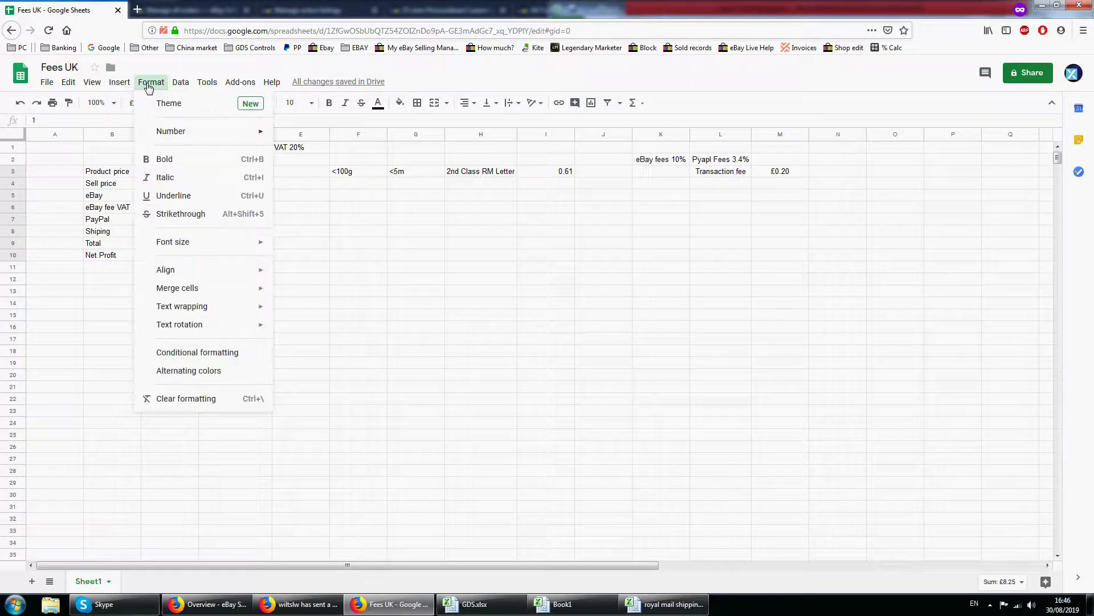
mouse_move(224, 132)
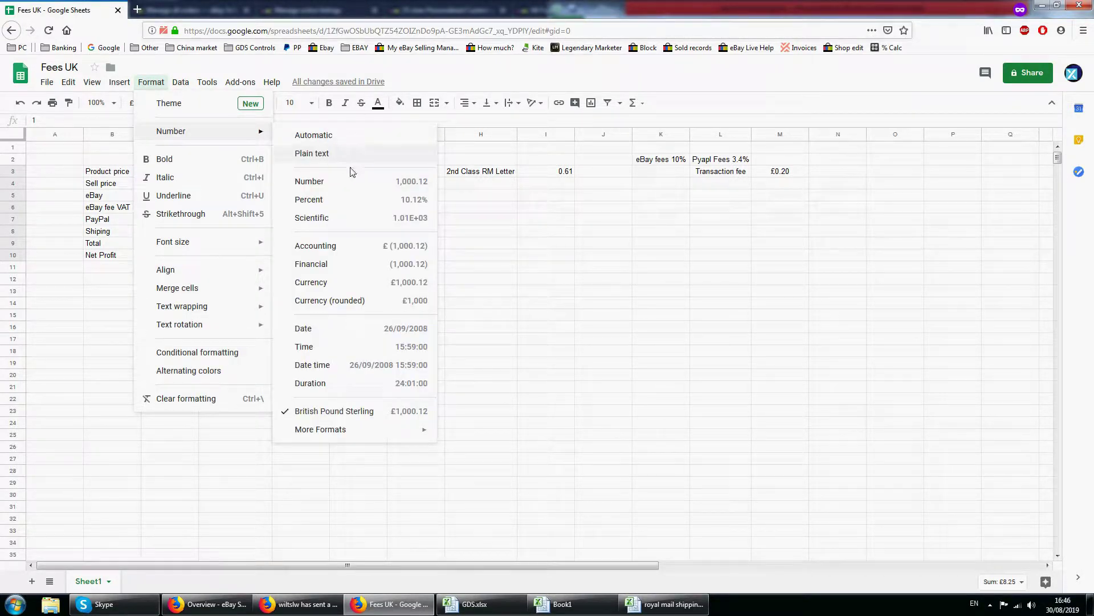
left_click(347, 283)
left_click(231, 280)
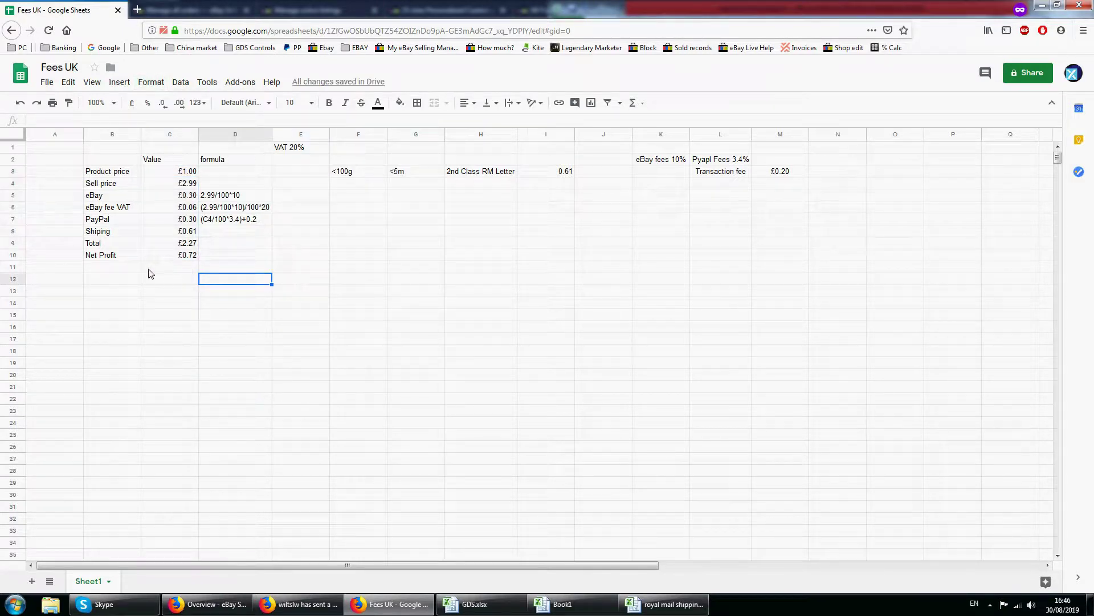
Enter the labels "Envelopes" in B11 and "Shipping Label" in B12
left_click(103, 271)
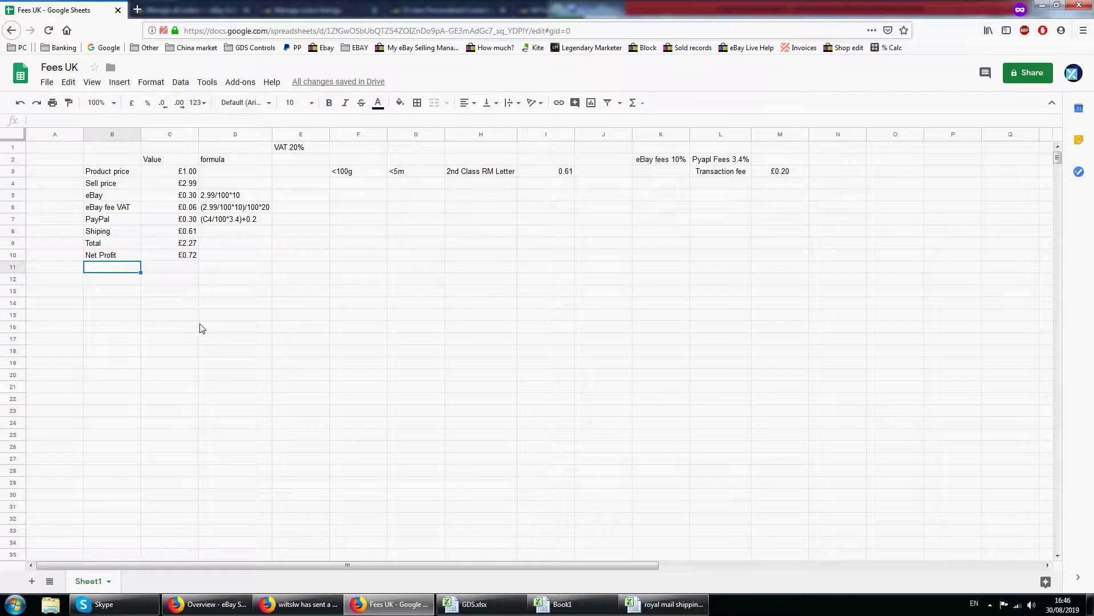
type("Envelopes")
key("Return")
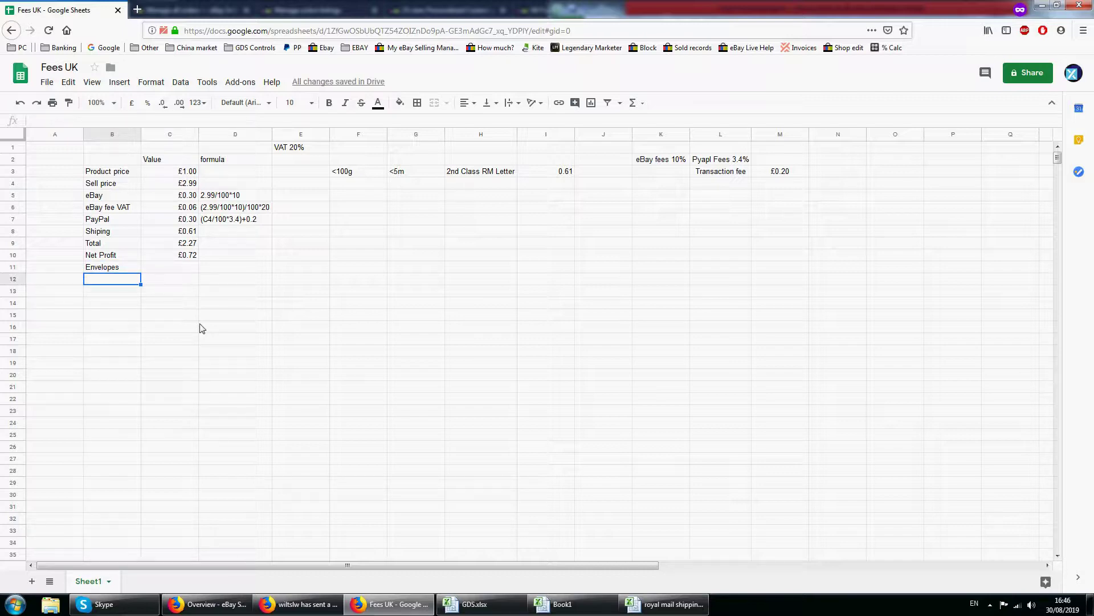
type("Shipping Label")
key("Return")
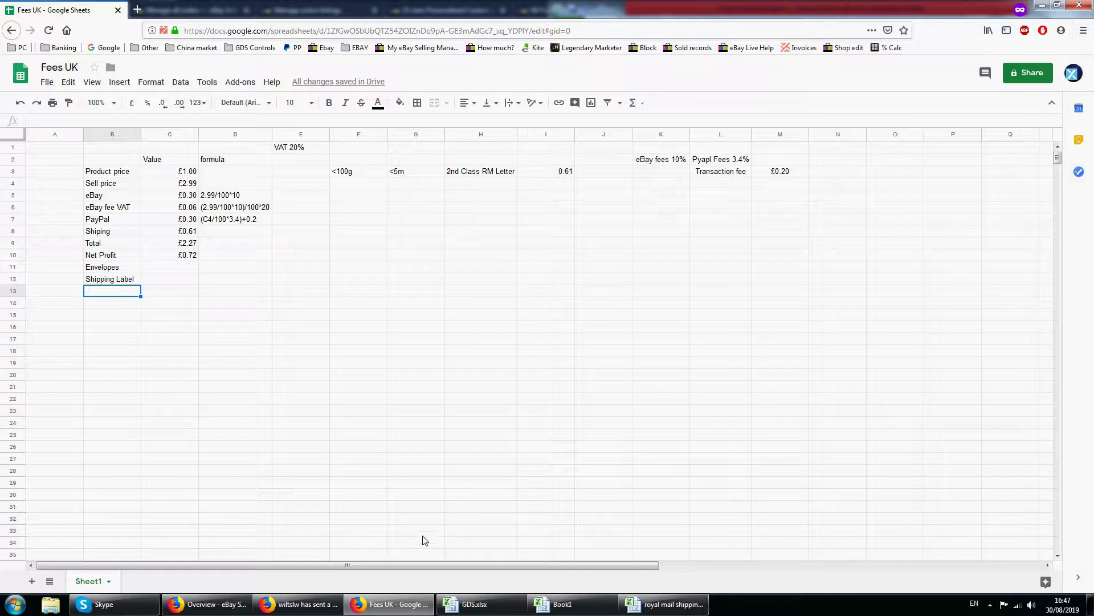
Enter an envelope cost of 0.1 in C11 and a shipping label cost of 0.05 in C12
left_click(174, 272)
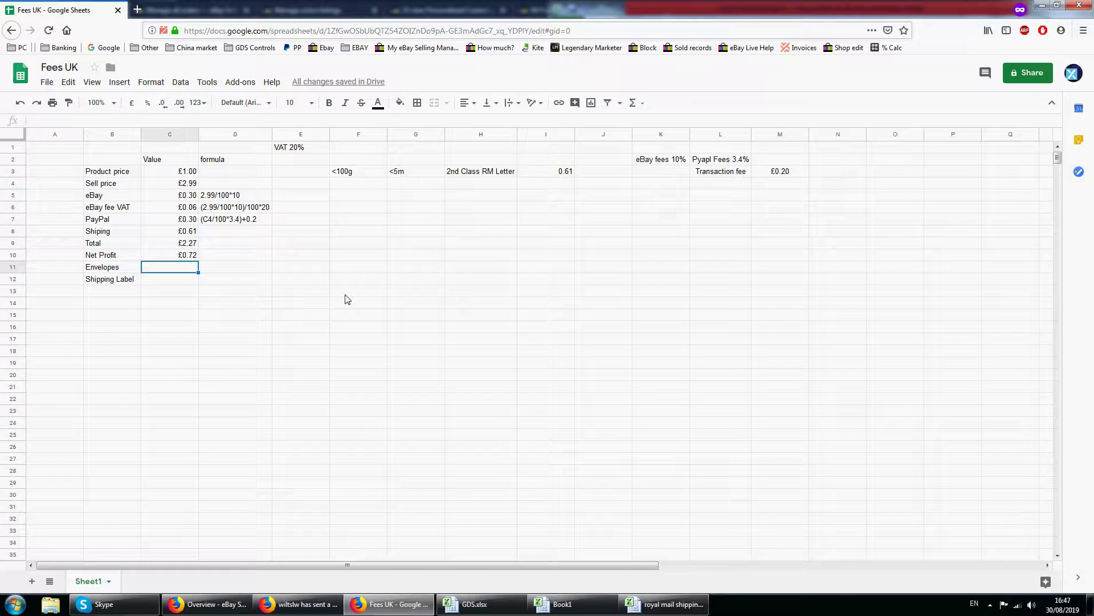
type("0.")
type("1")
key("Return")
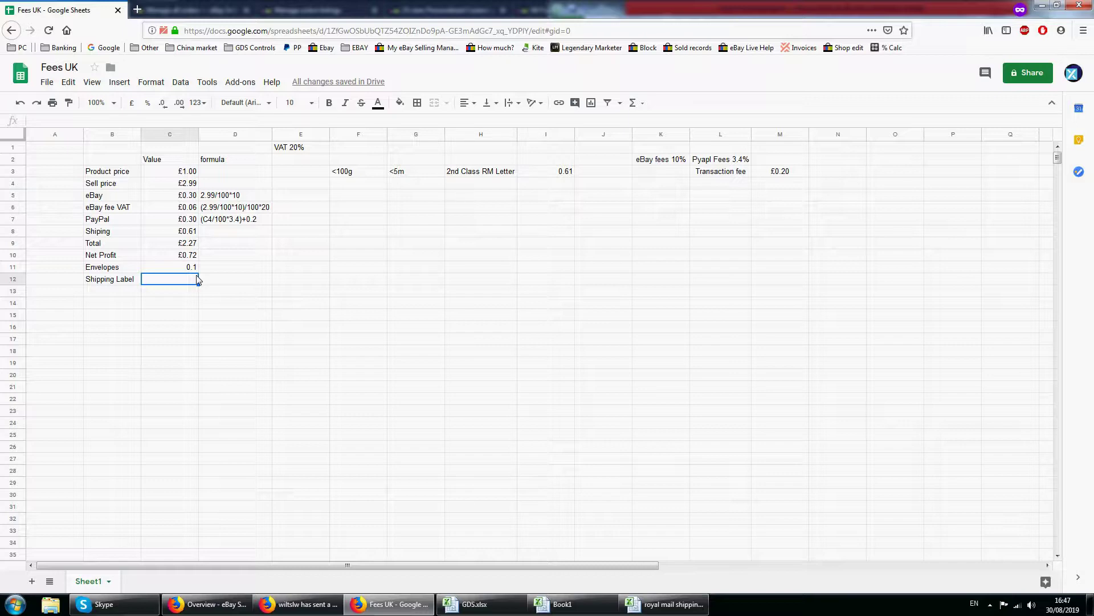
type("0.05")
key("Return")
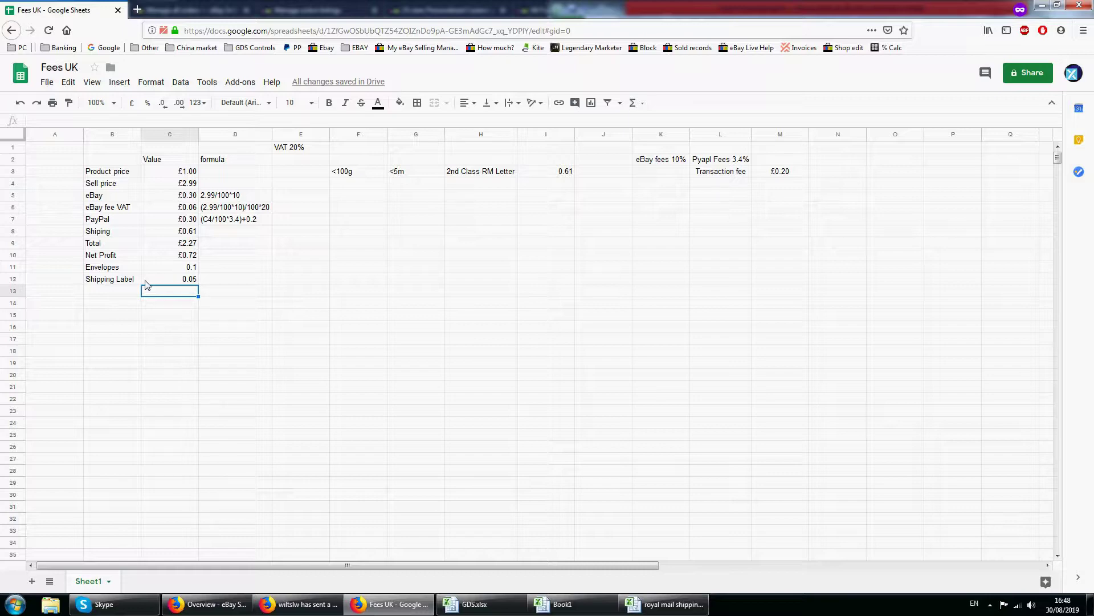
Subtract the envelope and shipping label costs from the net profit in C13 with =C10-C11-C12
left_click(132, 296)
left_click(168, 296)
type("=")
left_click(185, 258)
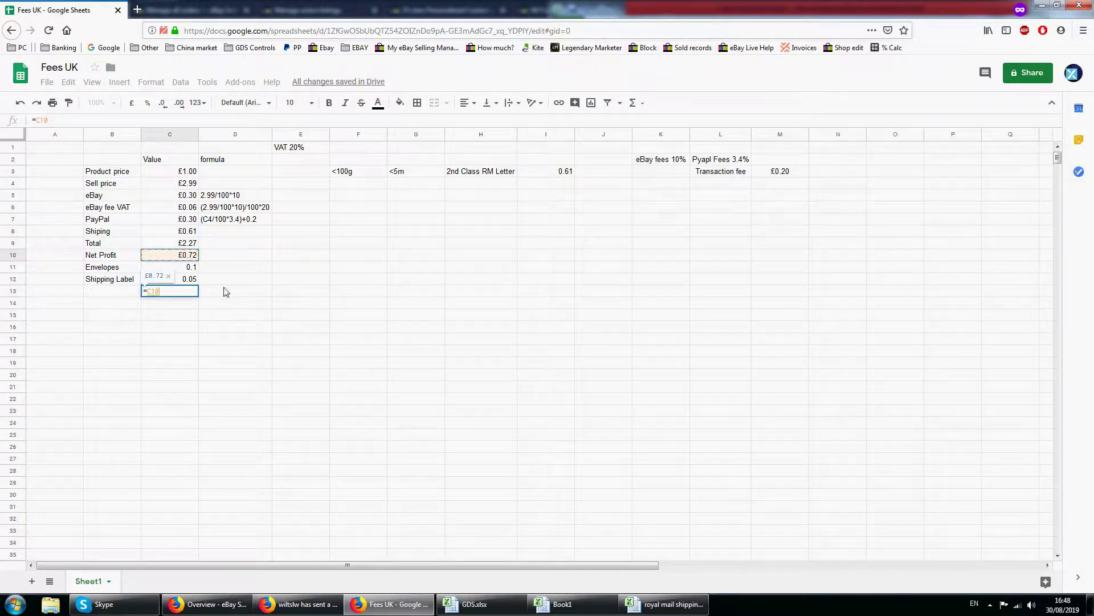
type("-")
left_click(191, 268)
type("-")
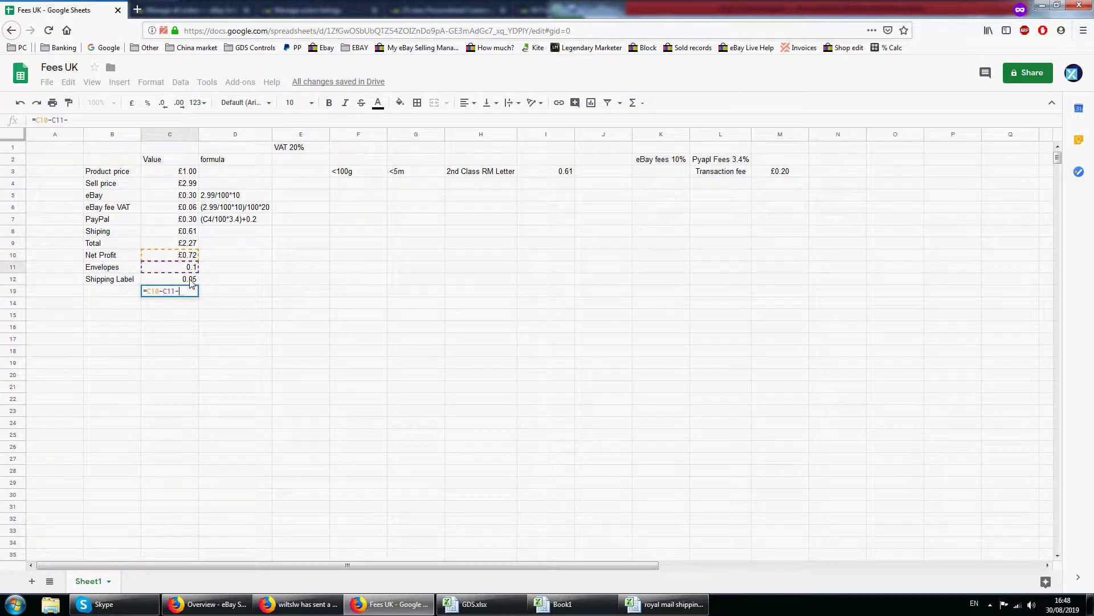
left_click(191, 279)
key("Return")
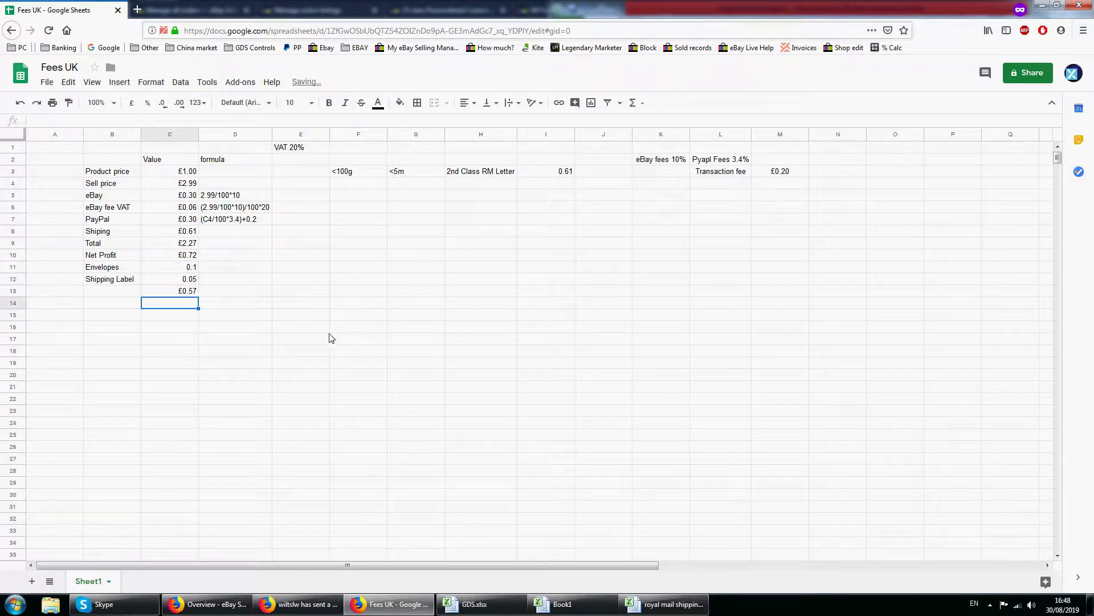
left_click(183, 293)
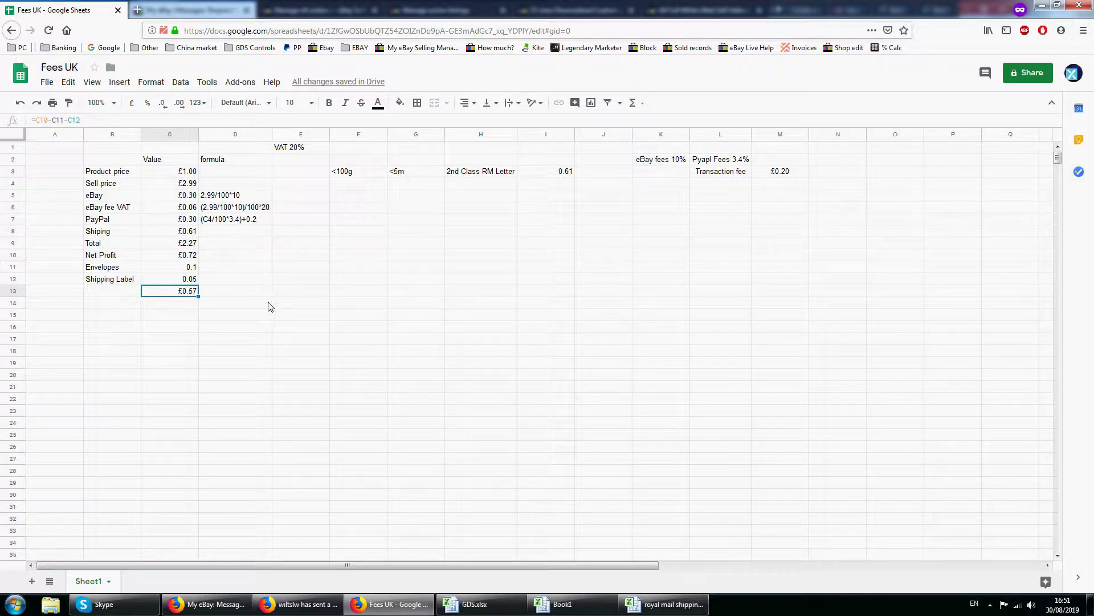
left_click(110, 352)
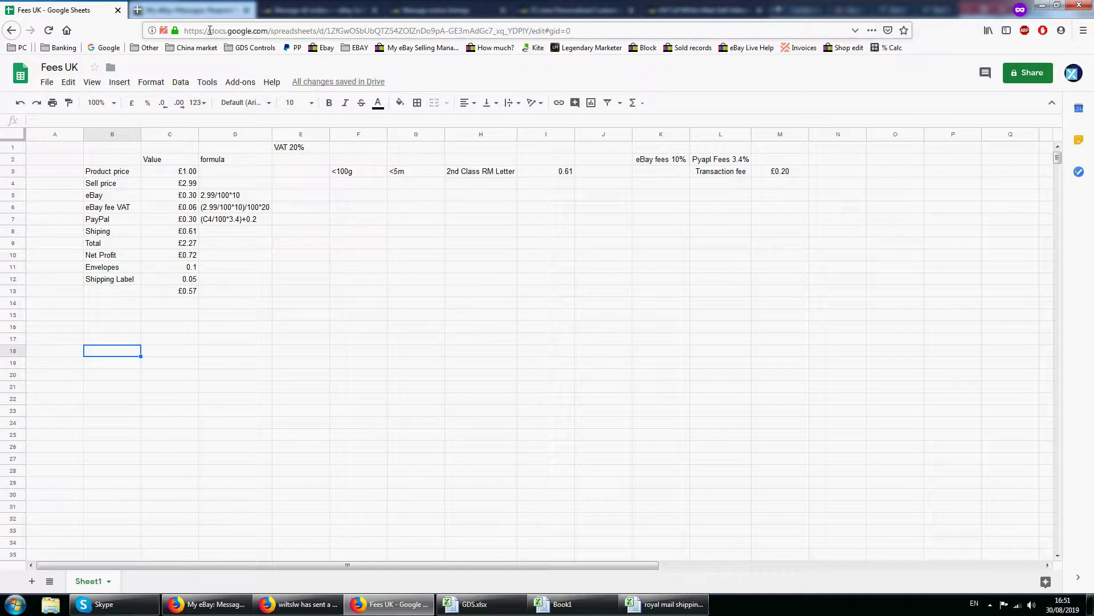
left_click_drag(209, 30, 272, 30)
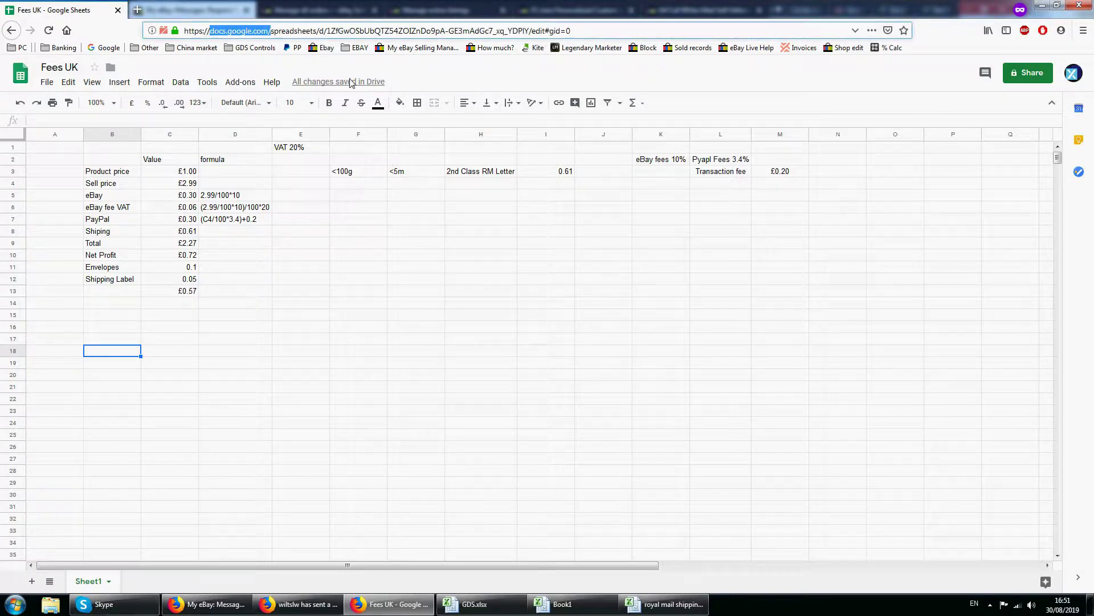
left_click(109, 590)
left_click(124, 323)
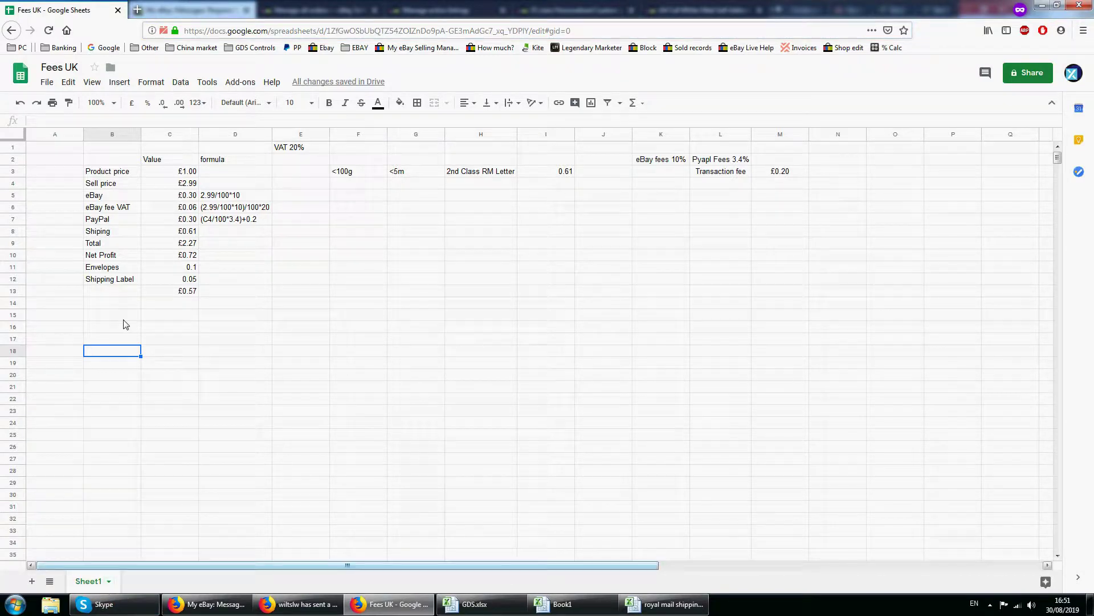
left_click(46, 82)
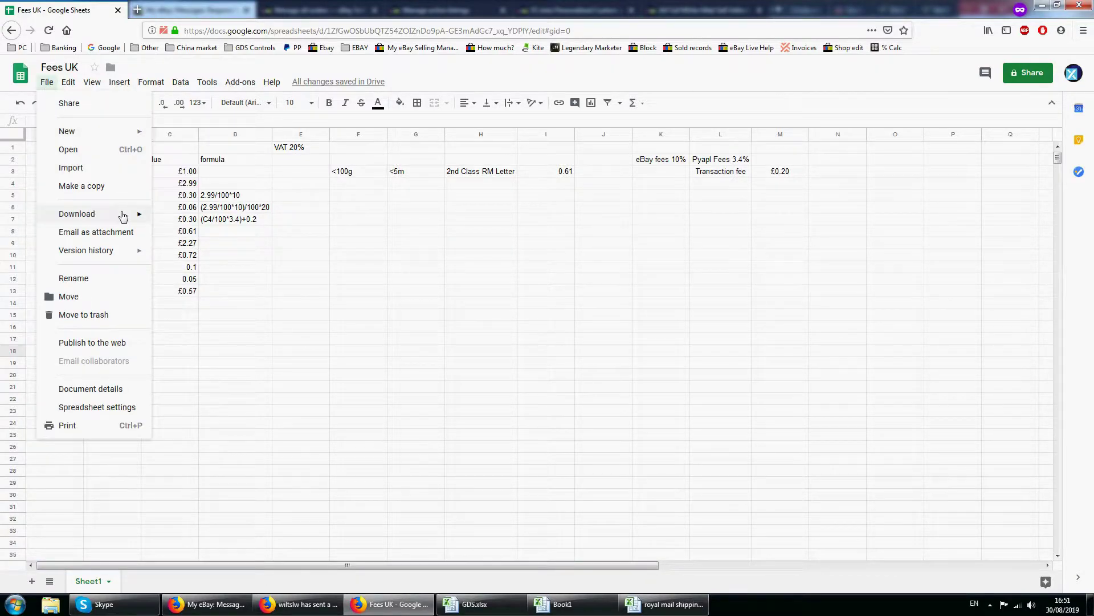
mouse_move(122, 215)
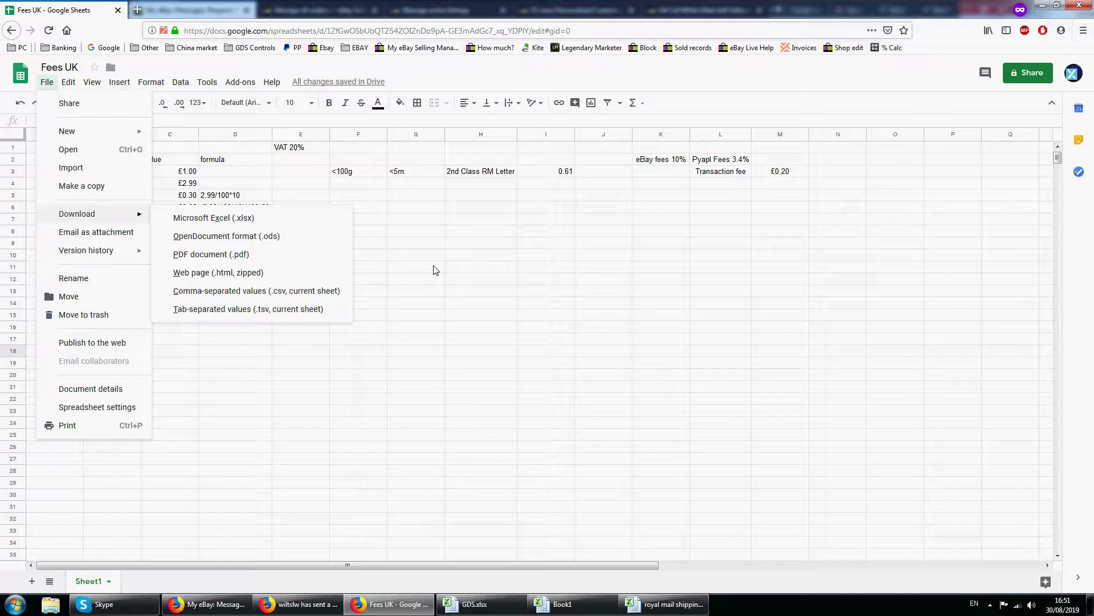
left_click(401, 257)
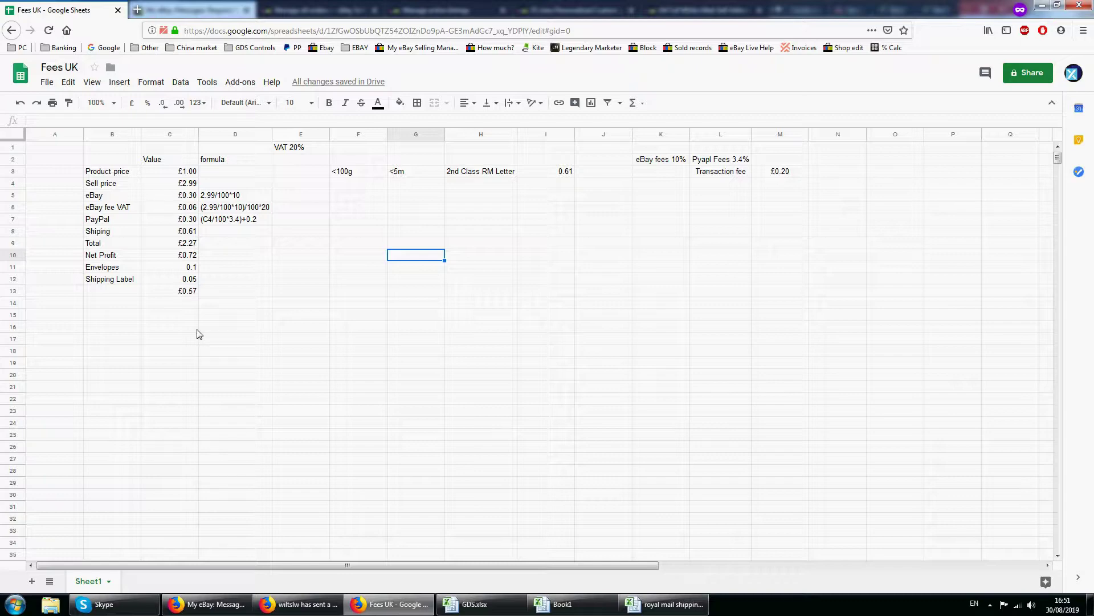
left_click(120, 342)
Add a new sheet to the spreadsheet and go to its cell B2
left_click(109, 580)
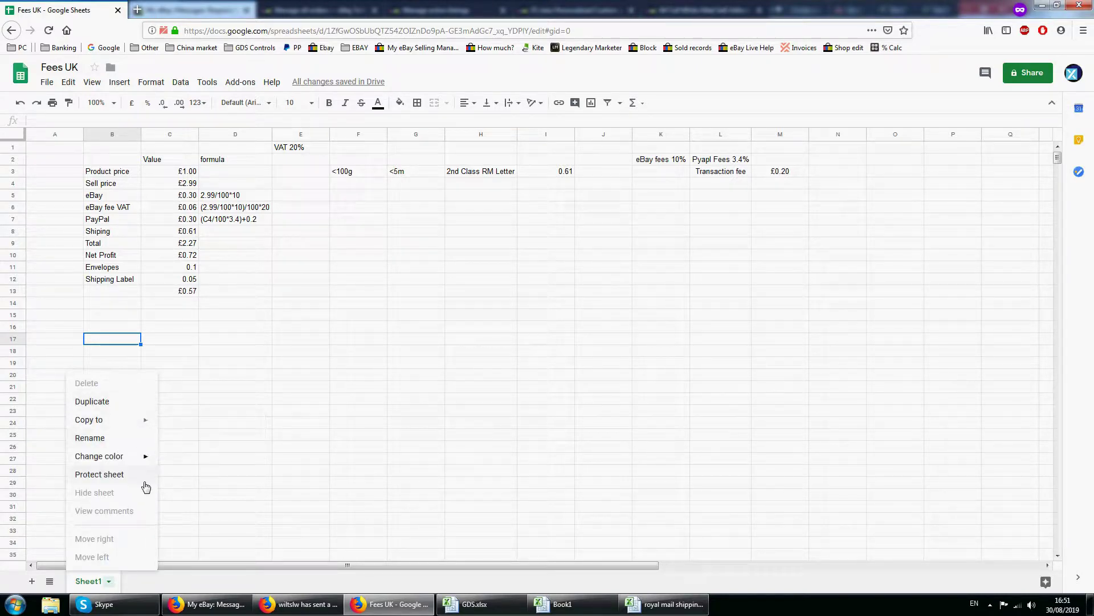
left_click(32, 581)
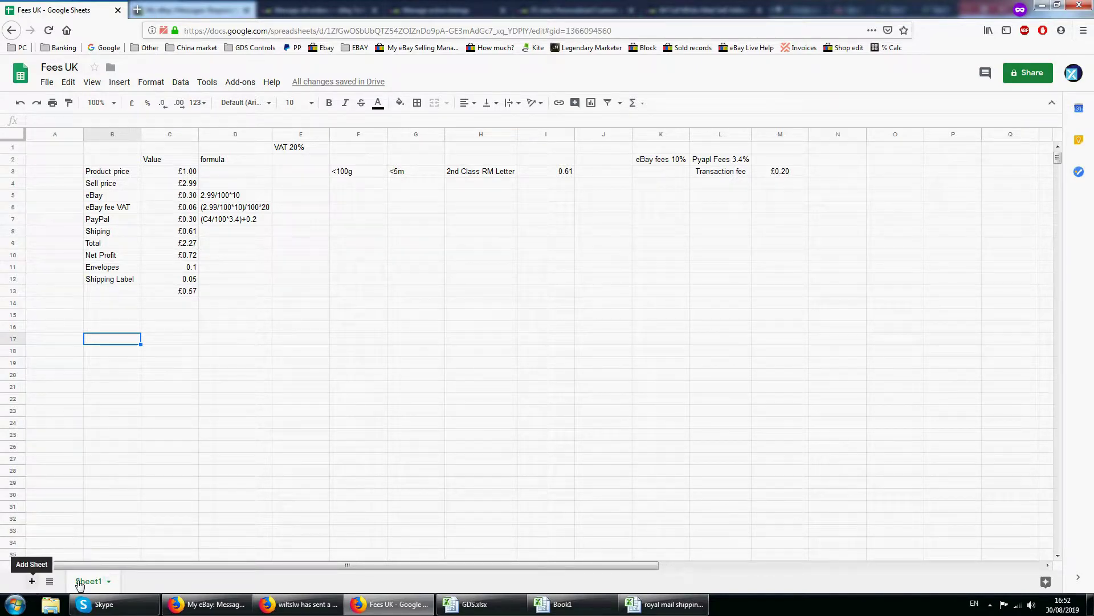
key("Down")
key("Right")
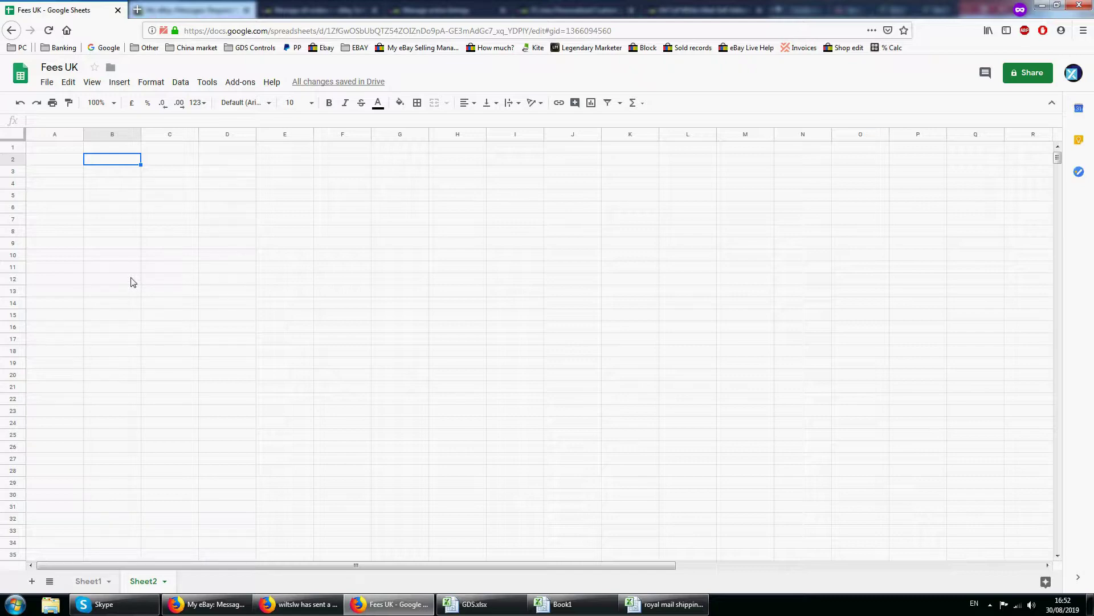
Enter the headers "Costs" in B2, "Sell price" in C2 and "Fees" in D2 of the new sheet
type("P")
key("BackSpace")
key("BackSpace")
key("BackSpace")
type("Cost")
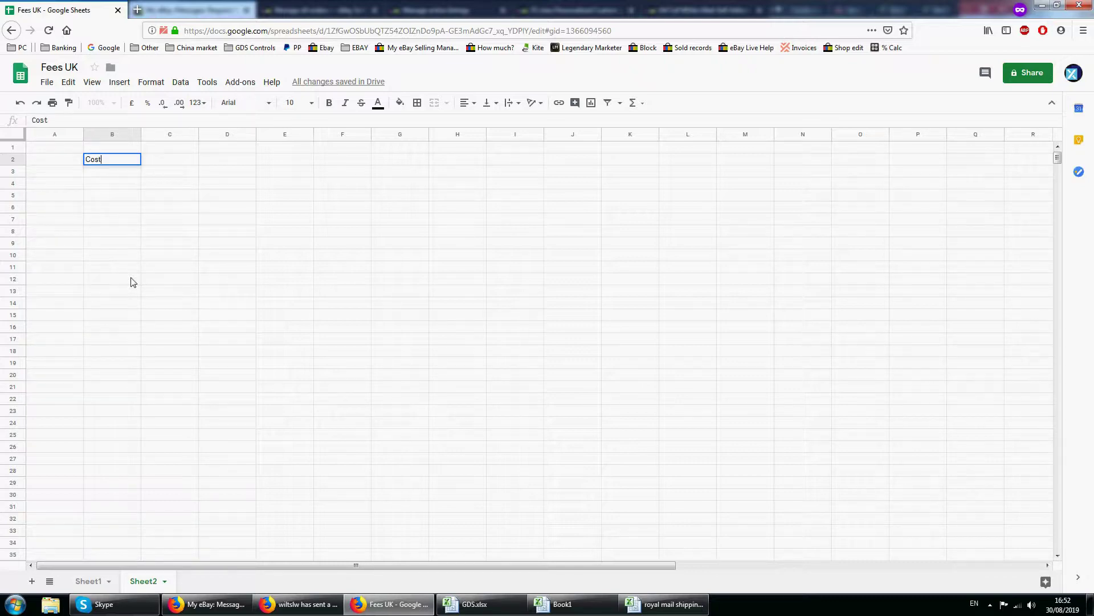
type("s")
key("Tab")
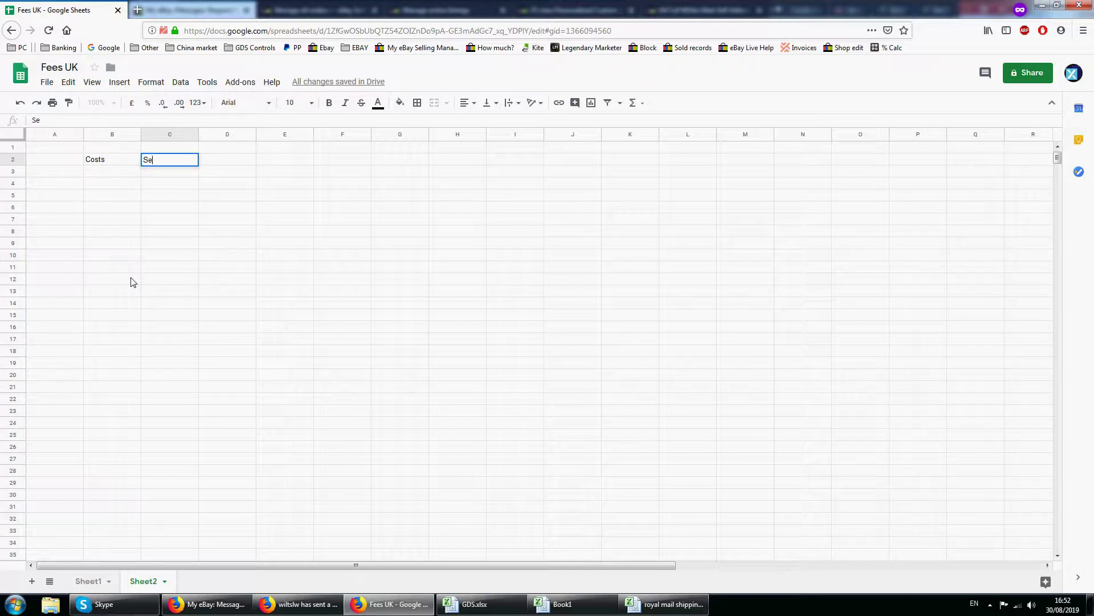
type("Sell price")
key("Tab")
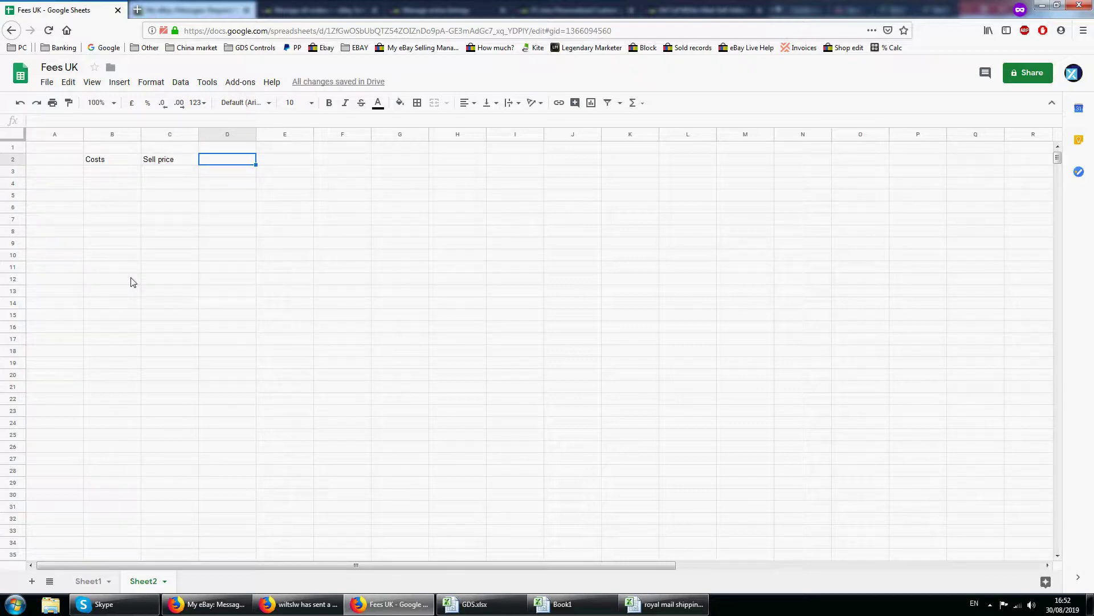
type("Fees")
key("Return")
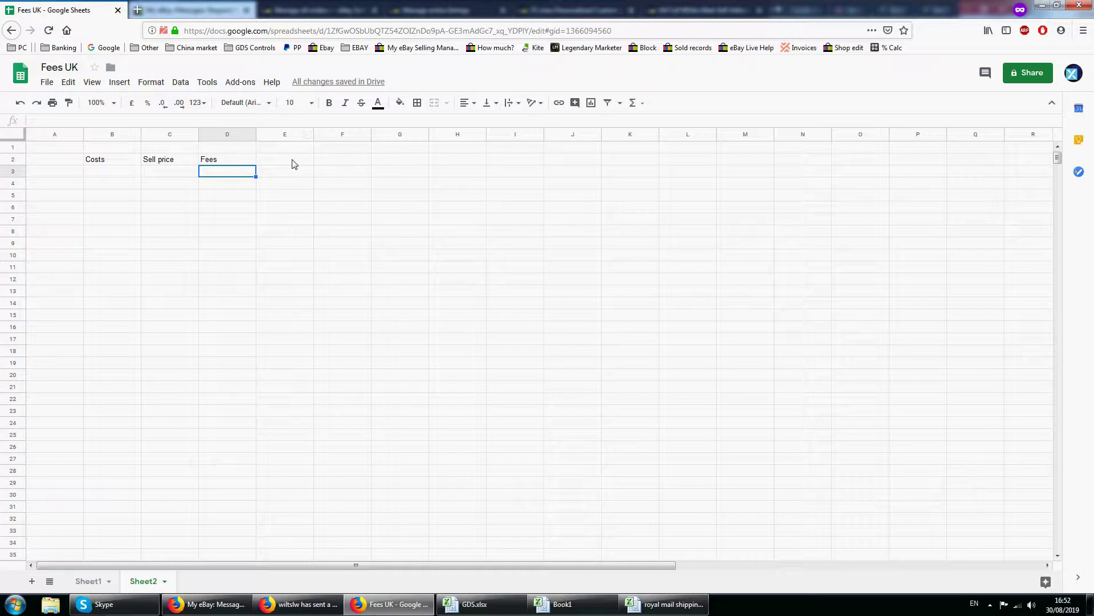
Enter a cost of 1 in B3 and a sell price of 2.99 in C3
left_click(109, 174)
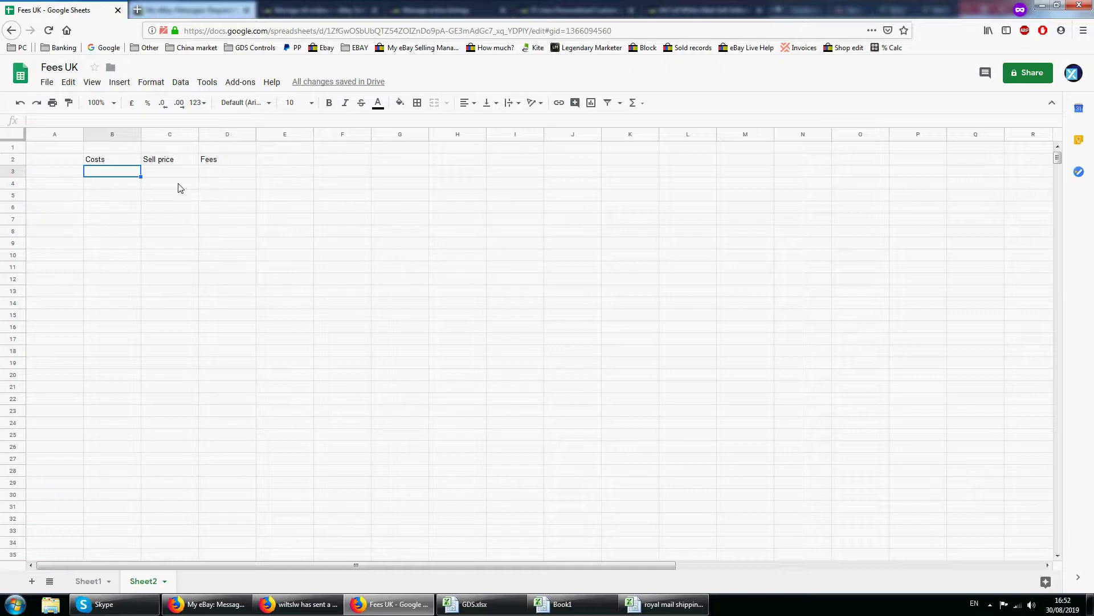
type("1")
key("Tab")
type("2")
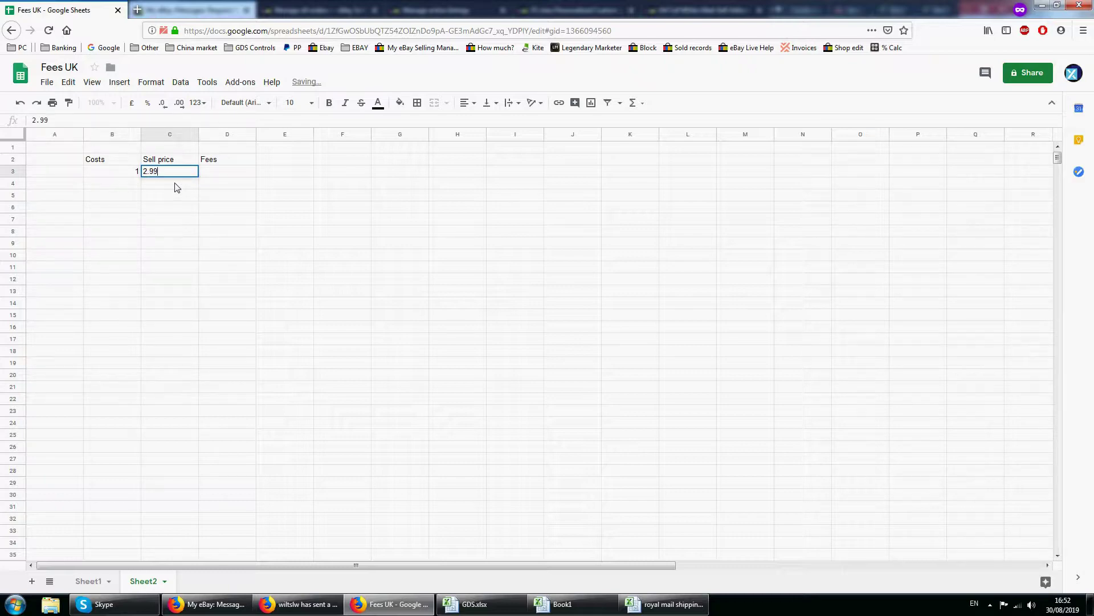
left_click(174, 187)
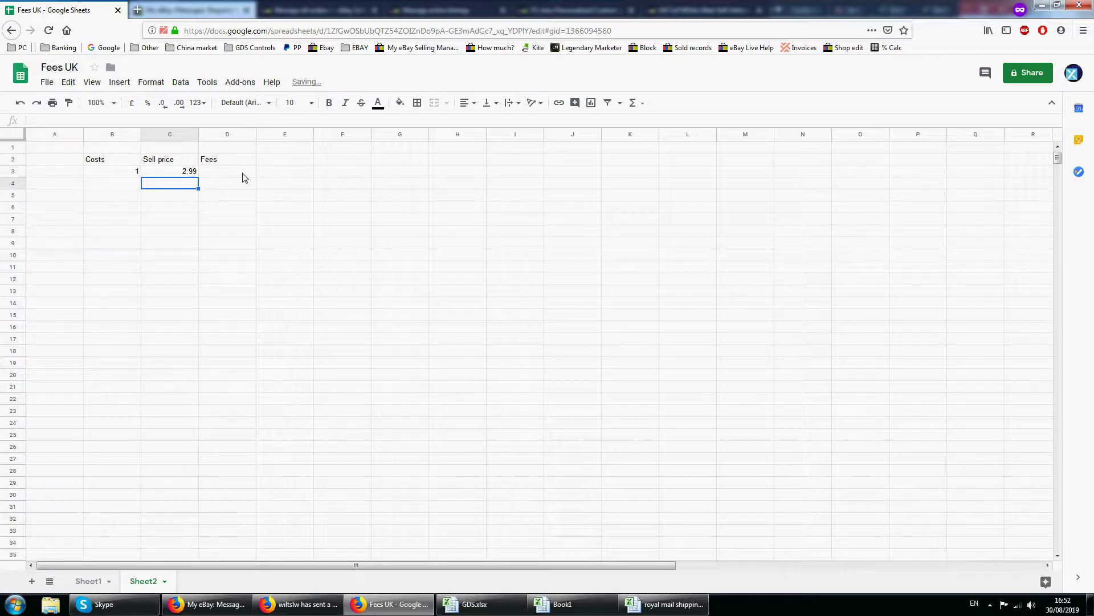
Narrow the "Sell price" and "Fees" columns to fit their header text
left_click_drag(256, 135, 176, 134)
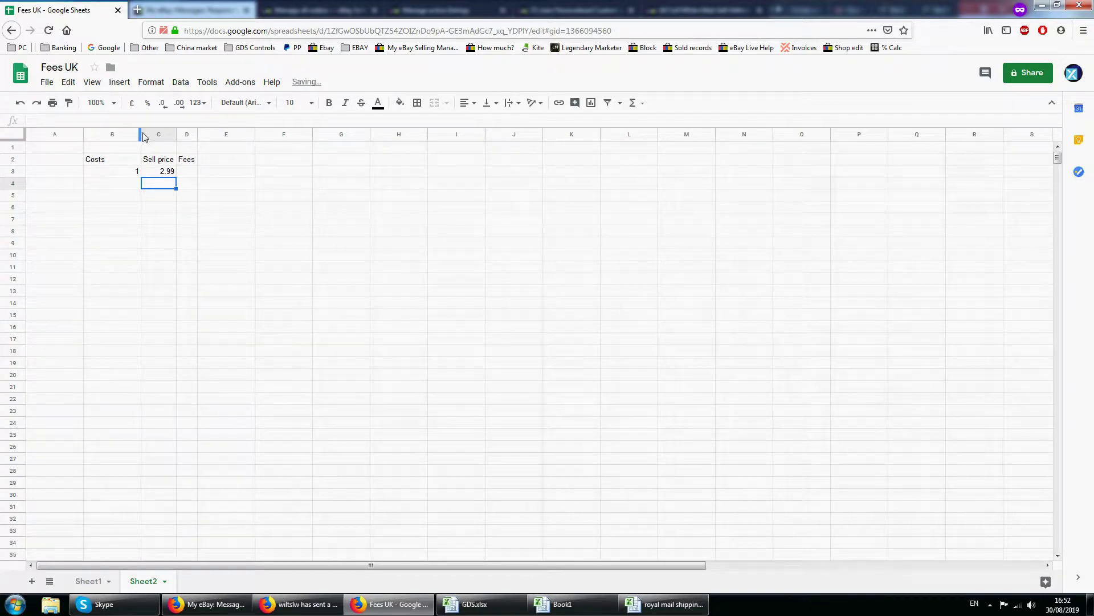
left_click(142, 134)
left_click(138, 135)
left_click(143, 136)
left_click(252, 186)
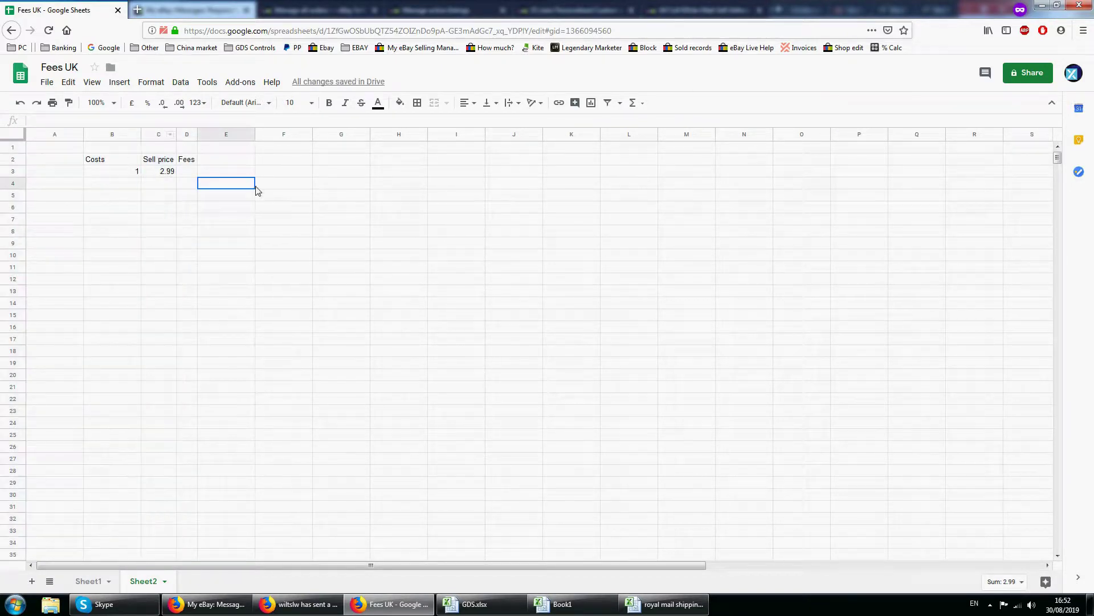
left_click(192, 172)
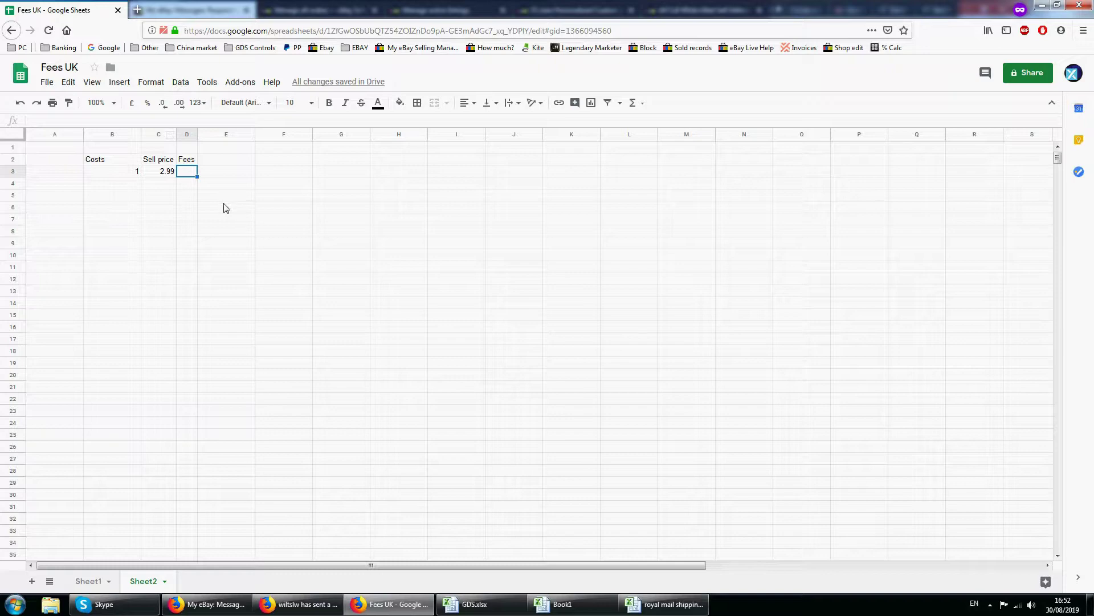
type("=")
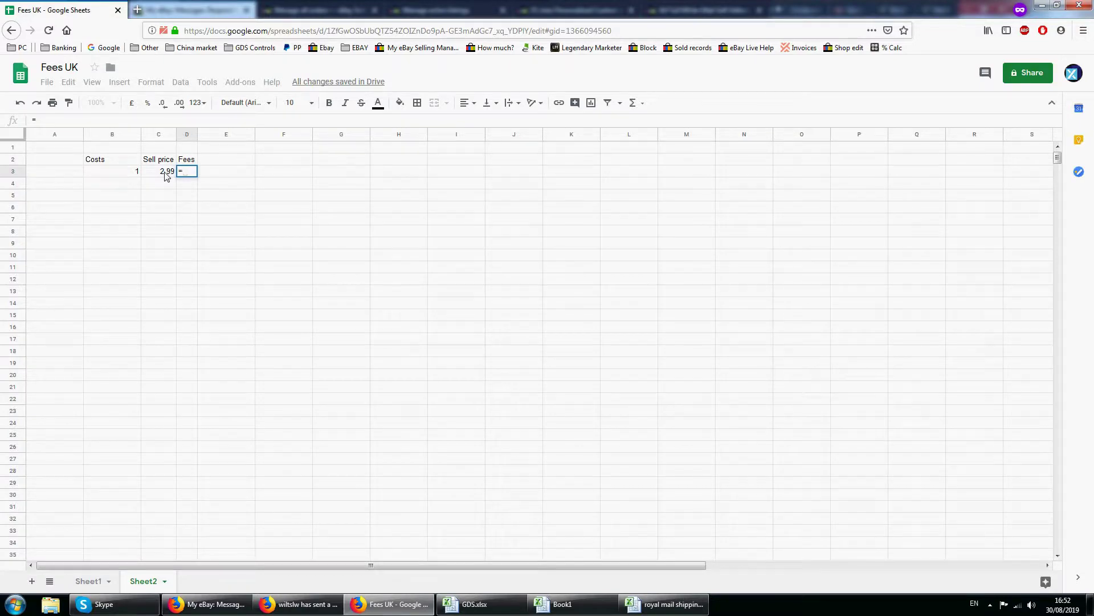
left_click(184, 135)
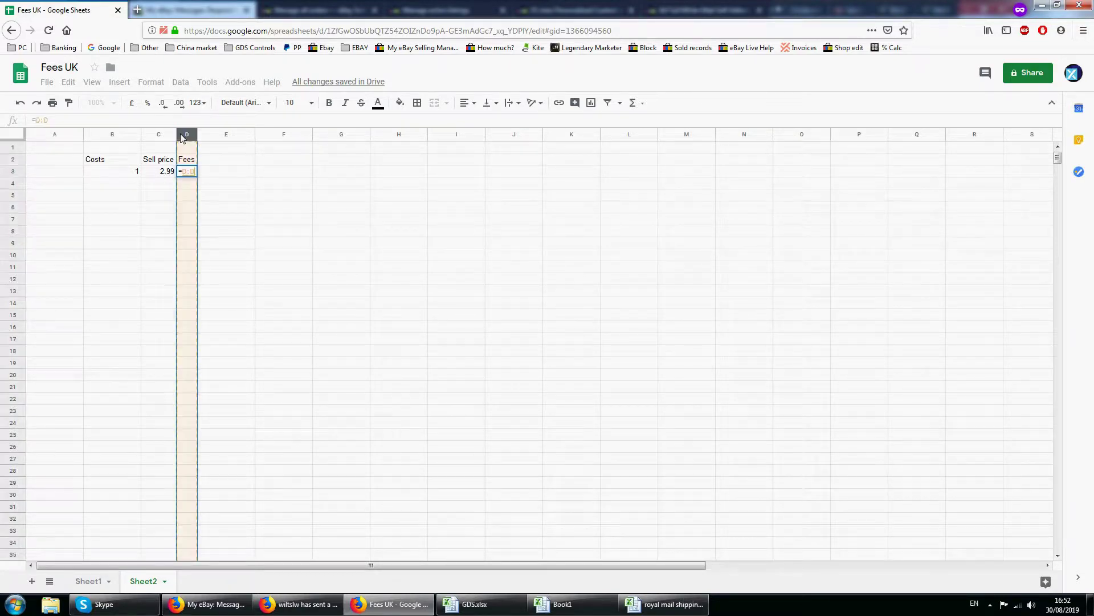
key("BackSpace")
key("BackSpace")
key("BackSpace")
key("BackSpace")
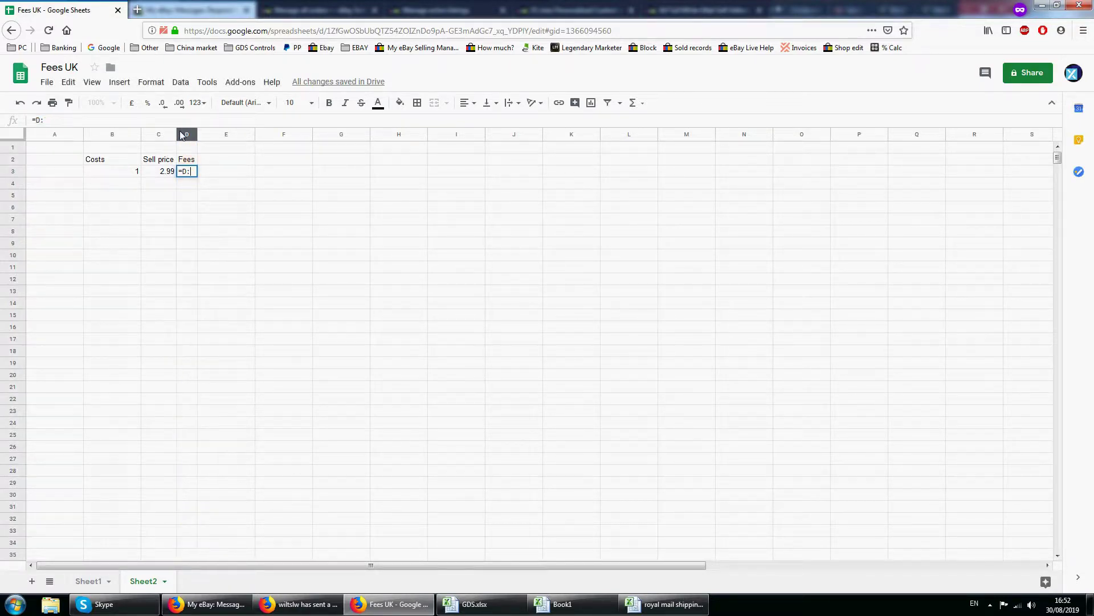
Insert a column before the "Fees" column and enter the header "Shipping" in D2
right_click(183, 136)
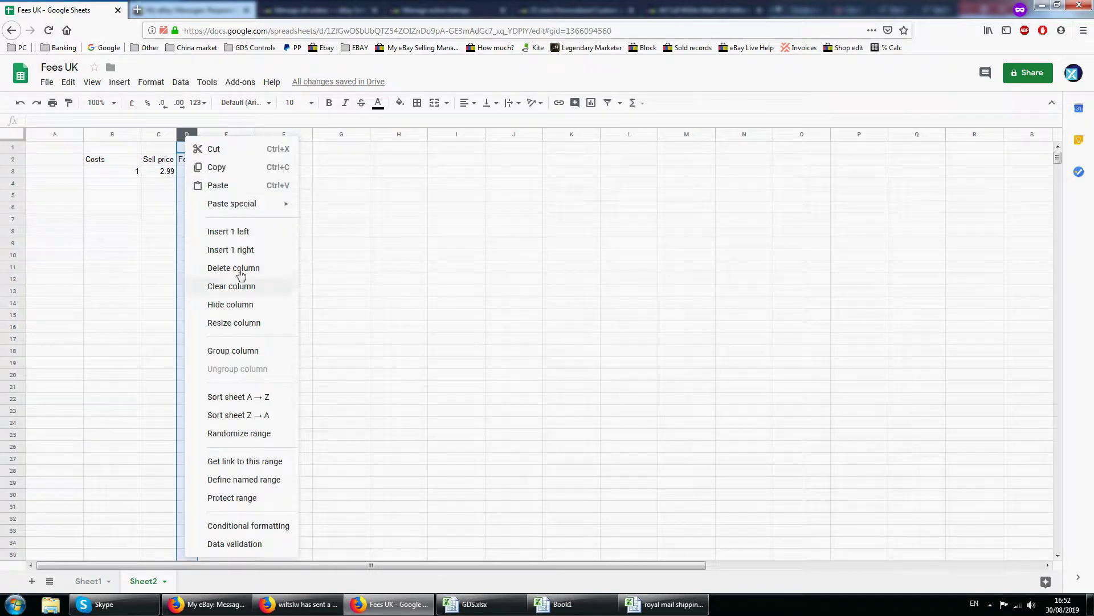
left_click(252, 232)
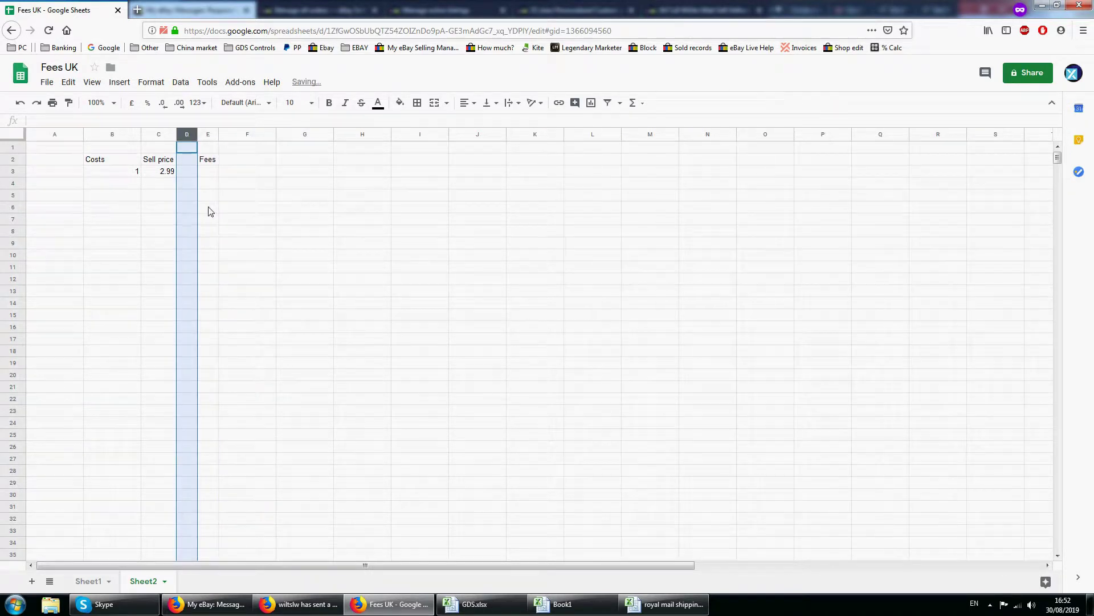
left_click(189, 164)
type("Shipping")
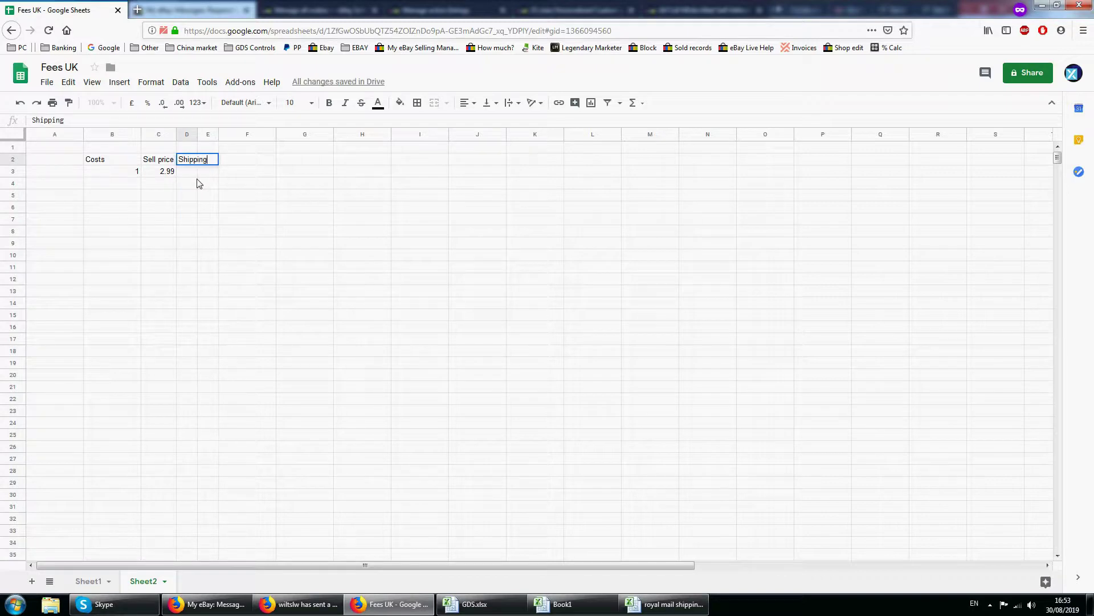
key("Return")
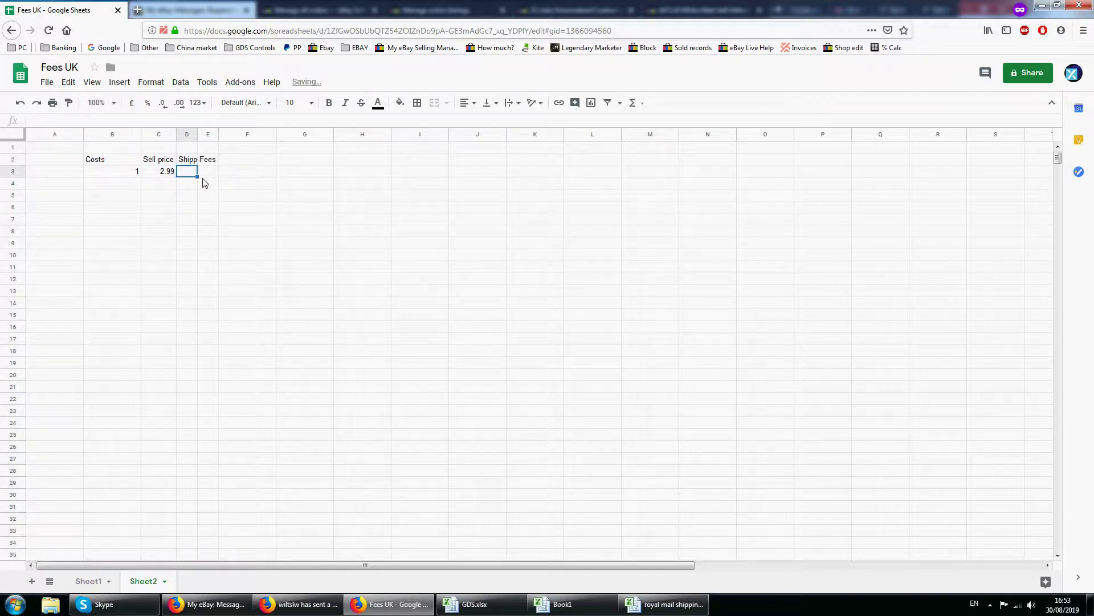
Widen column D to fit its "Shipping" header and enter a shipping cost of 0.61 in D3
left_click_drag(196, 140, 208, 165)
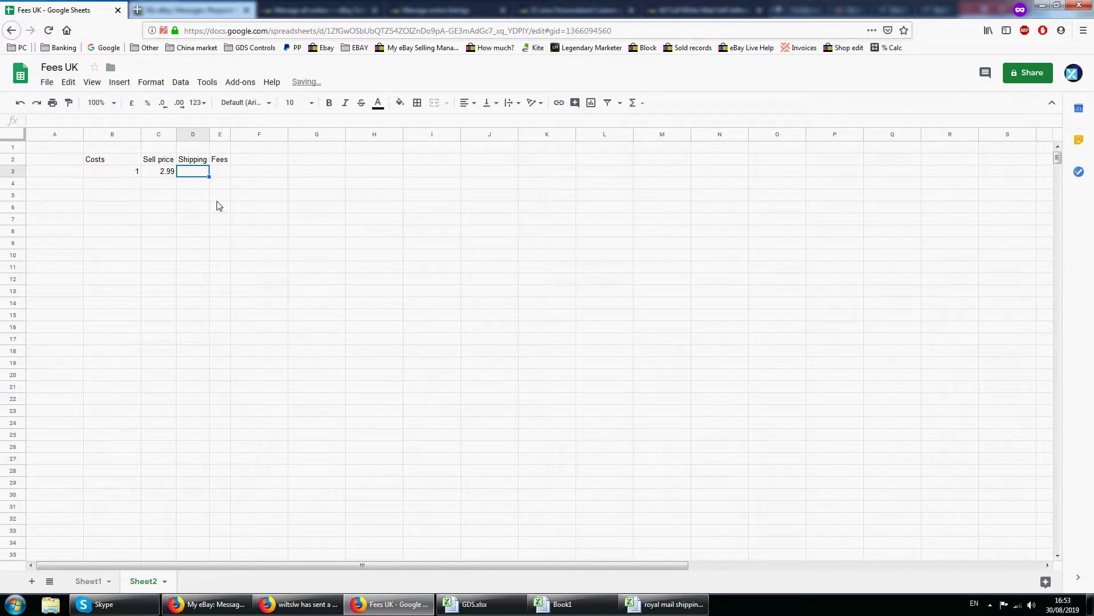
type("0.61")
key("Return")
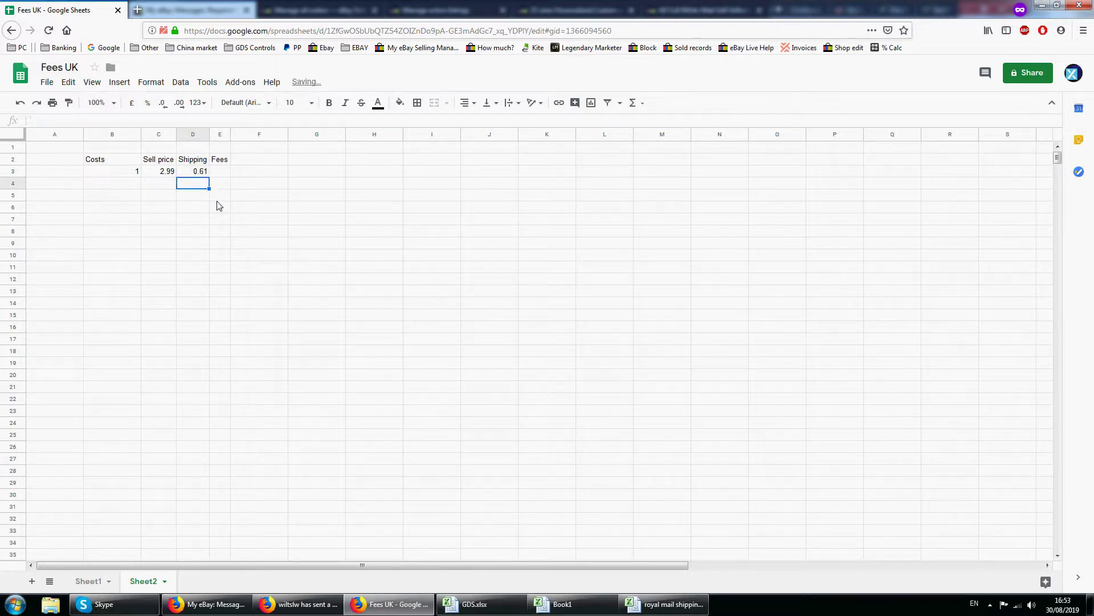
Build a formula in E3 under "Fees" that subtracts the 10% eBay fee from the sell price: =C3-(C3/100*10)
left_click(223, 174)
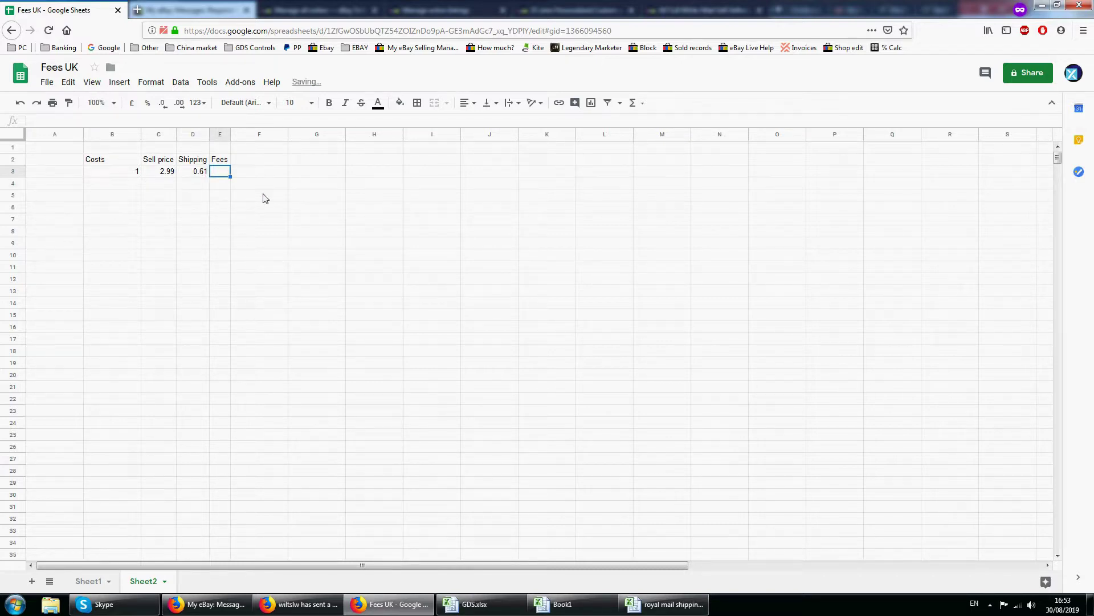
type("=")
left_click(160, 173)
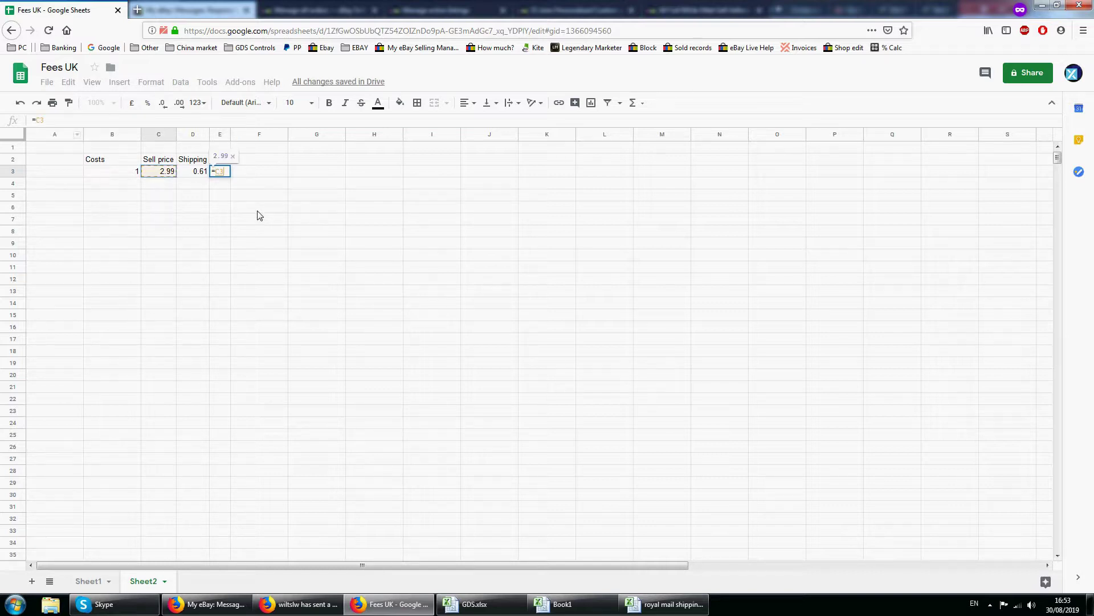
type("/100")
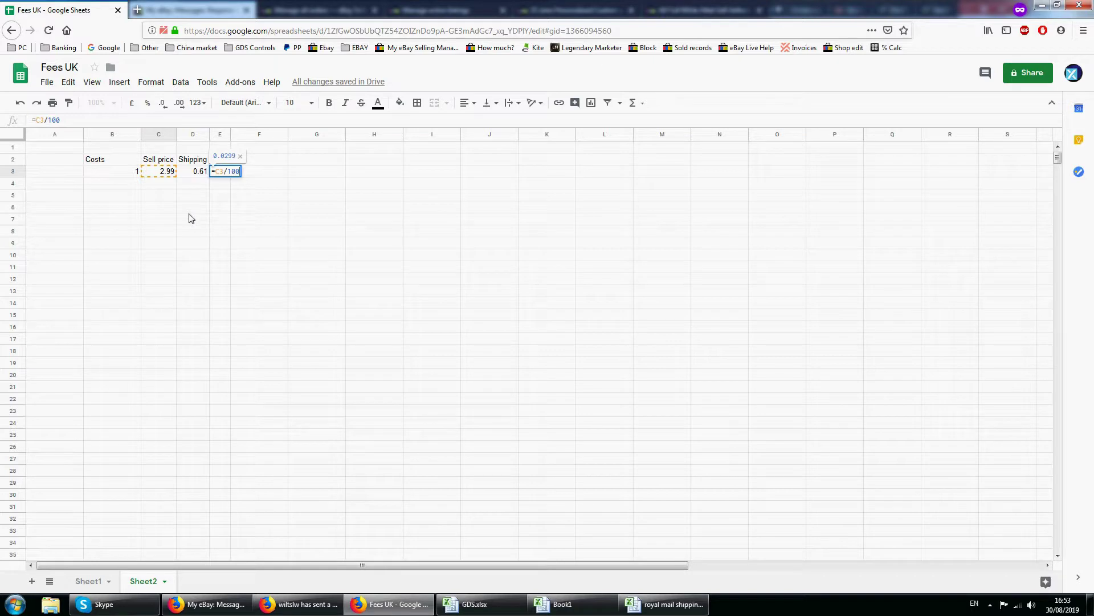
type("*10)")
left_click(217, 171)
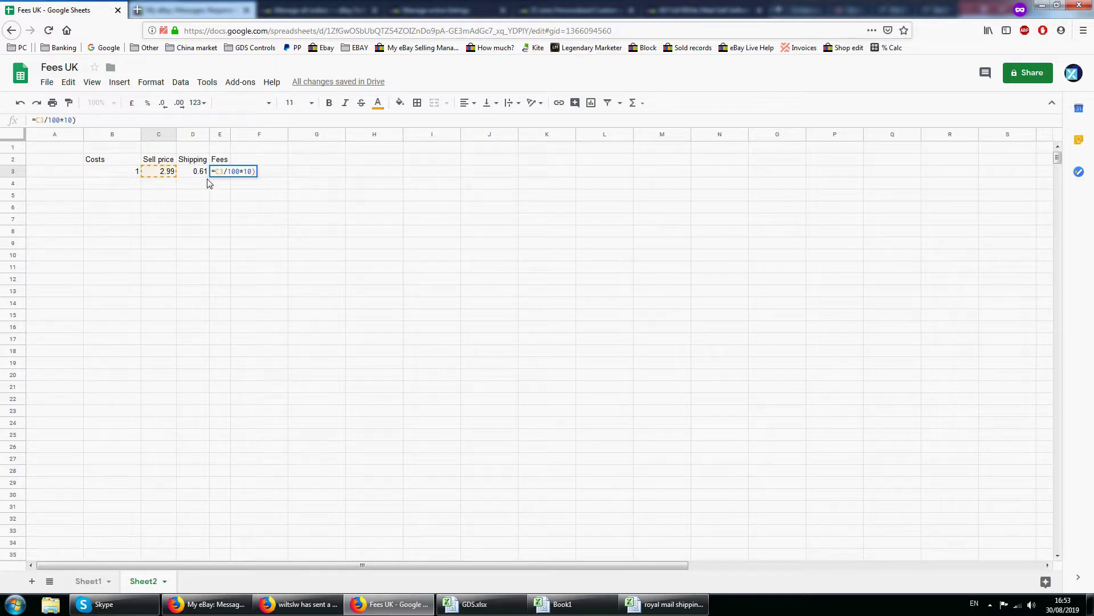
type("(")
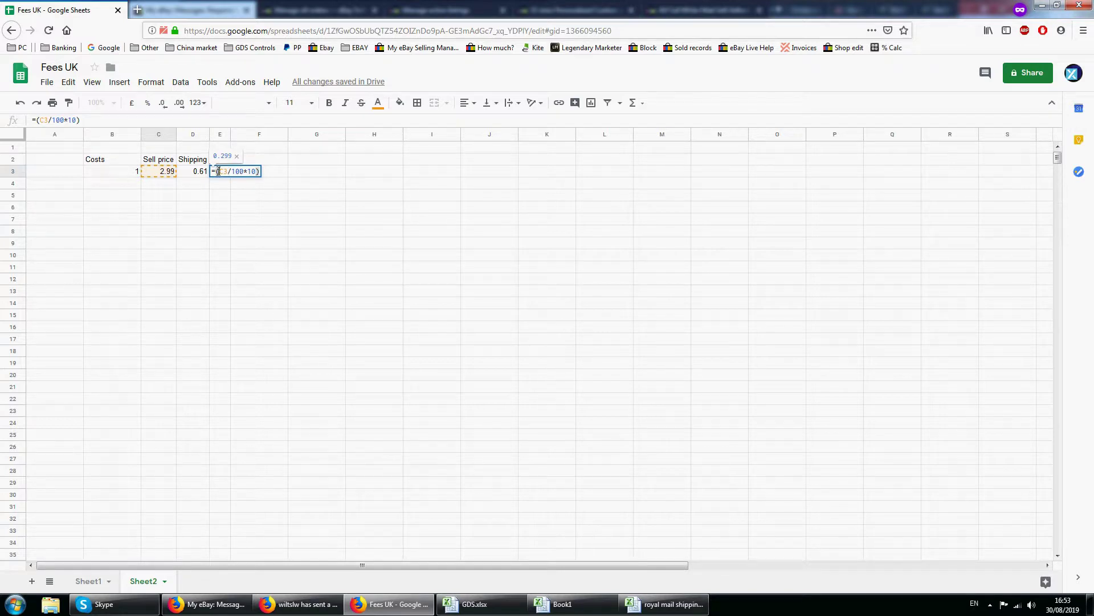
left_click(216, 171)
left_click(164, 175)
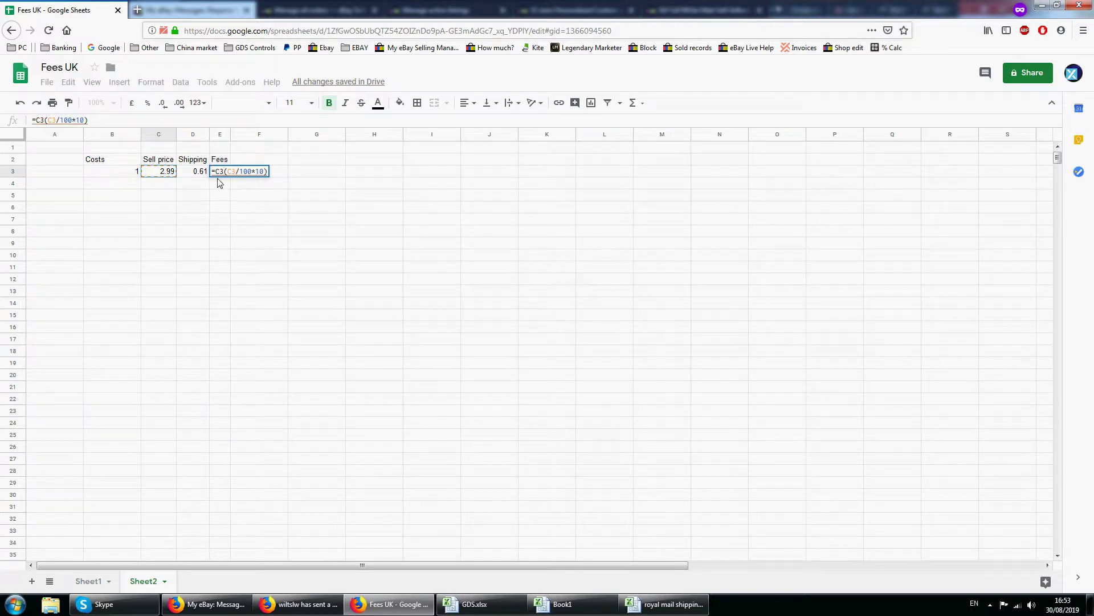
type("-")
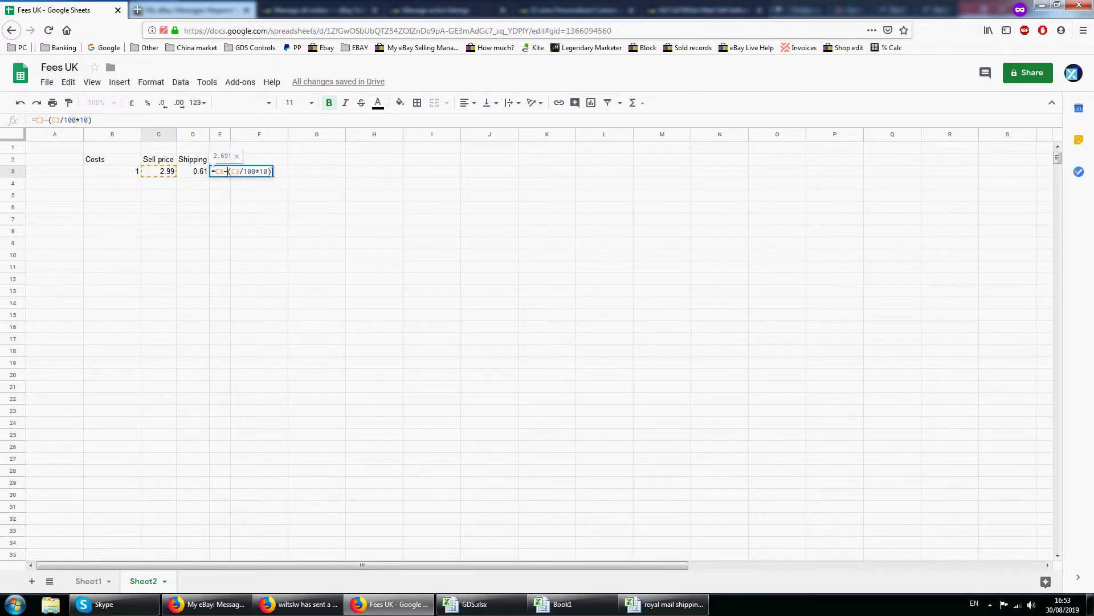
Extend the E3 formula to also subtract the PayPal fee of 3.4% of the sell price plus 0.2: -((C3/100*3.4)+0.2)
type("-")
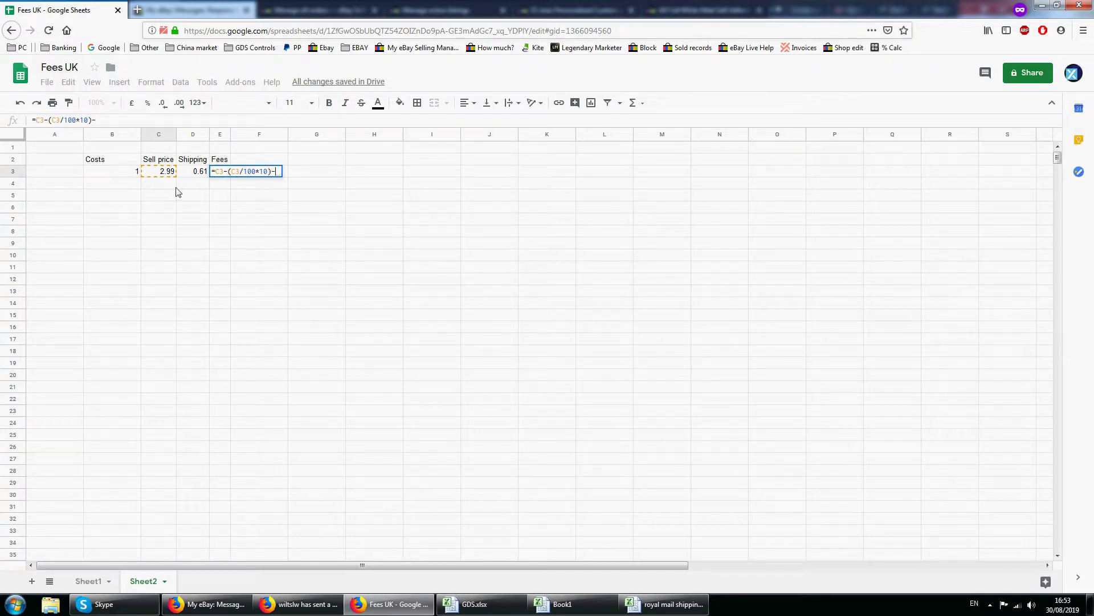
type("(")
left_click(166, 173)
type("-")
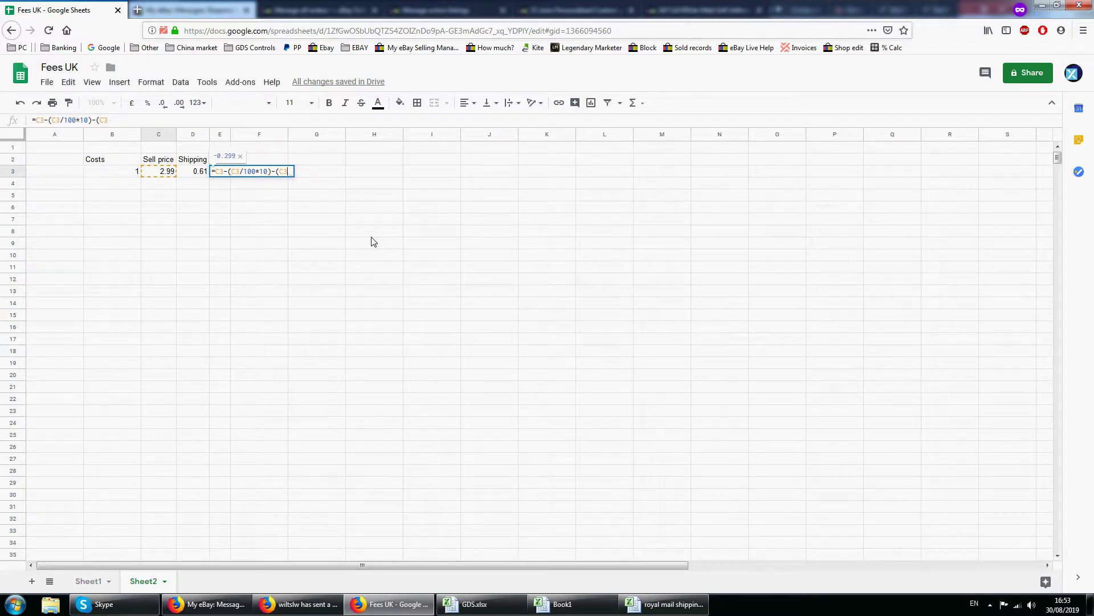
key("BackSpace")
type("/100*3.4")
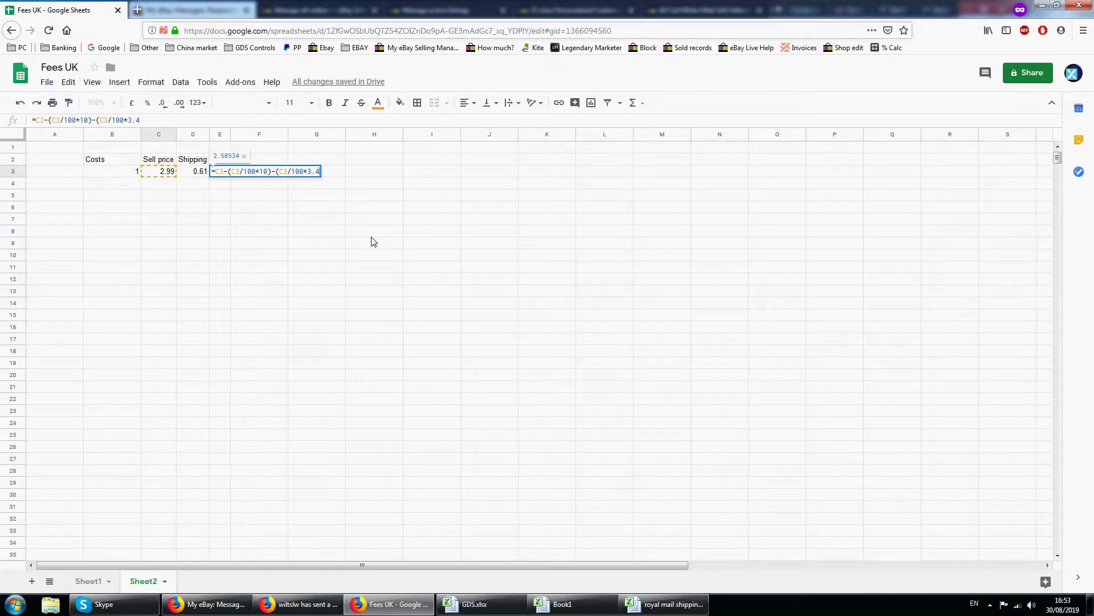
type(")")
type("+")
type(".2")
key("BackSpace")
key("BackSpace")
type("0.2)")
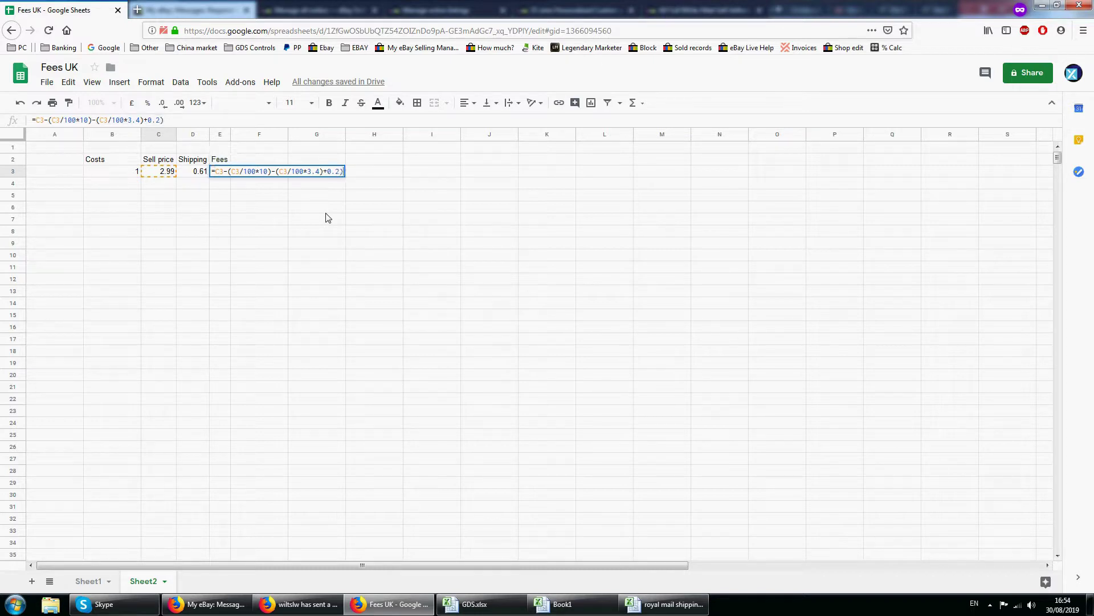
left_click(277, 171)
type("(")
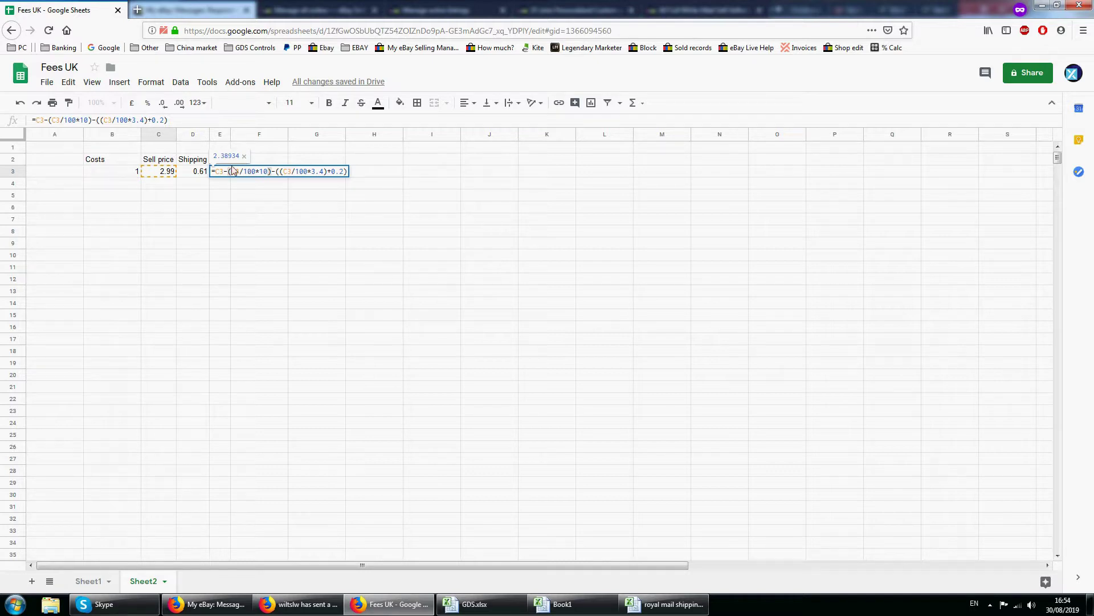
Insert a 20% VAT term on the eBay fee before the PayPal part of the E3 formula: +((C3/100*10)/100*20)
type("+")
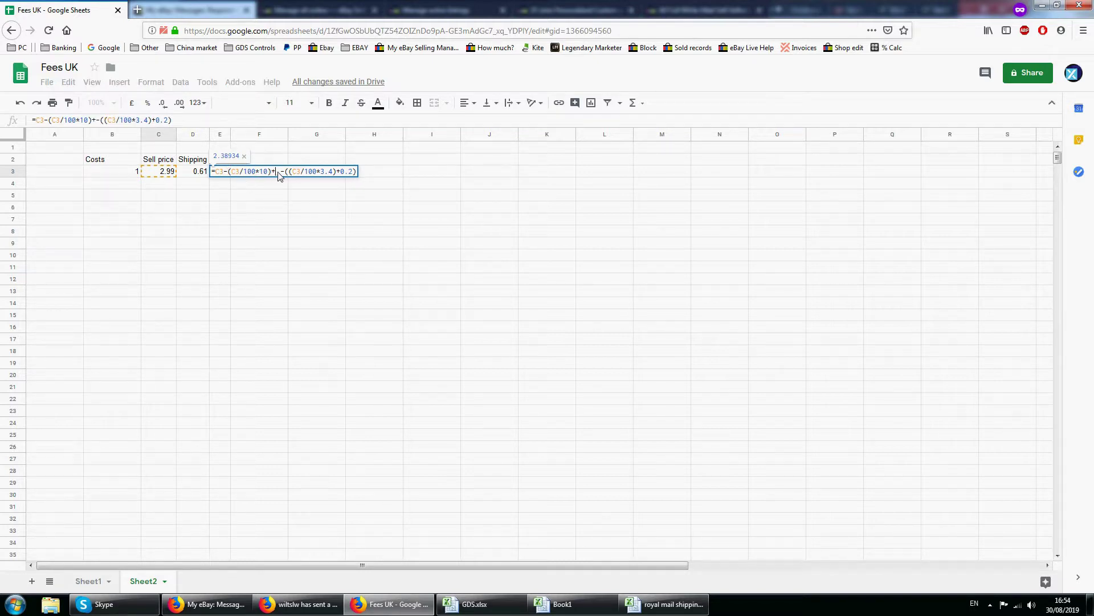
type("(")
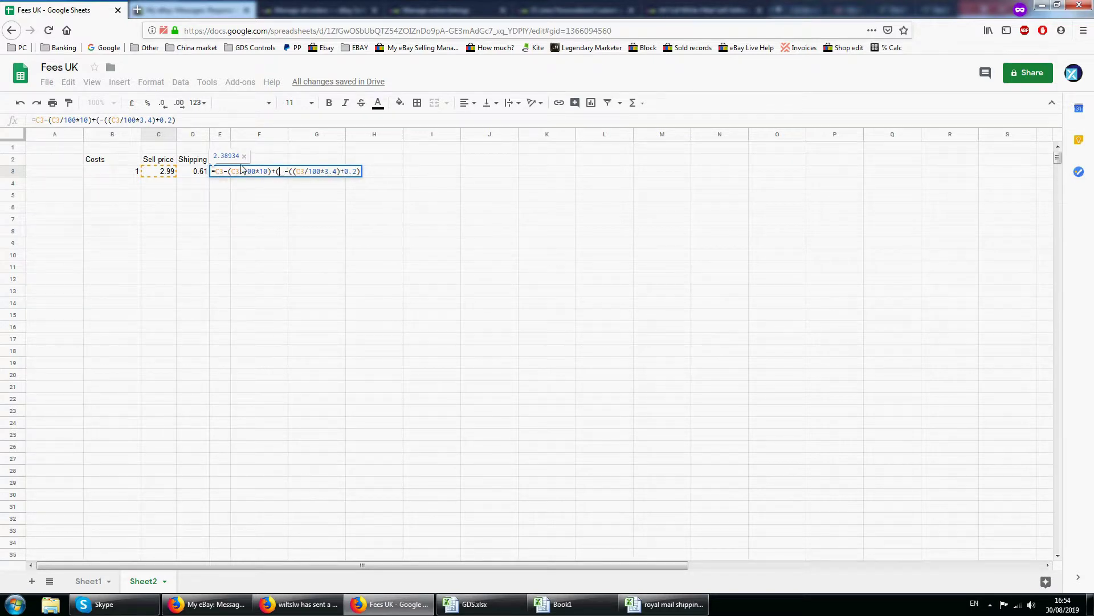
left_click(168, 175)
type("/100")
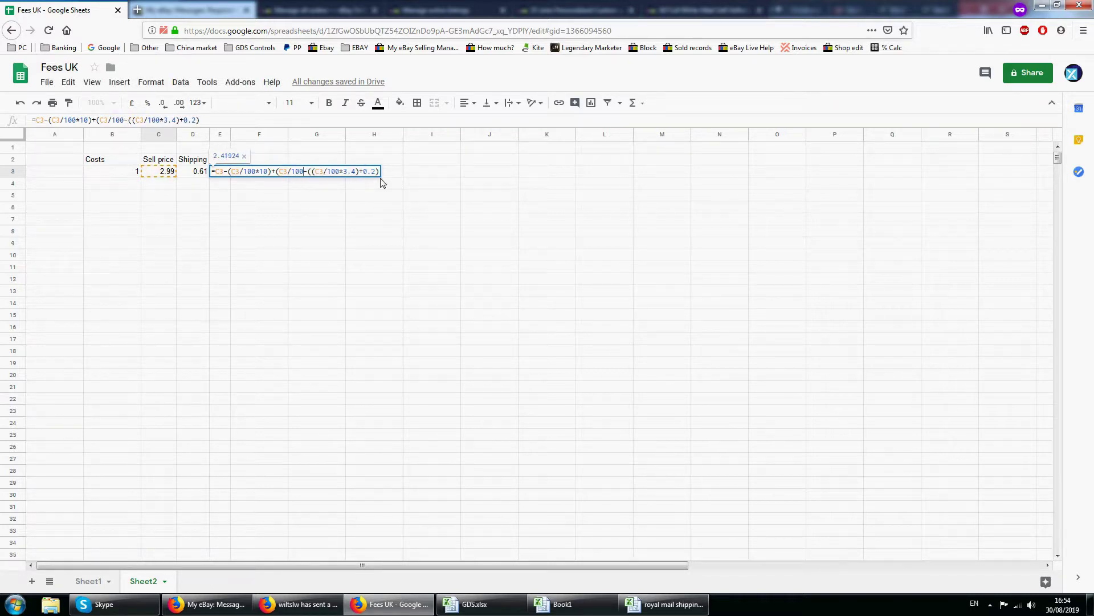
type("*10")
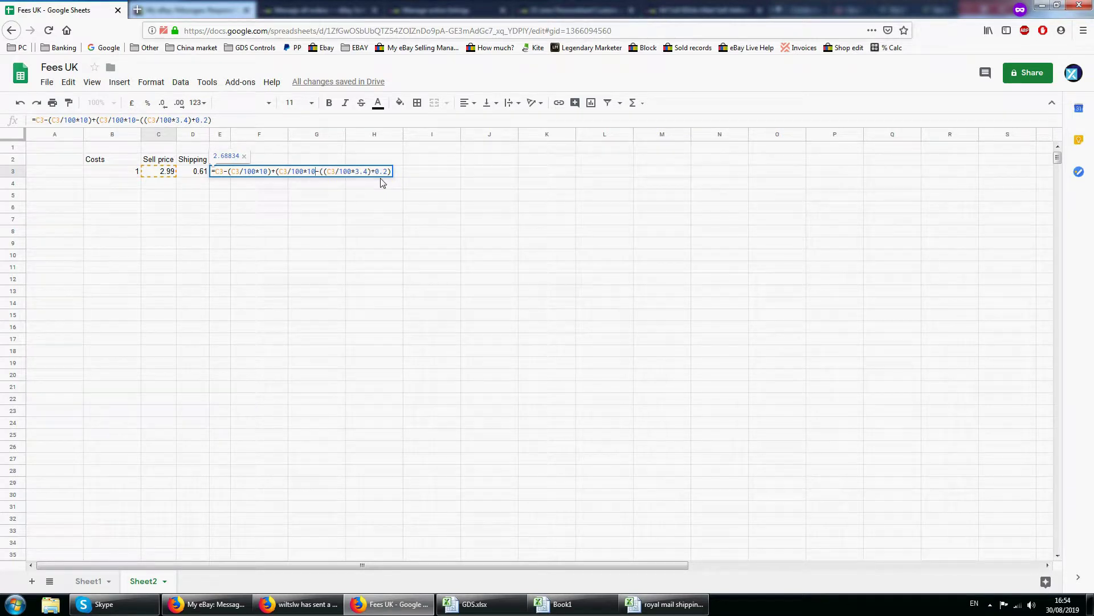
type(")")
type("/100")
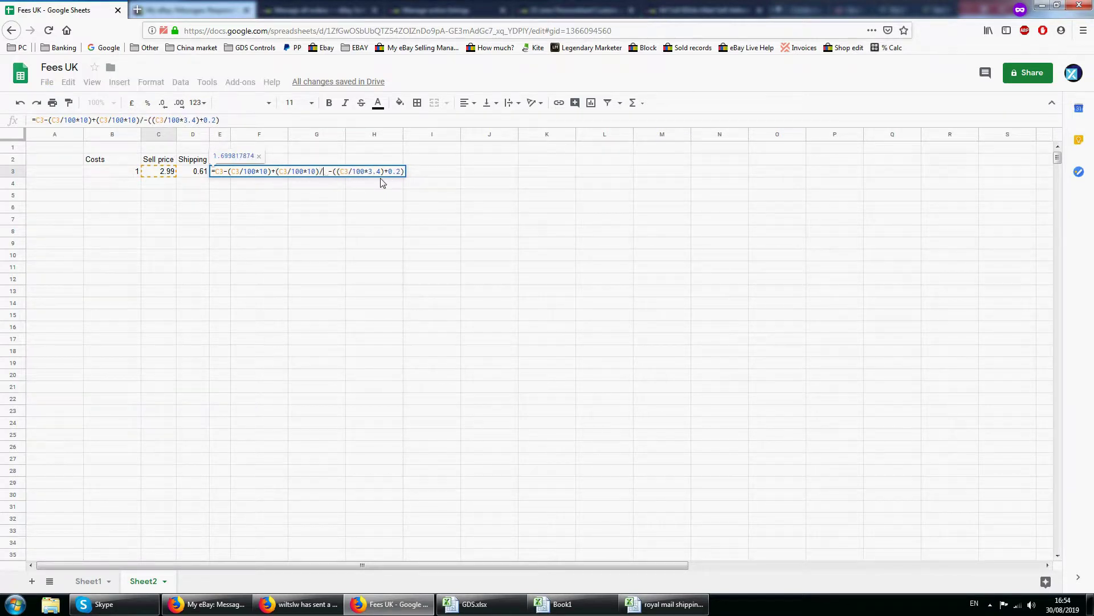
type("*20")
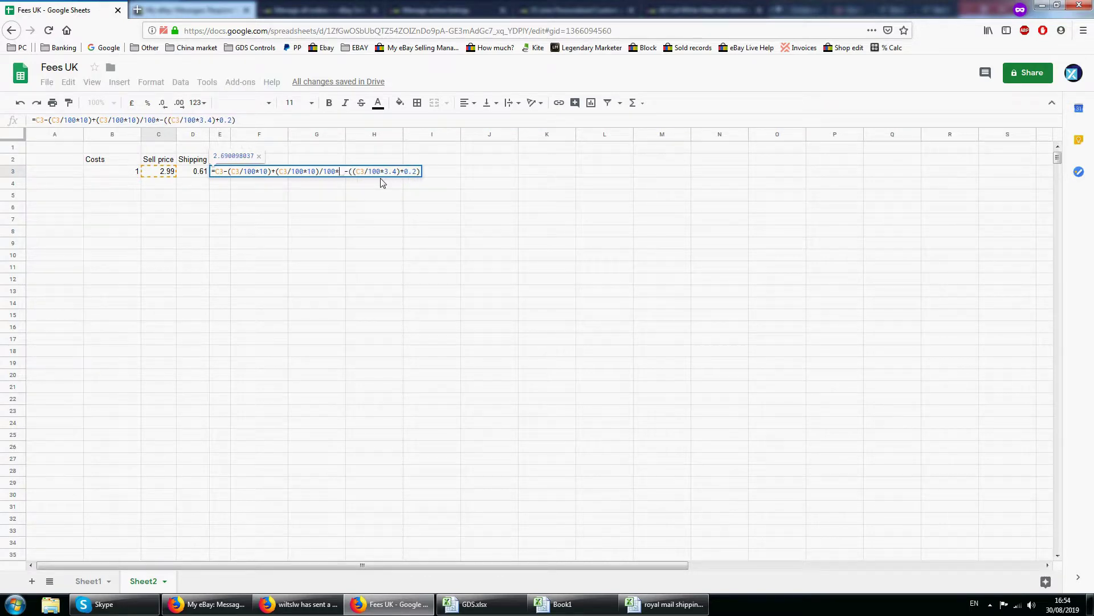
type(")-")
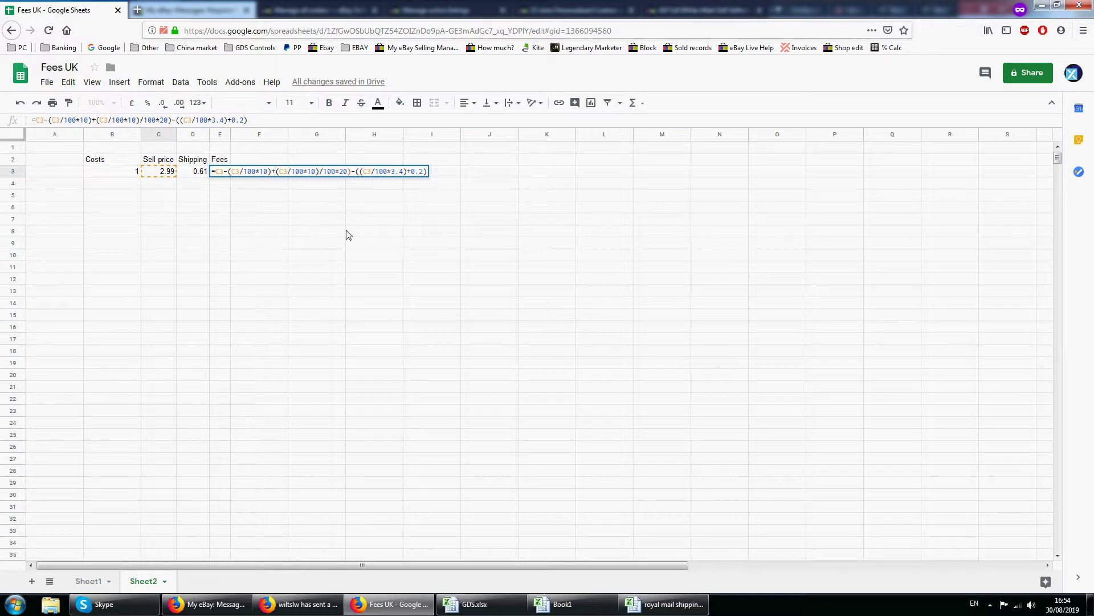
type("(")
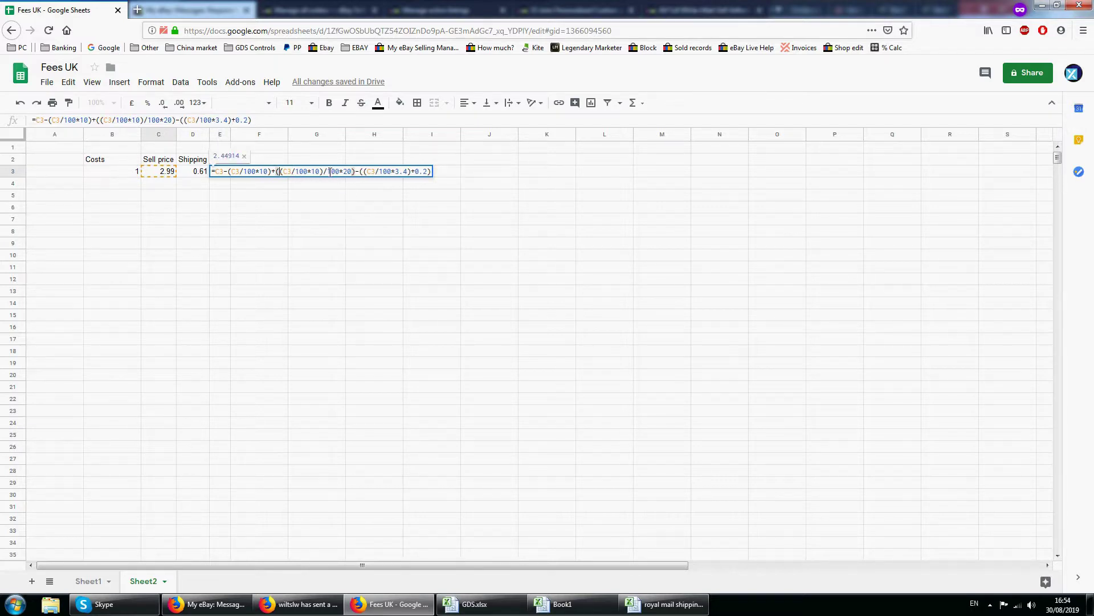
Review the VAT and PayPal parts of the E3 formula and compare them with the fee breakdown on Sheet1
left_click_drag(324, 171, 349, 171)
left_click(323, 172)
left_click_drag(322, 172, 284, 172)
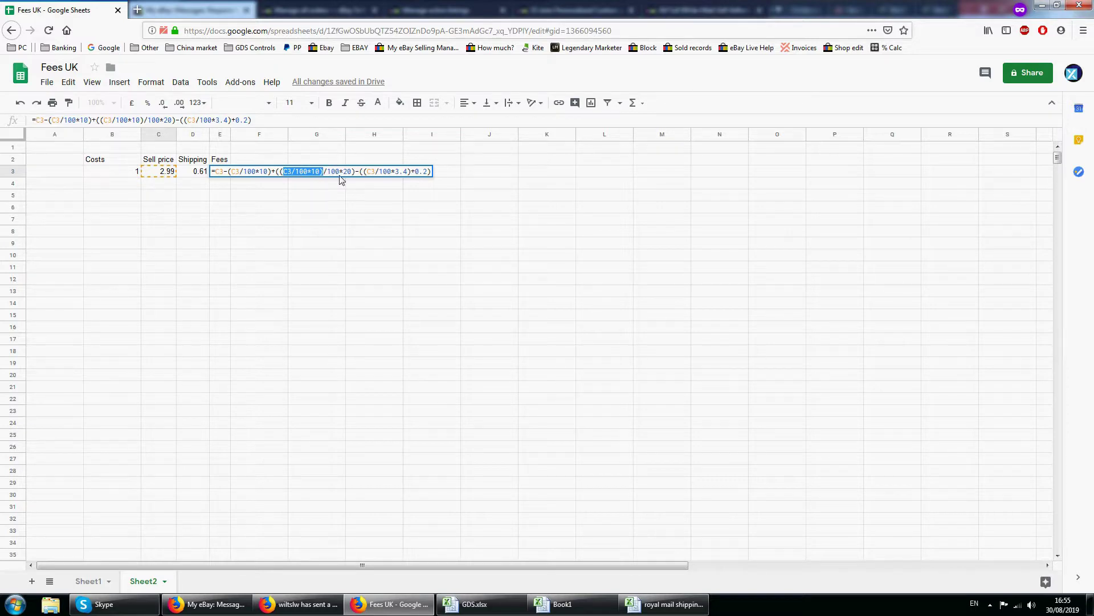
left_click_drag(351, 172, 276, 171)
mouse_move(411, 171)
left_mouse_down()
mouse_move(363, 171)
mouse_move(428, 171)
mouse_move(413, 171)
left_mouse_up()
left_click_drag(361, 171, 428, 169)
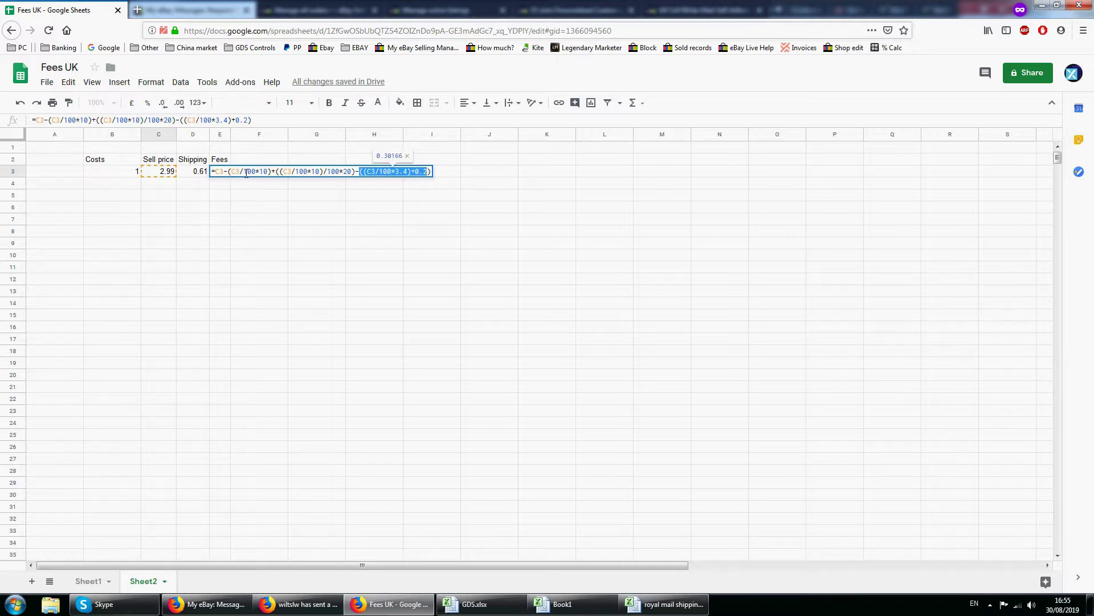
left_click(90, 581)
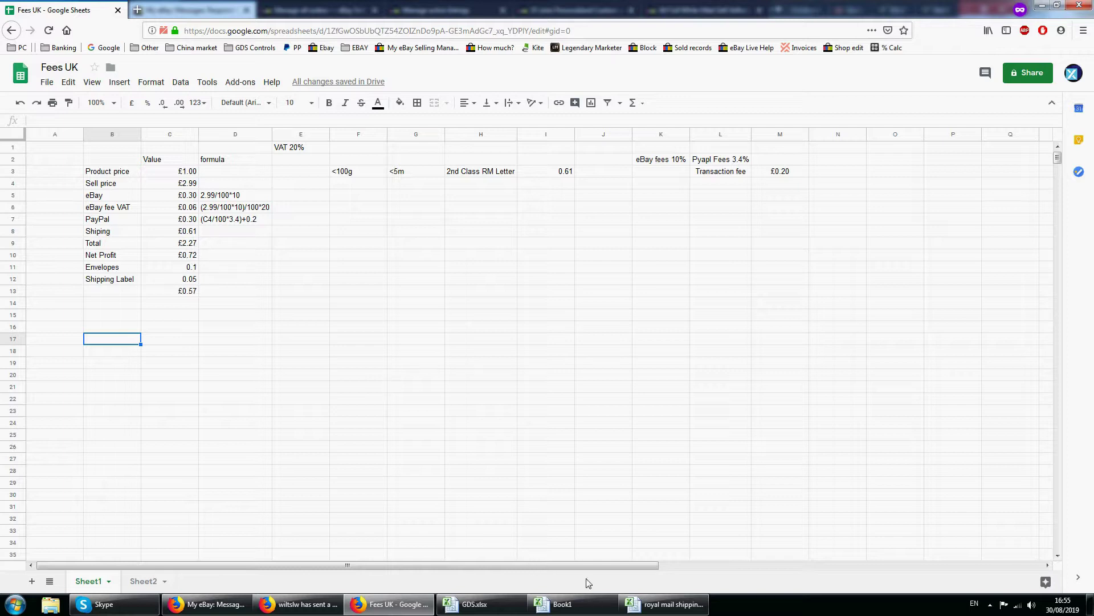
left_click(145, 582)
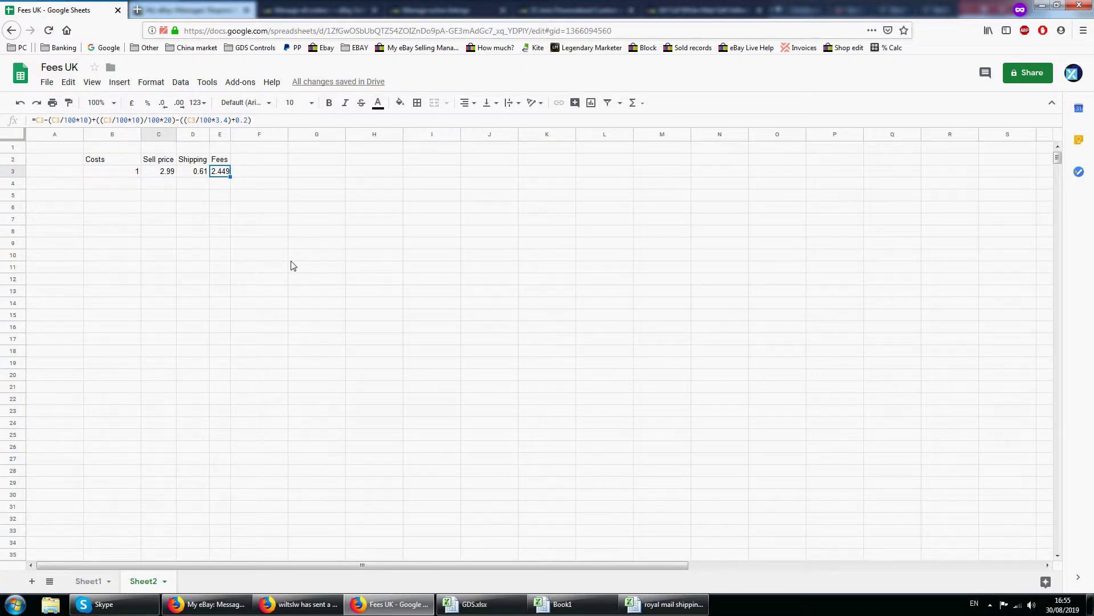
key("F2")
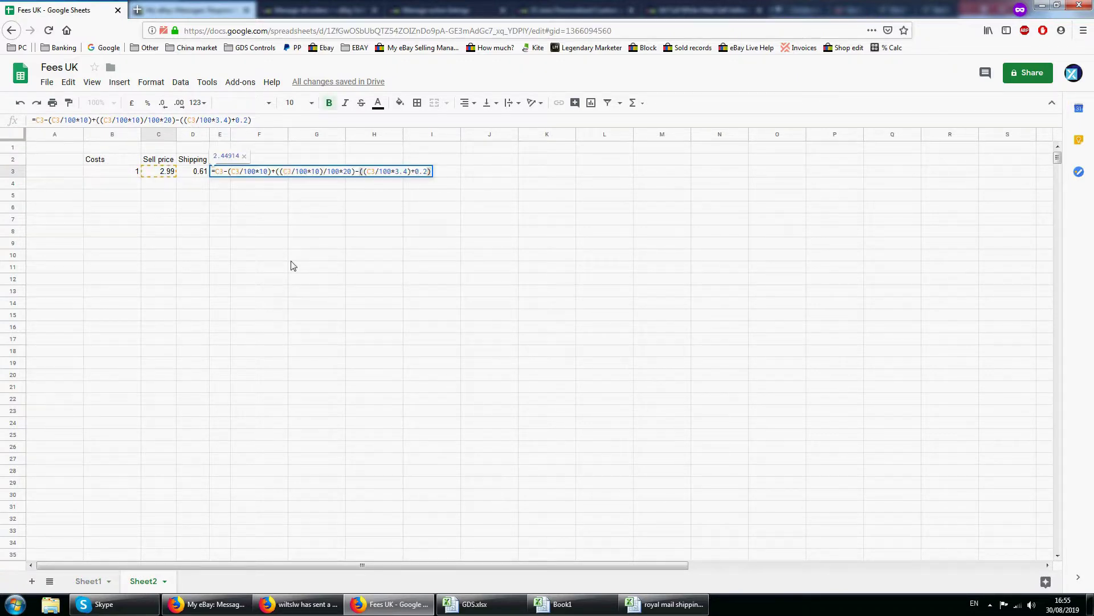
key("Return")
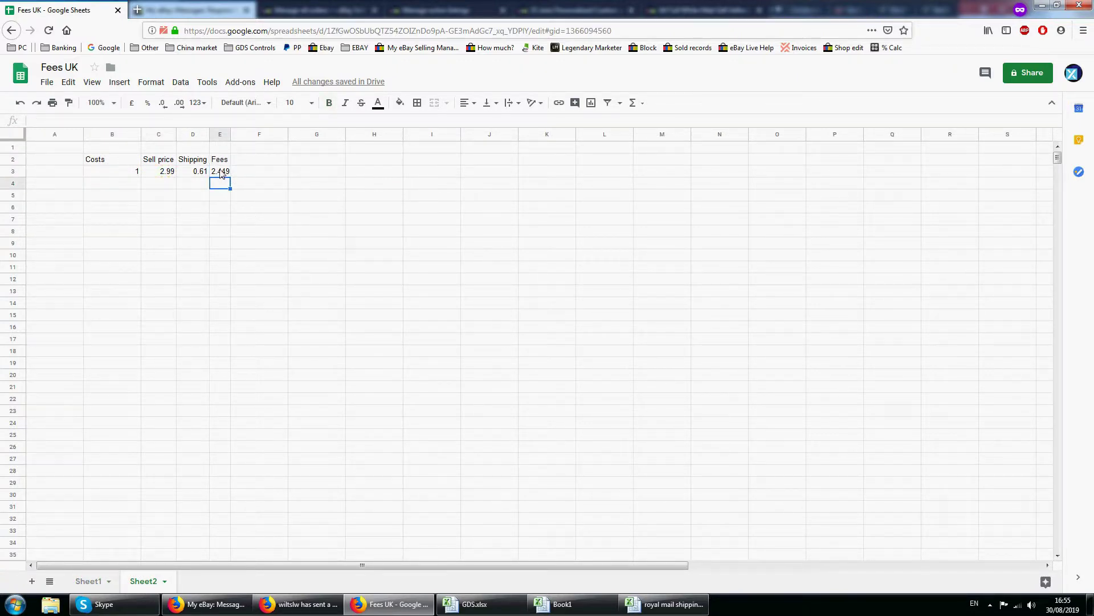
Change the plus sign before the VAT term in the E3 formula to a minus so the VAT is subtracted
left_click(221, 172)
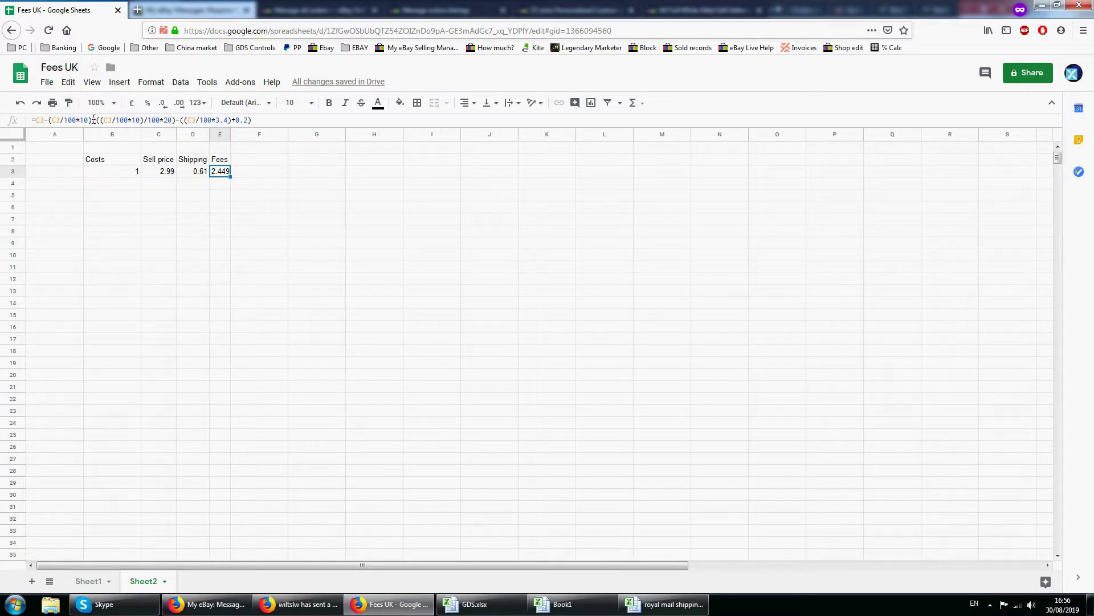
left_click(95, 120)
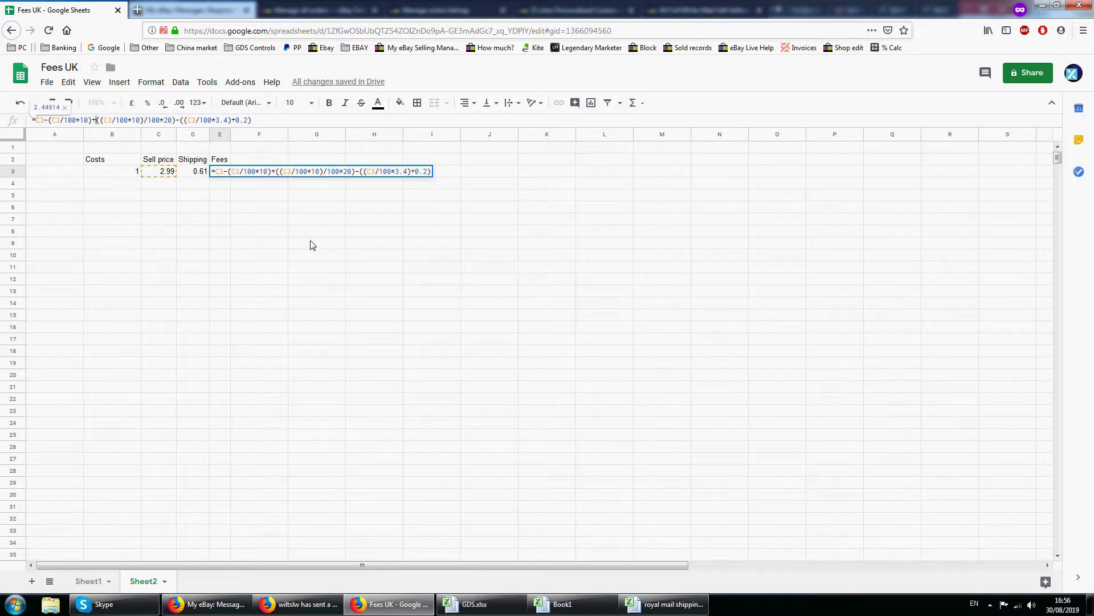
key("BackSpace")
type("-")
key("Return")
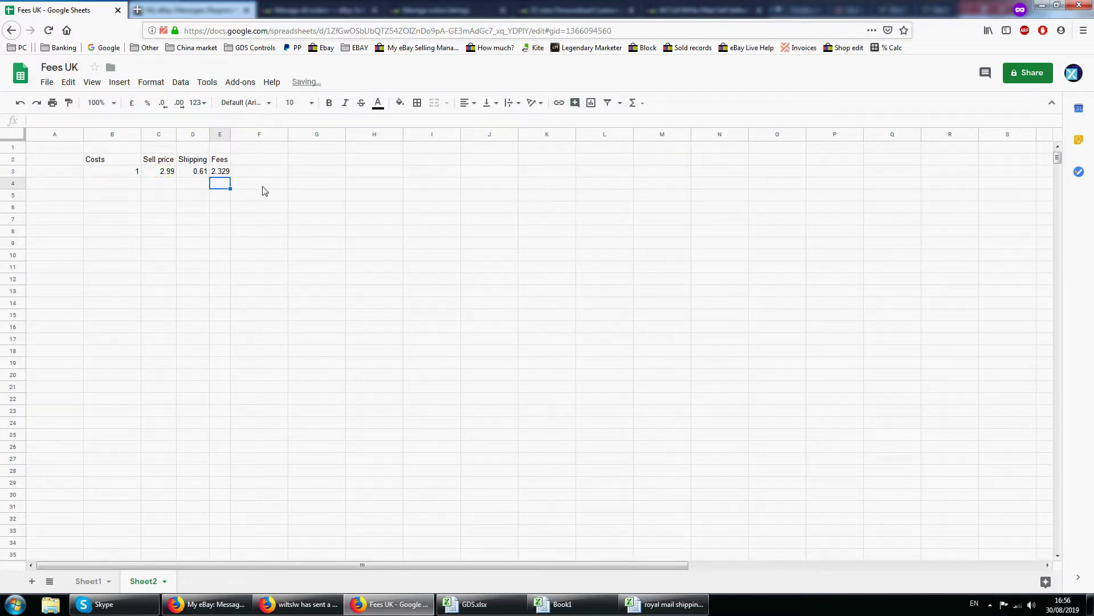
Append -D3-B3 to the E3 formula to subtract the shipping and product costs as well
left_click(227, 173)
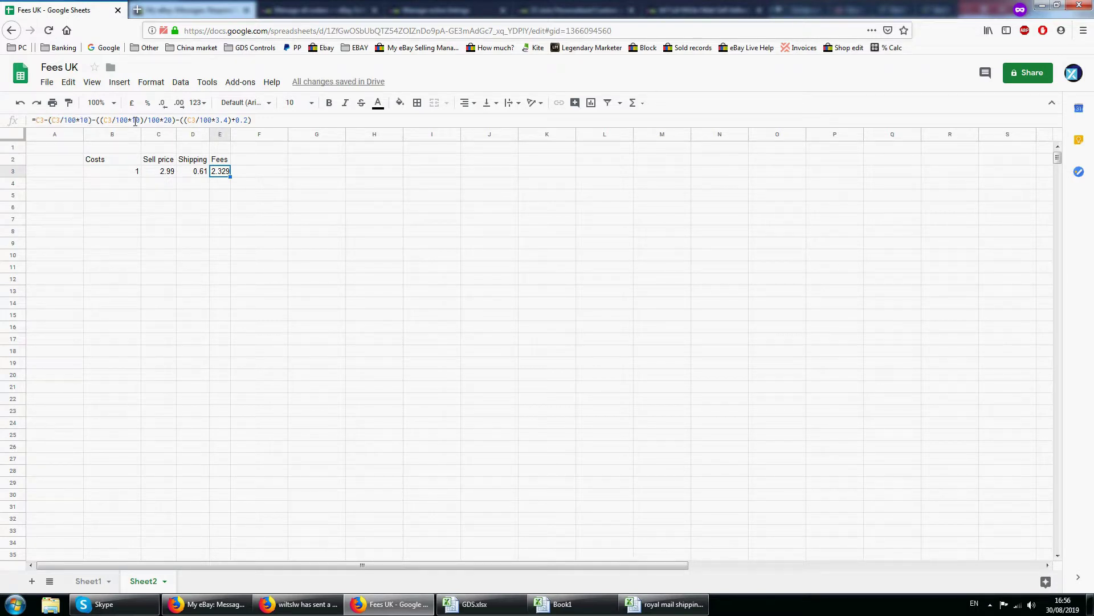
left_click(268, 121)
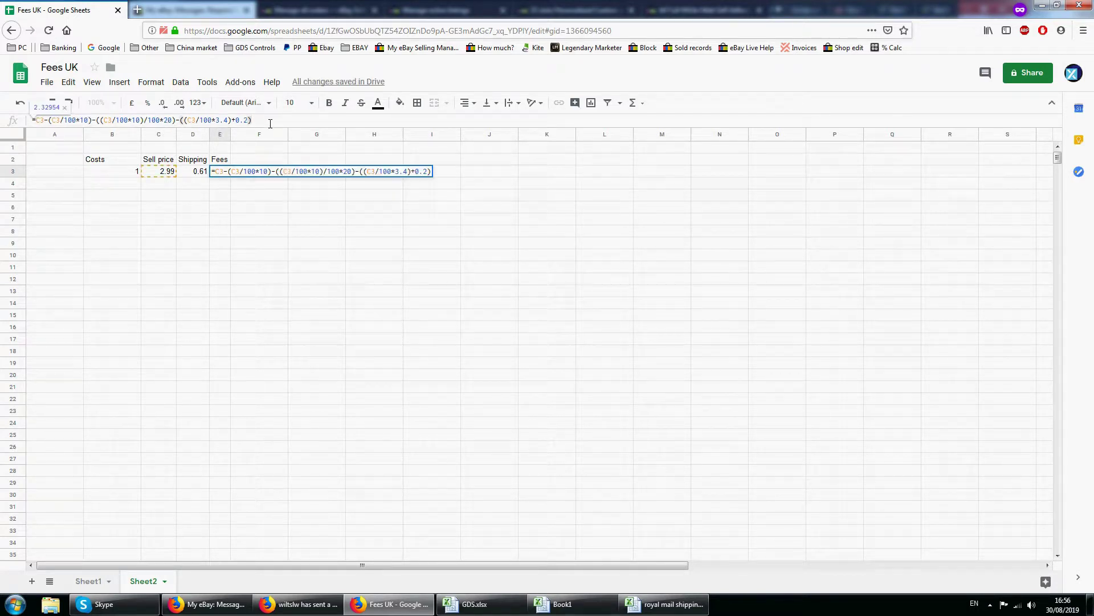
type("-")
left_click(196, 172)
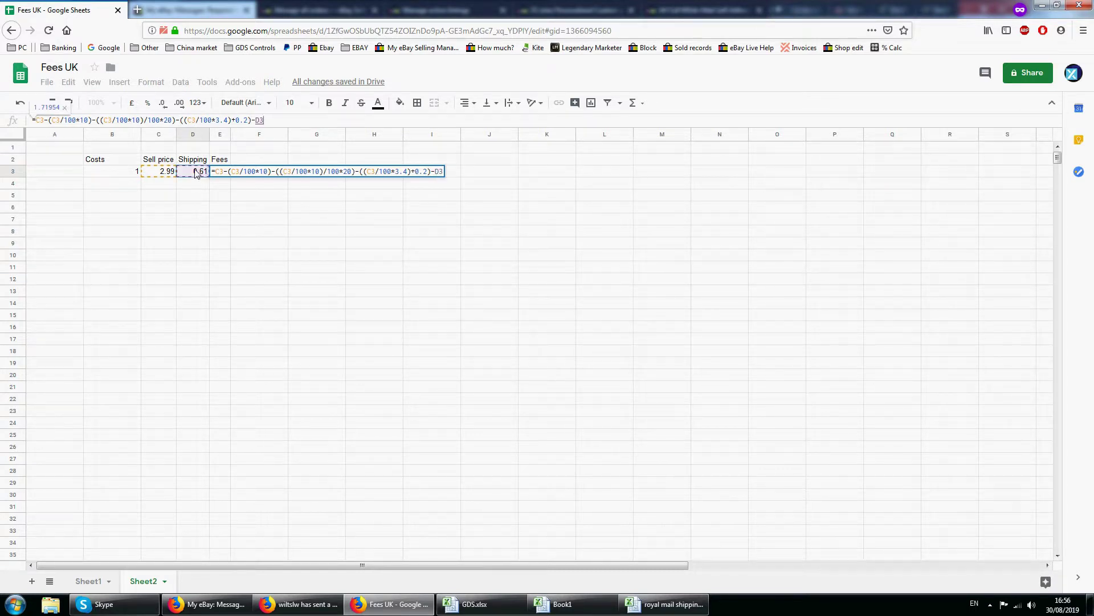
type("-")
left_click(122, 173)
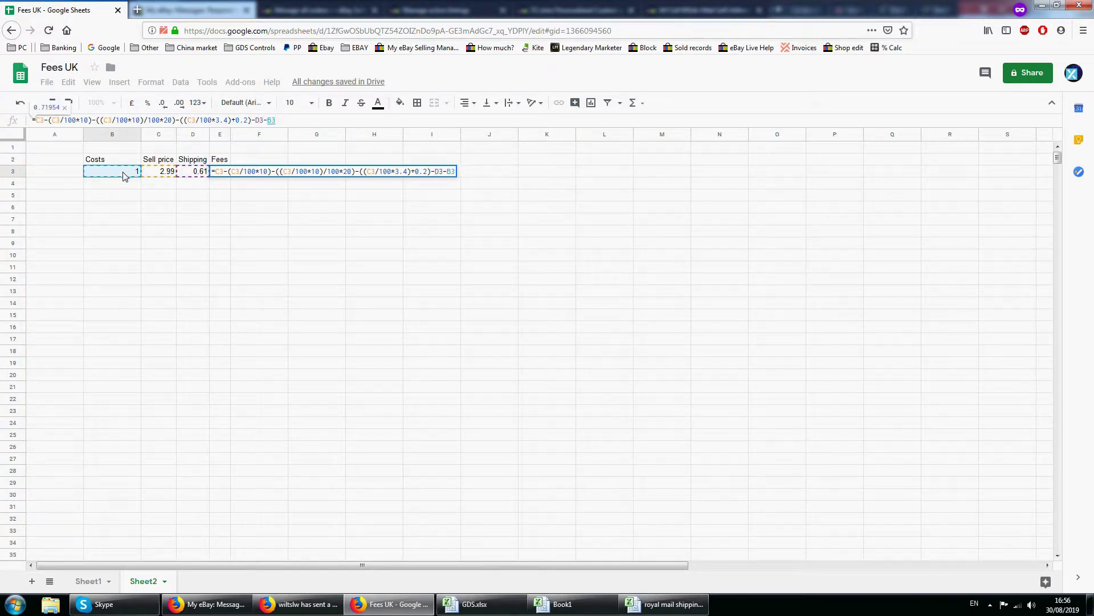
key("Return")
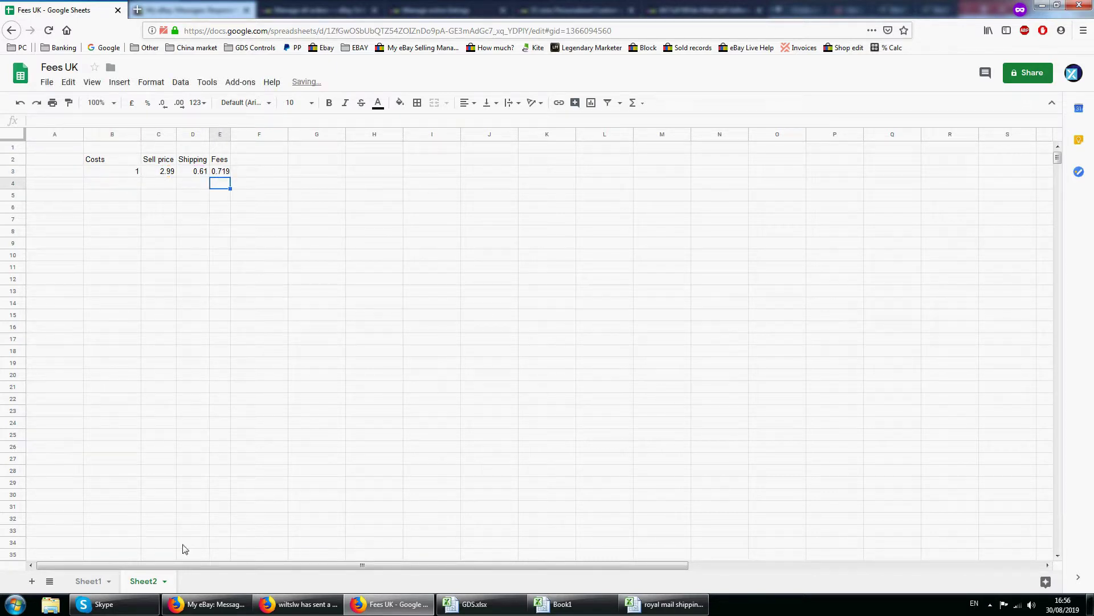
Compare the result in E3 on Sheet2 with the Net Profit value in C10 on Sheet1
left_click(95, 580)
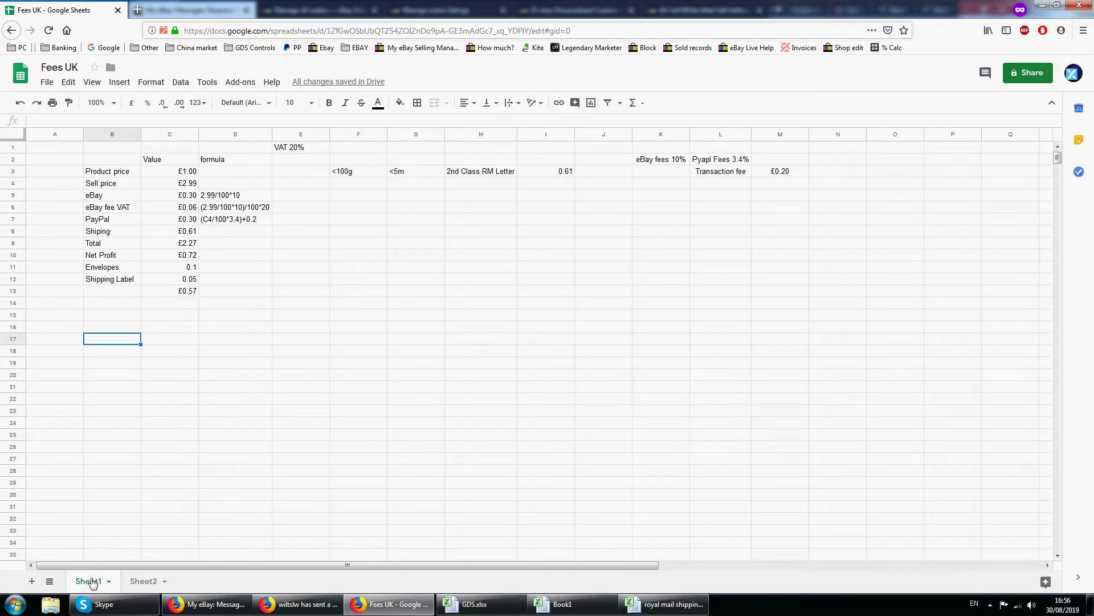
left_click(189, 258)
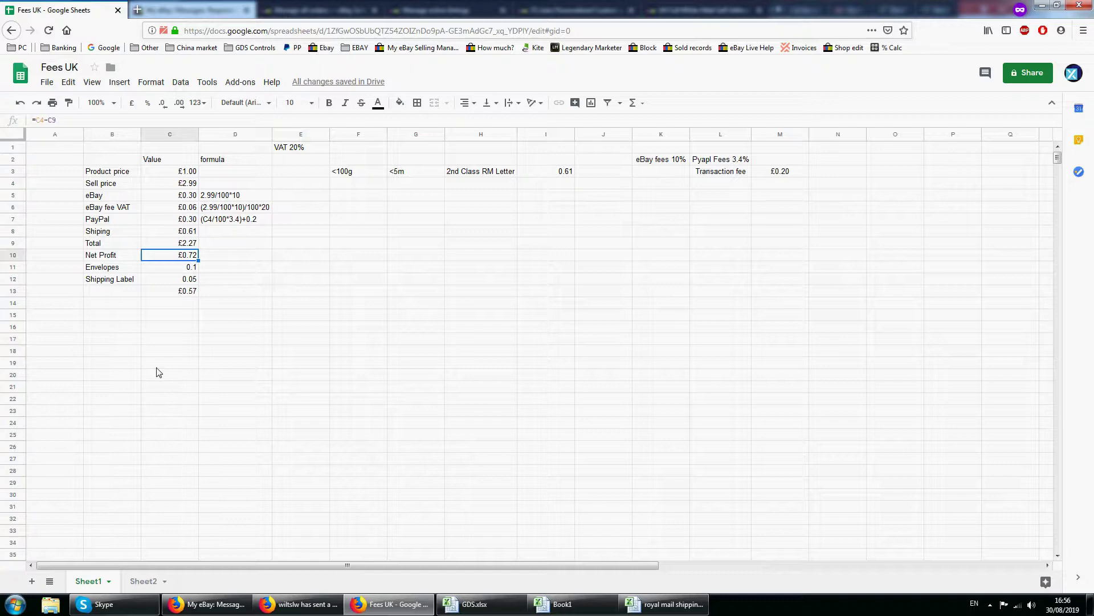
left_click(137, 581)
left_click(227, 172)
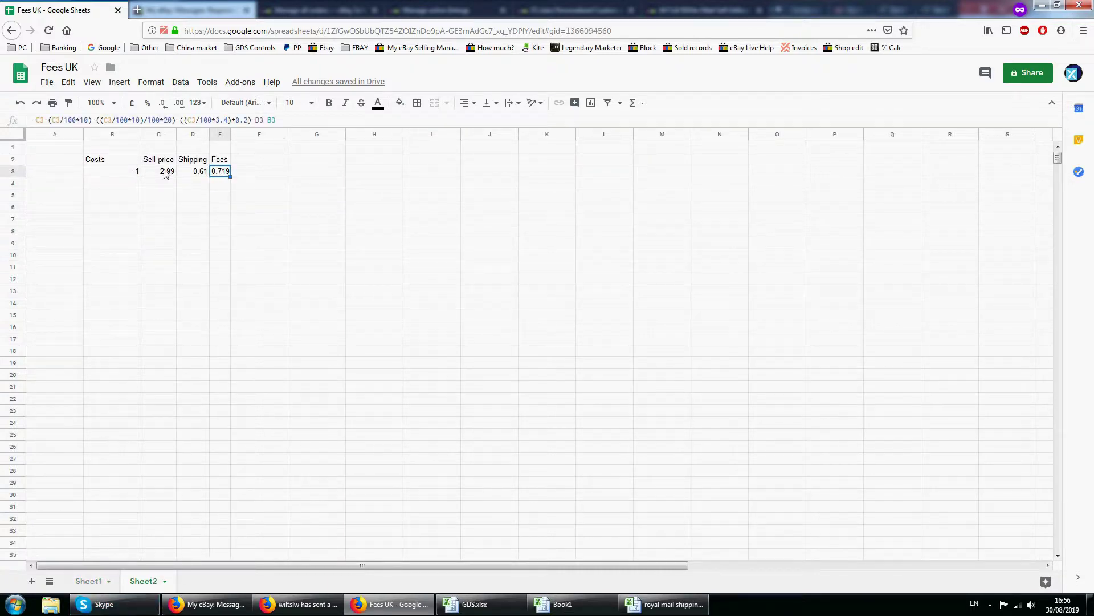
Format cells B3:E3 as currency in pounds with two decimals and select E3
left_click(131, 174)
left_click_drag(131, 175, 221, 173)
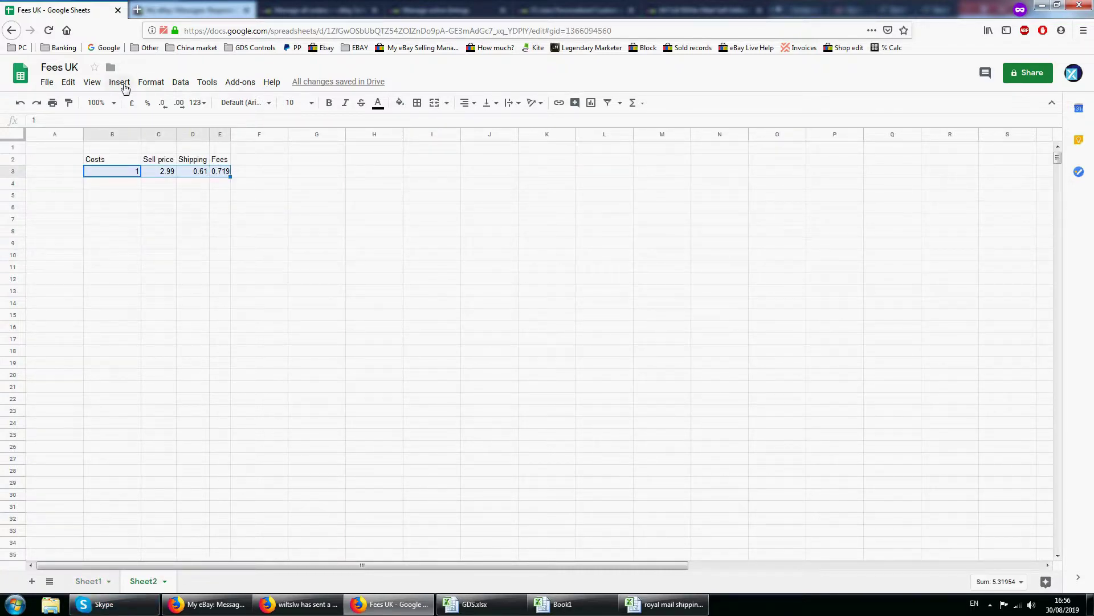
left_click(152, 85)
mouse_move(234, 132)
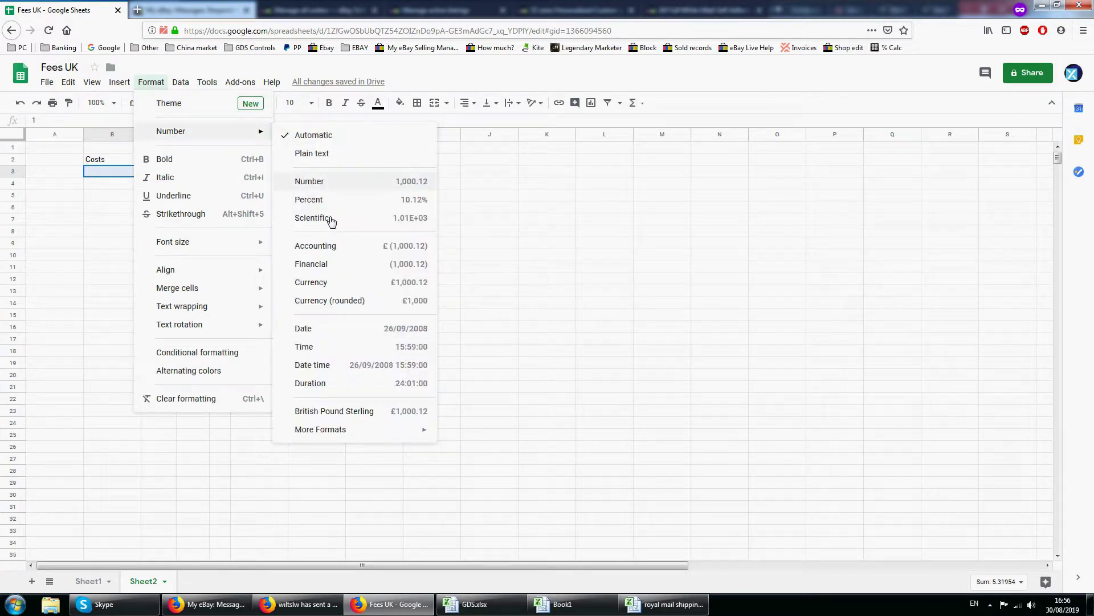
left_click(337, 284)
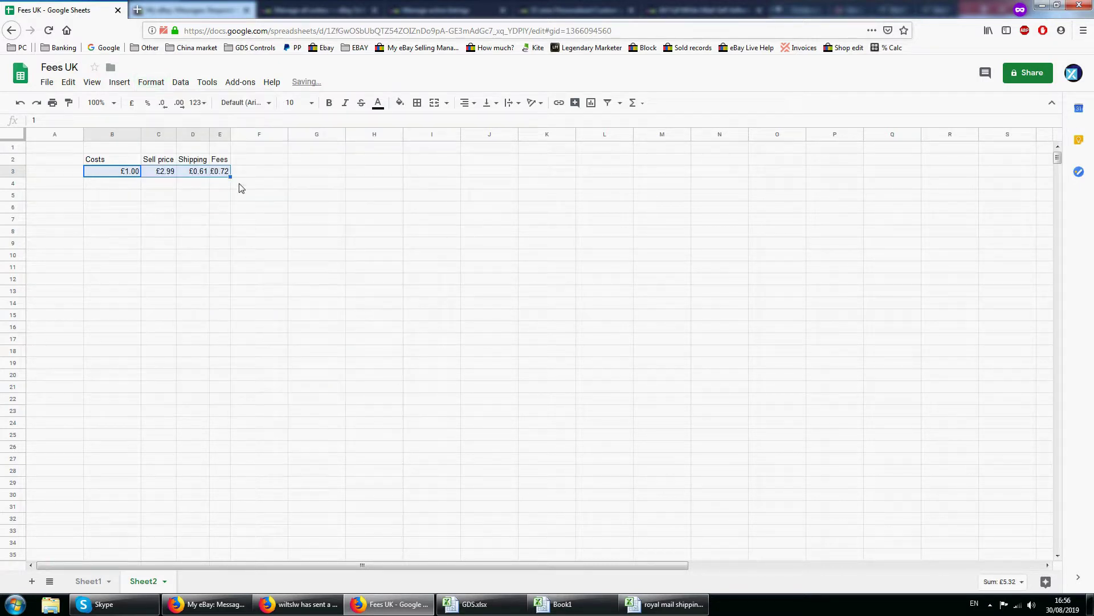
left_click(228, 196)
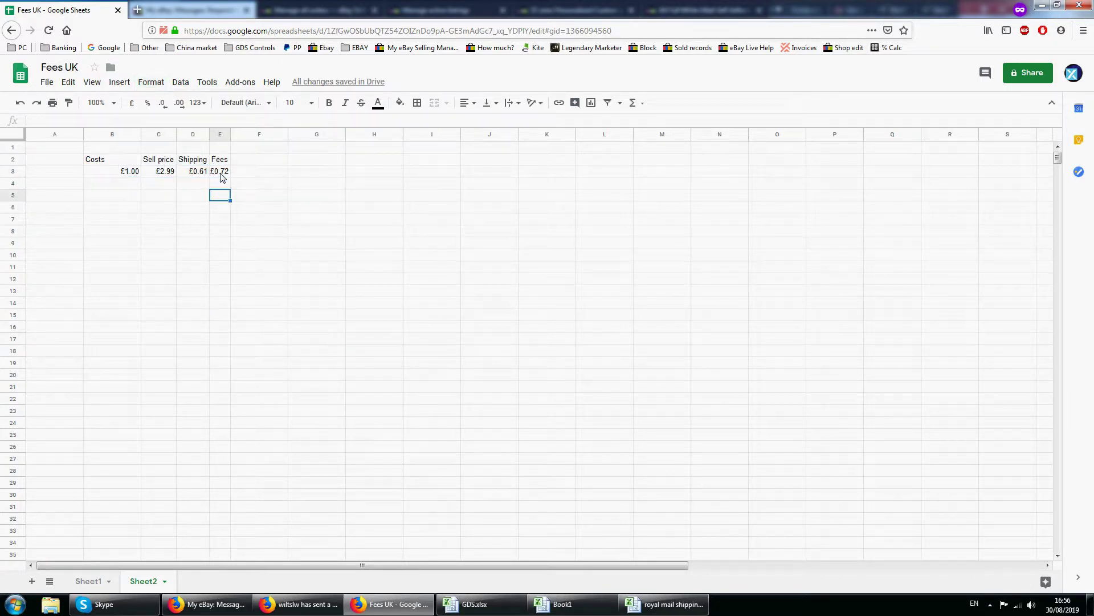
left_click(224, 173)
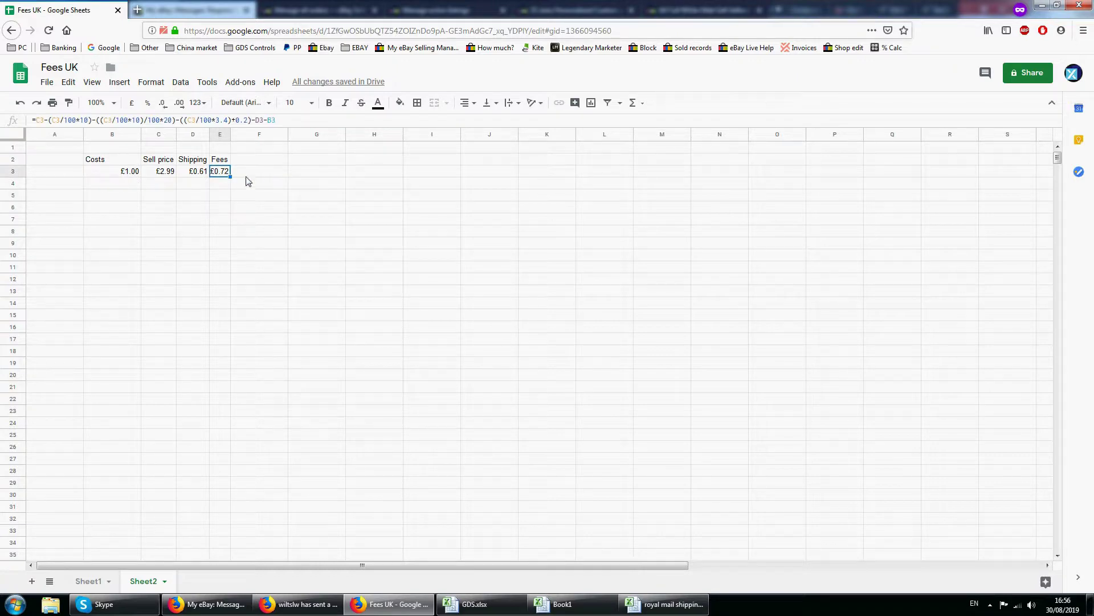
Enter the header Date in A2 and insert one blank column to the left of the Date column
left_click(63, 164)
type("Date")
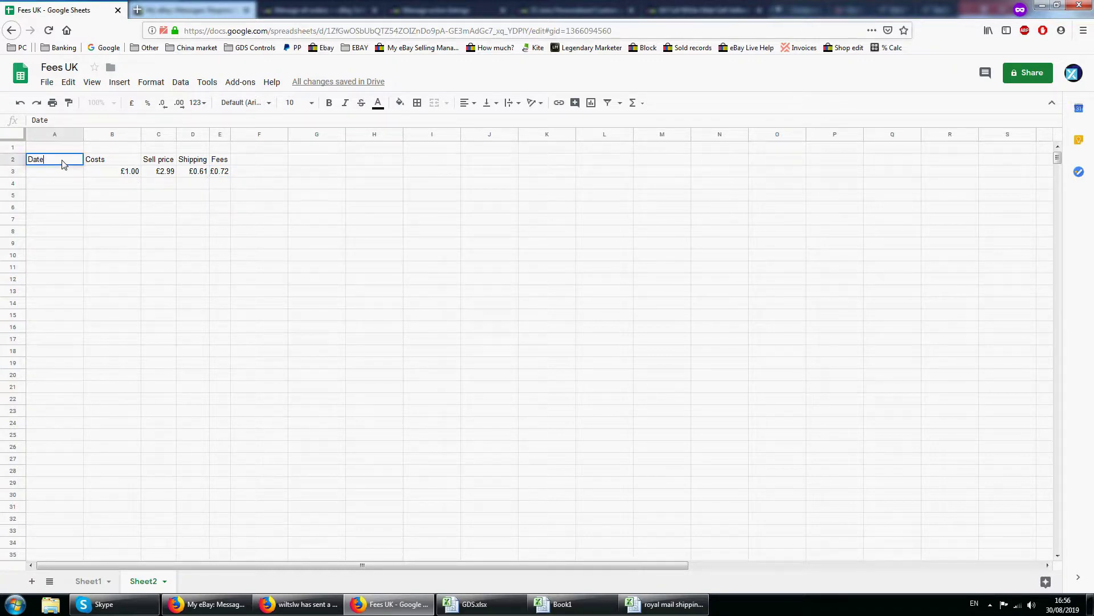
key("Return")
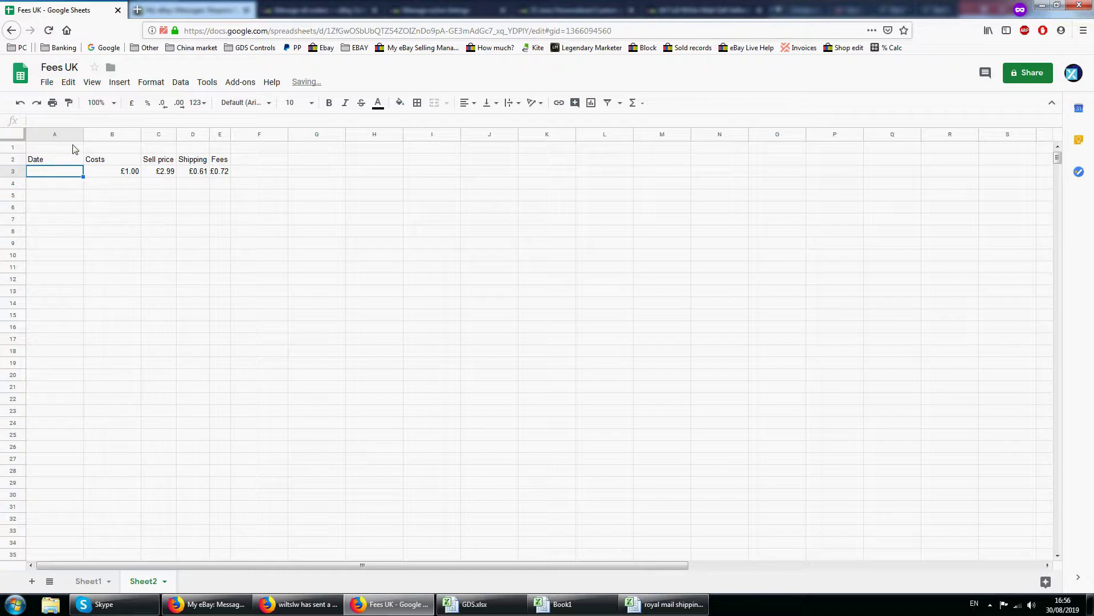
right_click(55, 139)
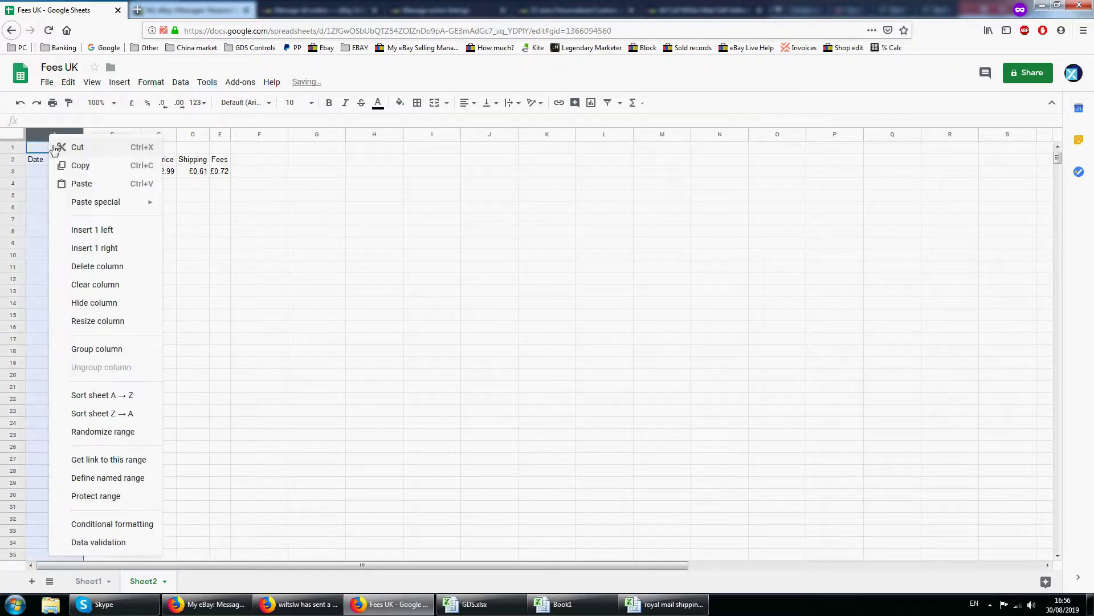
left_click(106, 229)
left_click(130, 165)
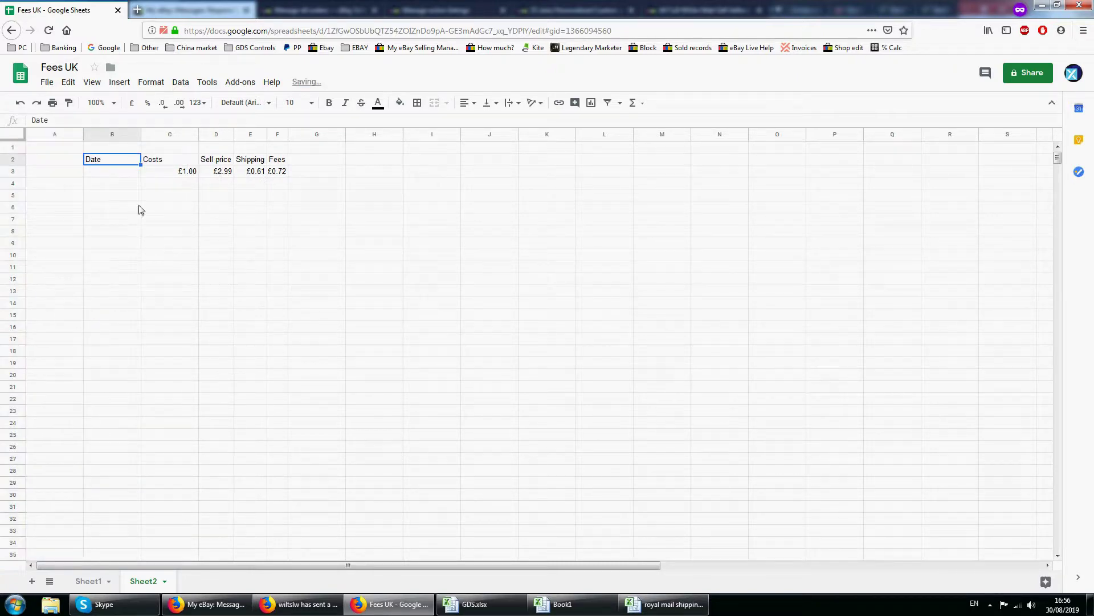
Enter 01/08/19 in B3 and 02/08/19 in B4, and extend the daily series down to 31/08/19 in B33
left_click(127, 178)
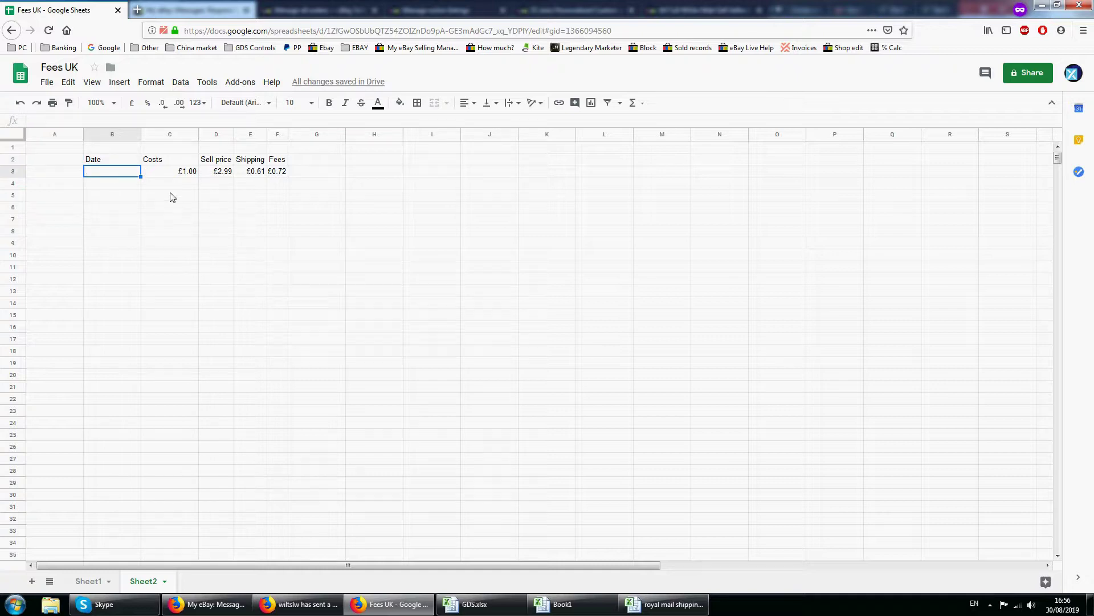
type("01/08/")
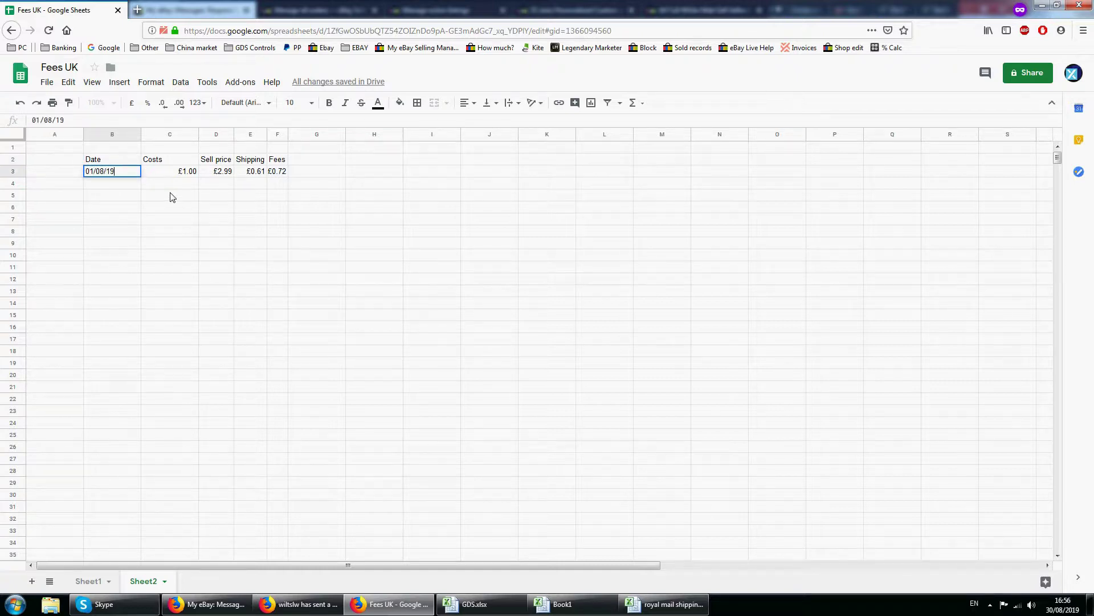
type("19")
key("Return")
left_click(113, 172)
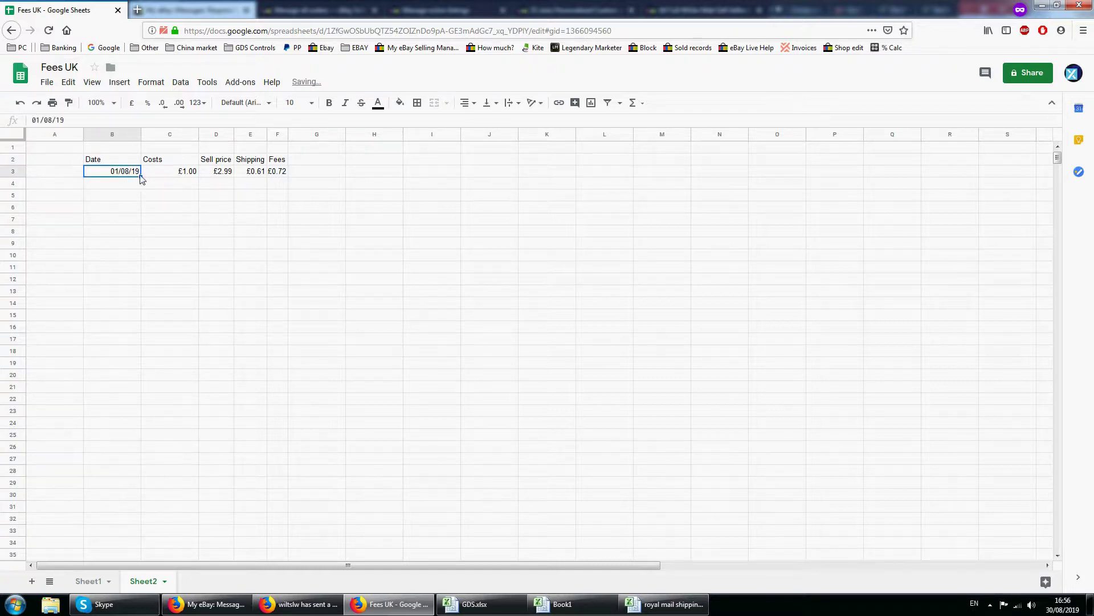
left_click(140, 183)
type("02/08/19")
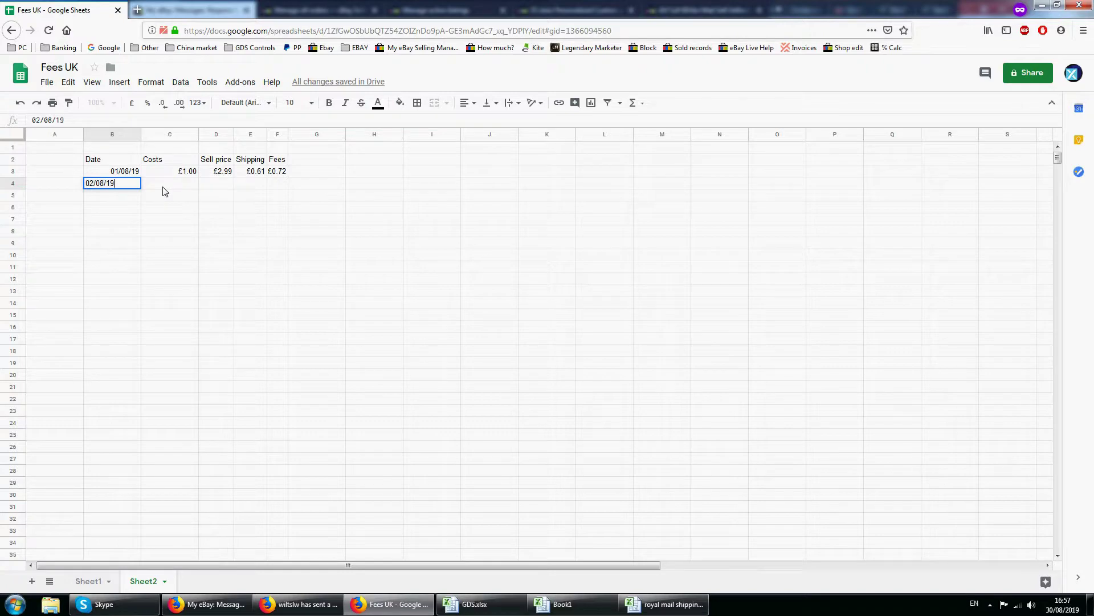
key("Return")
left_click_drag(131, 171, 137, 453)
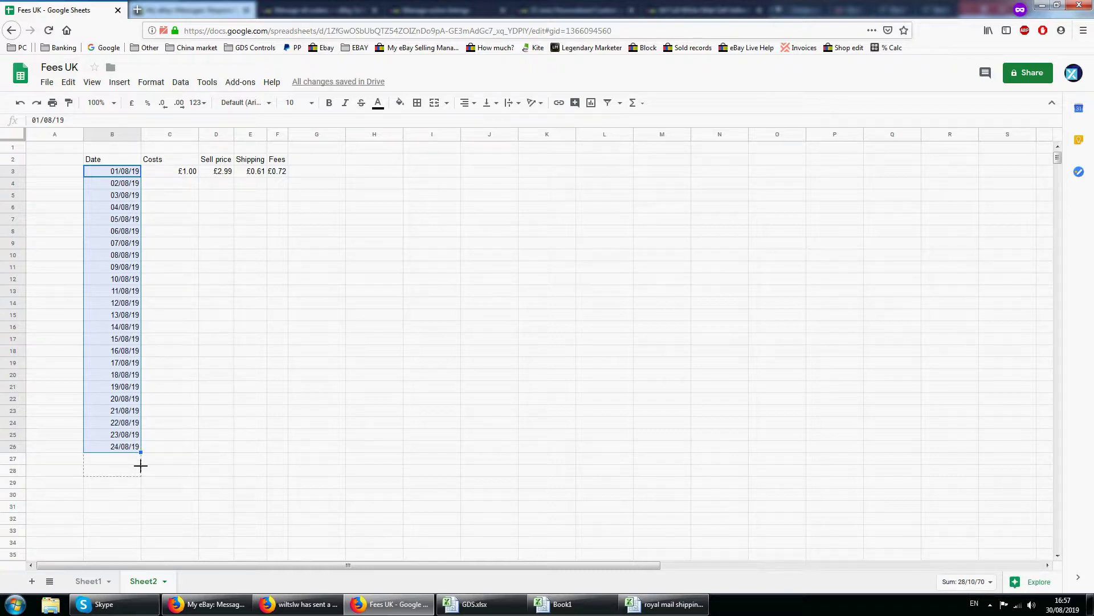
left_click_drag(140, 466, 135, 525)
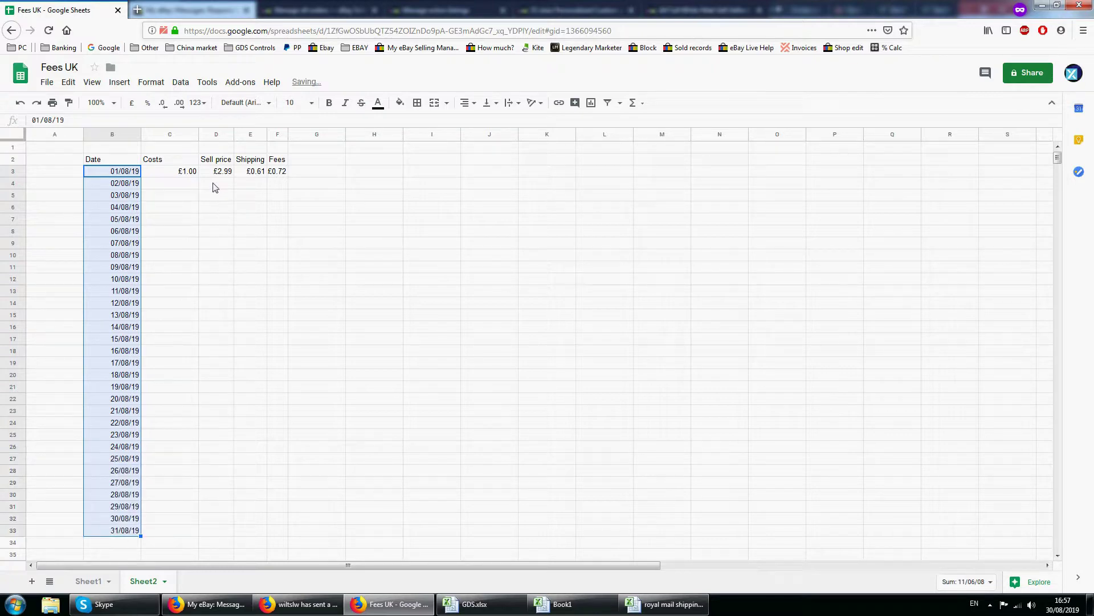
Copy the Fees formula from F3 down to F33, and adjust the Fees and Costs column widths to fit their contents
left_click(279, 173)
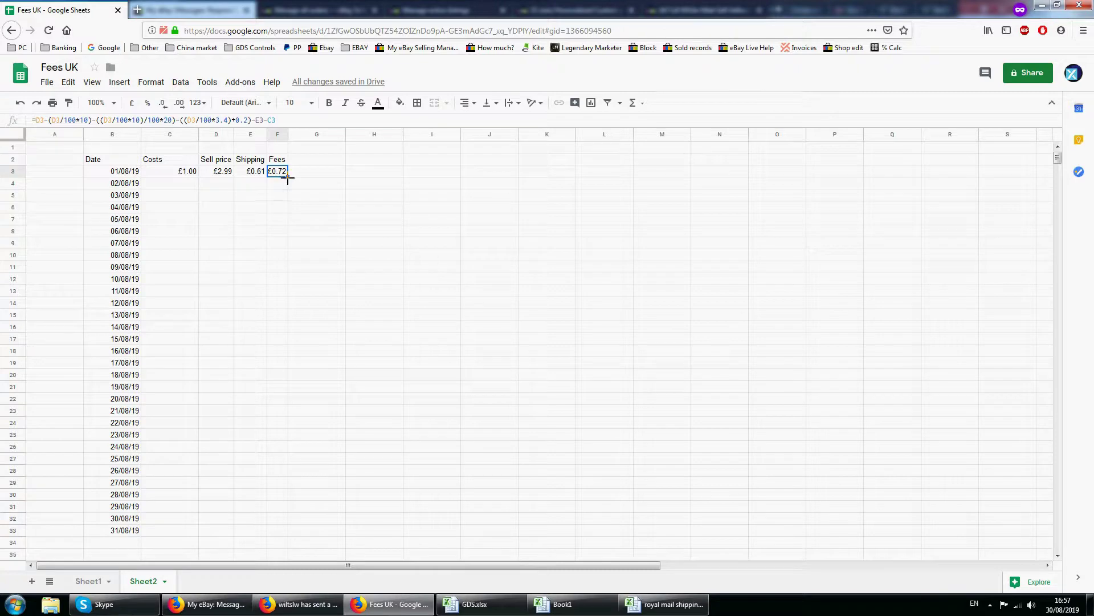
mouse_move(288, 179)
left_mouse_down()
mouse_move(296, 489)
mouse_move(287, 533)
left_mouse_up()
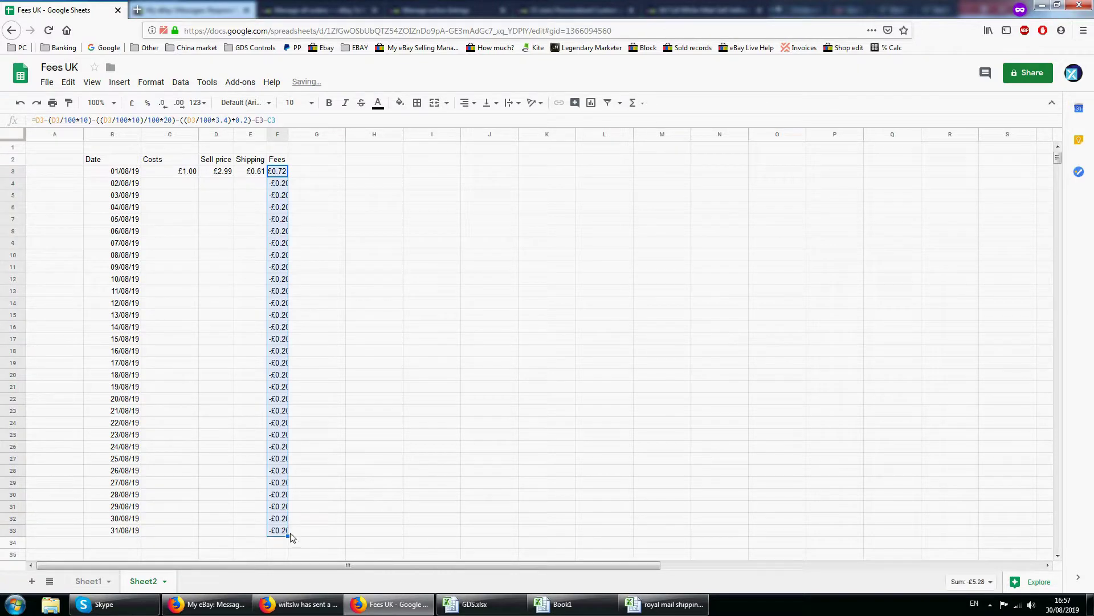
left_click(291, 135)
left_click_drag(288, 135, 291, 135)
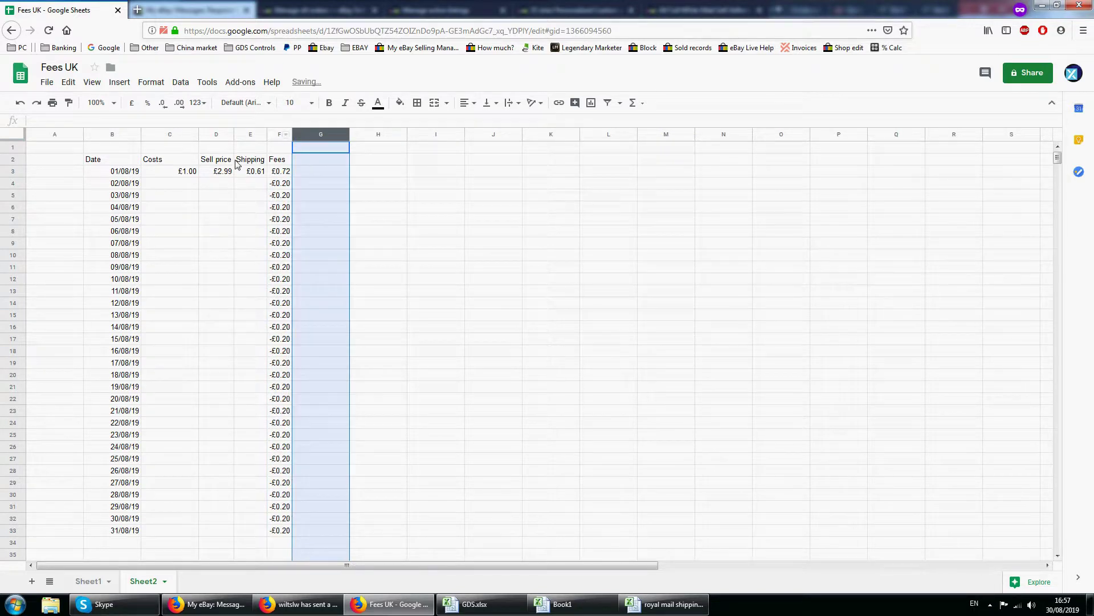
double_click(198, 135)
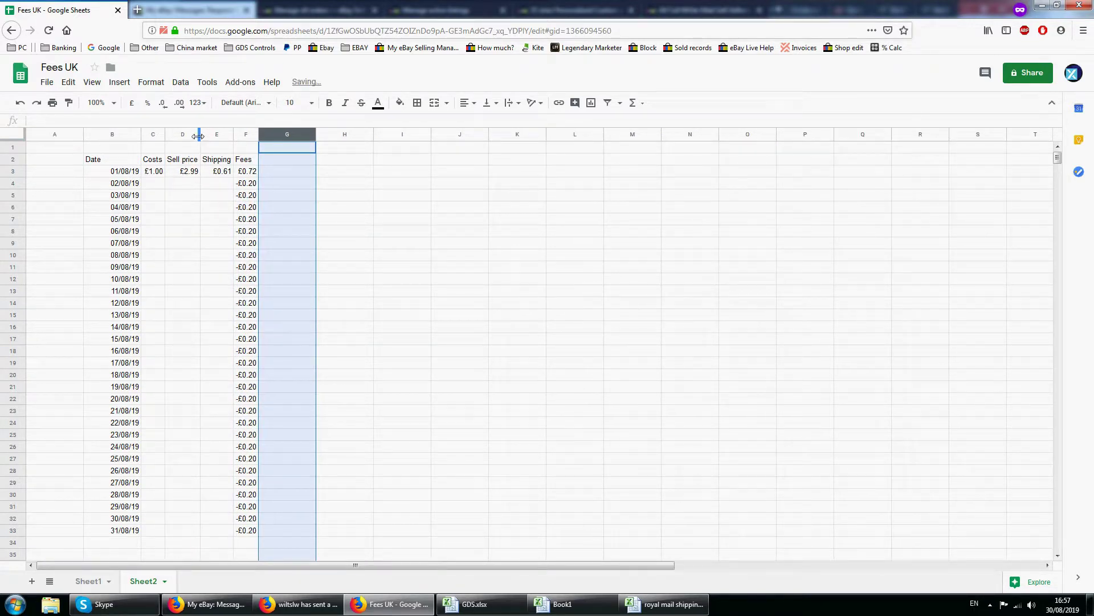
Insert a column to the left of Costs and give it the header Name in C2
right_click(152, 135)
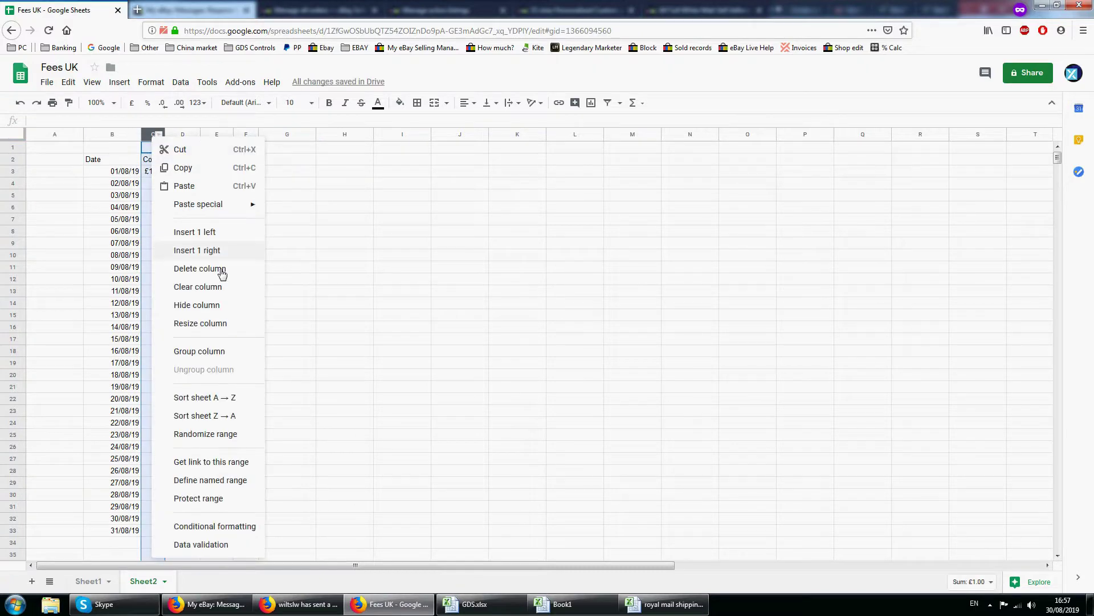
left_click(211, 232)
left_click(158, 161)
type("N")
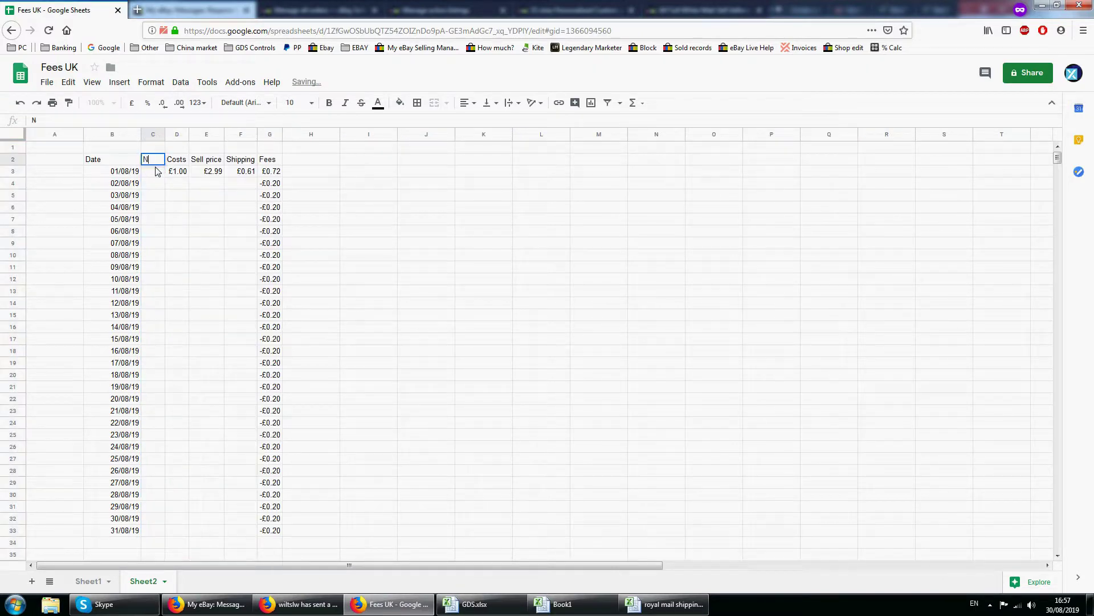
type("ame")
key("Return")
Enter Product 1 in C3 and Product 2 in C4, fitting the Name column's width to its contents
type("Pro")
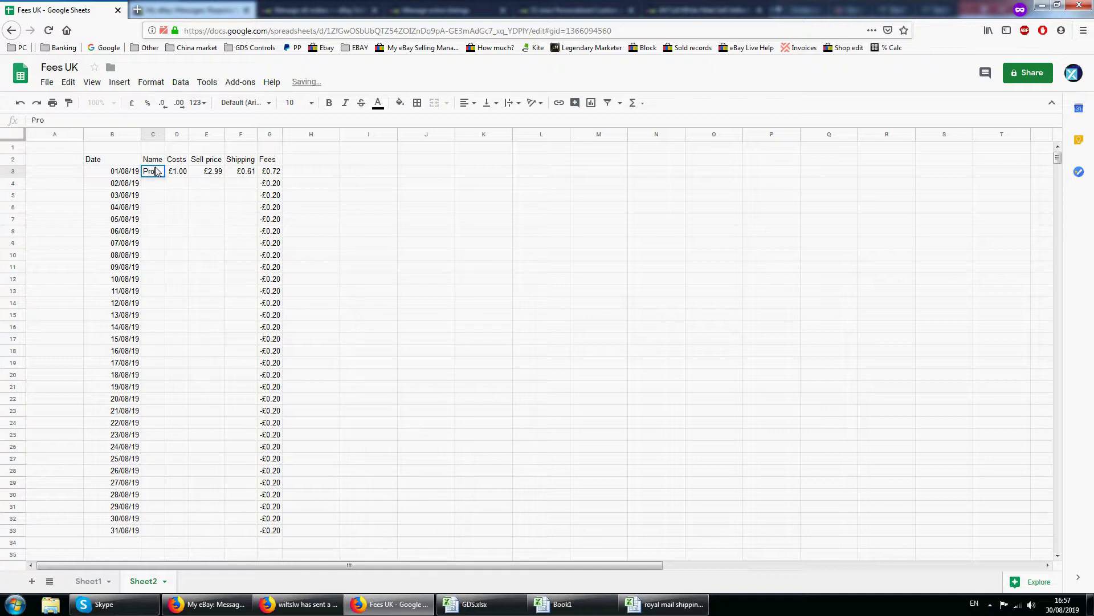
type("e")
key("BackSpace")
type("duct 1")
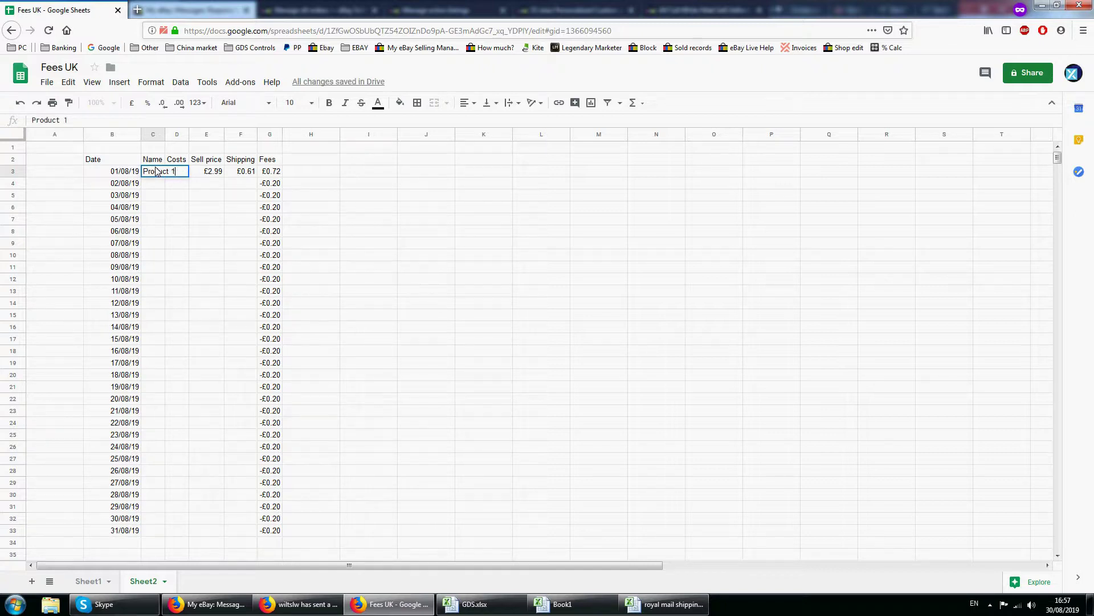
key("Return")
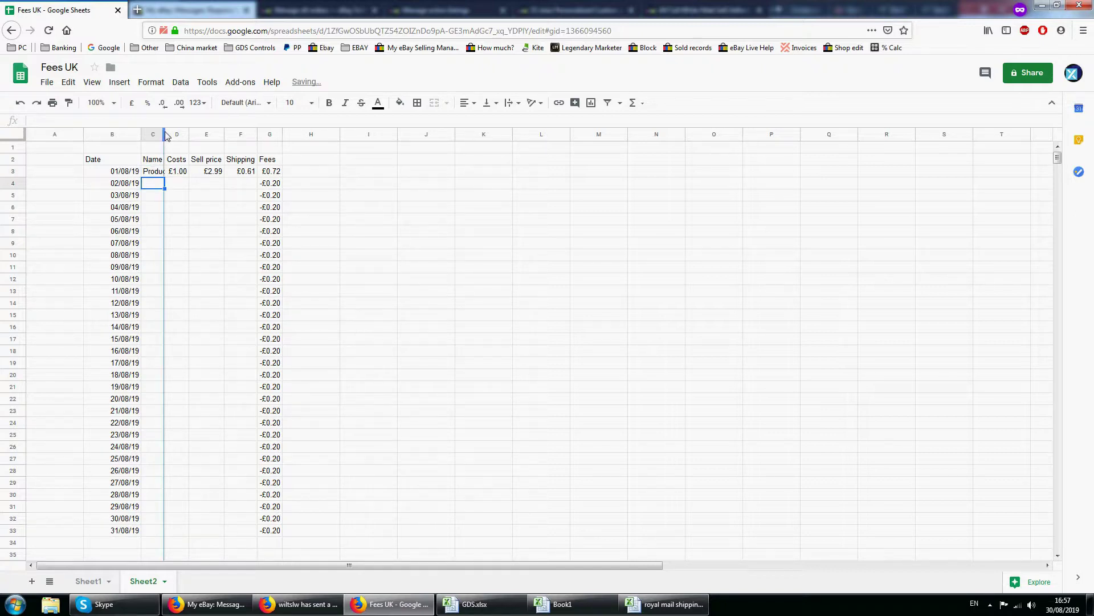
double_click(166, 132)
type("Produ")
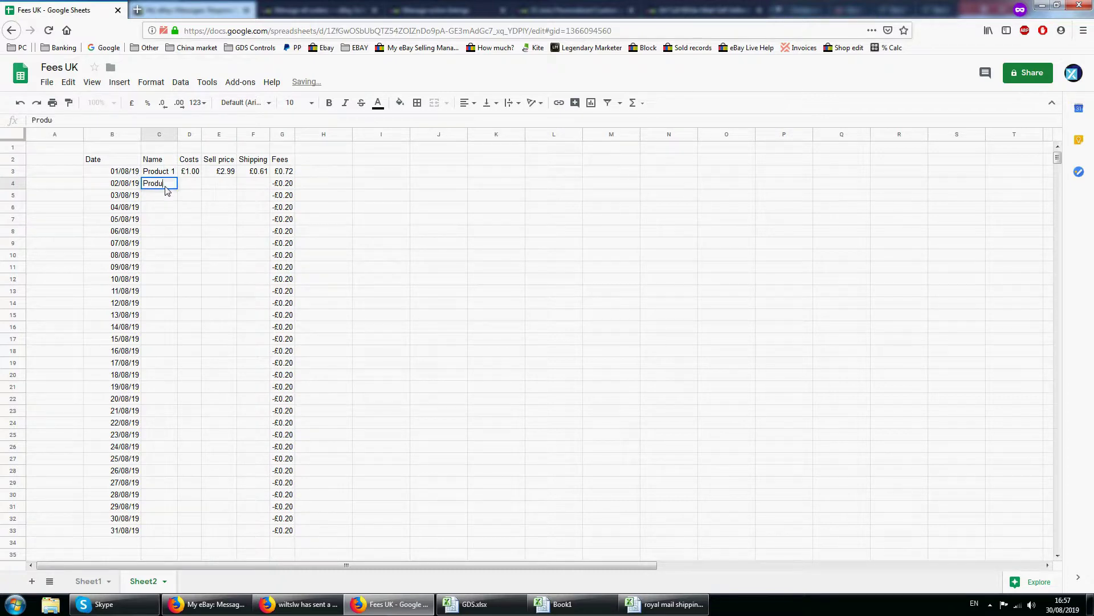
type("ct 2")
key("Return")
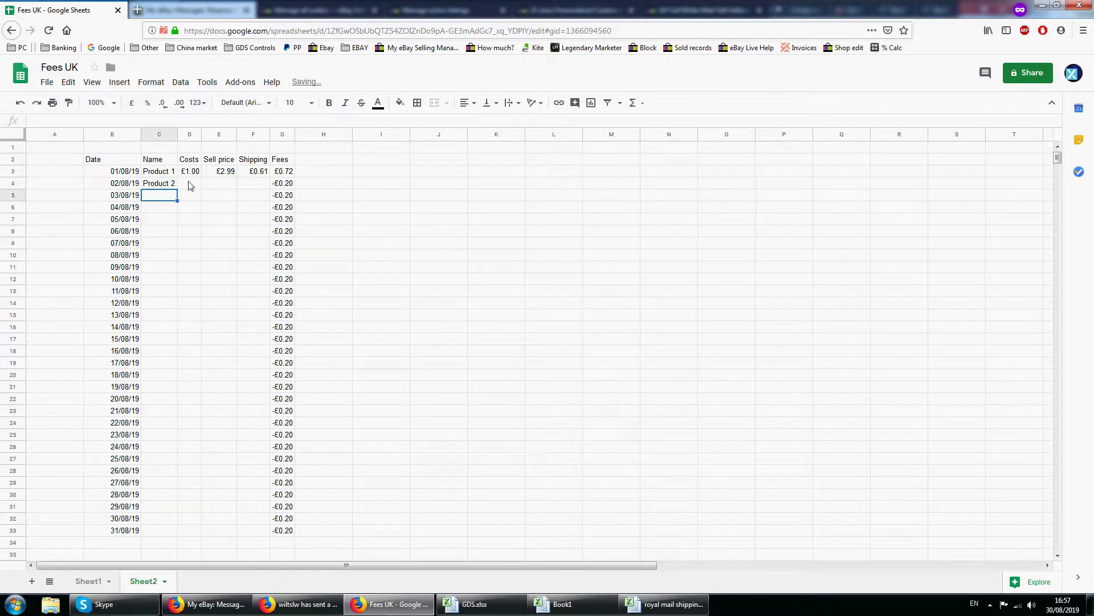
Change the date in B4 to 01/08/19 so Product 2 falls on the same day as Product 1
left_click(189, 183)
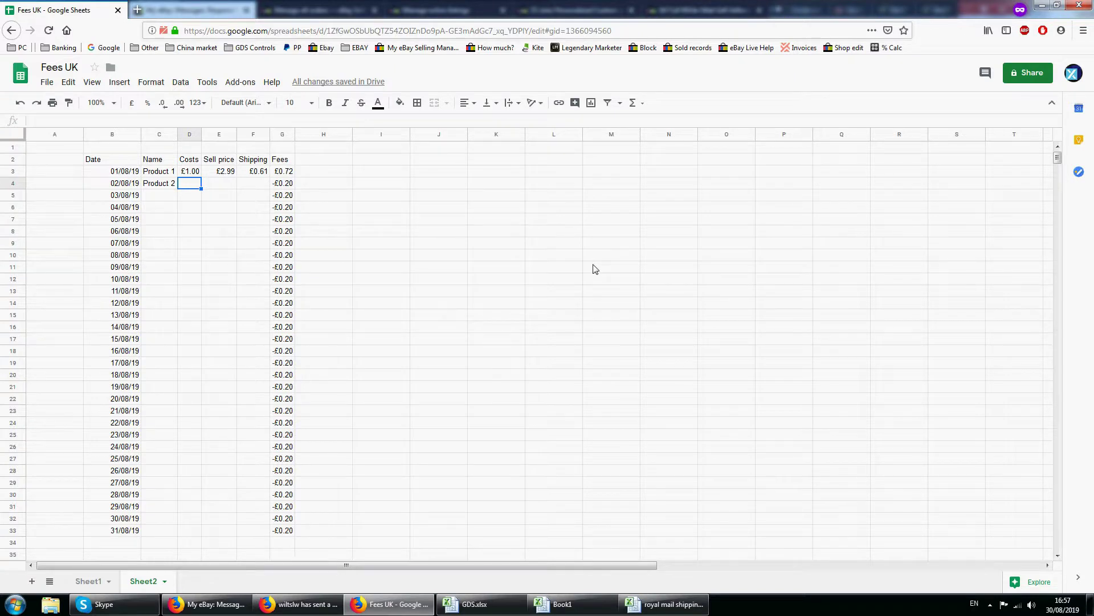
double_click(117, 183)
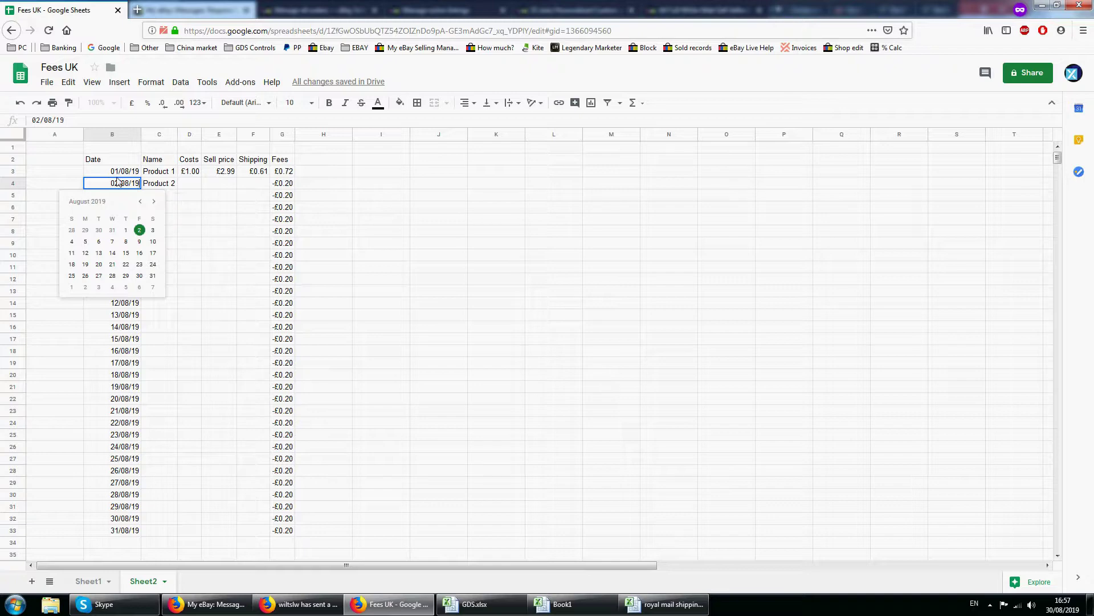
key("BackSpace")
type("1")
key("Return")
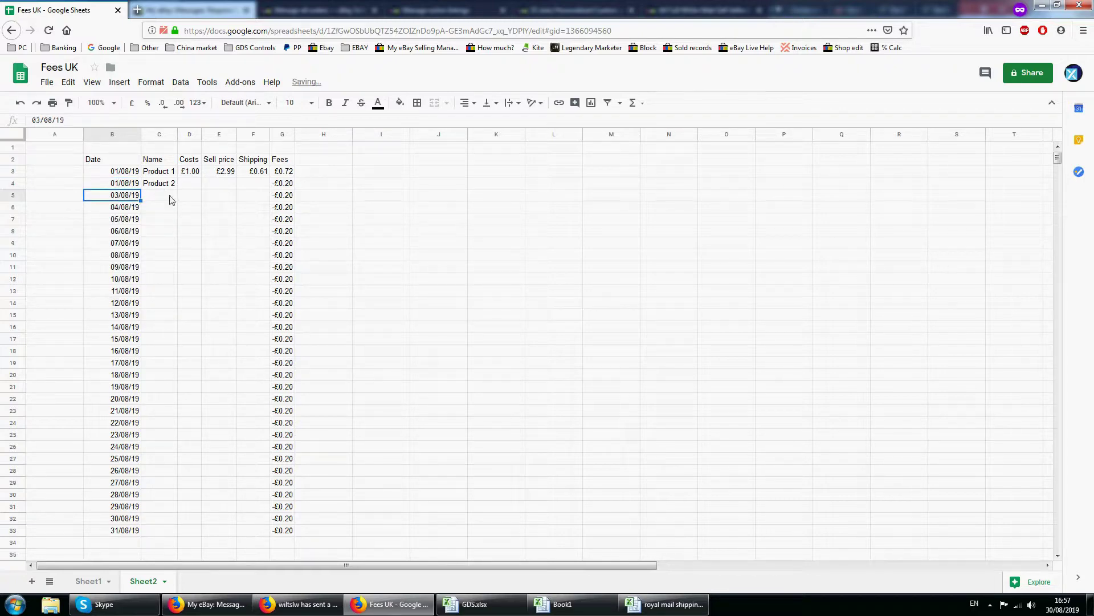
Enter a cost of 0.59 for Product 2 in D4
left_click(188, 183)
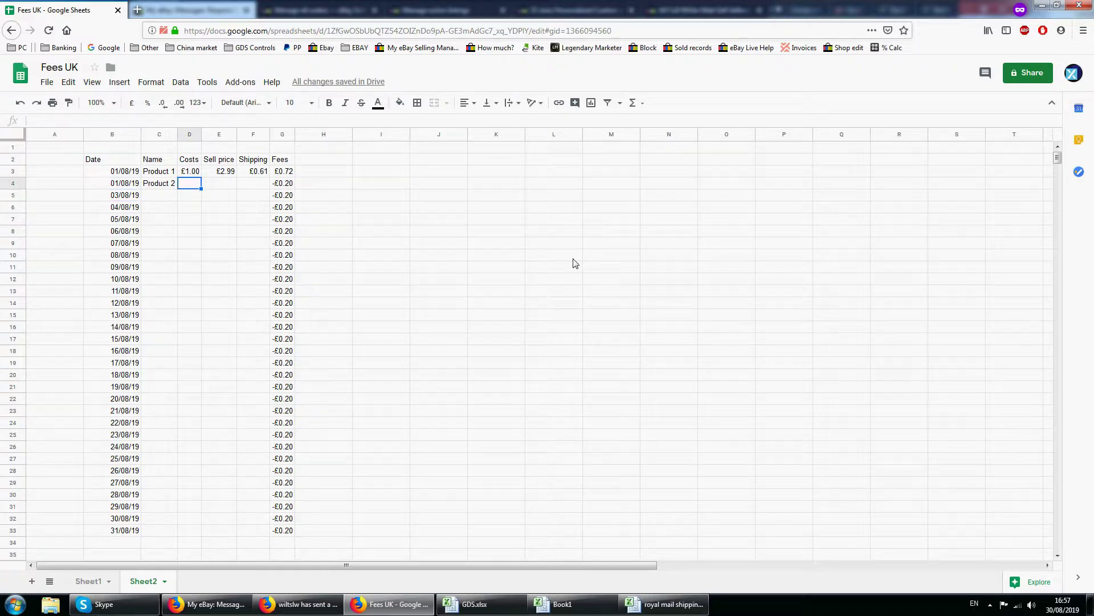
type("0.59")
key("Return")
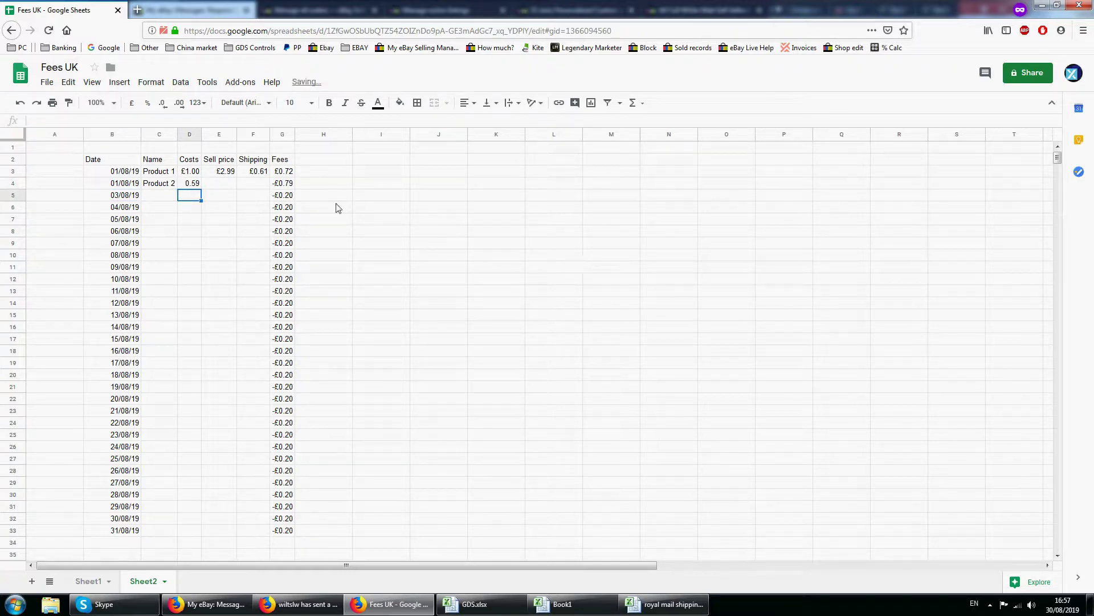
Format the range D3:G33 as currency in pounds with two decimals
left_click(210, 185)
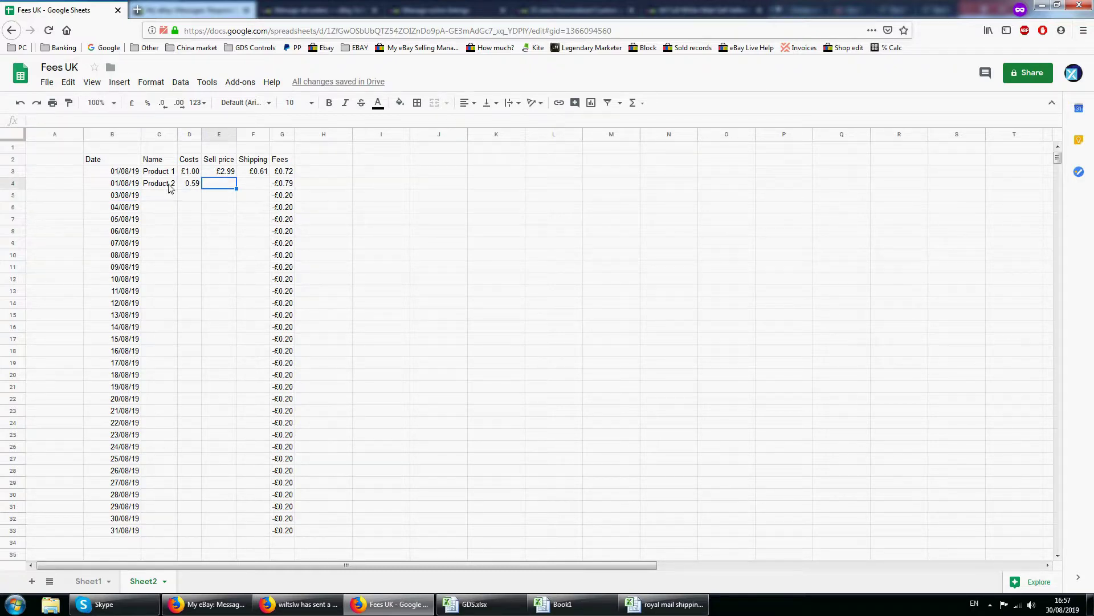
mouse_move(190, 173)
left_mouse_down()
mouse_move(264, 474)
mouse_move(291, 535)
left_mouse_up()
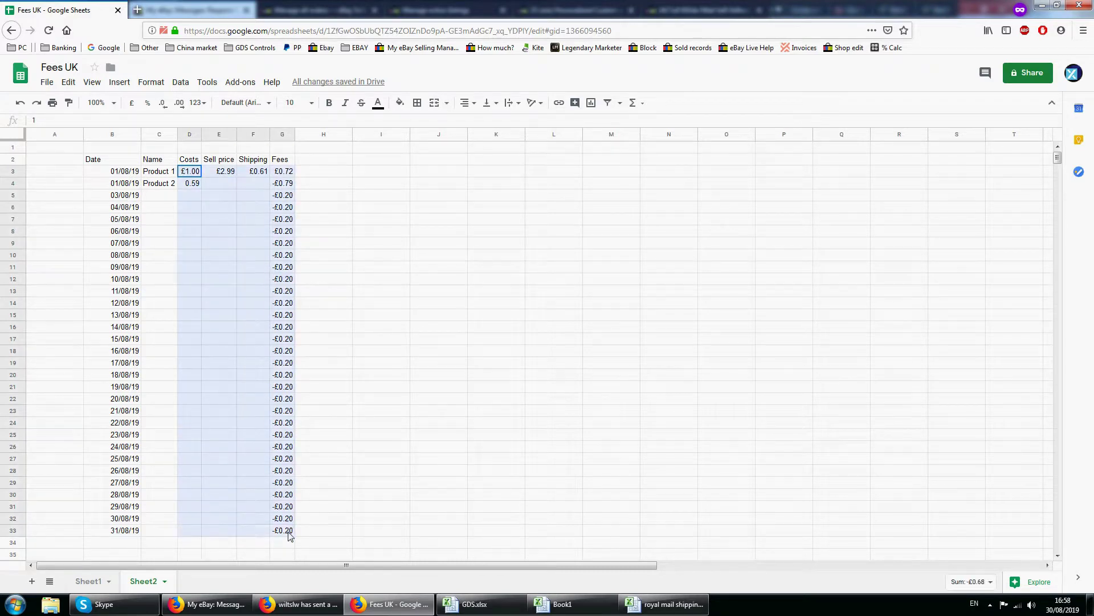
left_click(151, 83)
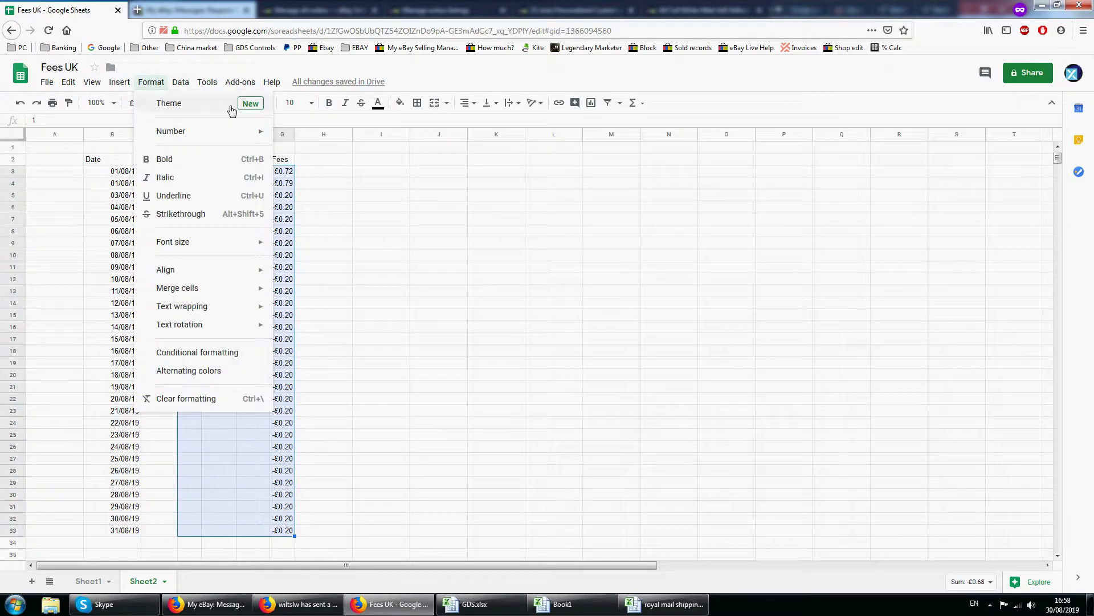
mouse_move(245, 132)
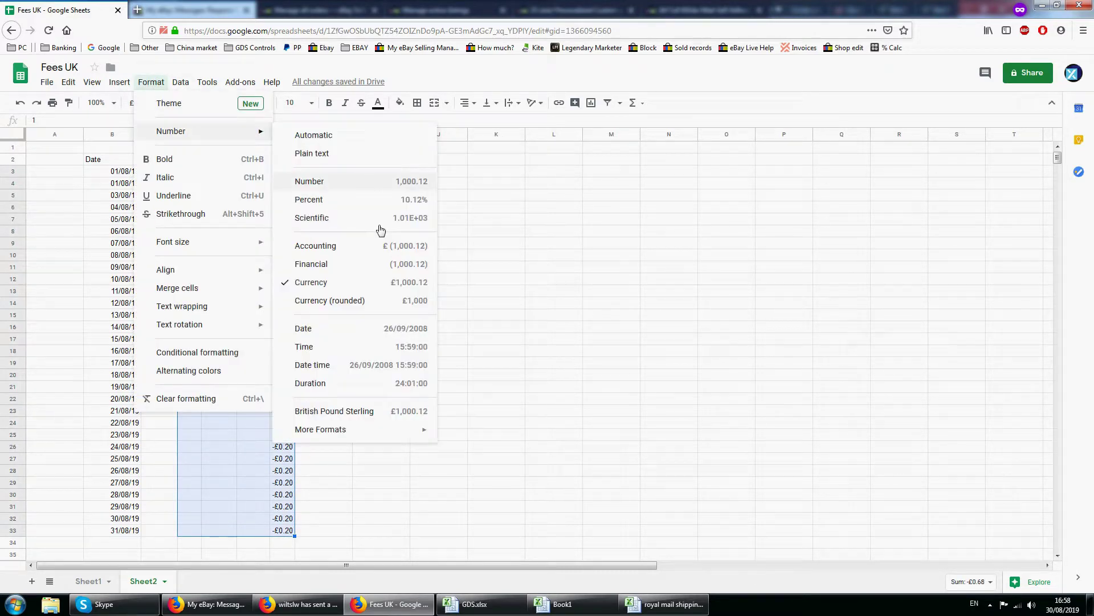
left_click(345, 283)
Enter a sell price of 1.59 in E4 and a shipping cost of 0.61 in F4 for Product 2
left_click(224, 186)
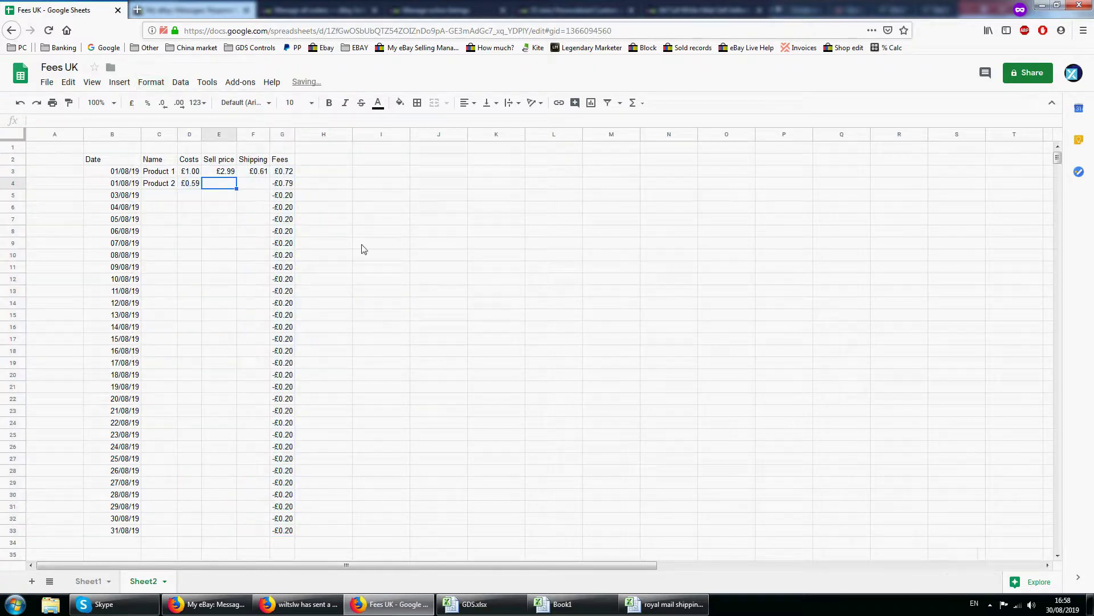
type("2")
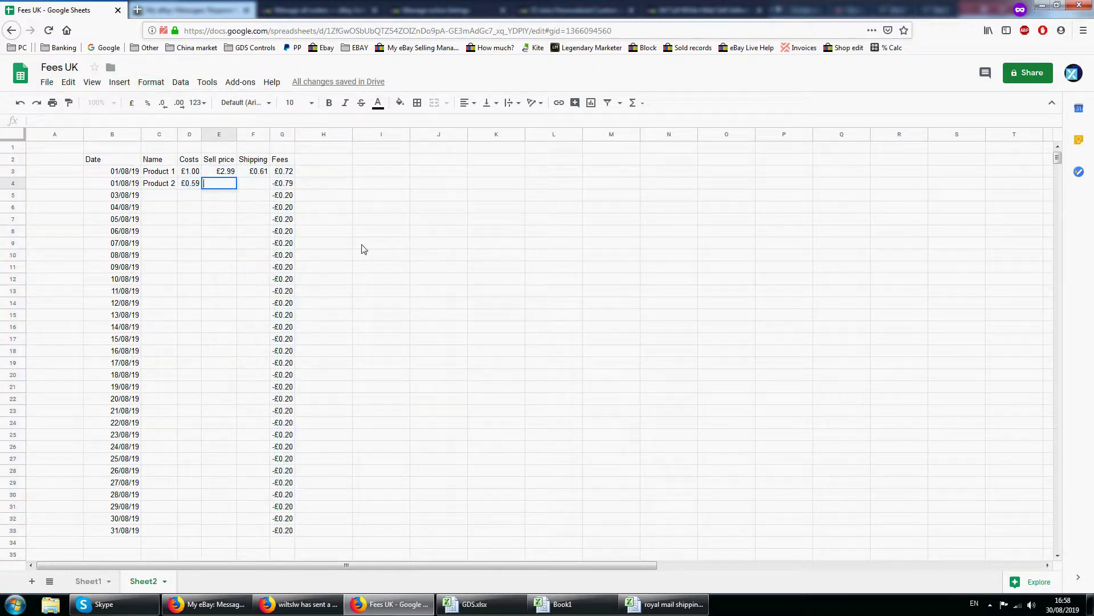
type("1.59")
key("Return")
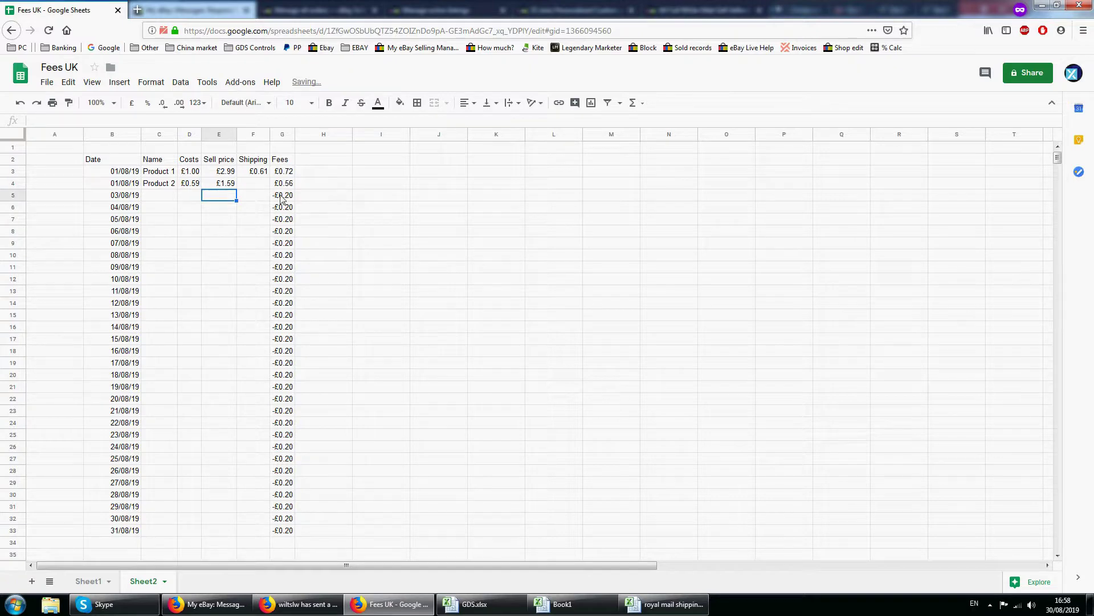
left_click(260, 188)
type("0.61")
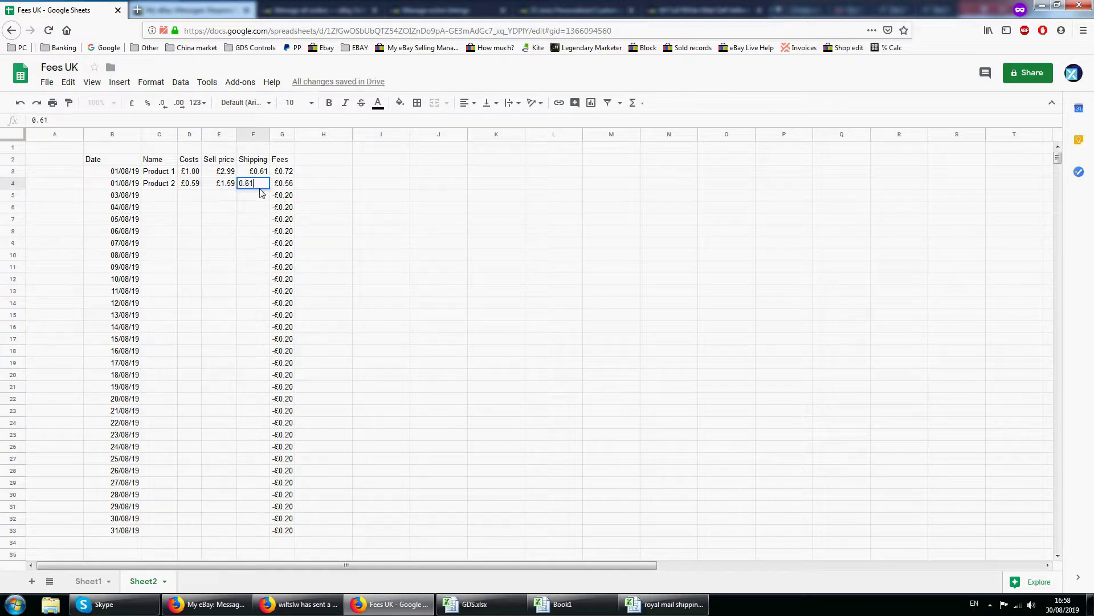
key("Return")
left_click(481, 256)
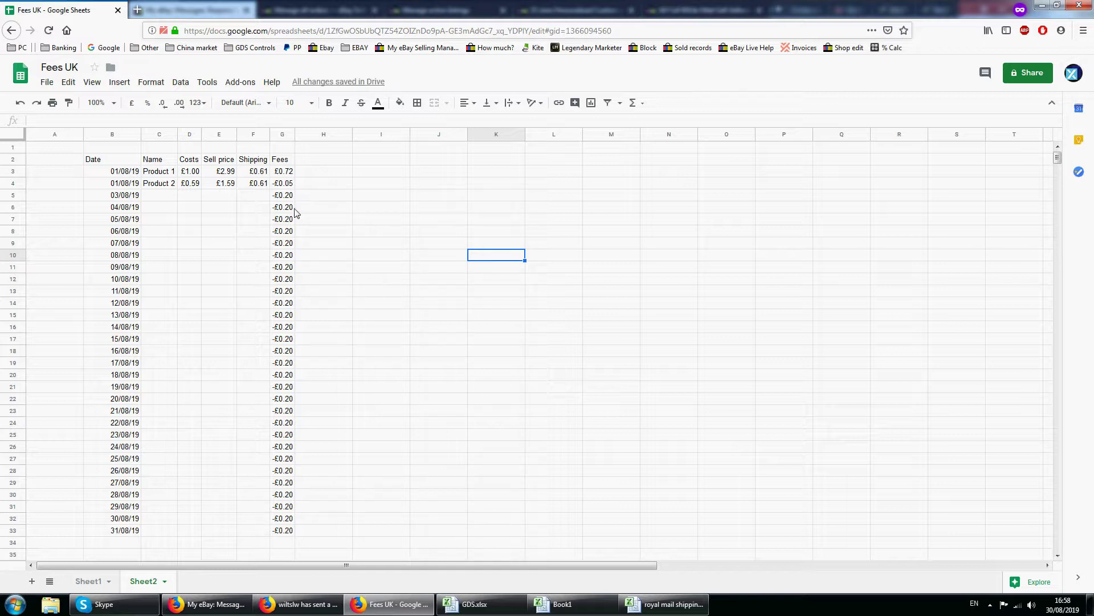
left_click(193, 185)
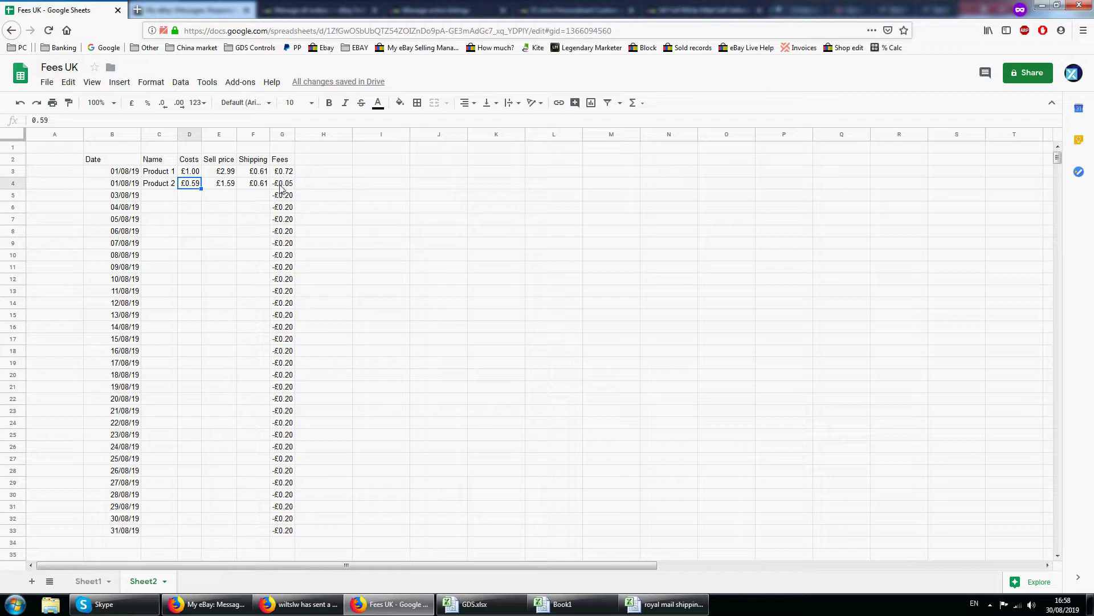
left_click(381, 207)
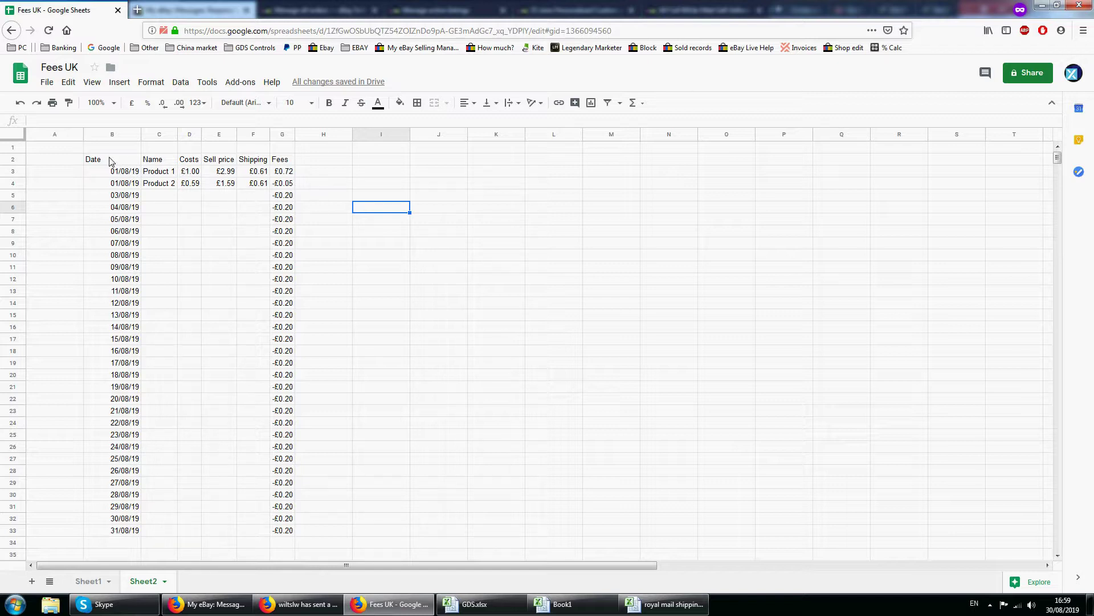
left_click(282, 162)
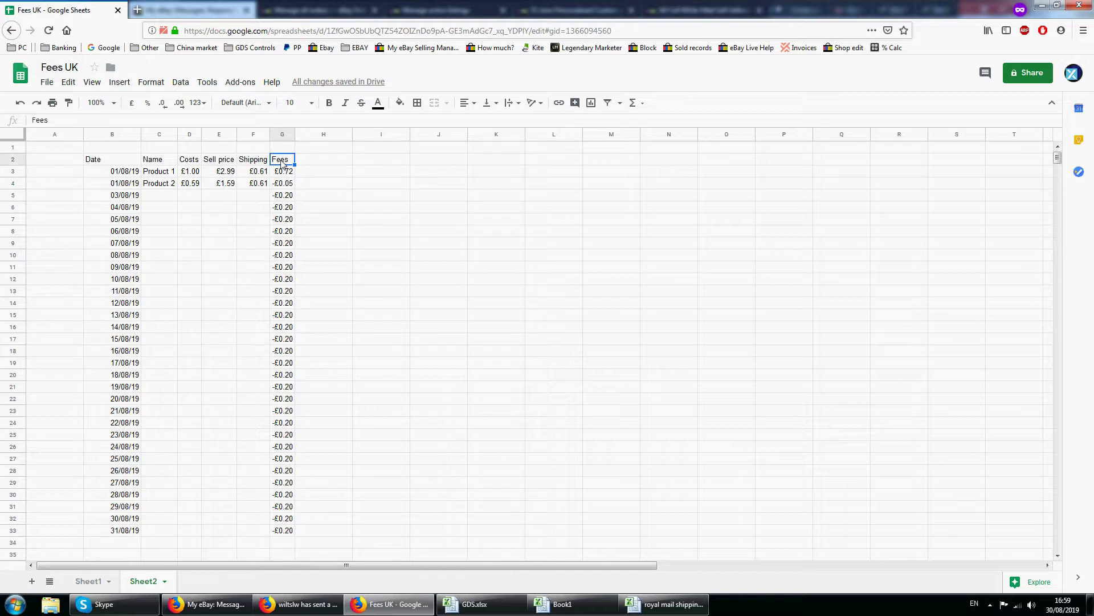
Copy the formula text in G3 without its equals sign and paste it into A1 of a new sheet
double_click(286, 163)
double_click(280, 174)
left_click_drag(295, 120, 45, 117)
key("ctrl+c")
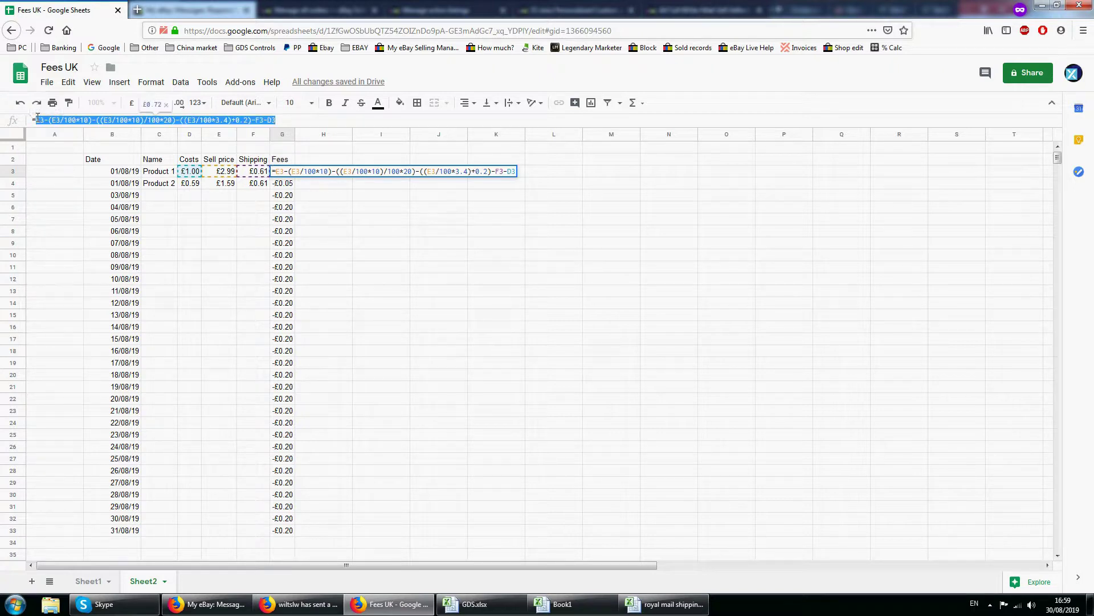
left_click(160, 582)
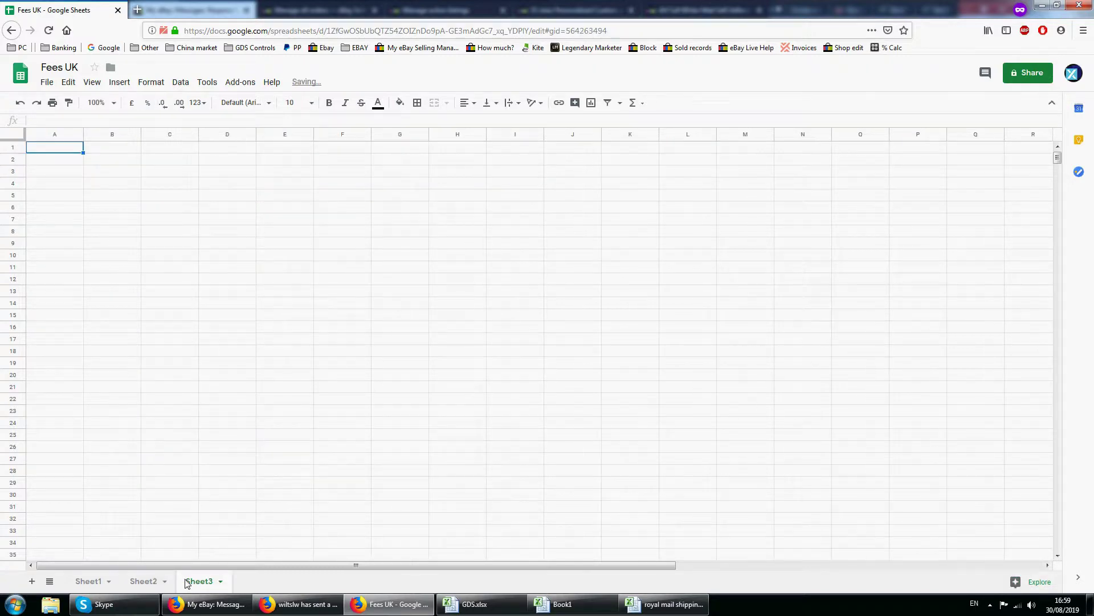
key("ctrl+v")
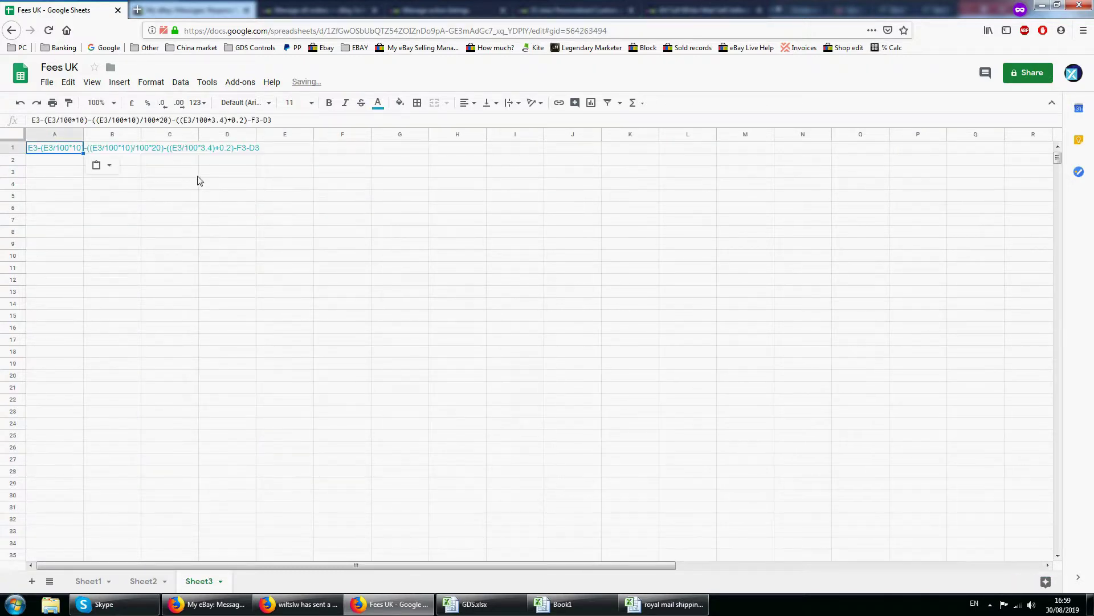
left_click(315, 245)
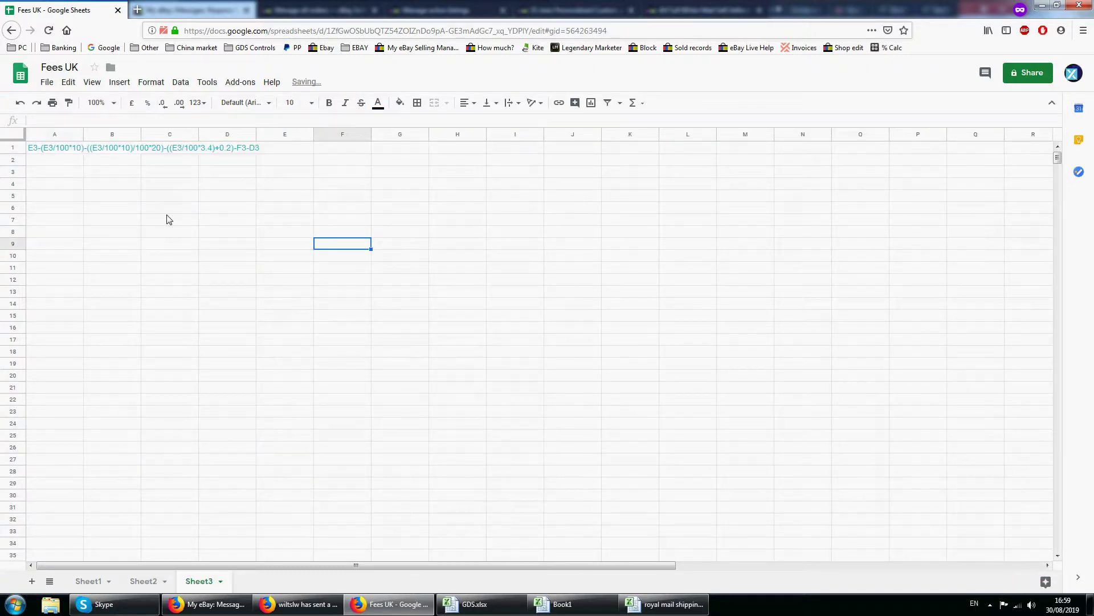
Enter the heading Date in B3 of Sheet3
left_click(128, 174)
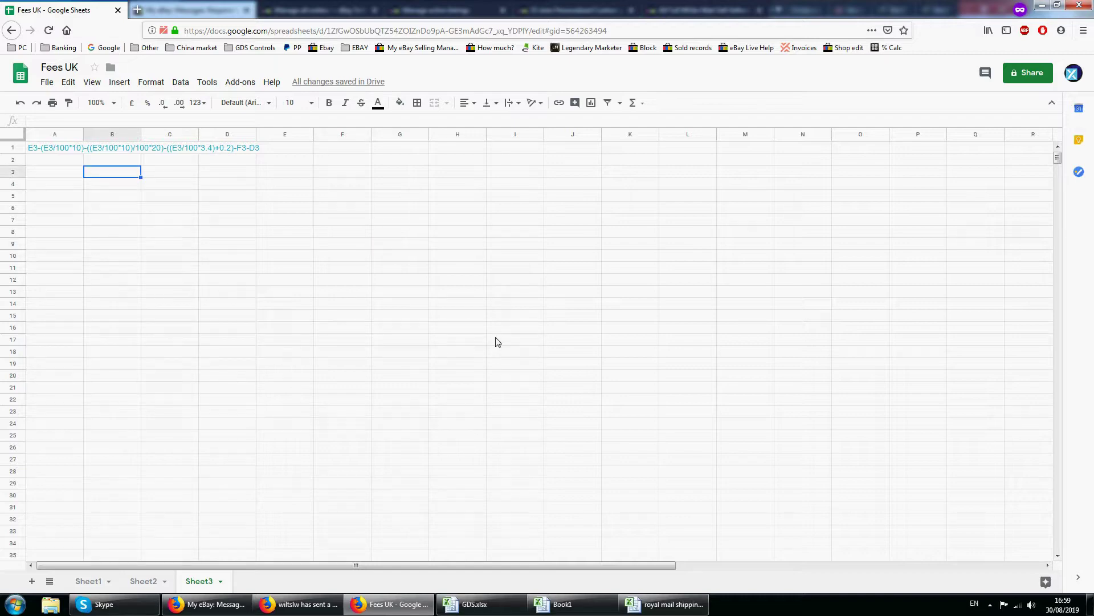
type("Date")
key("Tab")
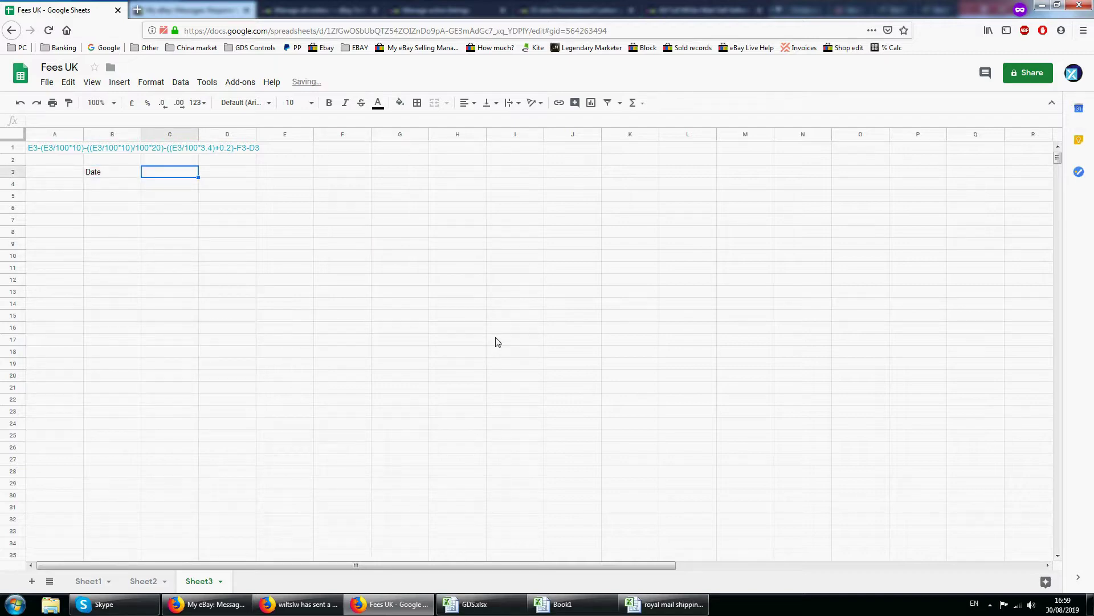
Copy the heading row B2:G2 from Sheet2 into Sheet3, starting at B3
left_click(144, 581)
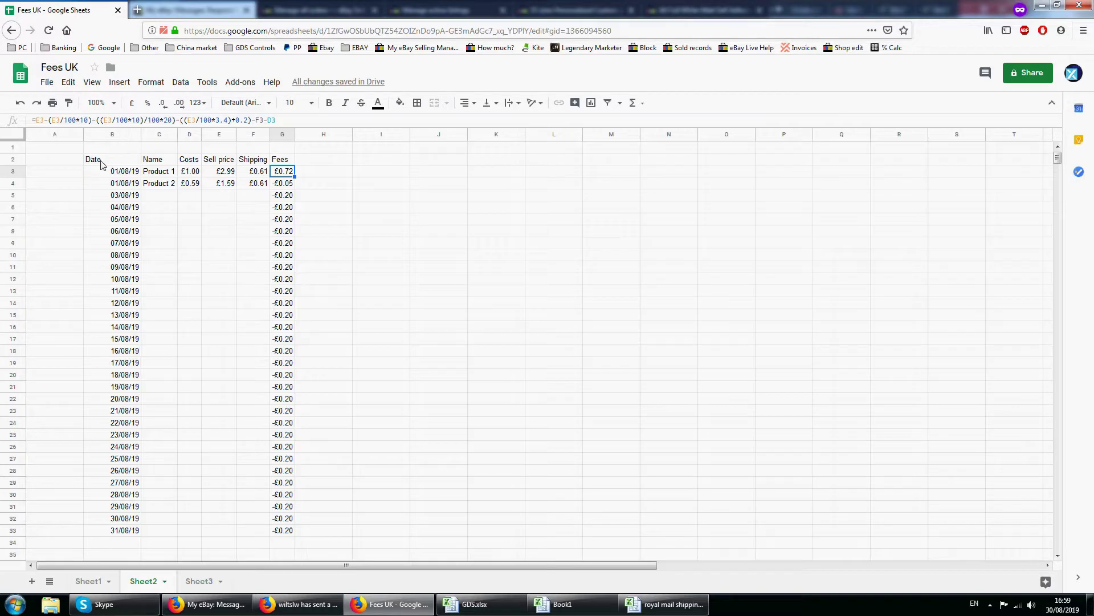
left_click_drag(114, 159, 282, 160)
key("ctrl+c")
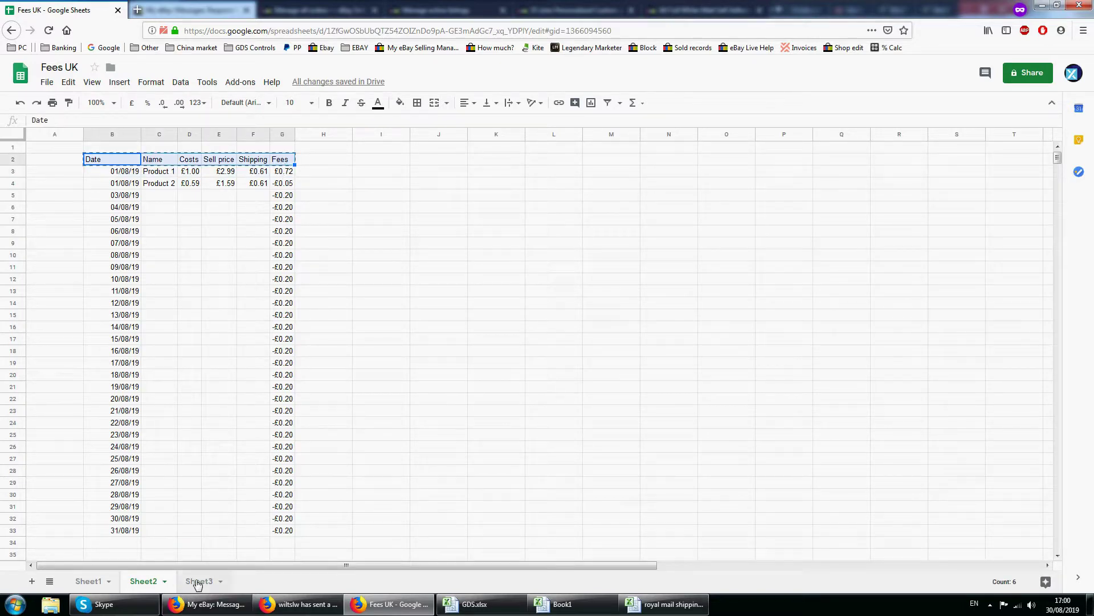
left_click(199, 581)
left_click(111, 172)
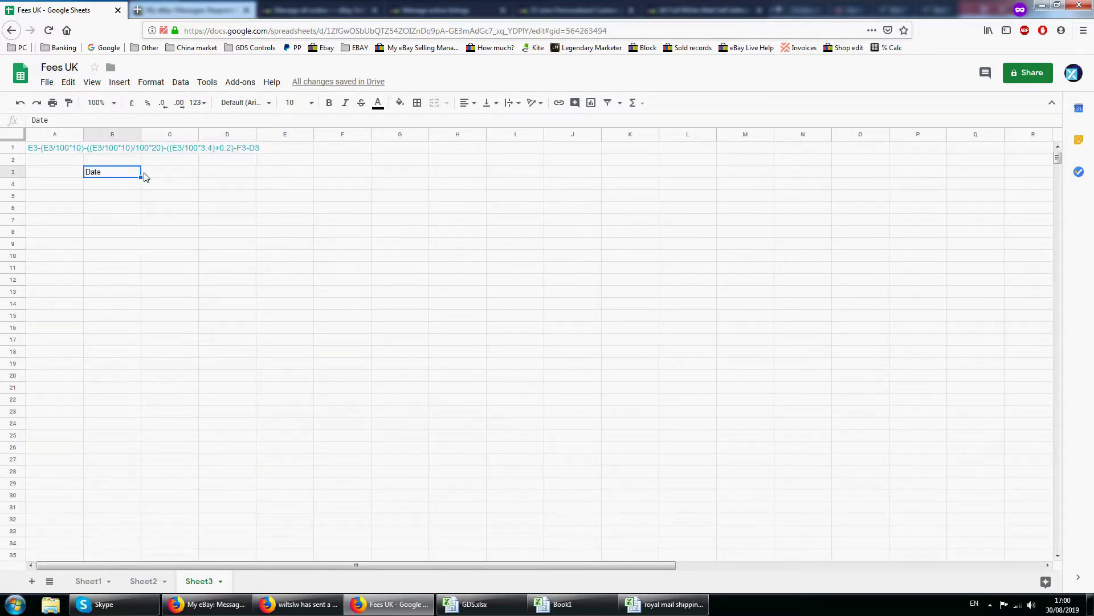
key("ctrl+v")
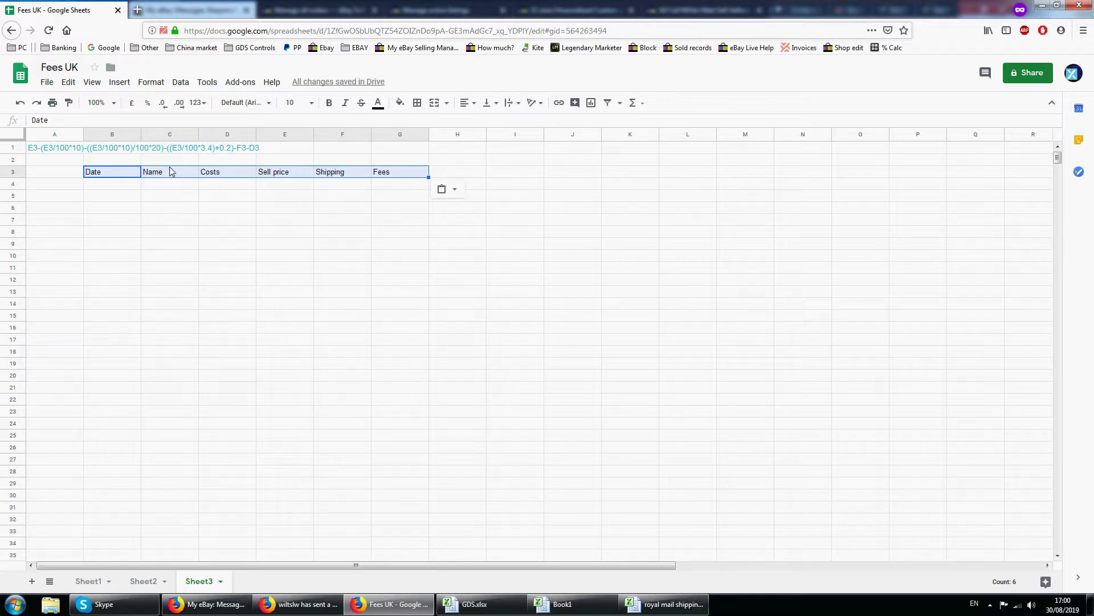
left_click(119, 177)
left_click(180, 177)
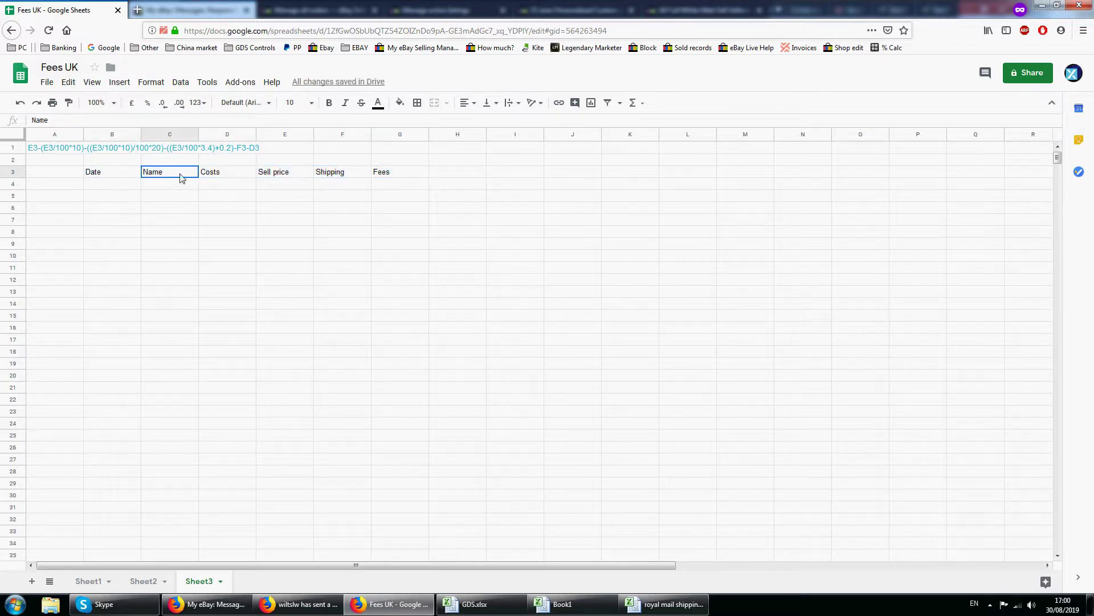
left_click(238, 178)
left_click(228, 186)
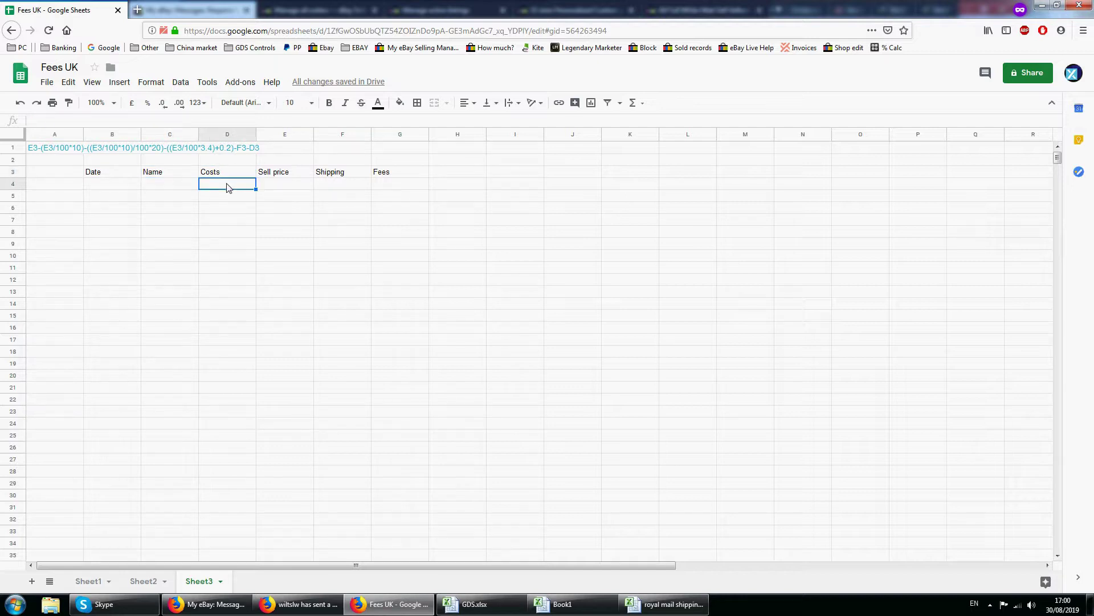
left_click(308, 174)
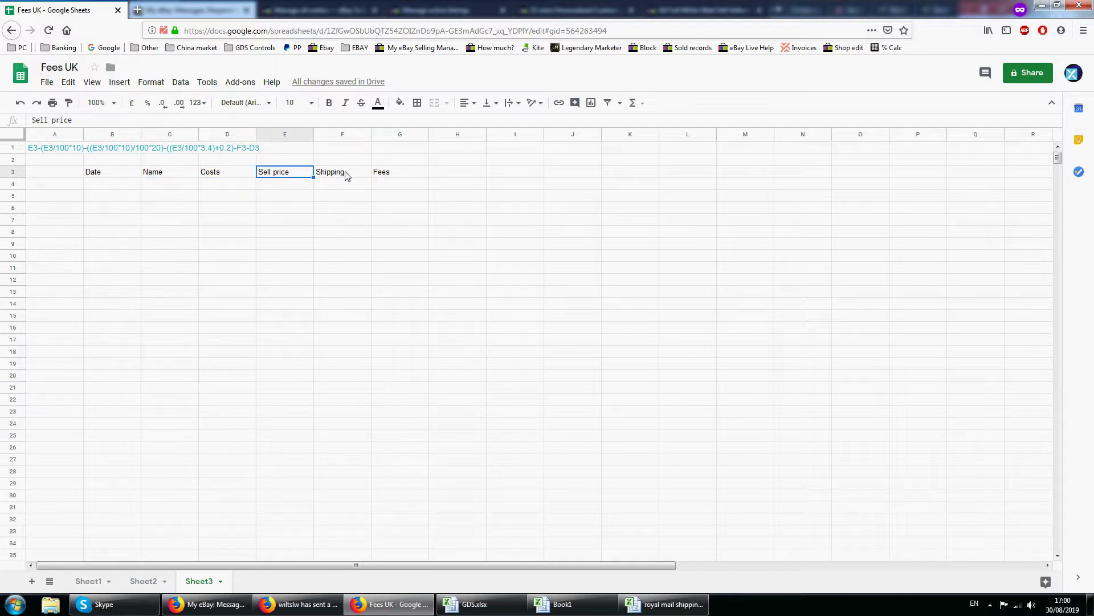
left_click(349, 176)
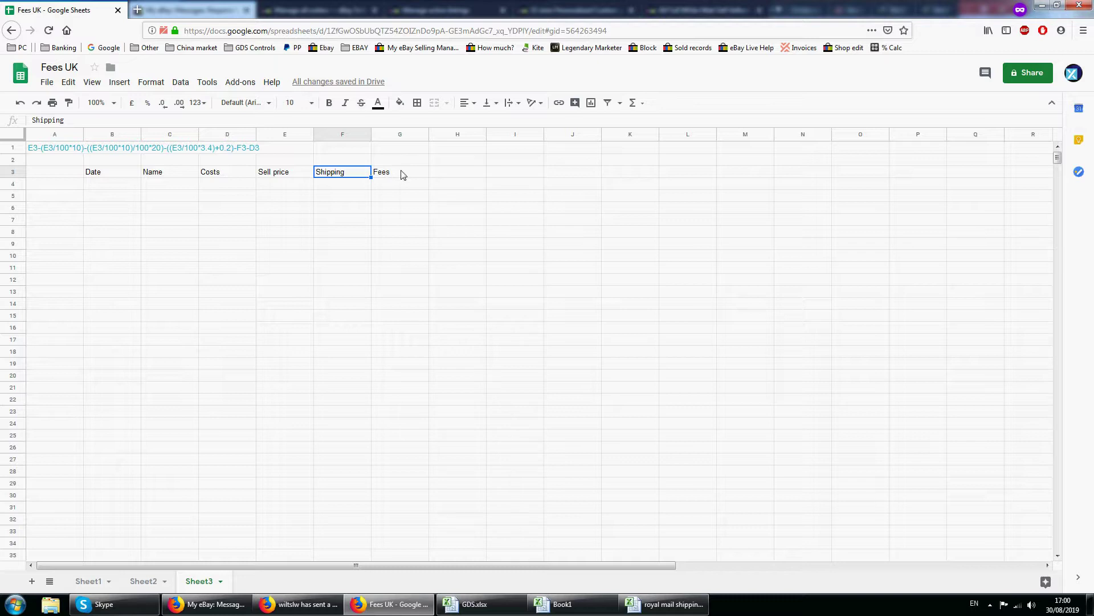
Replace the Fees heading in G3 with "eBay fees 10%" and add the heading "eBay fee VAT" in H3
left_click(403, 174)
type("EBay")
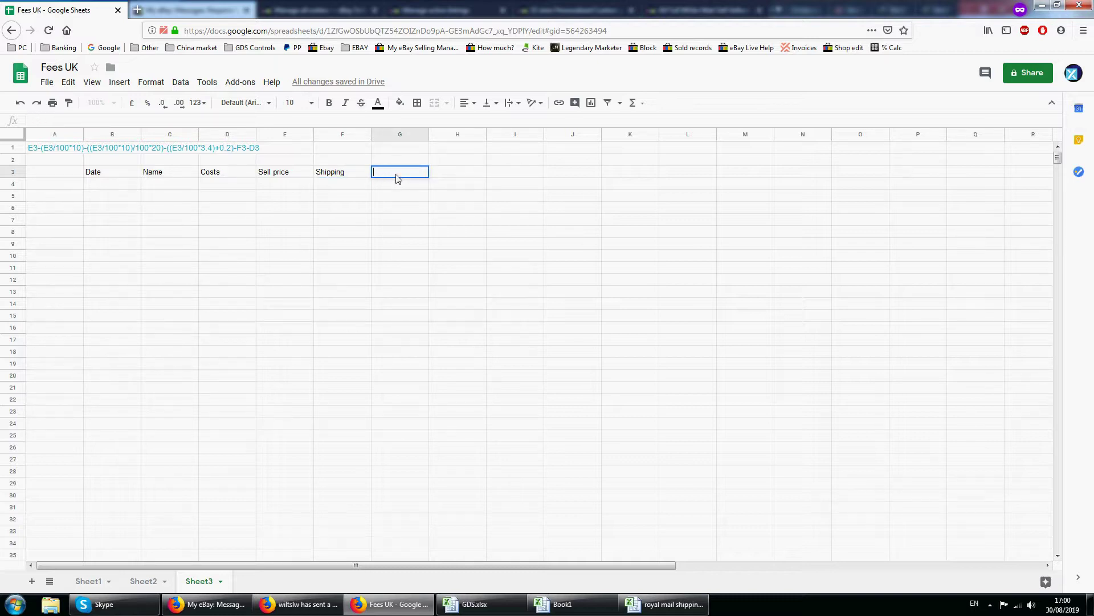
type("eBay fees 10%")
key("Tab")
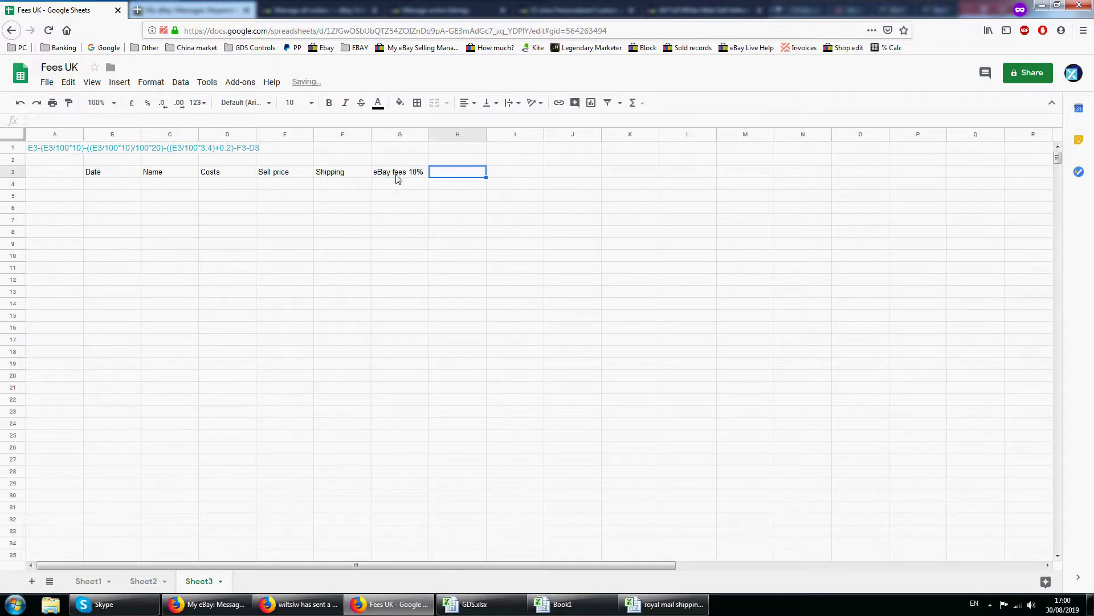
type("eBay fee VAT")
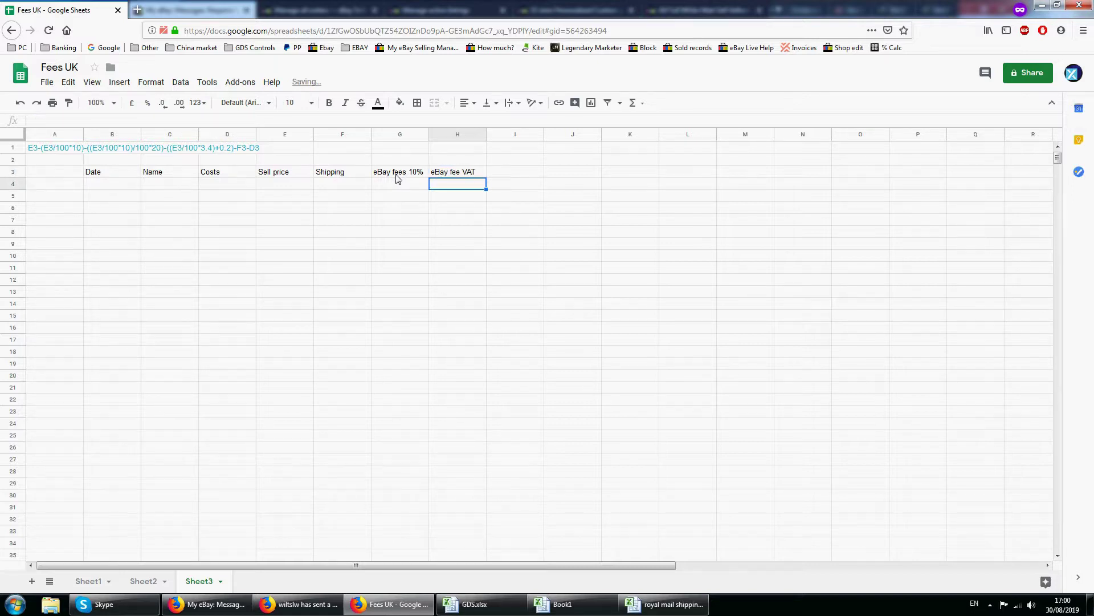
key("Tab")
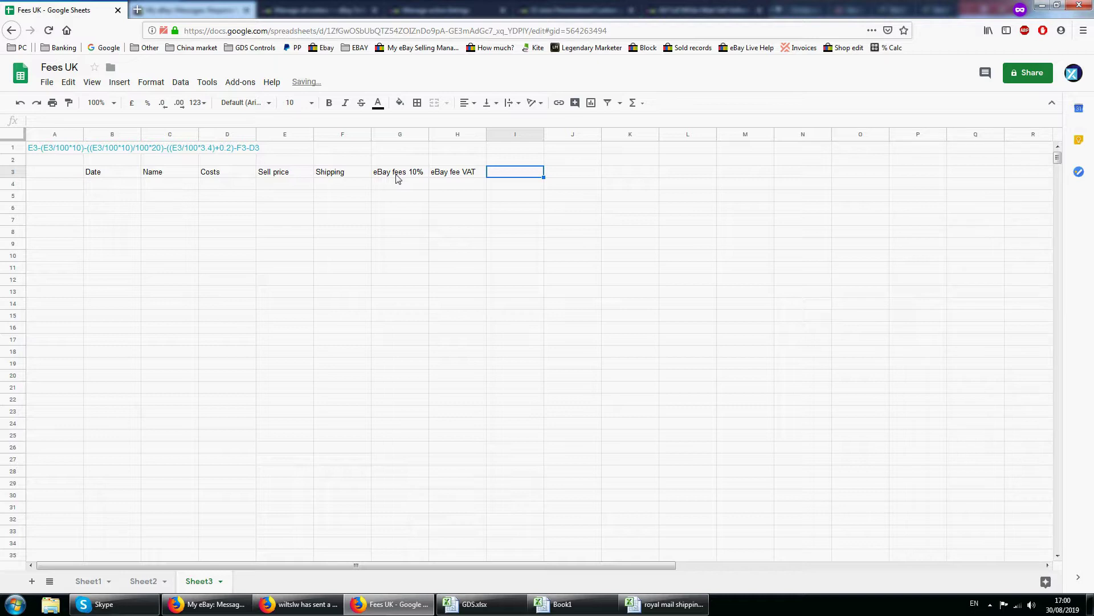
Add the headings "PP fees + 0.2" in I3 and "Supplies" in J3
type("PP fees + 0.2")
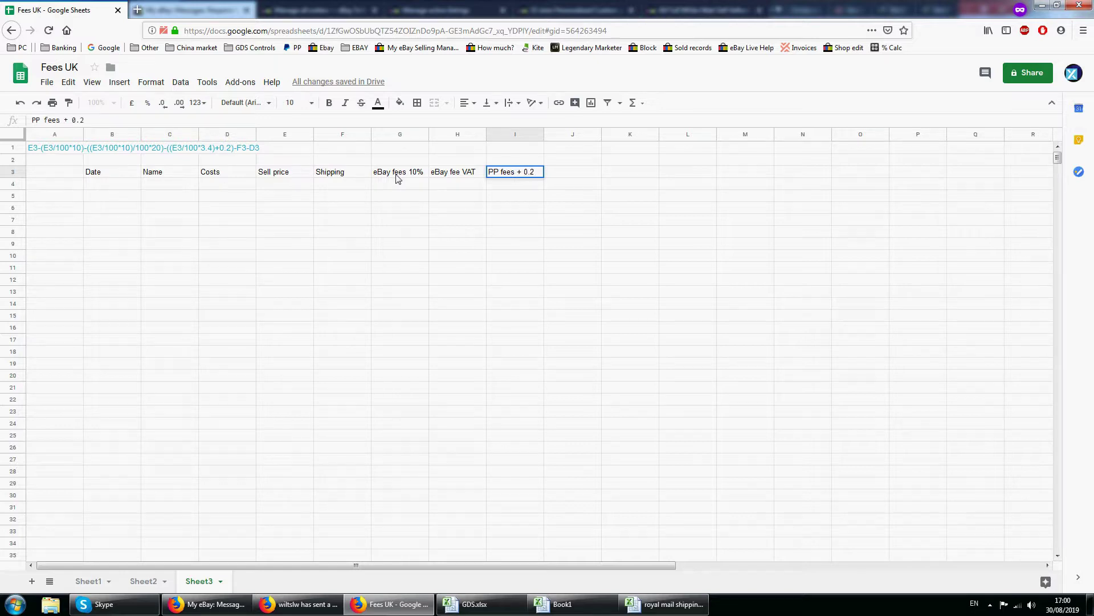
key("Return")
left_click(576, 174)
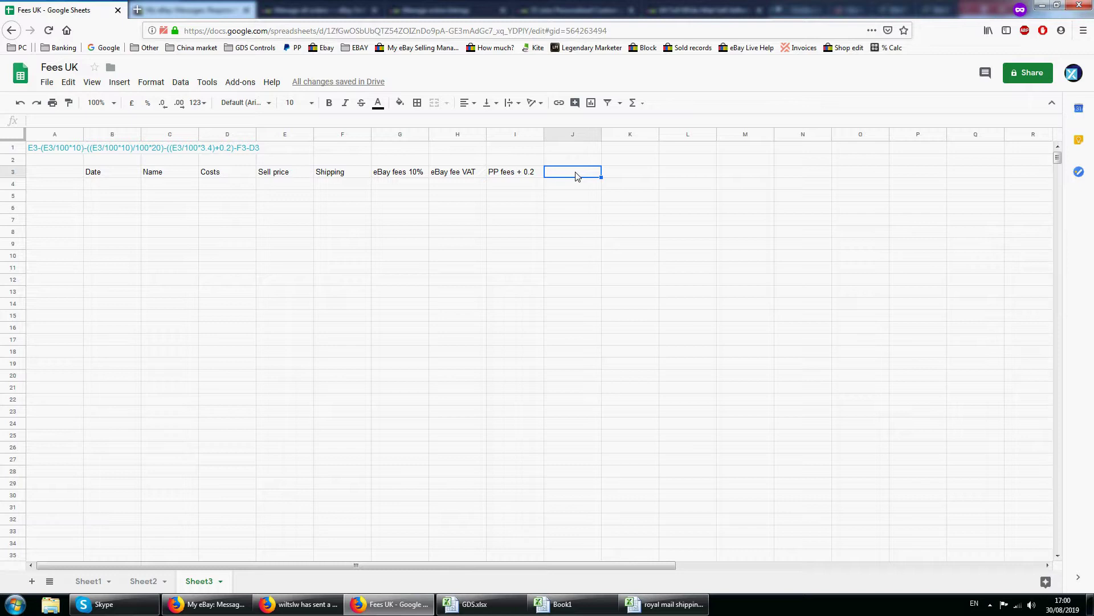
type("Mat")
key("BackSpace")
key("BackSpace")
key("BackSpace")
key("BackSpace")
type("es")
key("Return")
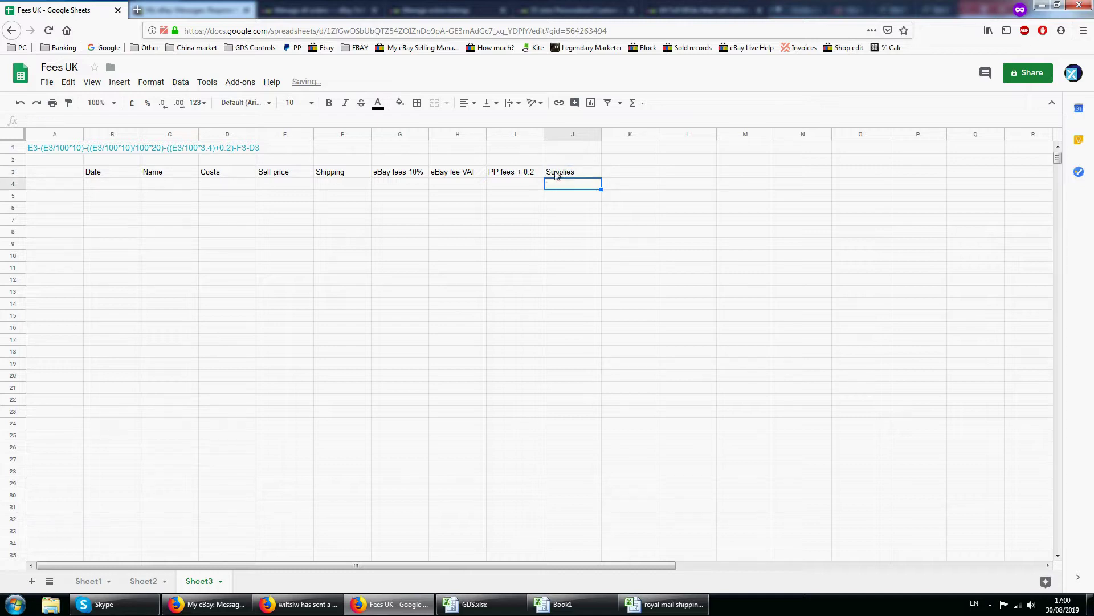
Enter the date 01/08/19 in B4 under the Date heading
left_click(125, 188)
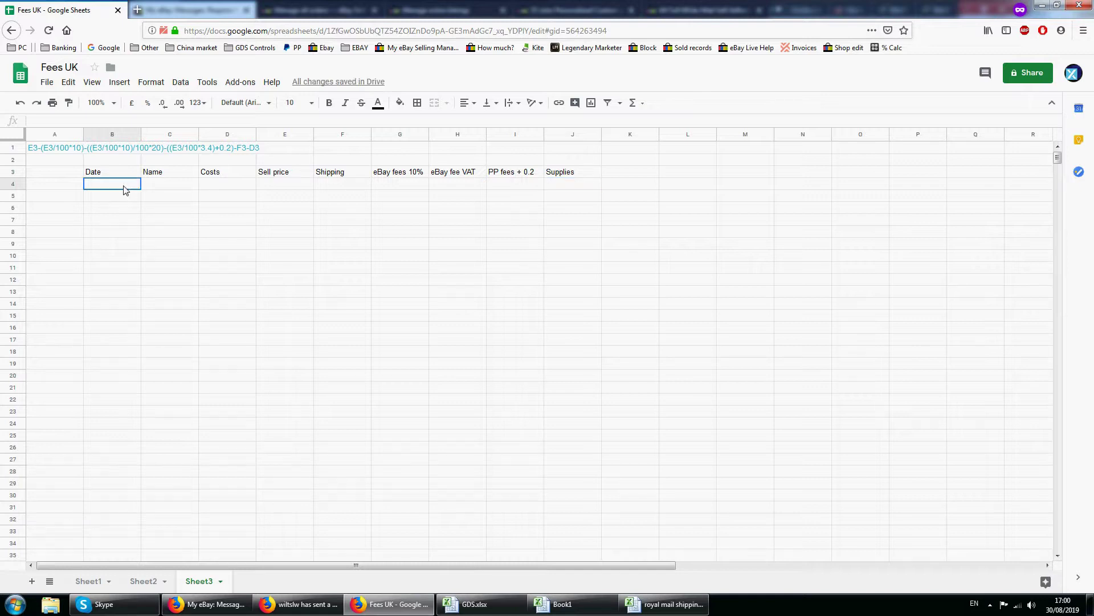
type("01/08/19")
key("Return")
key("Up")
key("Right")
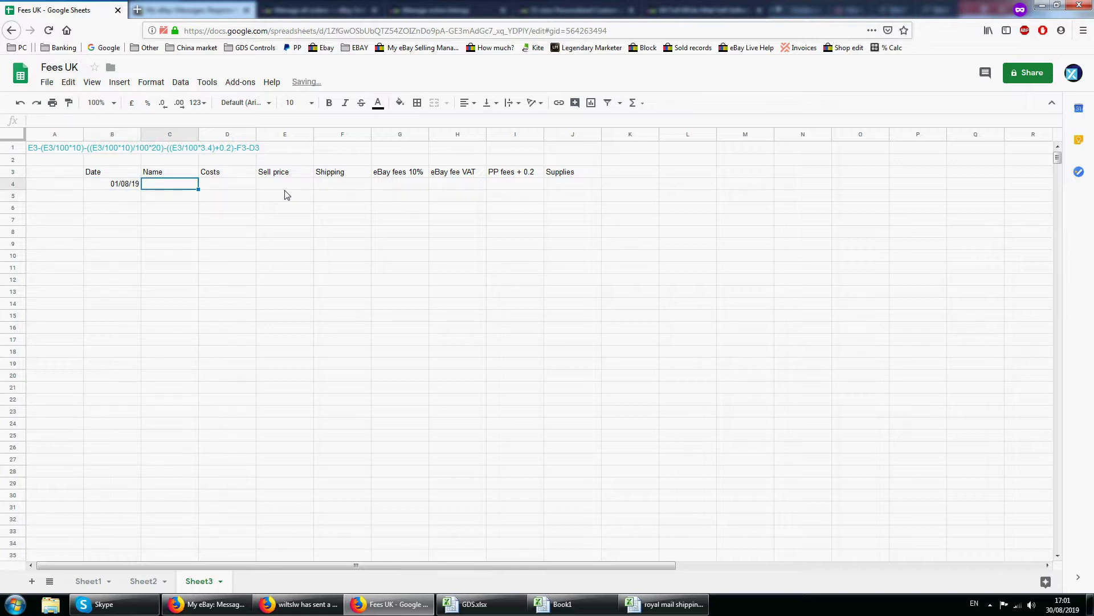
Enter the name "Peroduct 1" in C4 and a cost of 1 in D4
type("Peroduct 1")
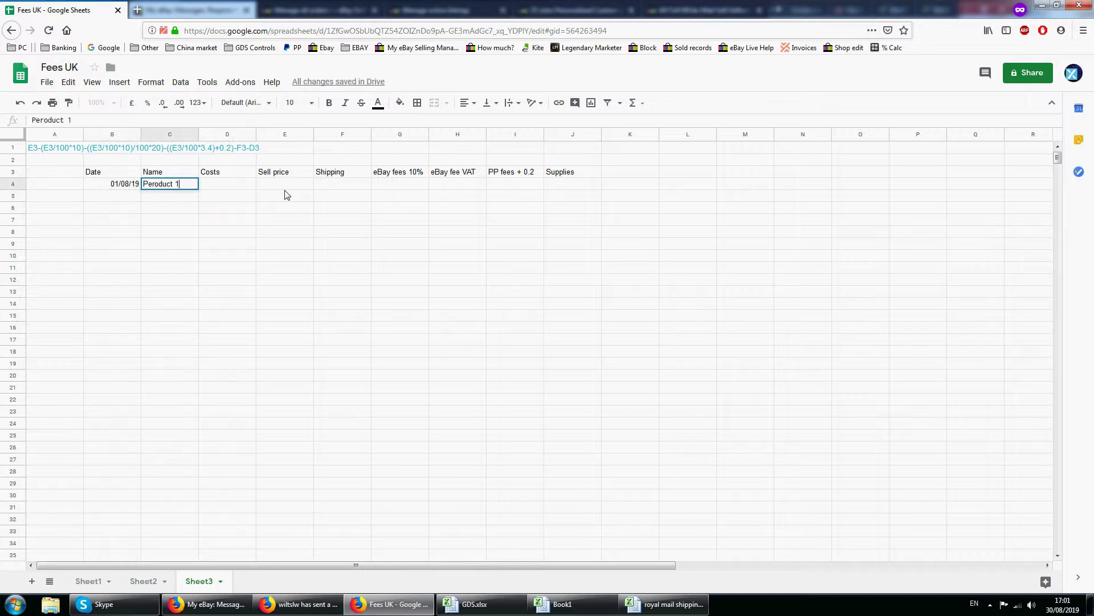
key("Return")
key("Up")
key("Right")
type("1")
Enter a sell price of 2.99 in E4 and a shipping cost of 0.61 in F4
key("Up")
key("Right")
key("Right")
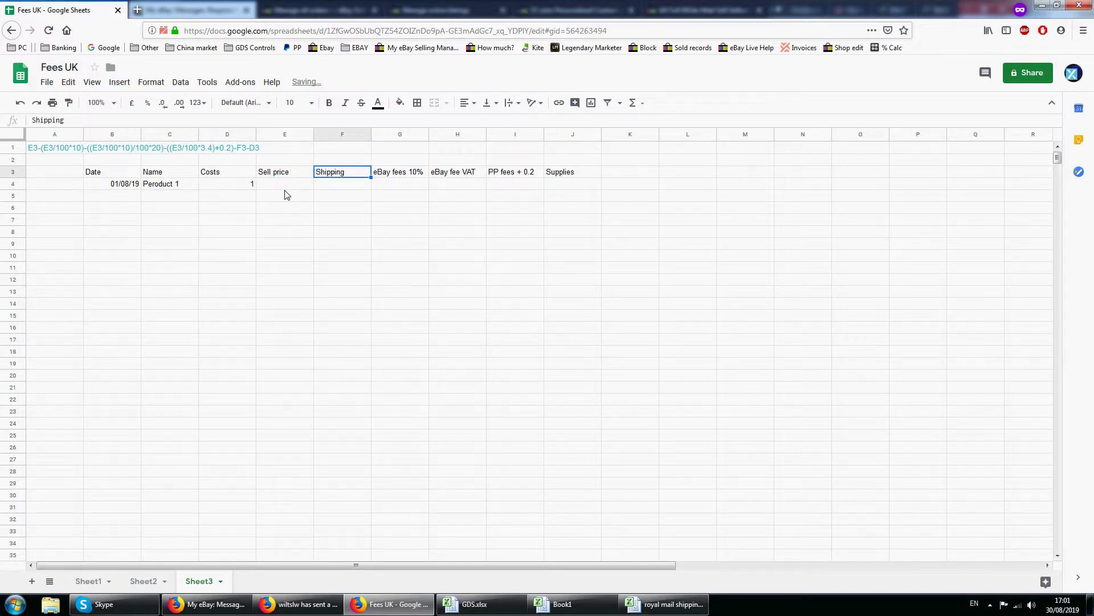
left_click(286, 195)
key("Up")
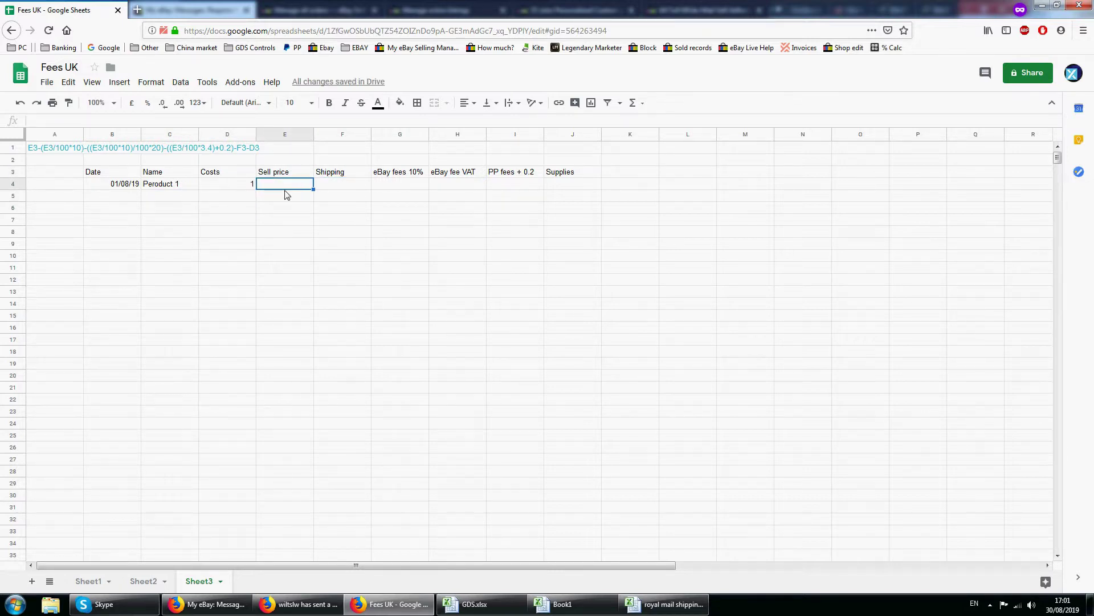
type("2.99")
key("Tab")
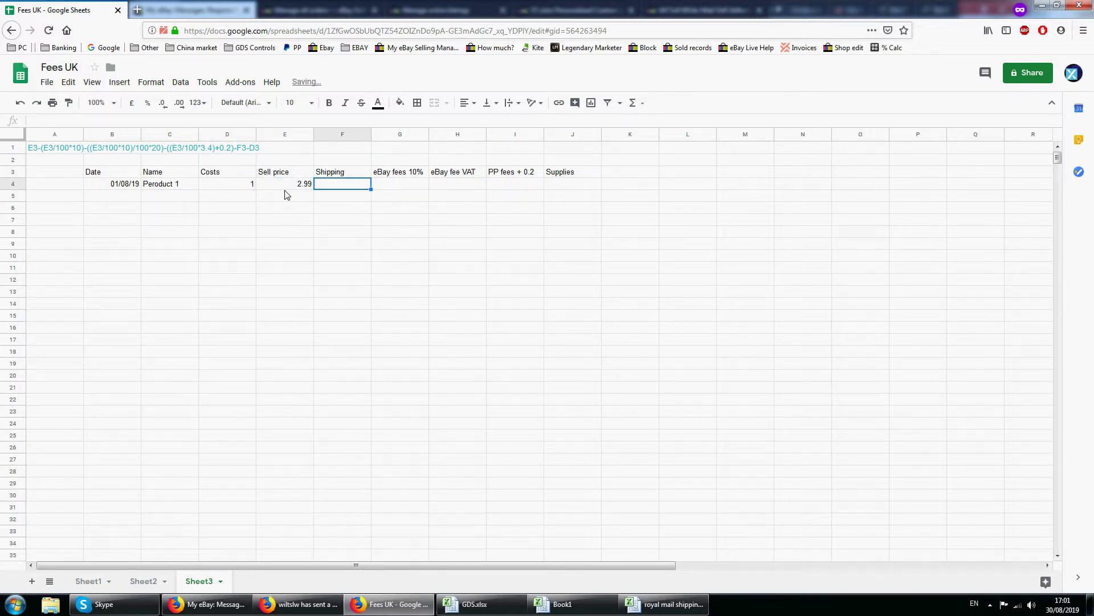
type("0.61")
key("Tab")
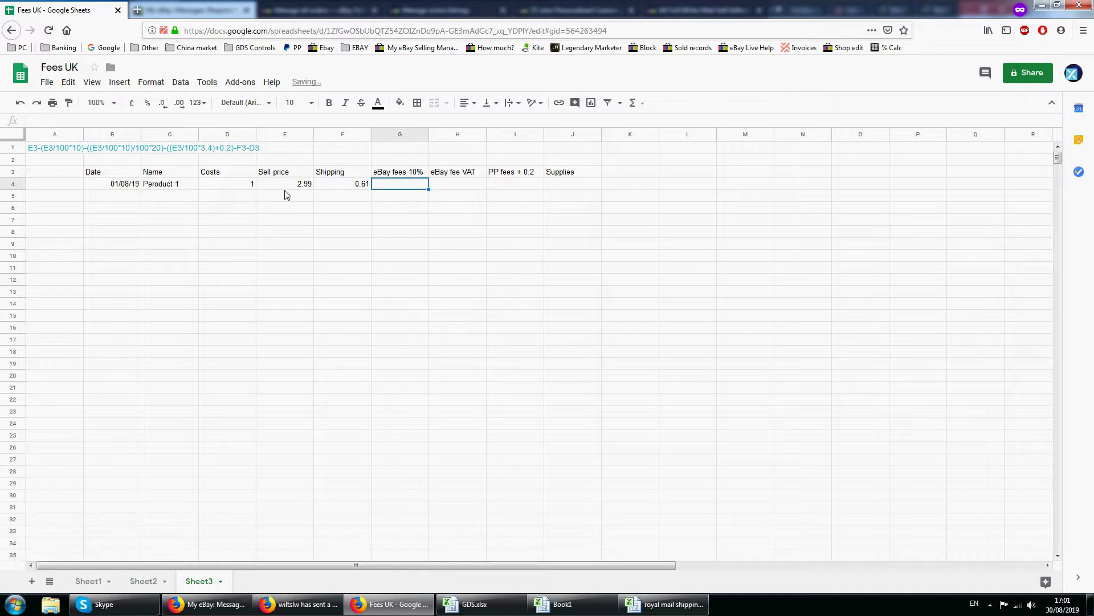
Calculate the 10% eBay fee in G4 from the sell price with the formula =E4/100*10
type("=")
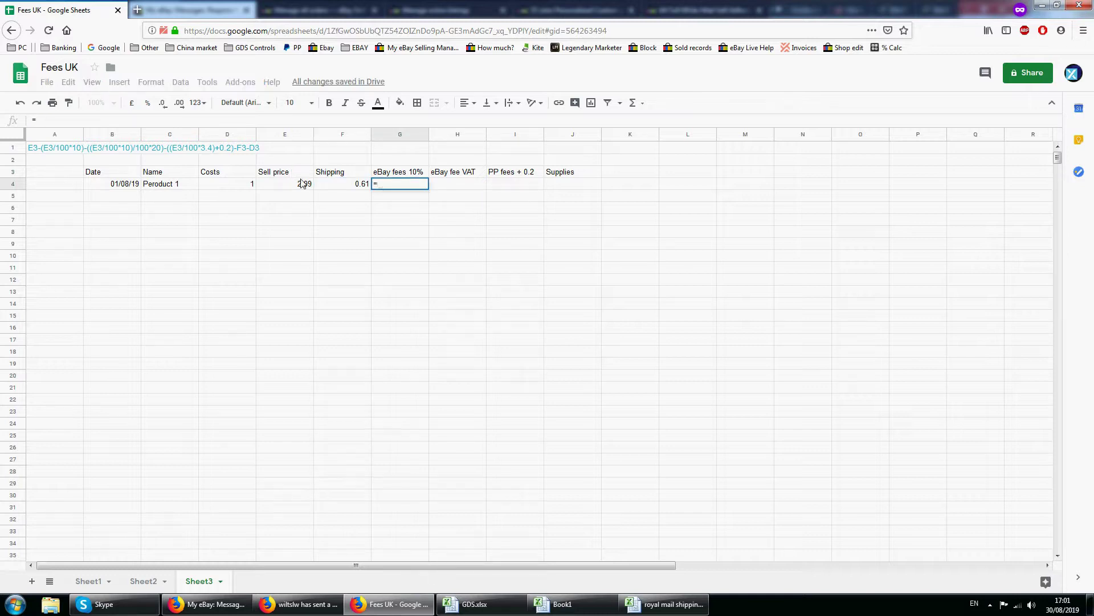
left_click(300, 187)
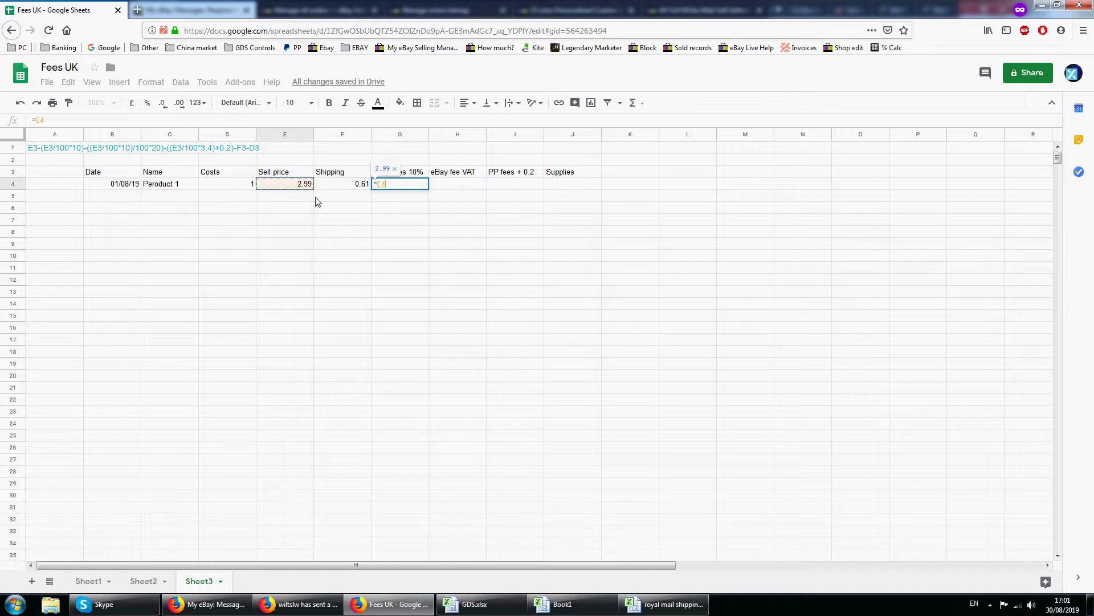
type("/100*")
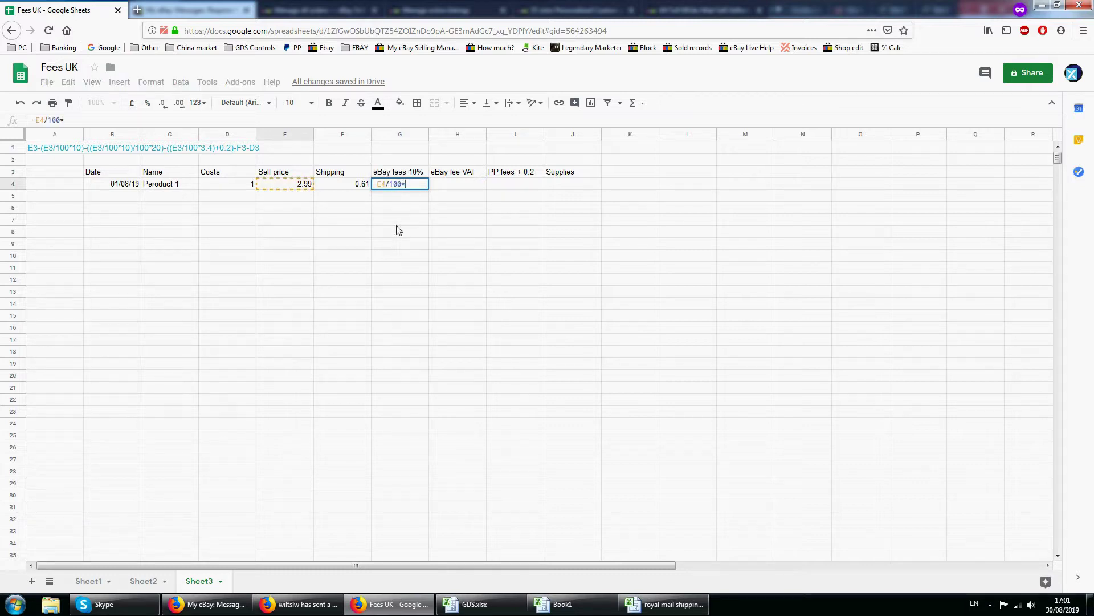
type("10")
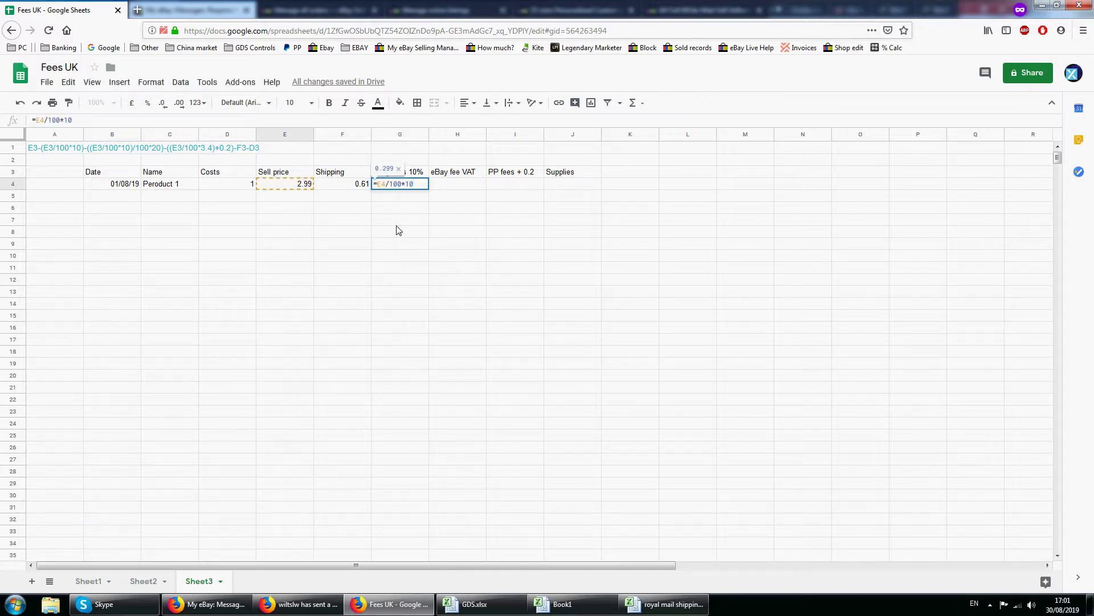
key("Return")
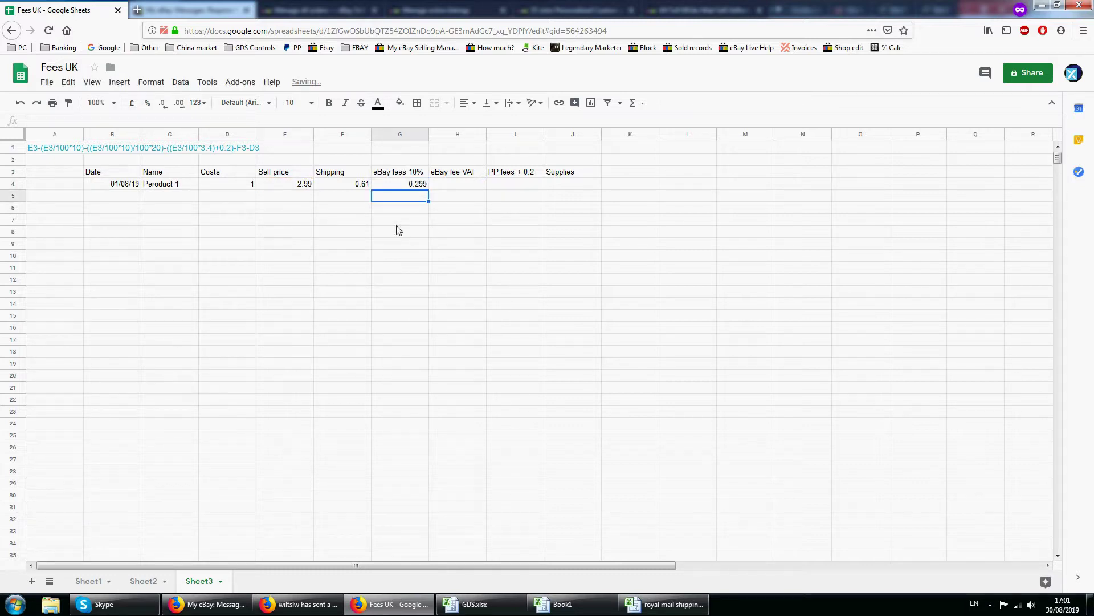
Calculate the VAT on the eBay fee in H4 with the formula =G4/100*20
left_click(454, 187)
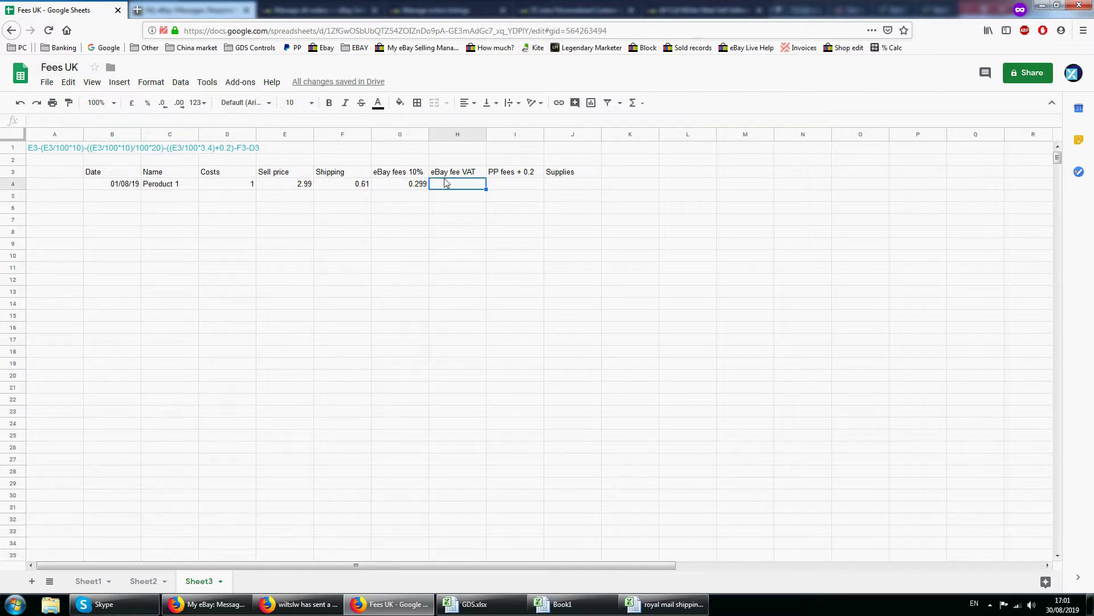
type("=")
left_click(420, 187)
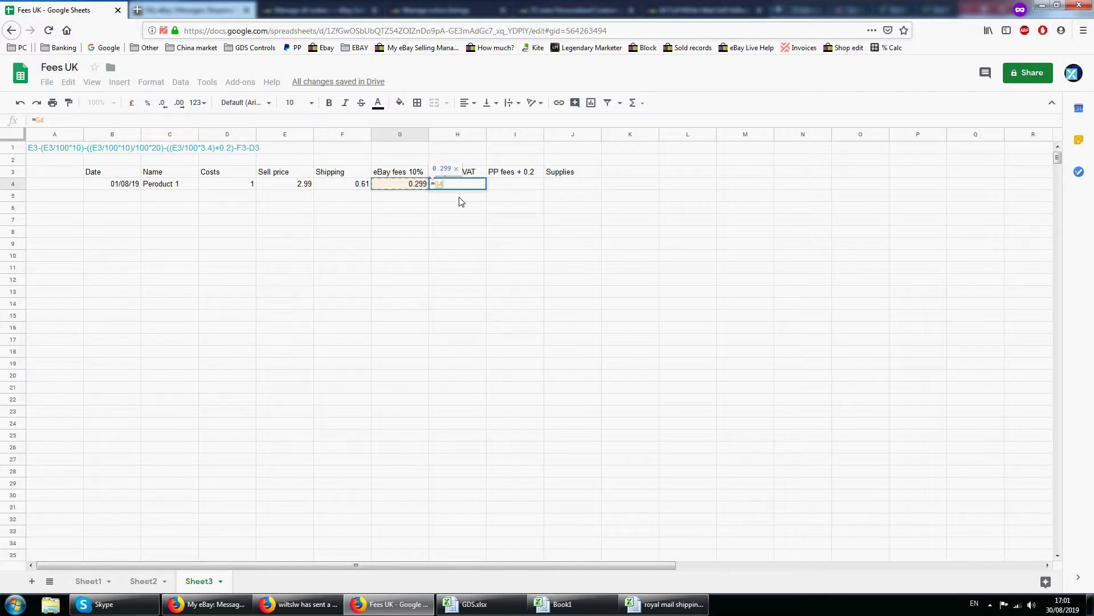
type("/100")
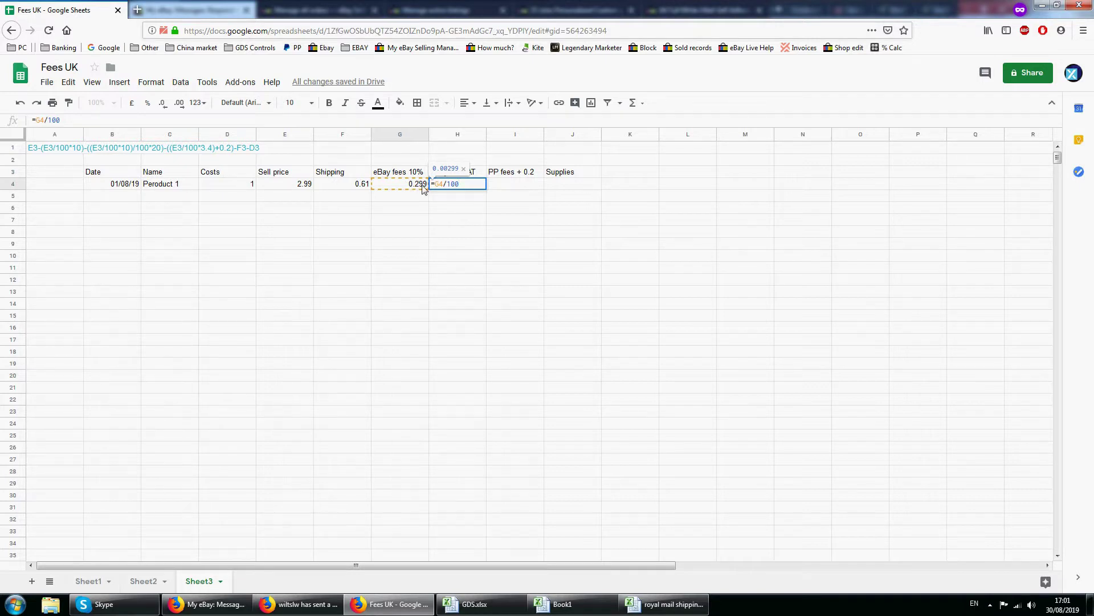
type("*20")
key("Return")
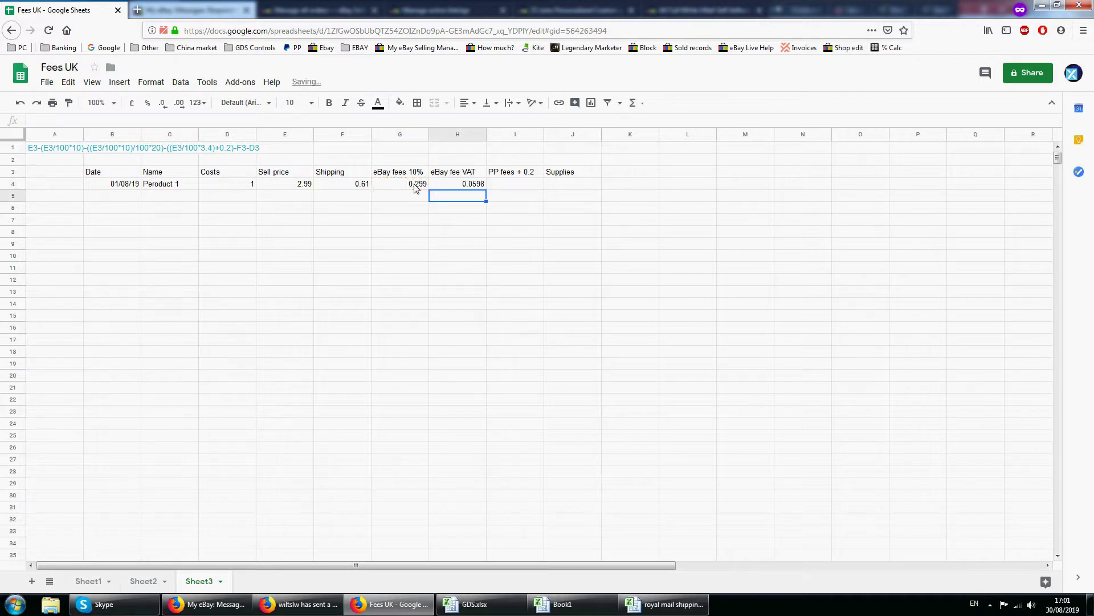
Calculate the PayPal fee in I4 from the sell price with the formula =(E4/100*3.4)+0.2
left_click(523, 185)
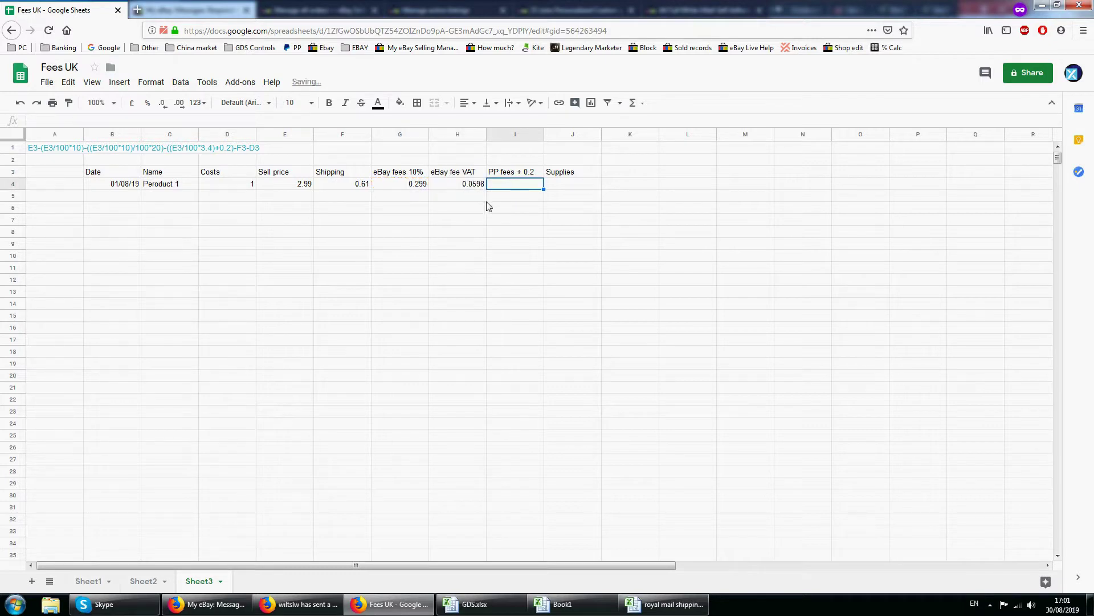
type("=")
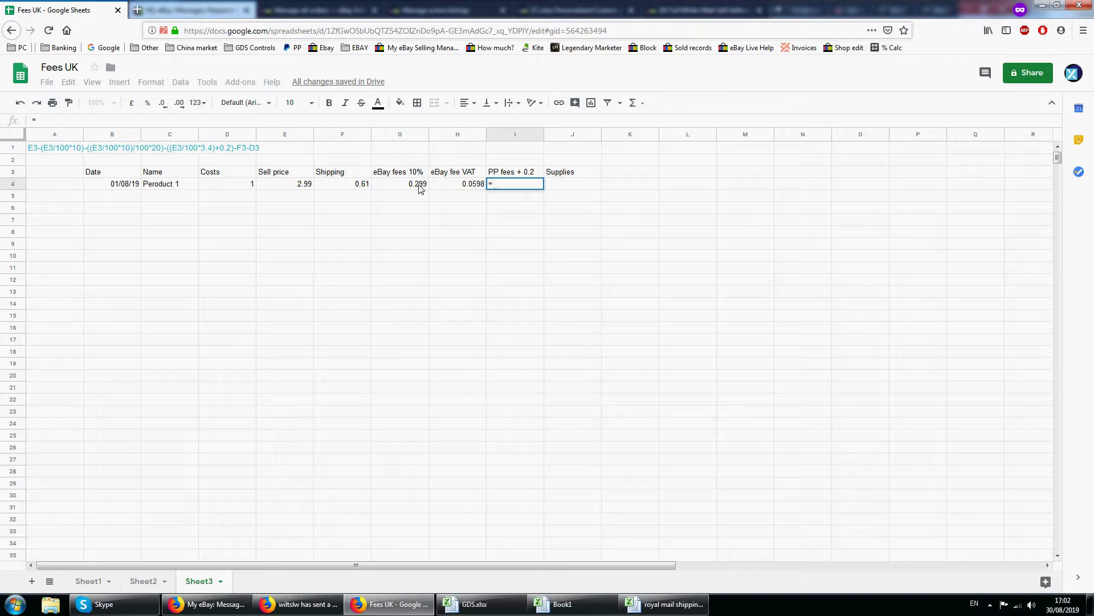
left_click(298, 187)
type("/100")
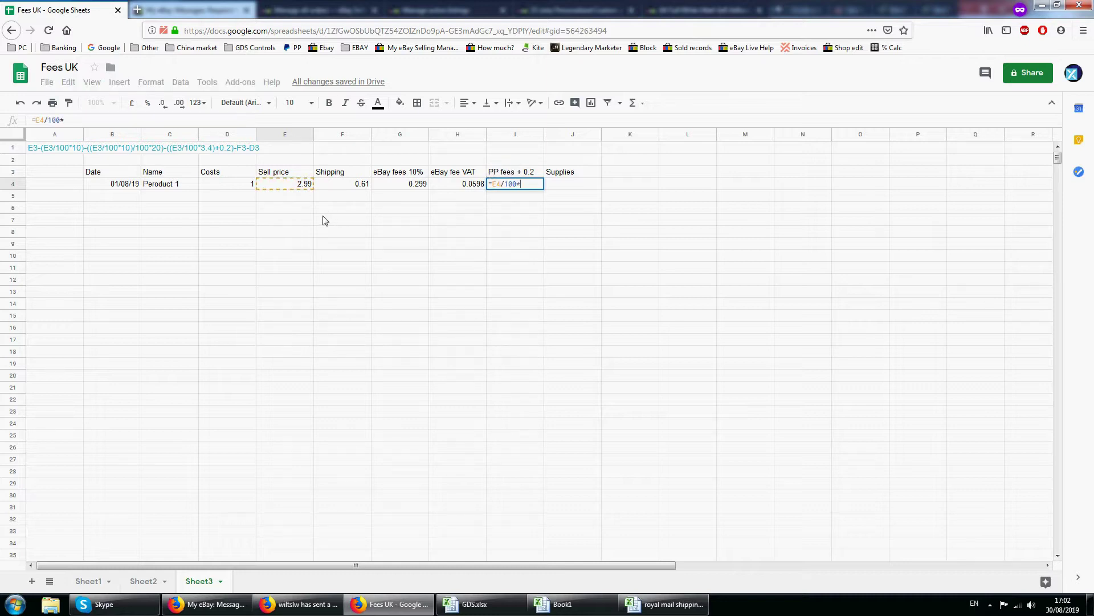
type("*3.4")
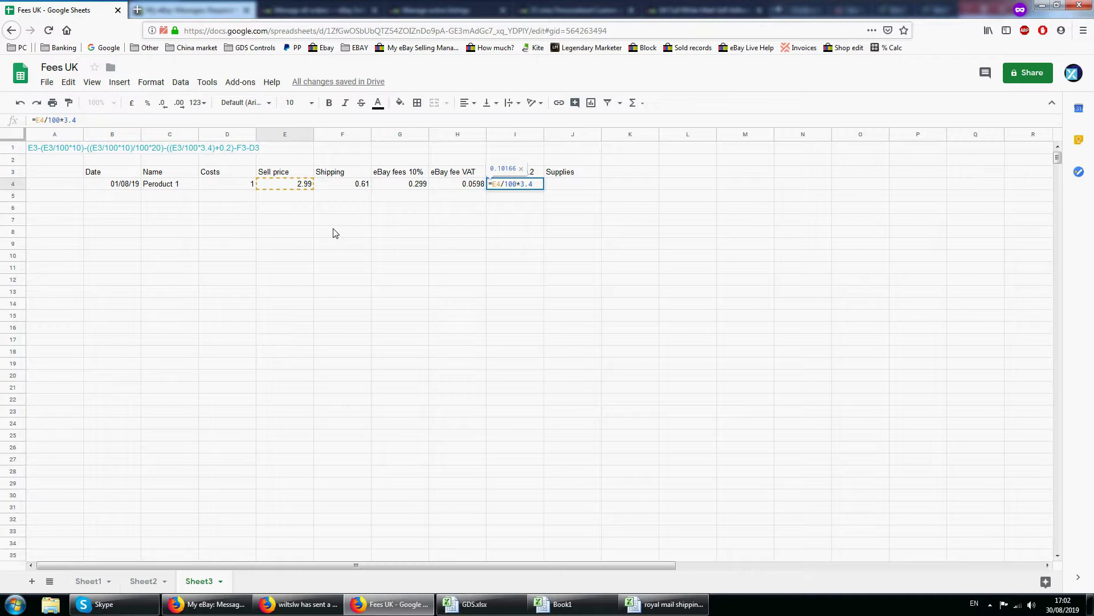
type("+0.2")
left_click(533, 184)
type(")")
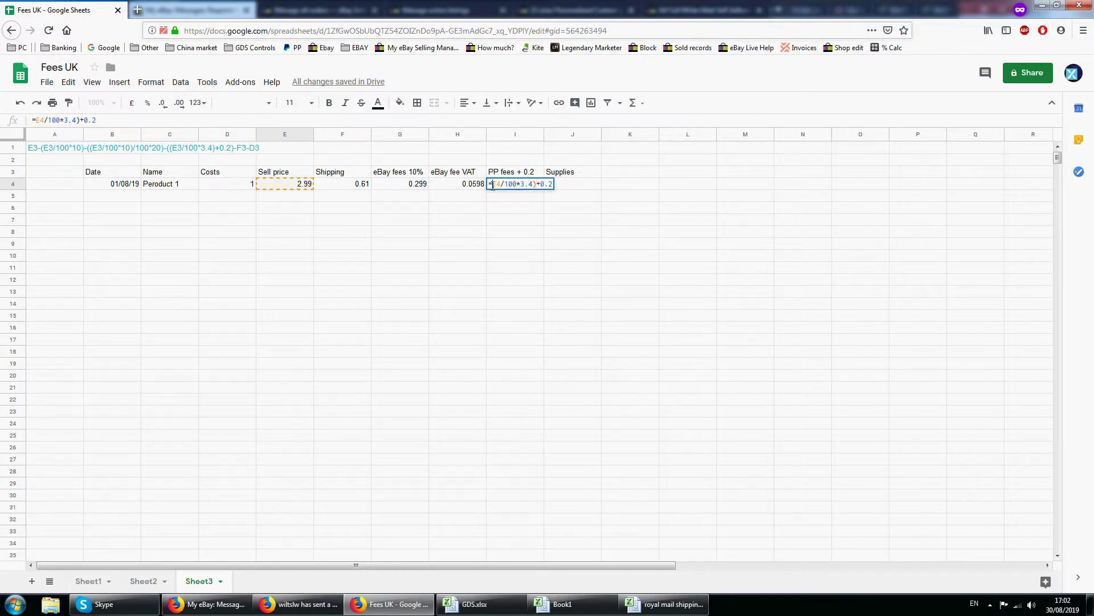
type("(")
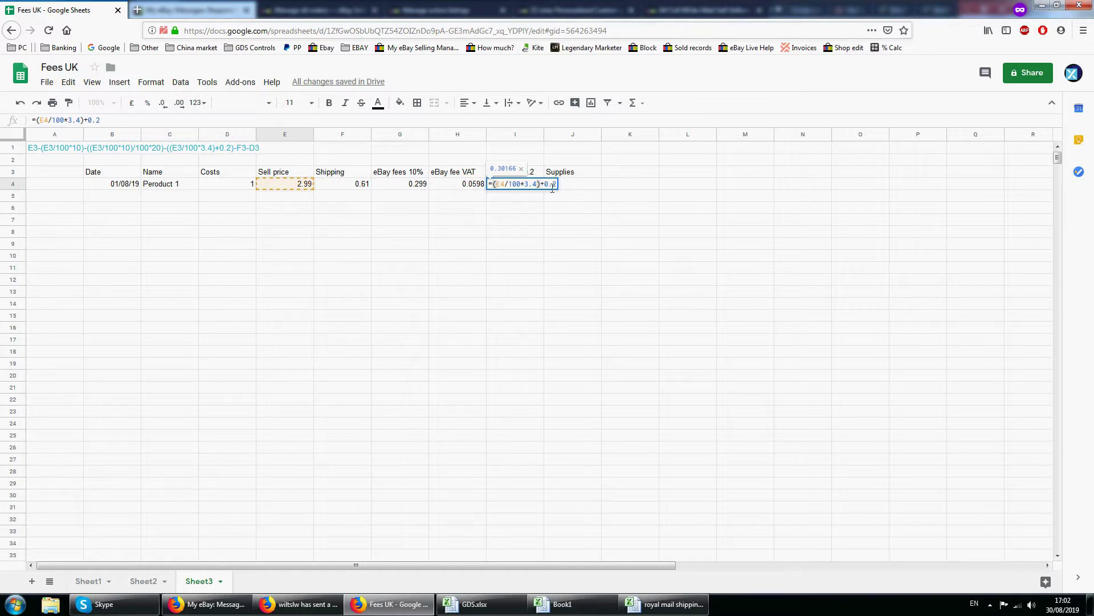
key("Return")
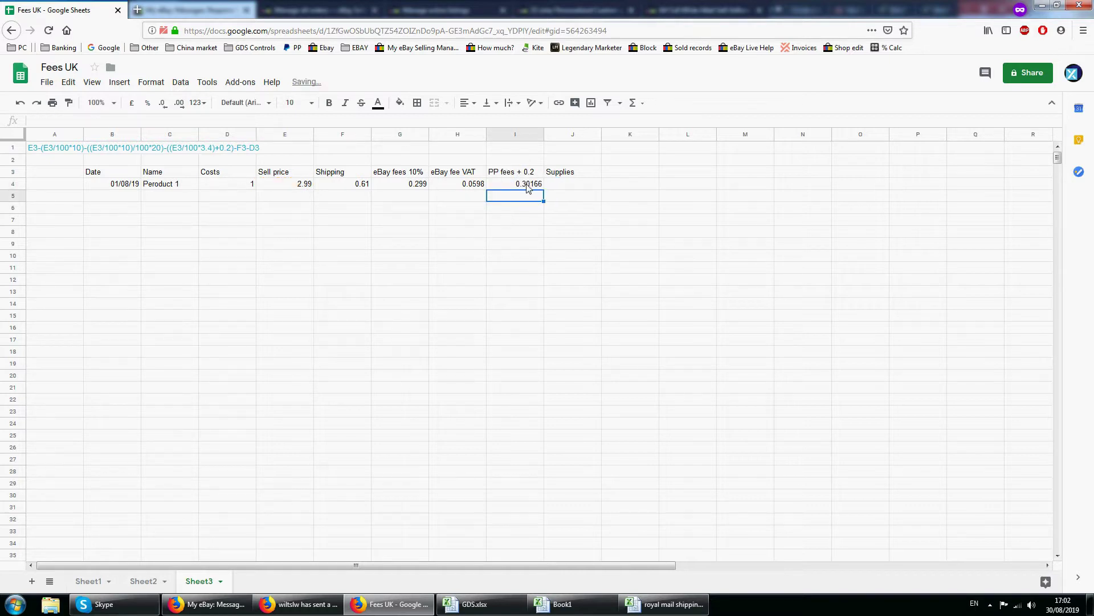
Enter a supplies cost of 0.25 in J4
left_click(572, 187)
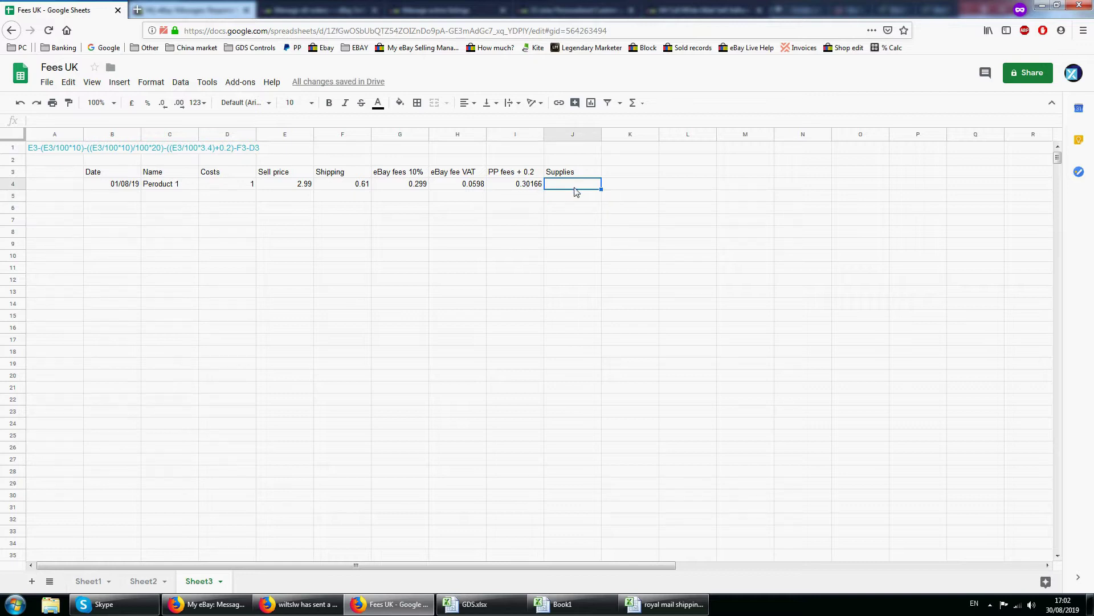
type("0.25")
key("Return")
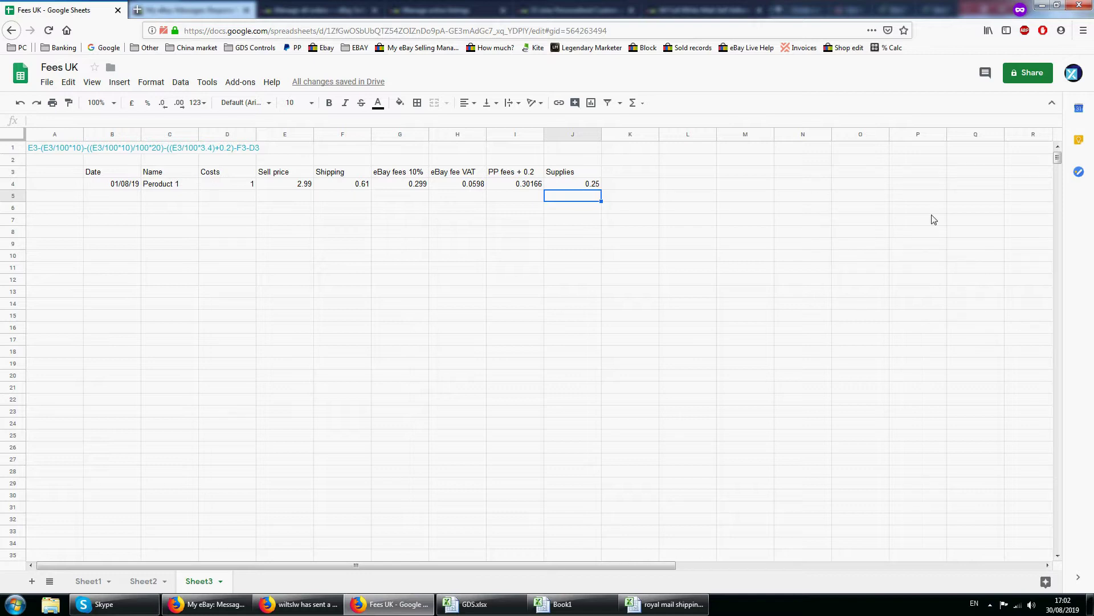
left_click_drag(789, 174, 803, 270)
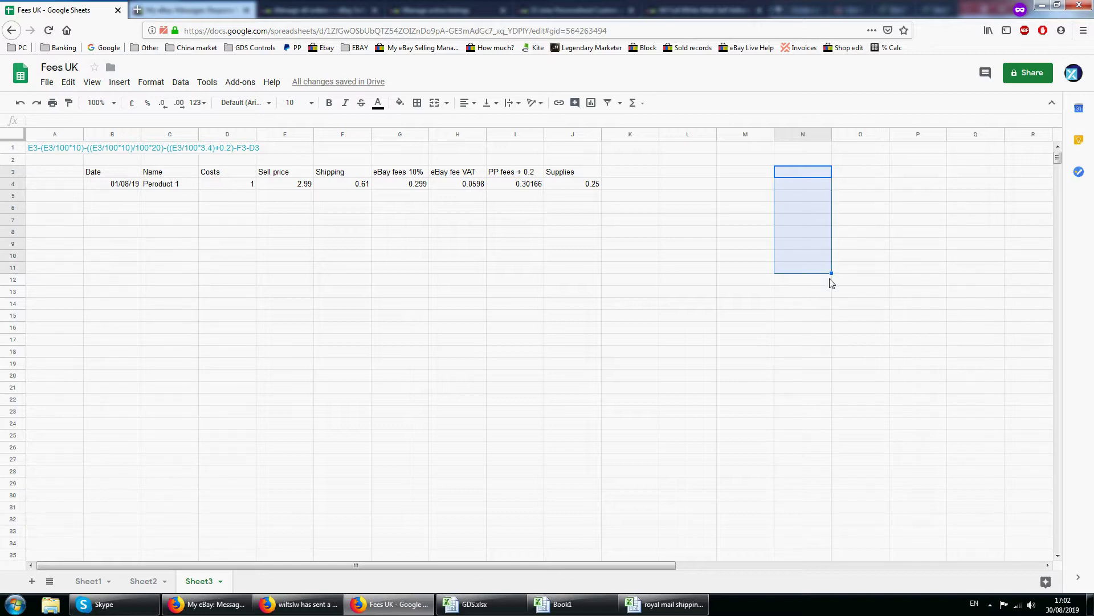
left_click(865, 284)
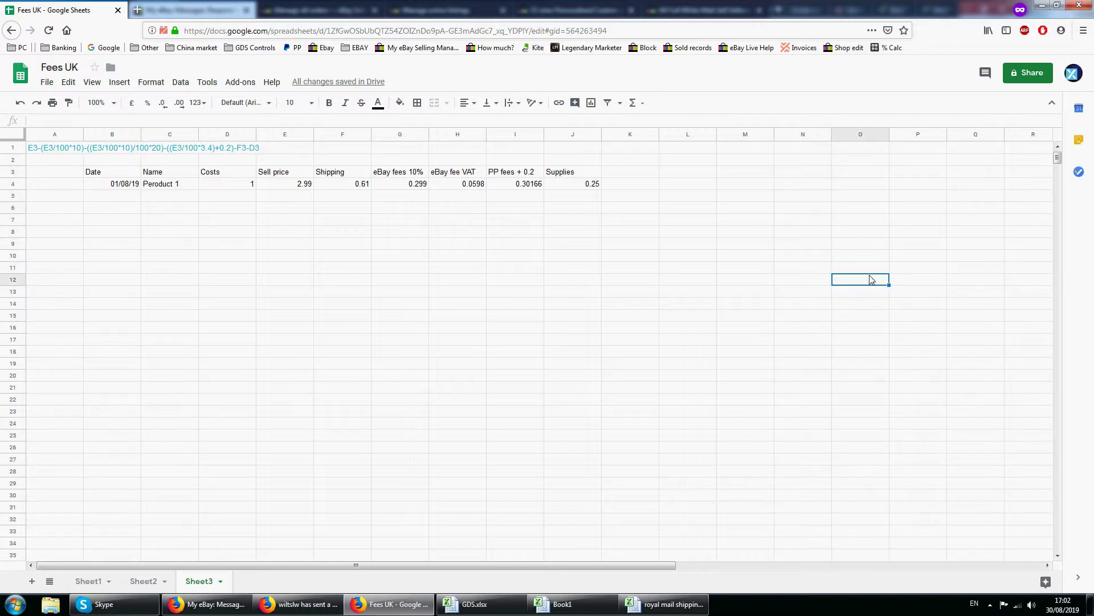
Add the heading "Total to pay" in K3, beside the Supplies heading
left_click(633, 176)
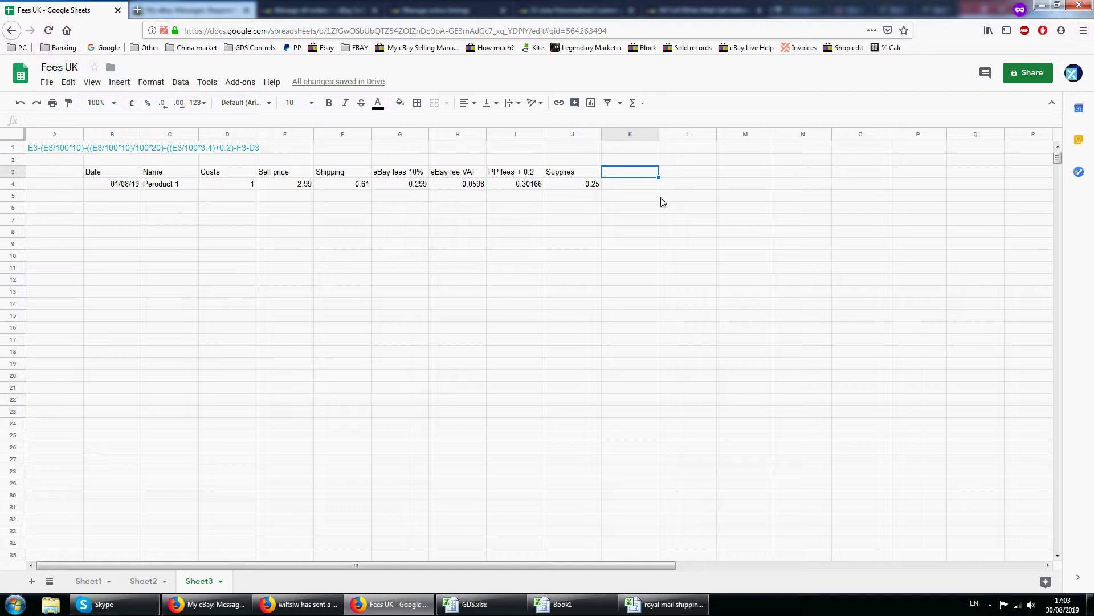
type("Total to tapy")
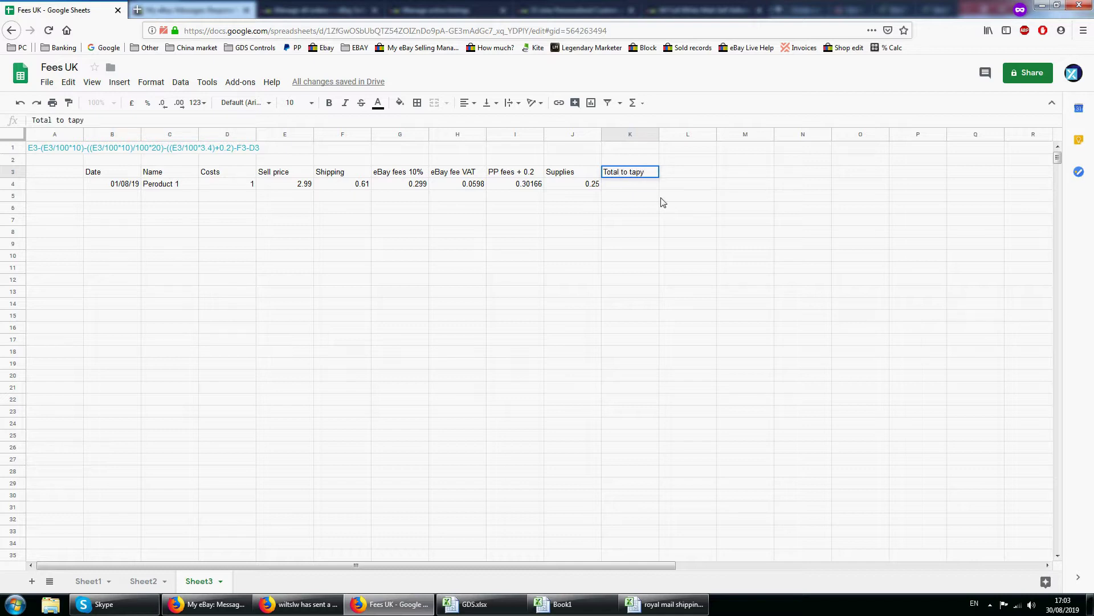
key("BackSpace")
key("BackSpace")
type("pay")
key("Return")
Add up shipping, eBay fee, VAT, PayPal fee and supplies in K4 with the formula =F4+G4+H4+I4+J4
type("=")
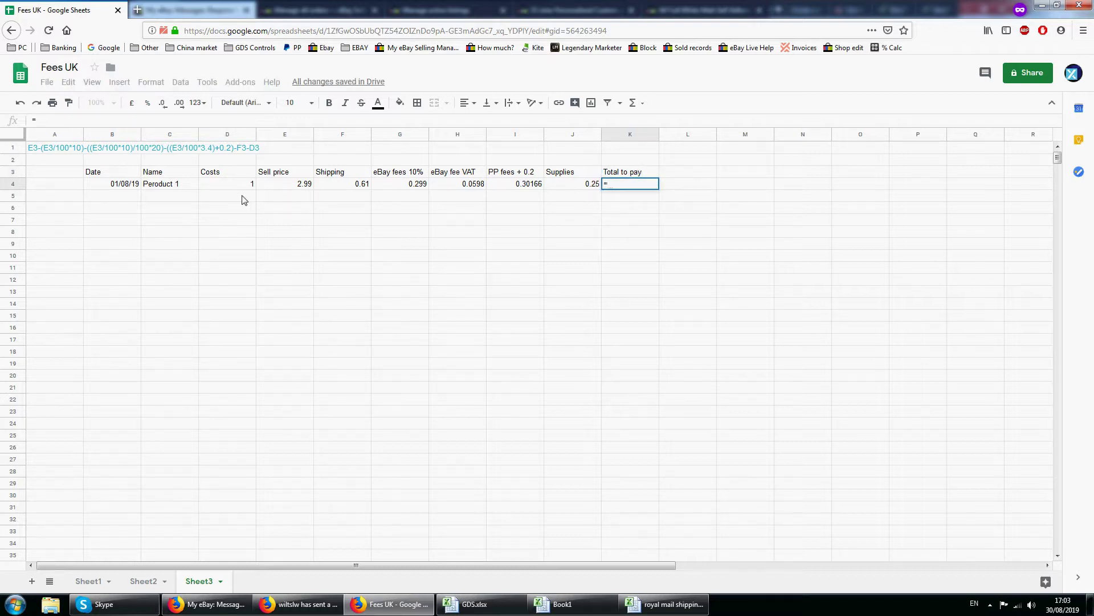
left_click(352, 190)
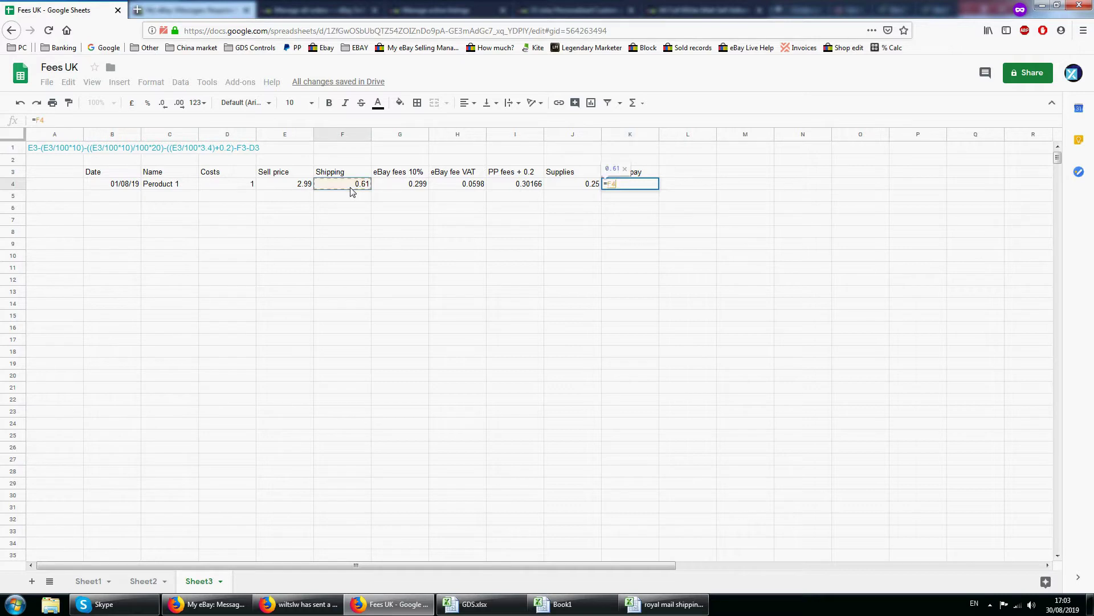
type("+")
left_click(397, 187)
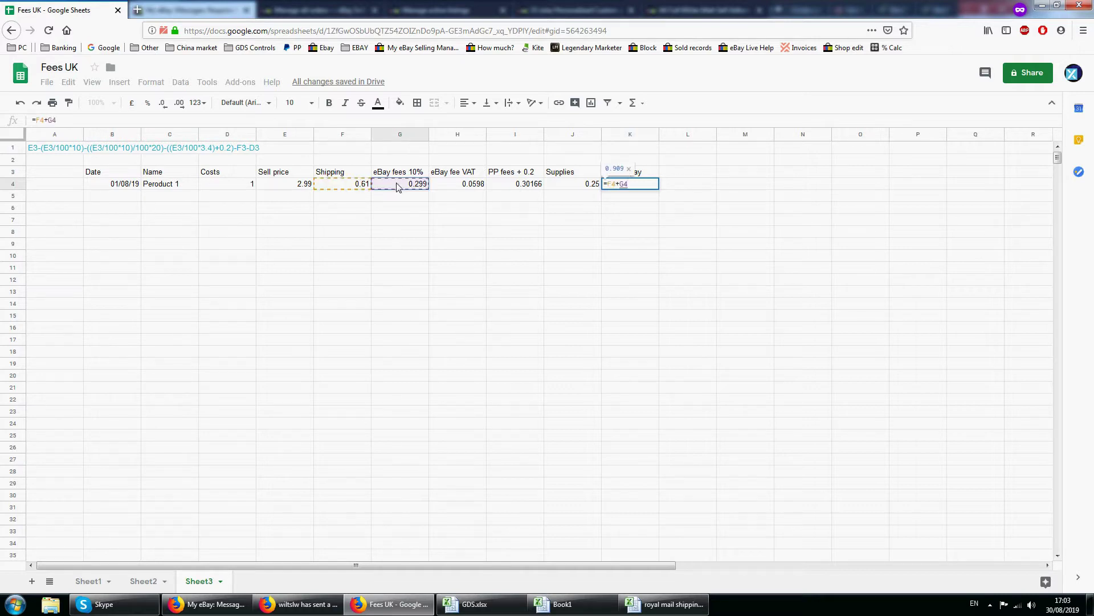
type("+")
left_click(451, 187)
type("+")
left_click(519, 189)
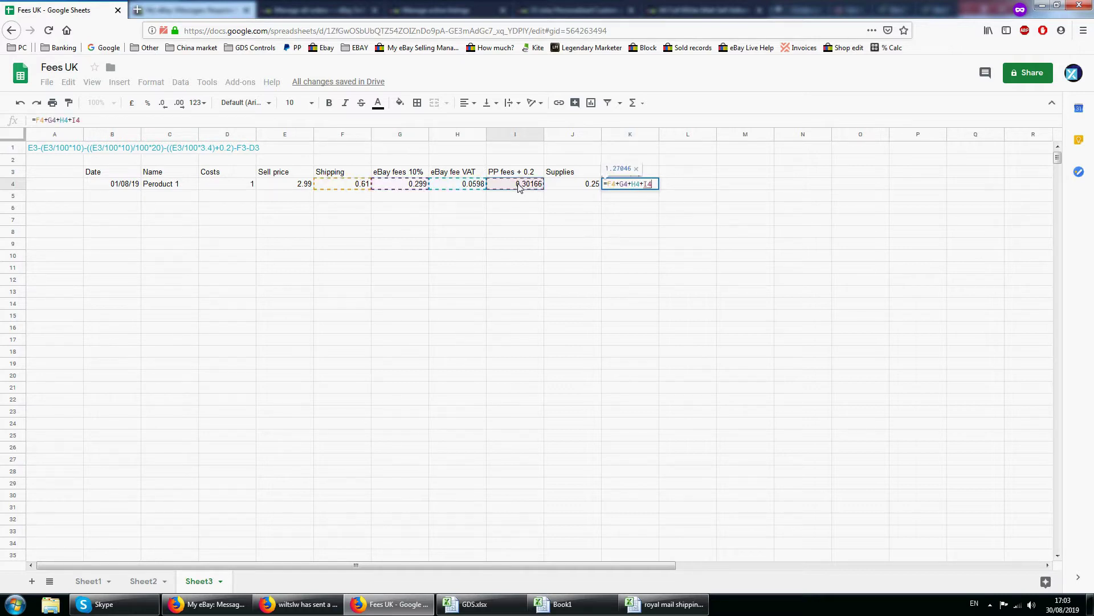
type("+")
left_click(573, 186)
type("+")
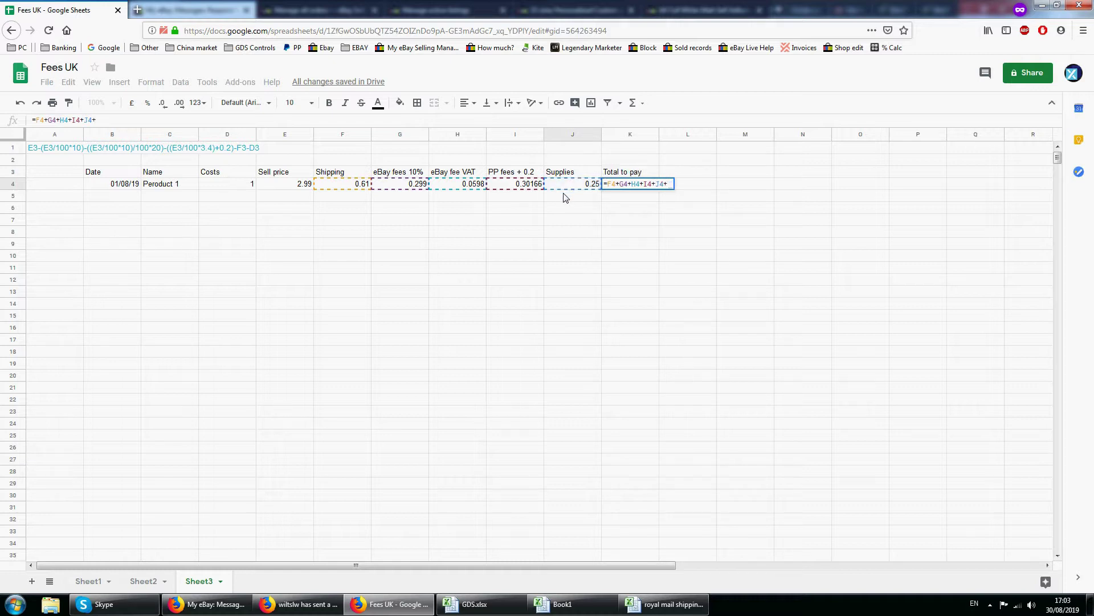
key("BackSpace")
key("Return")
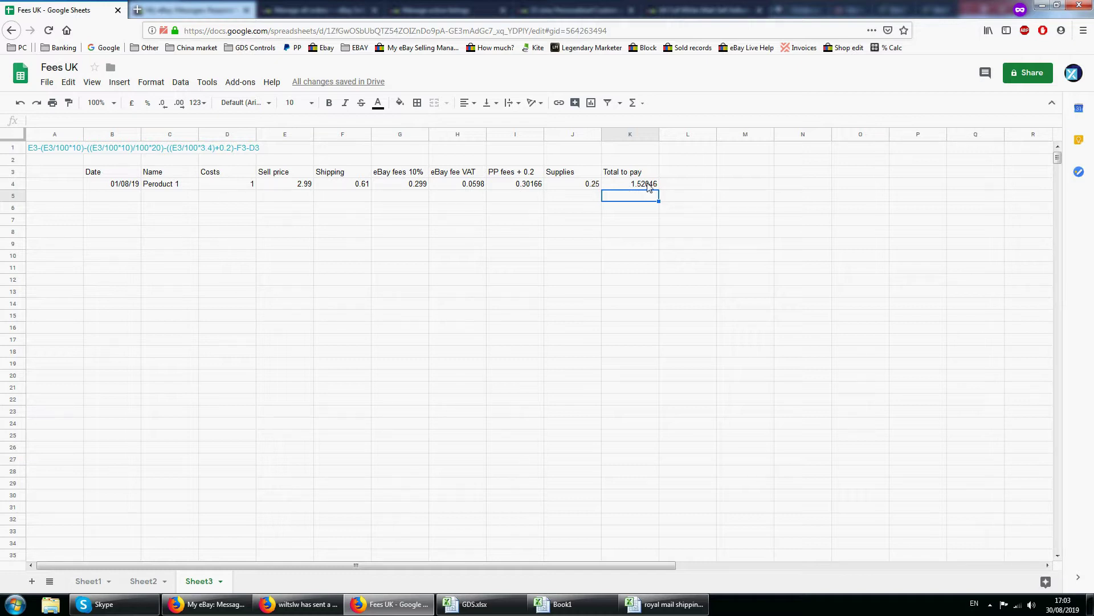
Extend the total formula in K4 with the product cost by adding +D4 at its end
left_click(649, 185)
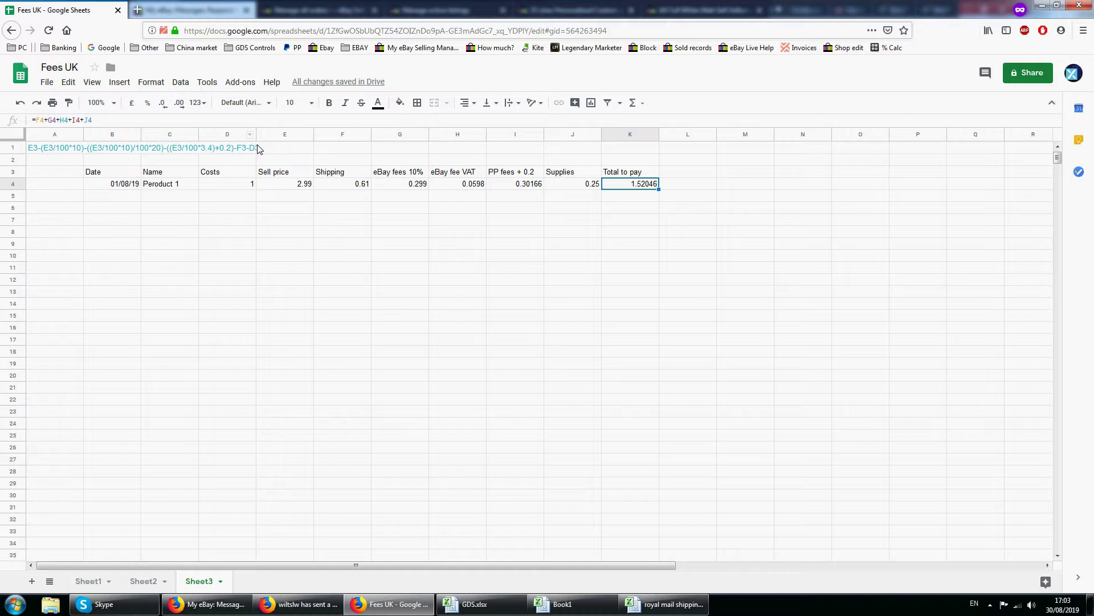
left_click(112, 121)
type("+")
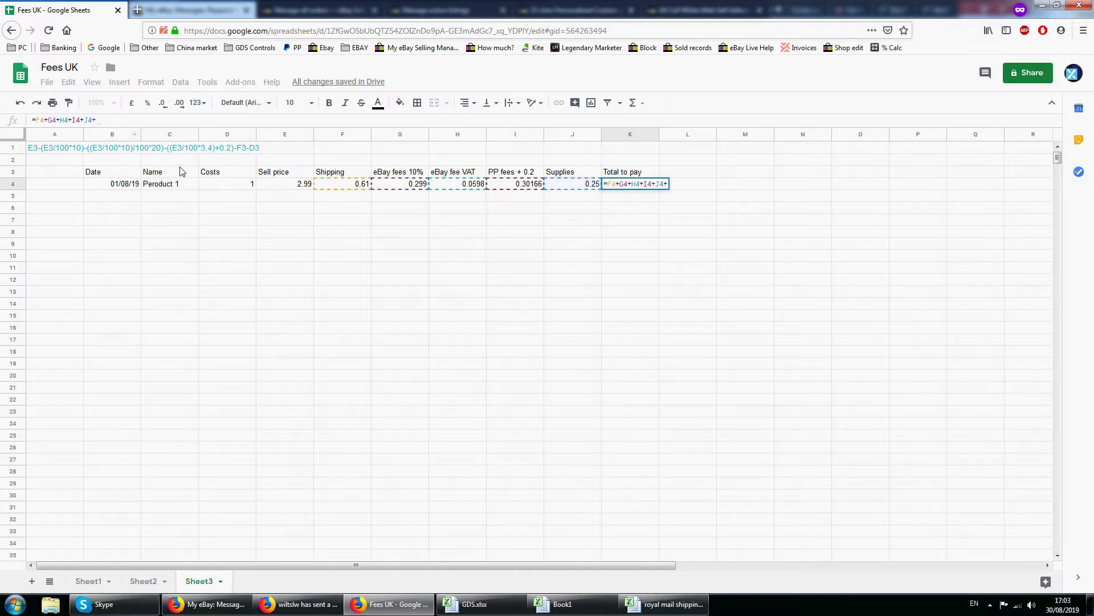
left_click(225, 185)
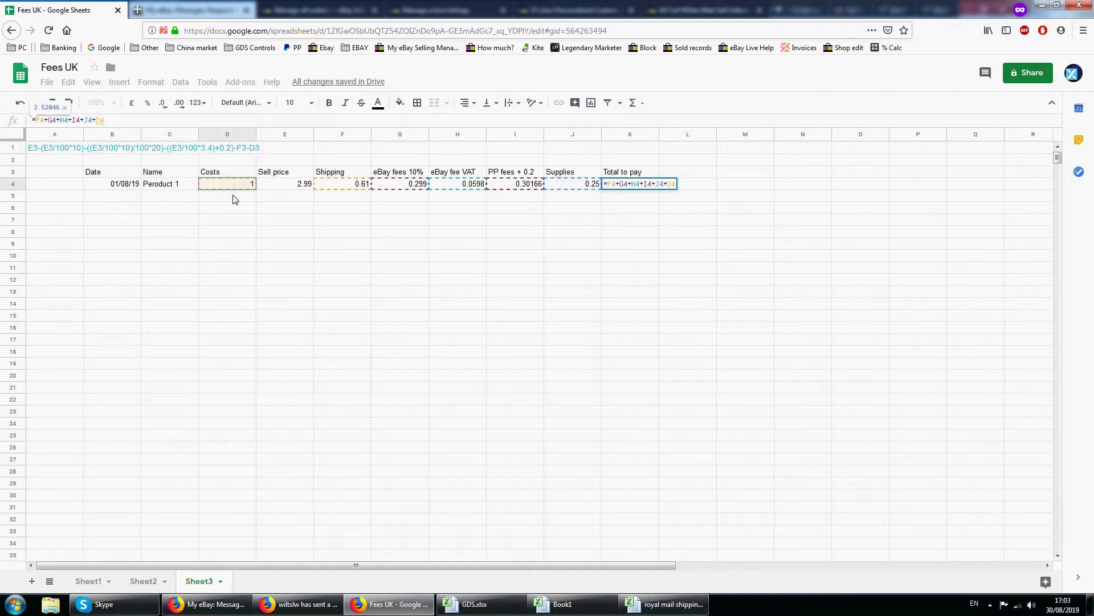
key("Return")
Add the heading "Result" in L3, beside the Total to pay heading
left_click(680, 176)
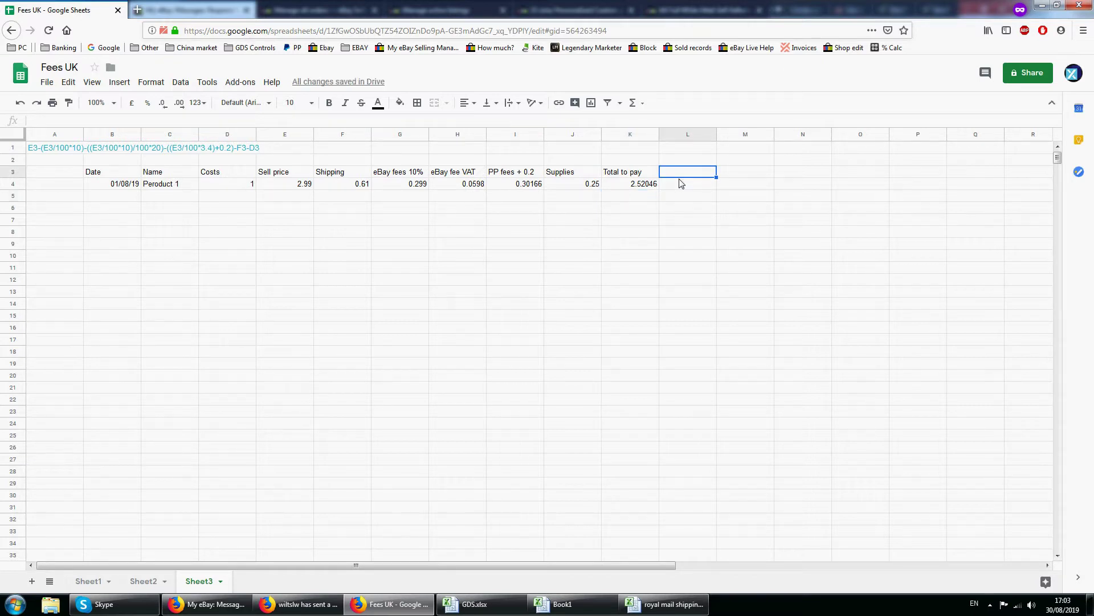
type("Result")
key("Return")
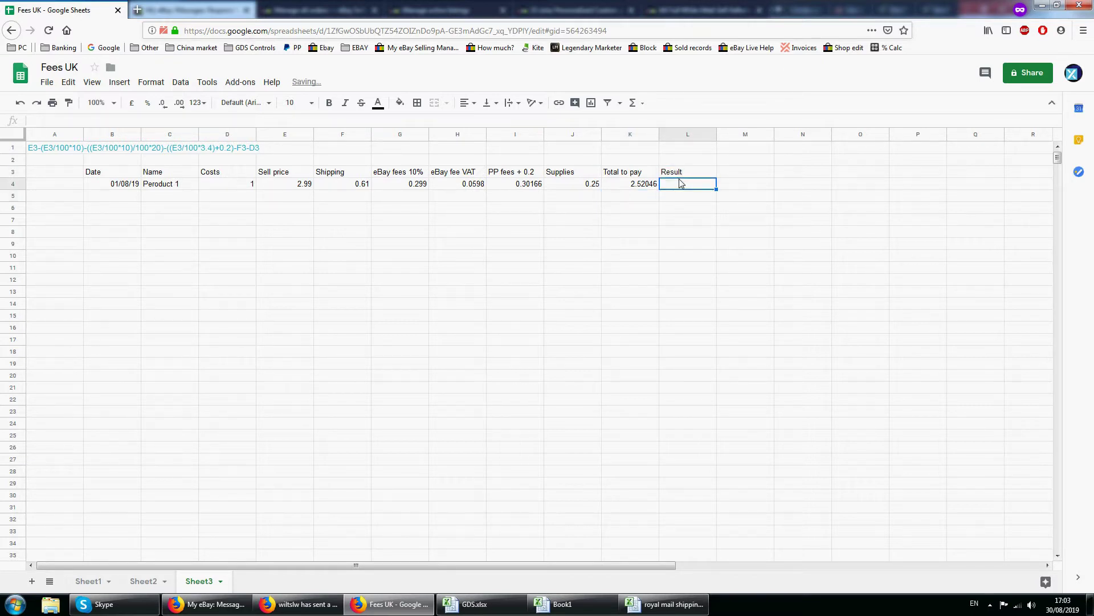
Calculate the profit in L4 as sell price minus total to pay with the formula =E4-K4
type("=")
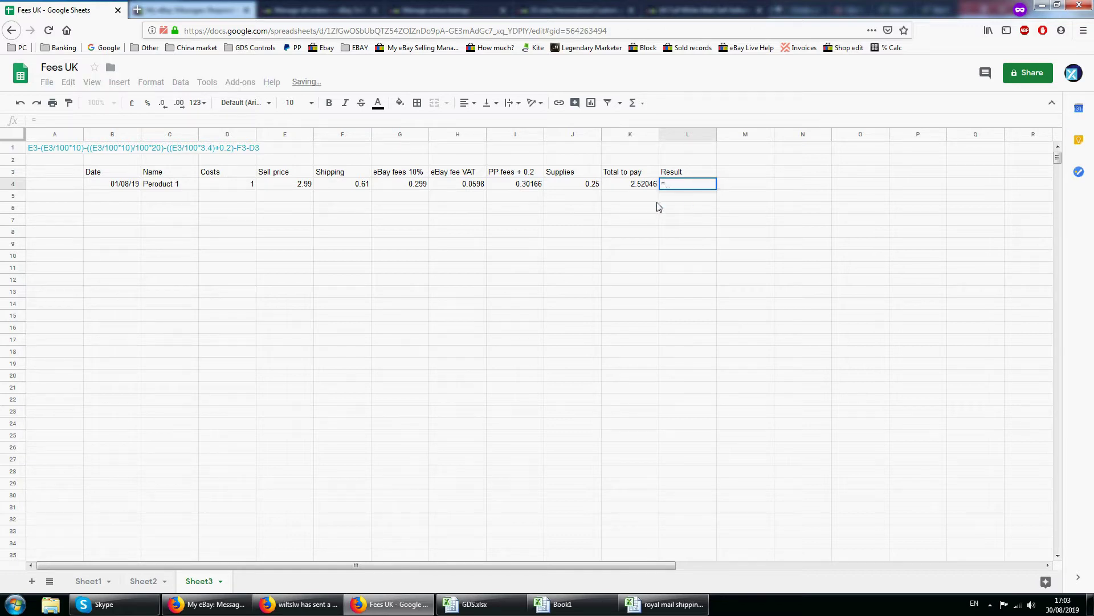
left_click(288, 184)
type("-")
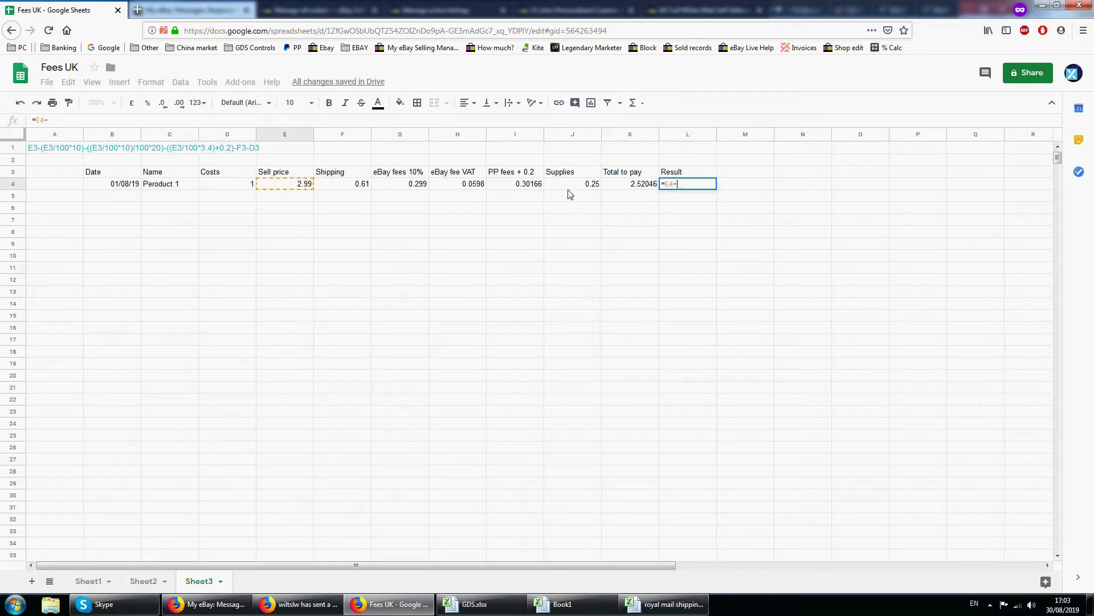
left_click(632, 189)
key("Return")
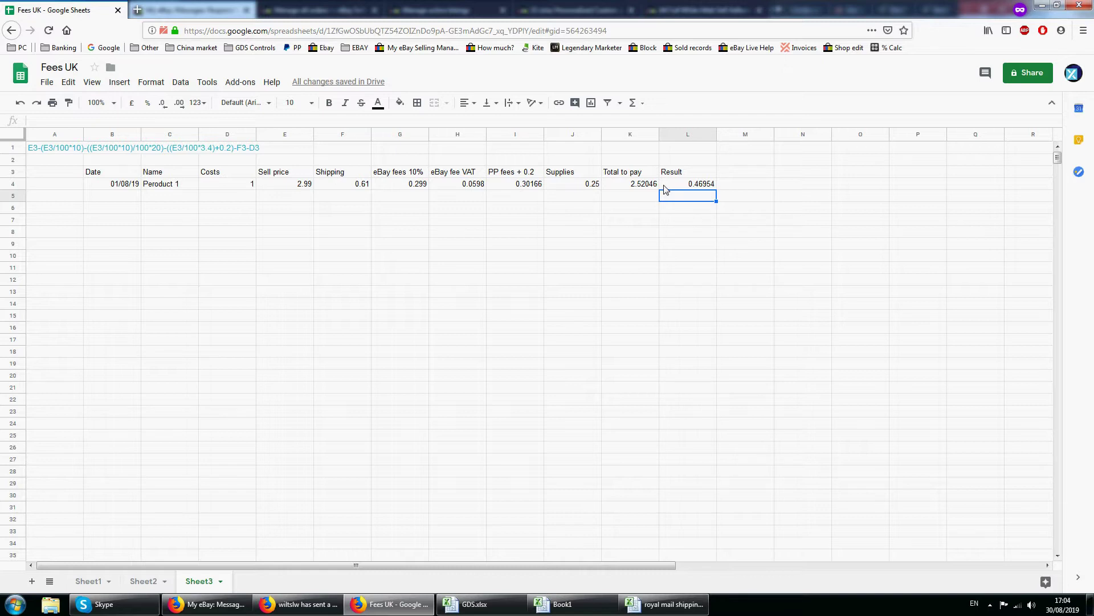
Clear the supplies cost in J4 to test the total and result formulas, and restore it to 0.25
left_click(698, 186)
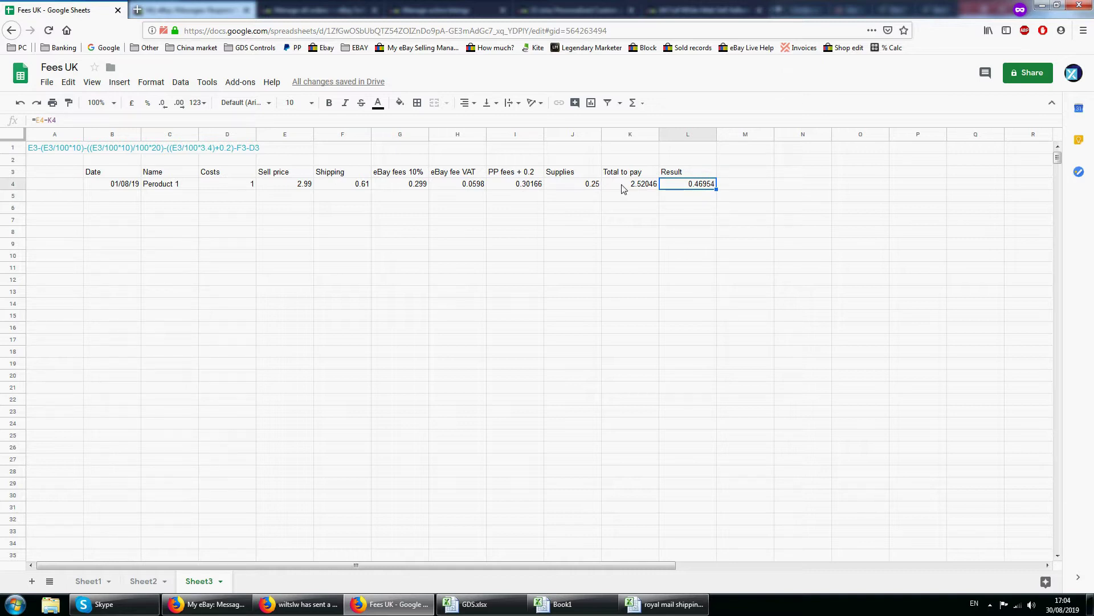
left_click(643, 188)
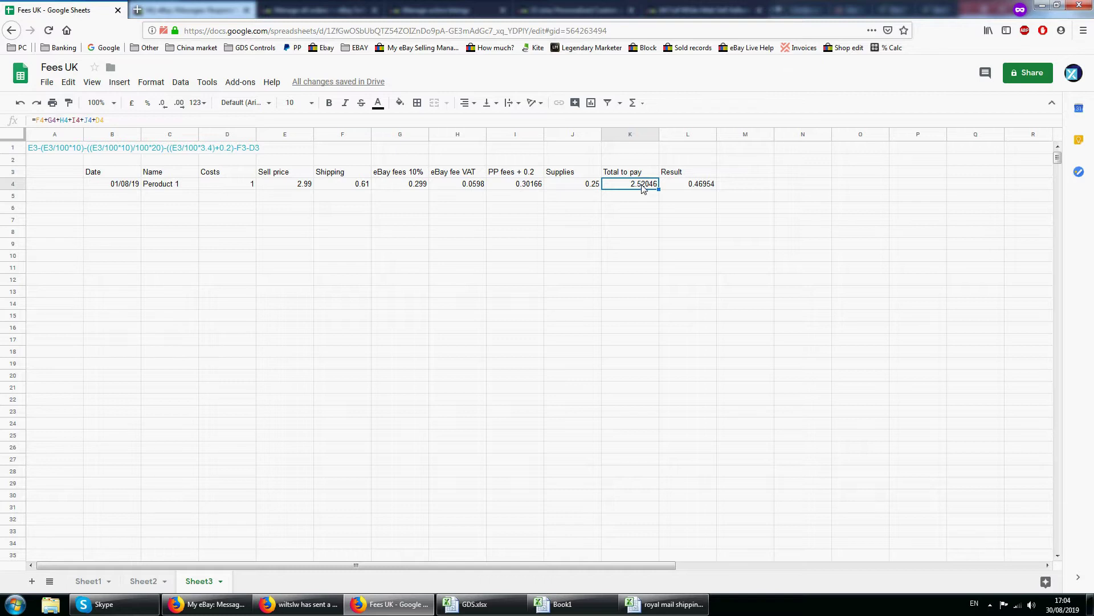
left_click(595, 190)
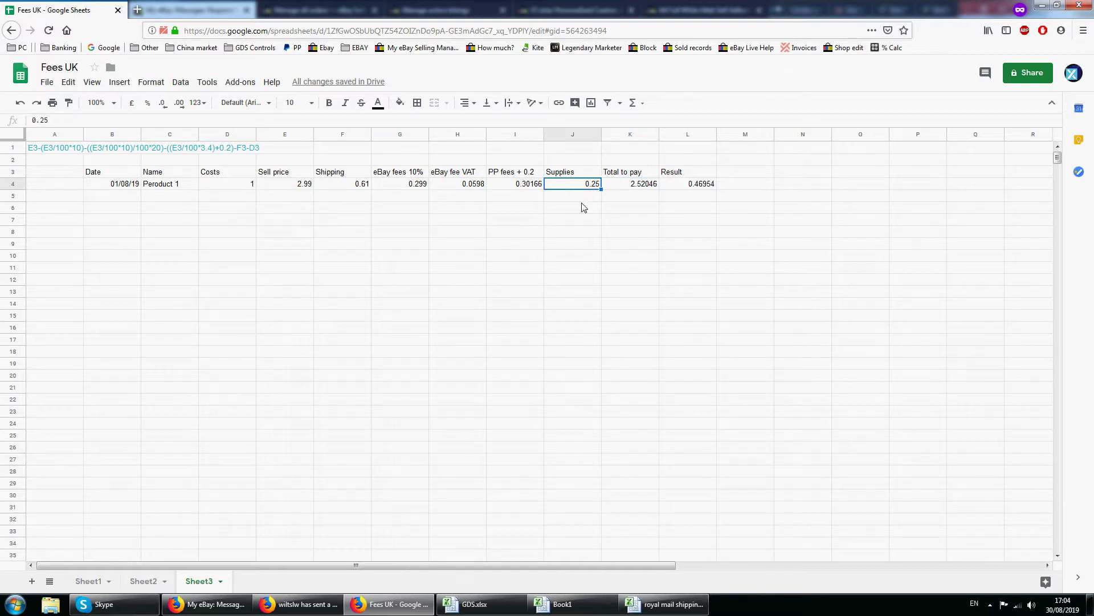
key("Delete")
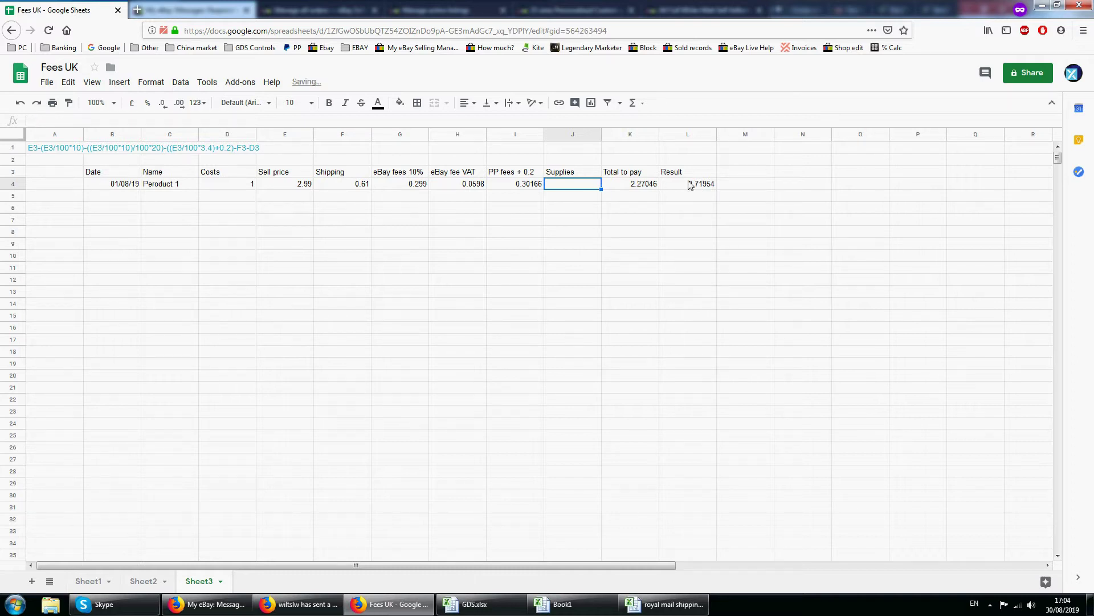
type("0.25")
key("Return")
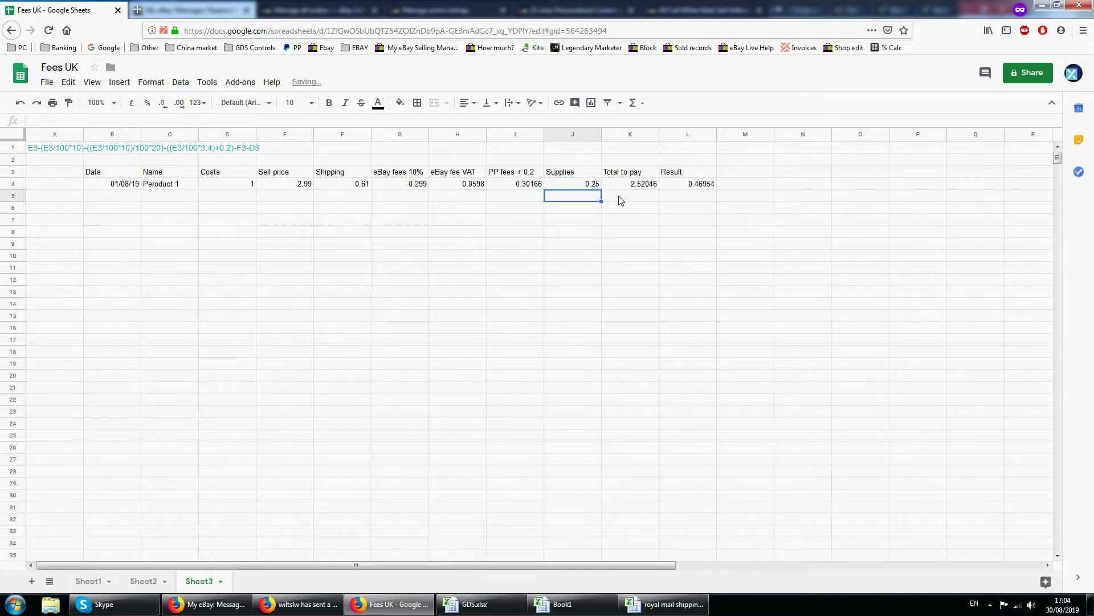
Format the amounts in D4:L4, from Costs to Result, as pound currency
left_click(698, 186)
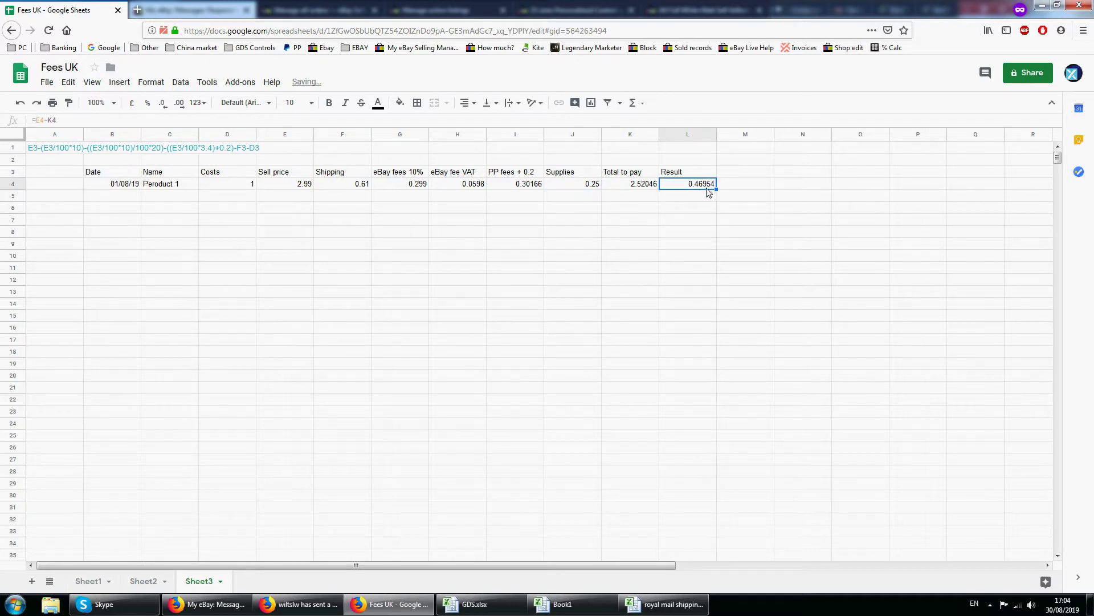
left_click_drag(701, 188, 242, 186)
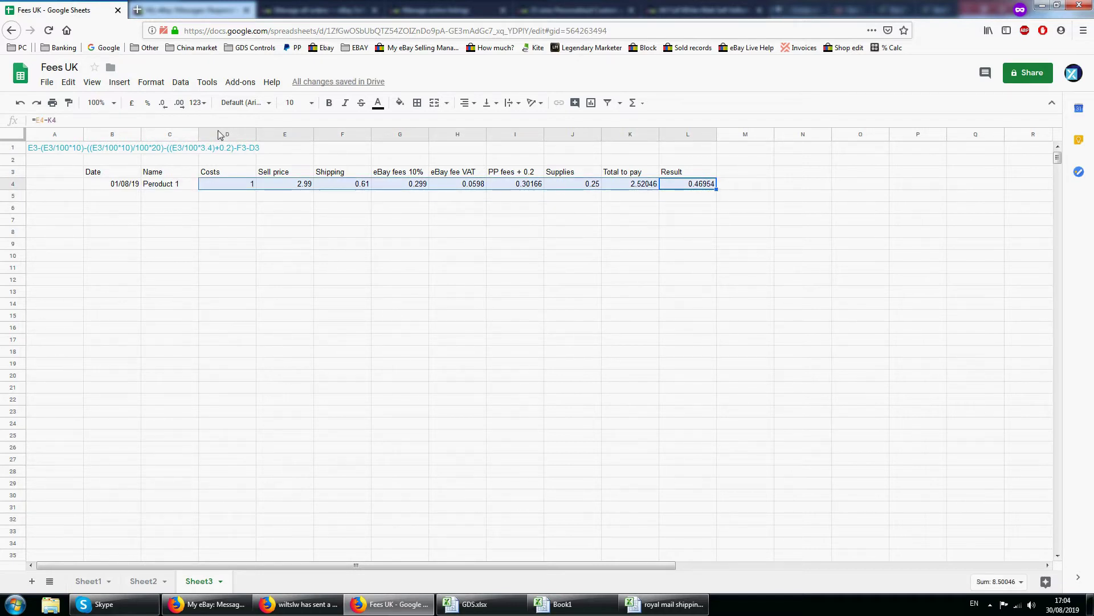
left_click(149, 83)
mouse_move(244, 135)
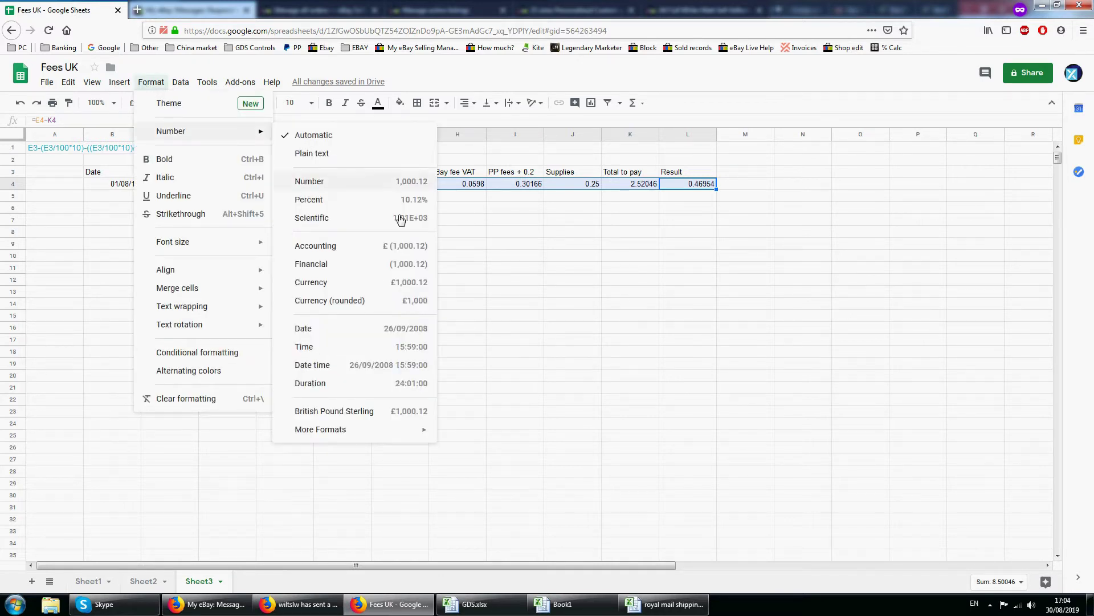
left_click(373, 283)
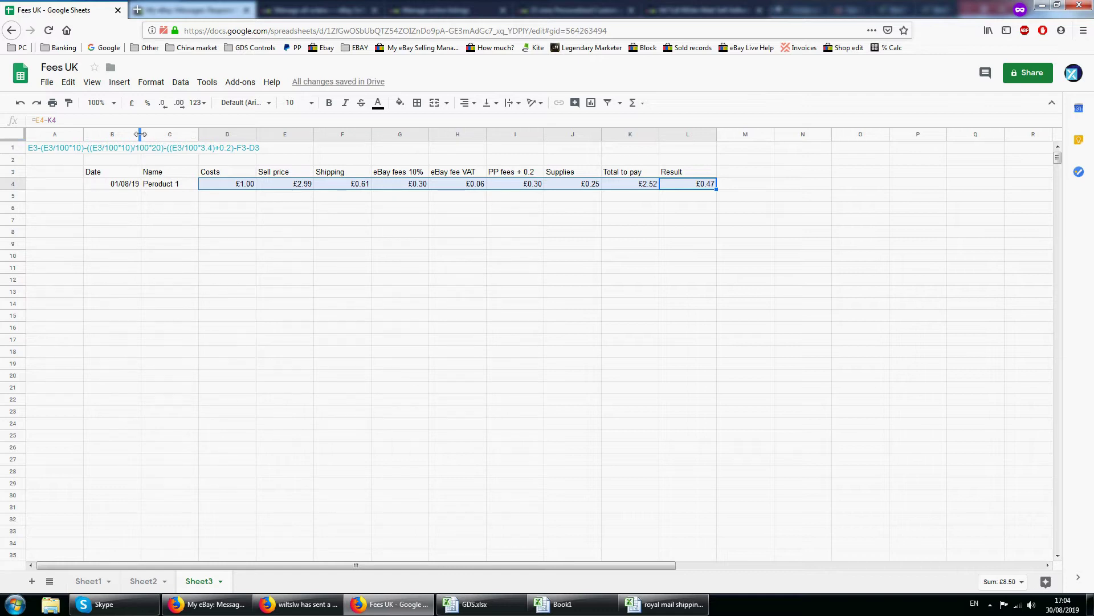
Narrow the Date column to its text and fit columns C to L to their contents
left_click_drag(141, 133, 117, 133)
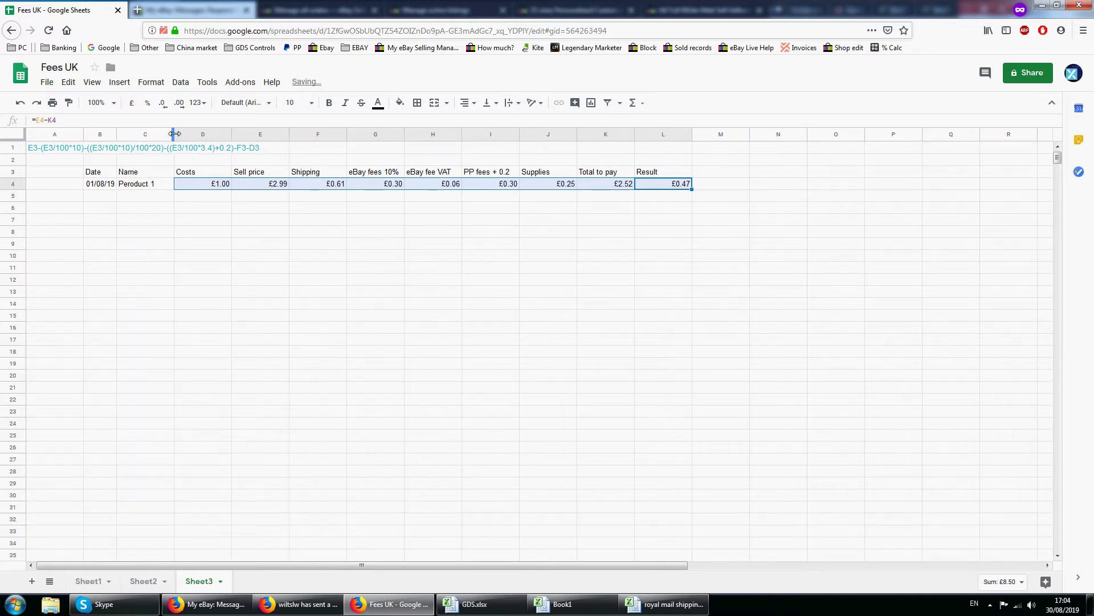
left_click(172, 134)
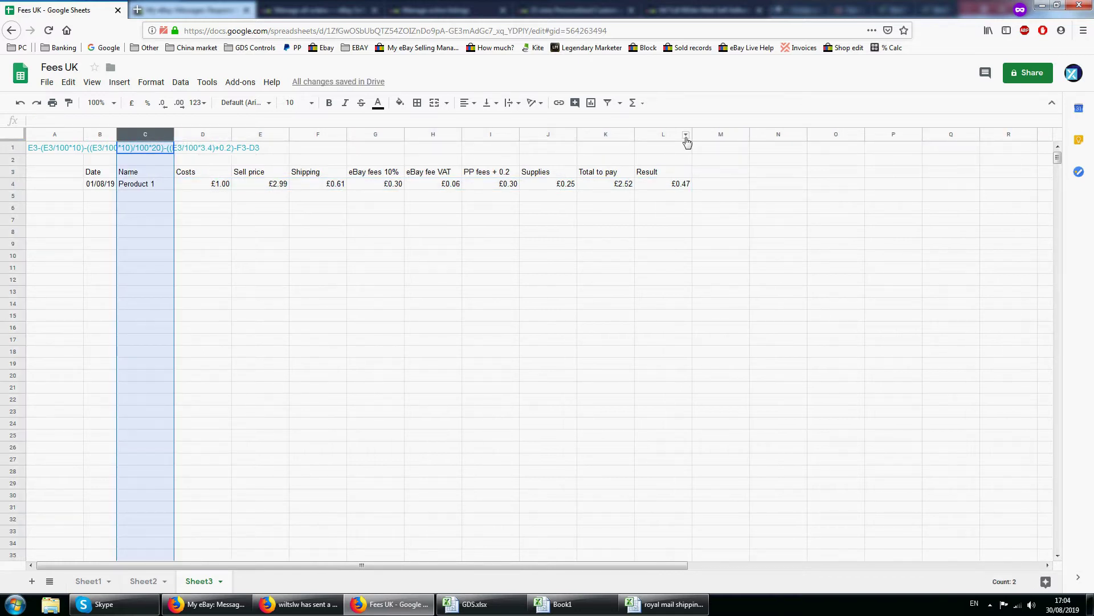
left_click(684, 135, "shift")
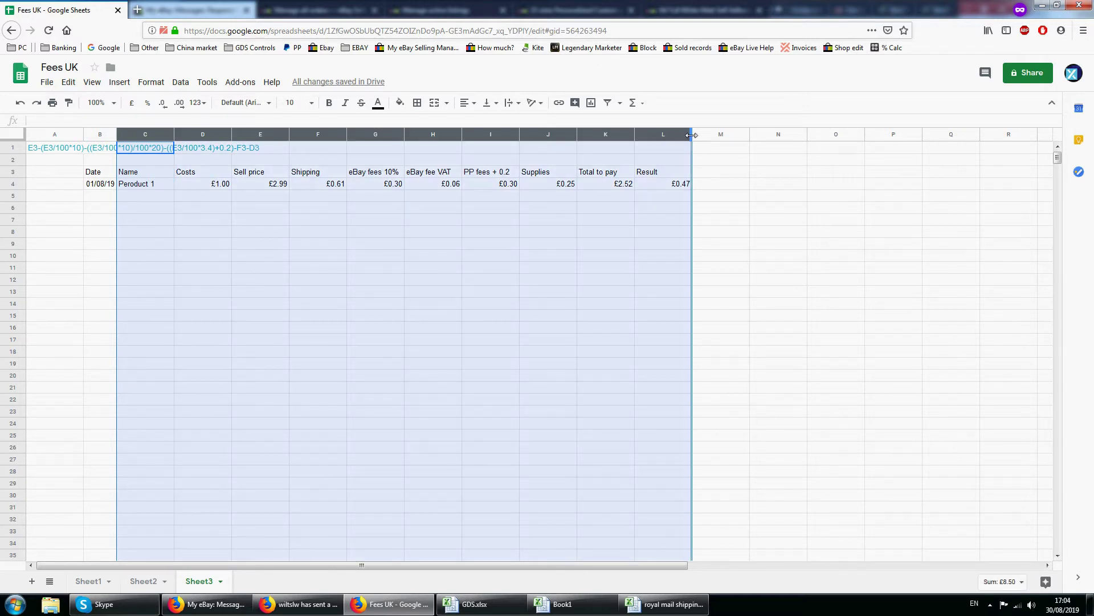
double_click(692, 135)
left_click(244, 269)
Centre the headings and product values in B3:L4 horizontally
left_click_drag(98, 170, 491, 187)
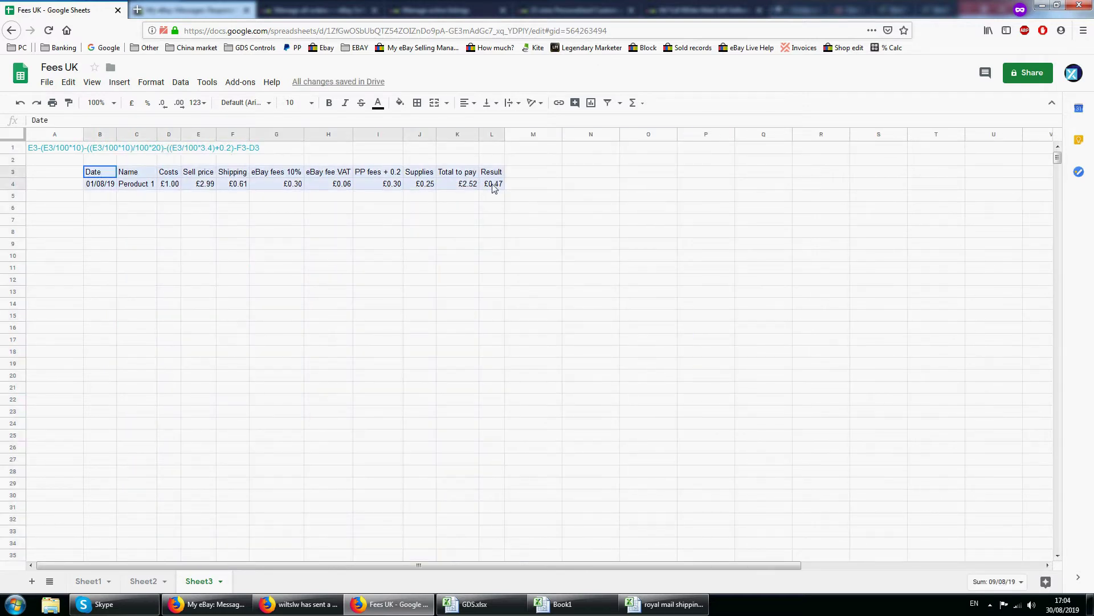
left_click(464, 102)
left_click(479, 122)
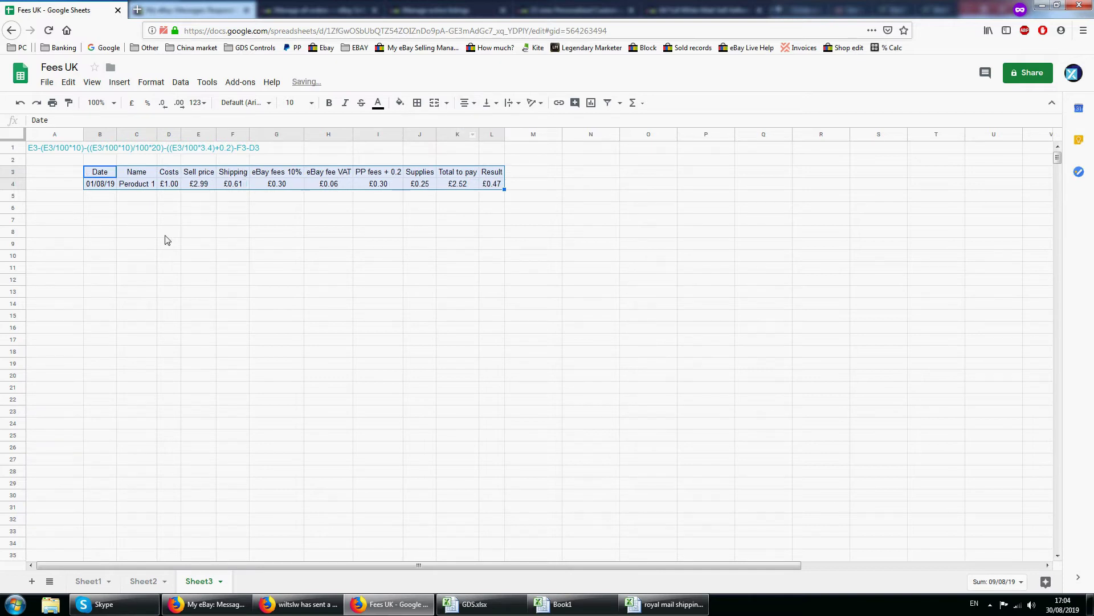
left_click(121, 222)
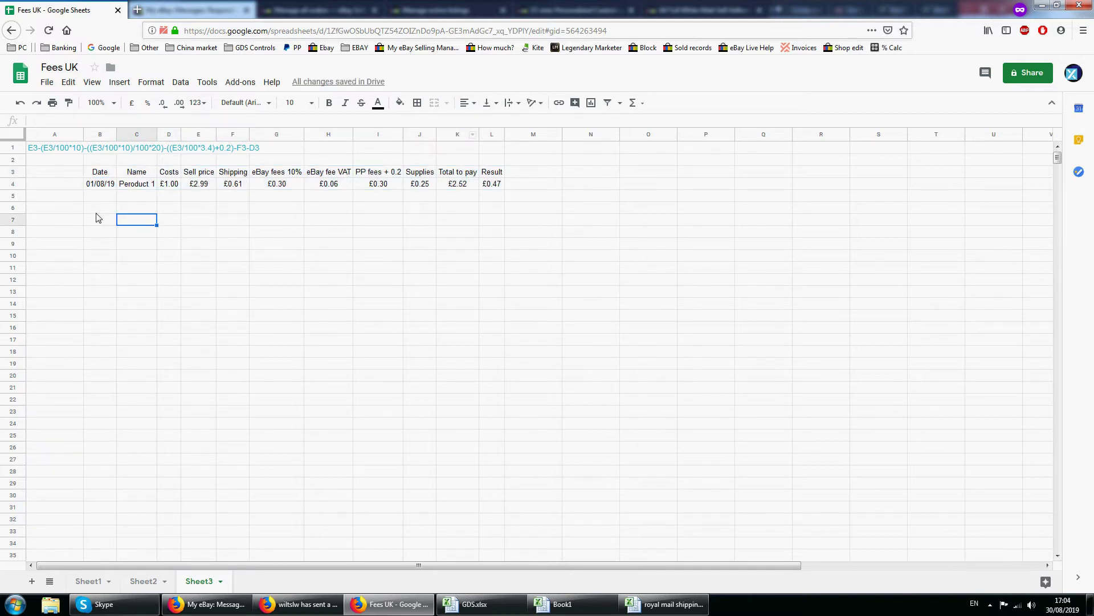
Copy the product row B4:L4 into rows 5 to 14 and autofill row 14 down to row 25
left_click_drag(97, 188, 491, 190)
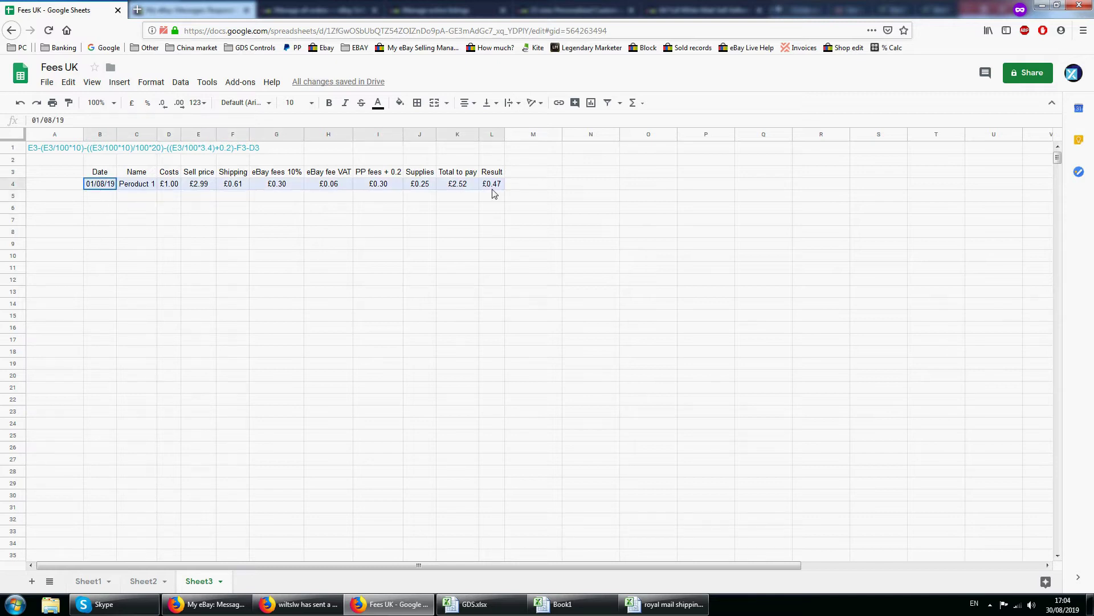
key("ctrl+c")
left_click(98, 200)
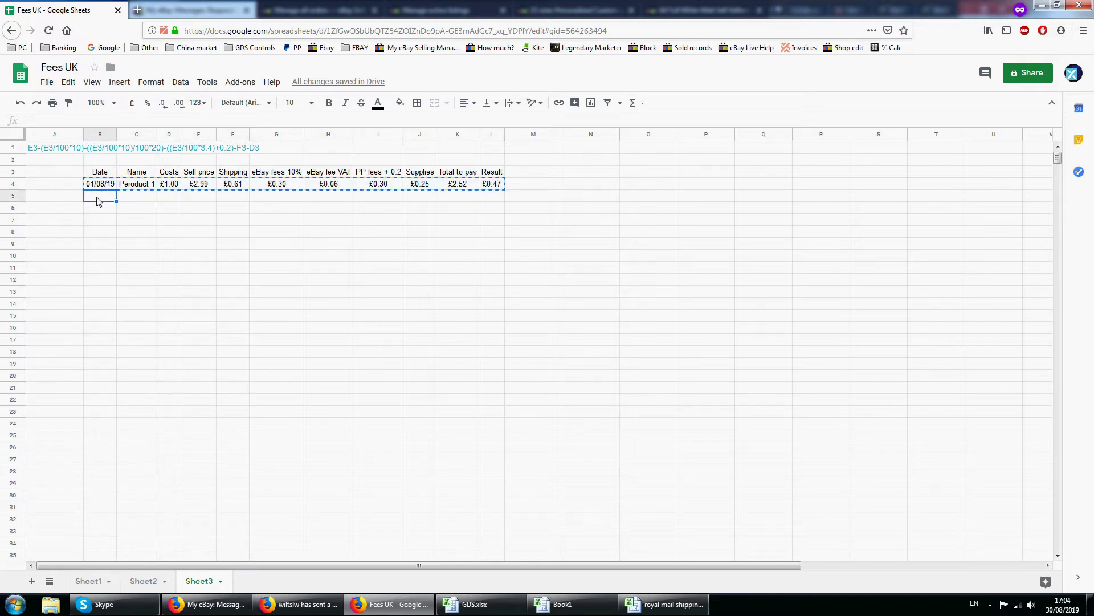
key("ctrl+v")
key("Down")
key("ctrl+v")
key("Down")
key("ctrl+v")
key("Down")
key("ctrl+v")
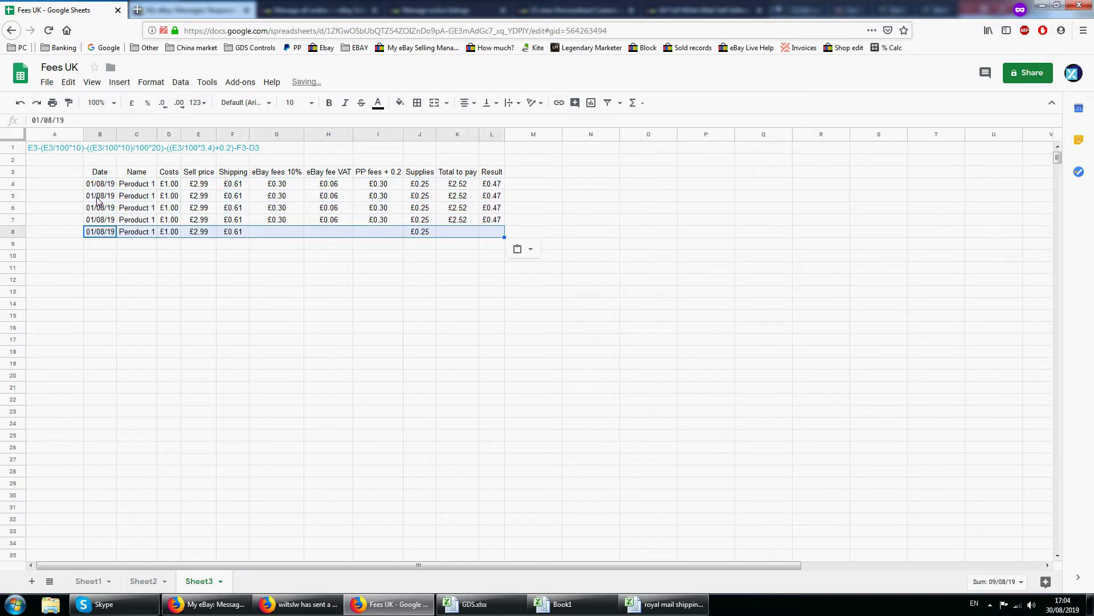
key("Down")
key("ctrl+v")
key("Down")
key("ctrl+v")
key("Down")
key("ctrl+v")
key("Down")
key("ctrl+v")
key("Down")
key("ctrl+v")
key("Down")
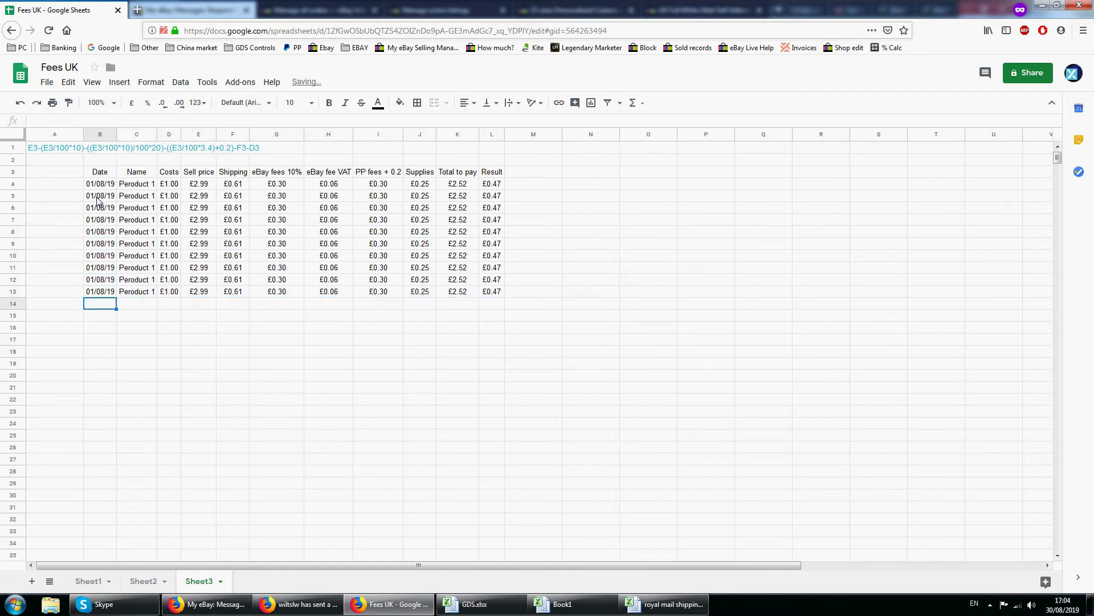
key("ctrl+v")
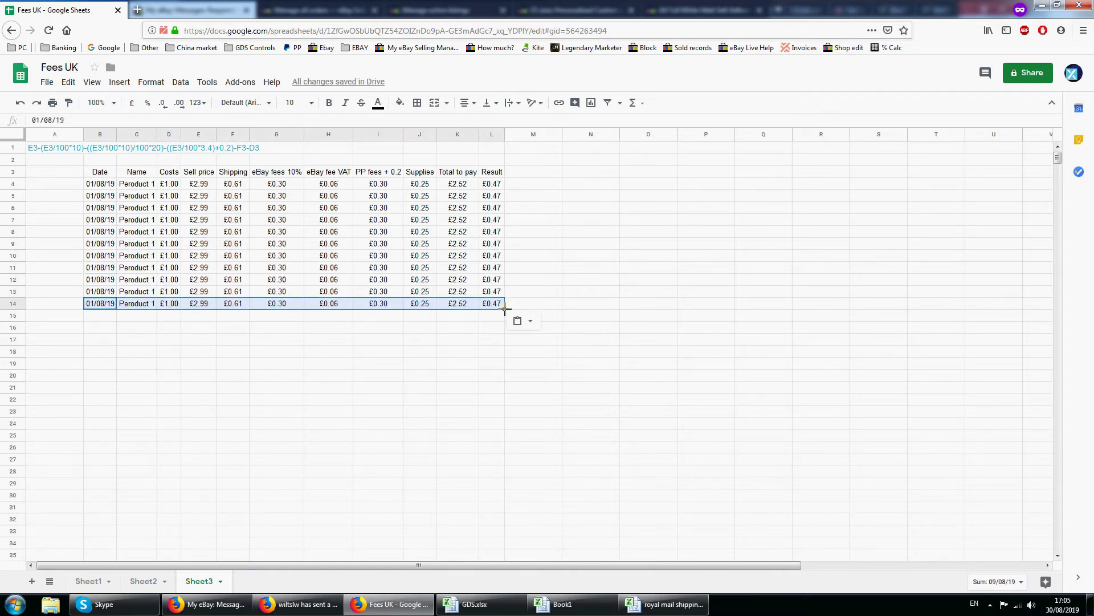
left_click_drag(505, 309, 508, 434)
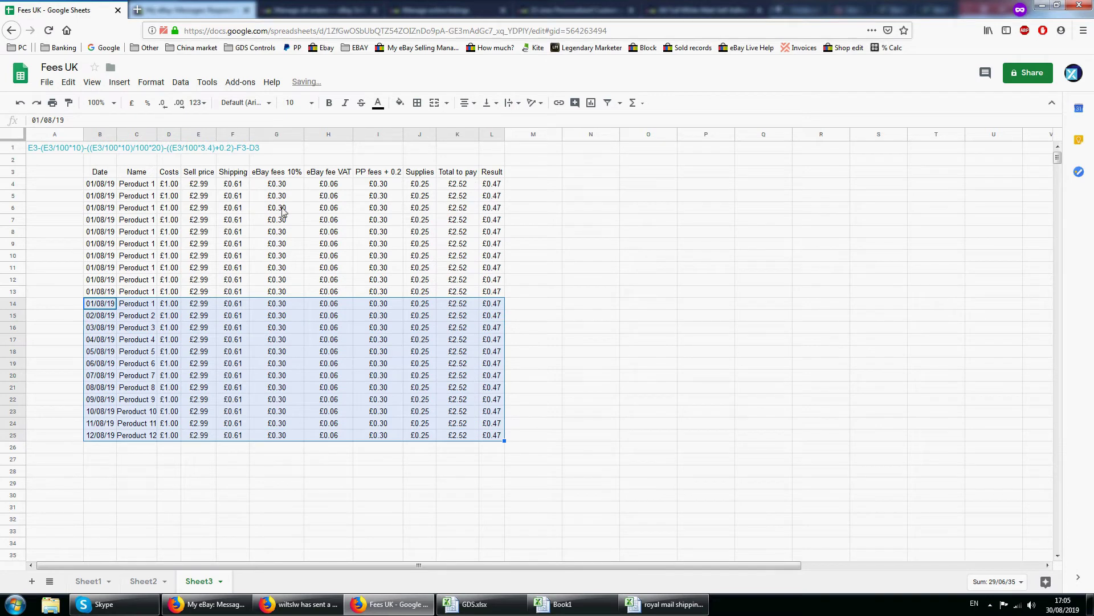
Set the product cost in D9 to 2 and in D10 to 2.5, and check the results in L9 and L10
left_click(200, 197)
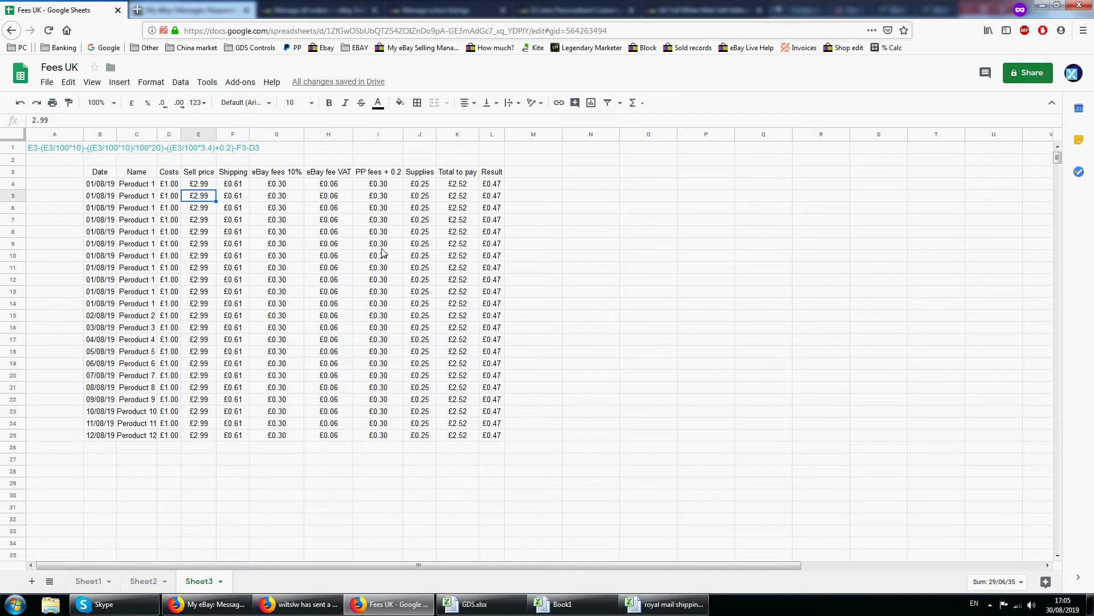
left_click(153, 234)
left_click(171, 244)
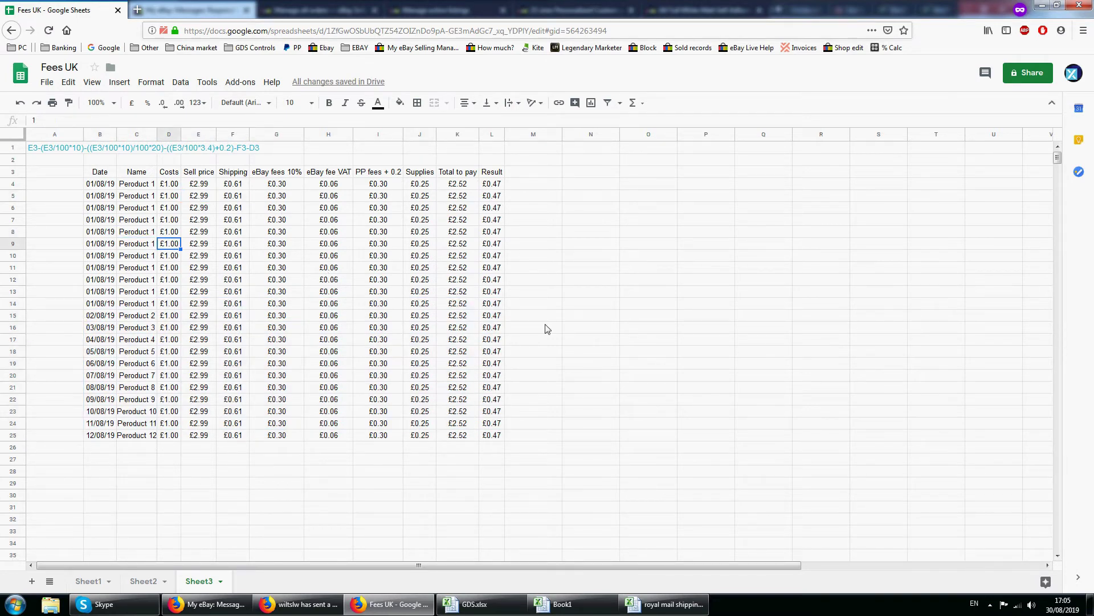
type("2")
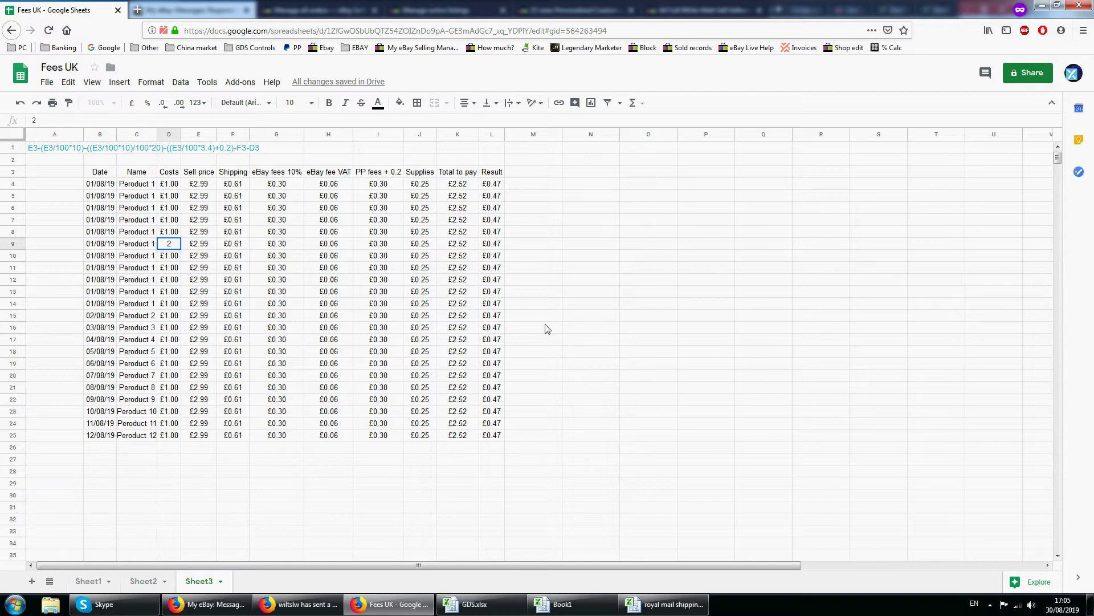
key("Return")
type("2.5")
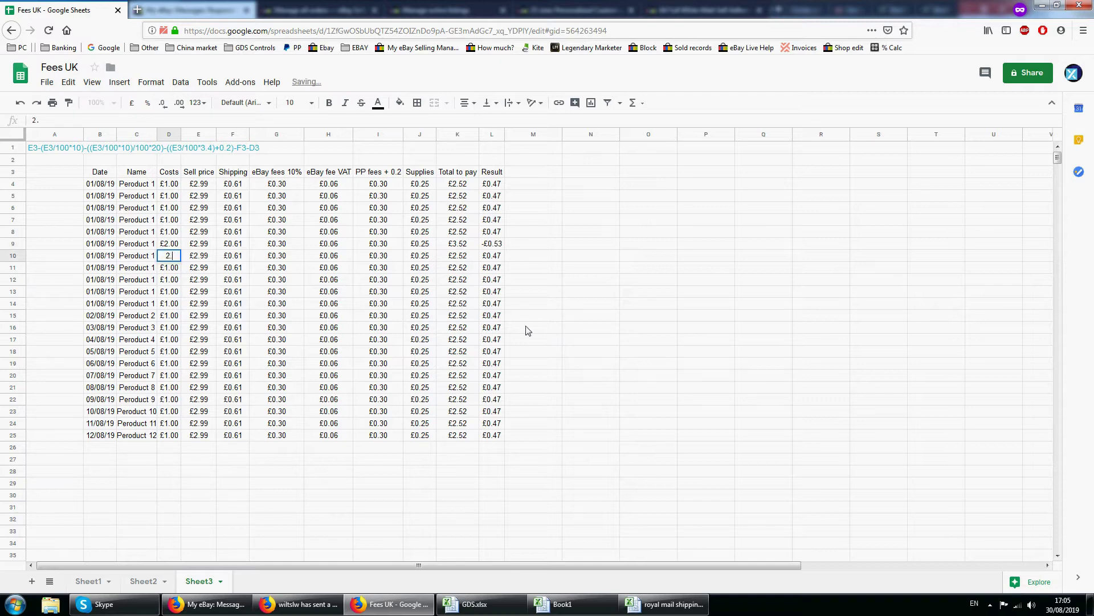
key("Return")
left_click(497, 245)
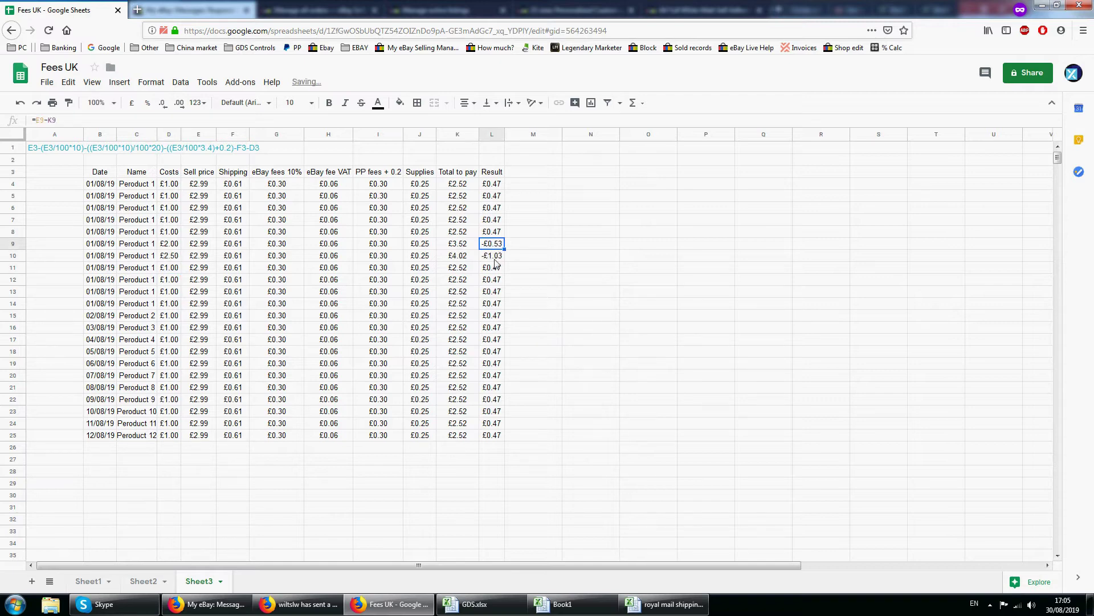
left_click(493, 257)
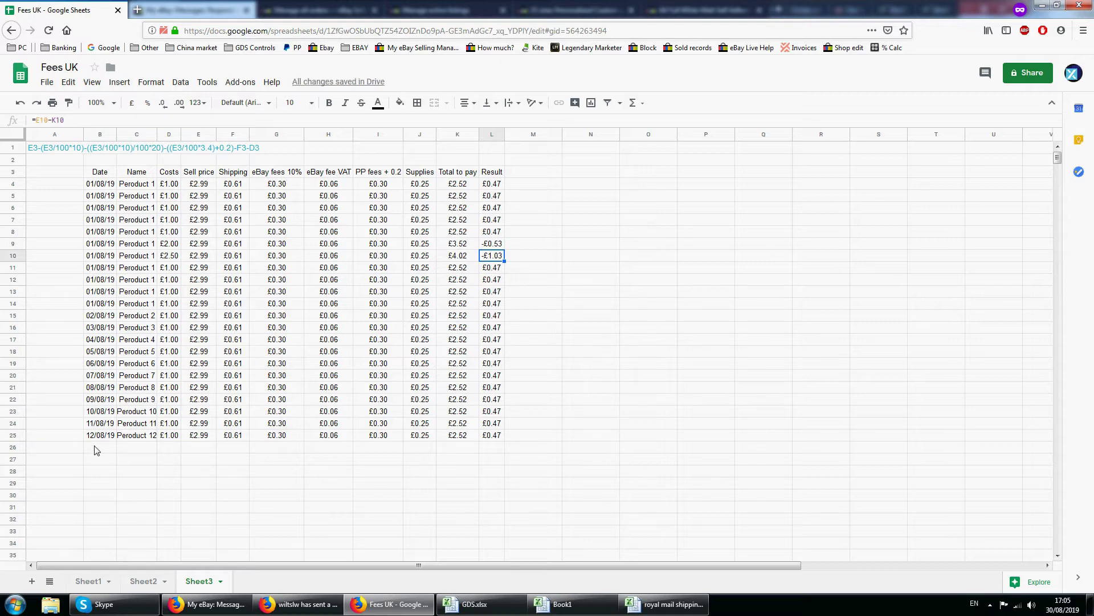
Merge cells B26:J26 below the product rows and enter the label "Total turnover"
left_click_drag(96, 451, 416, 455)
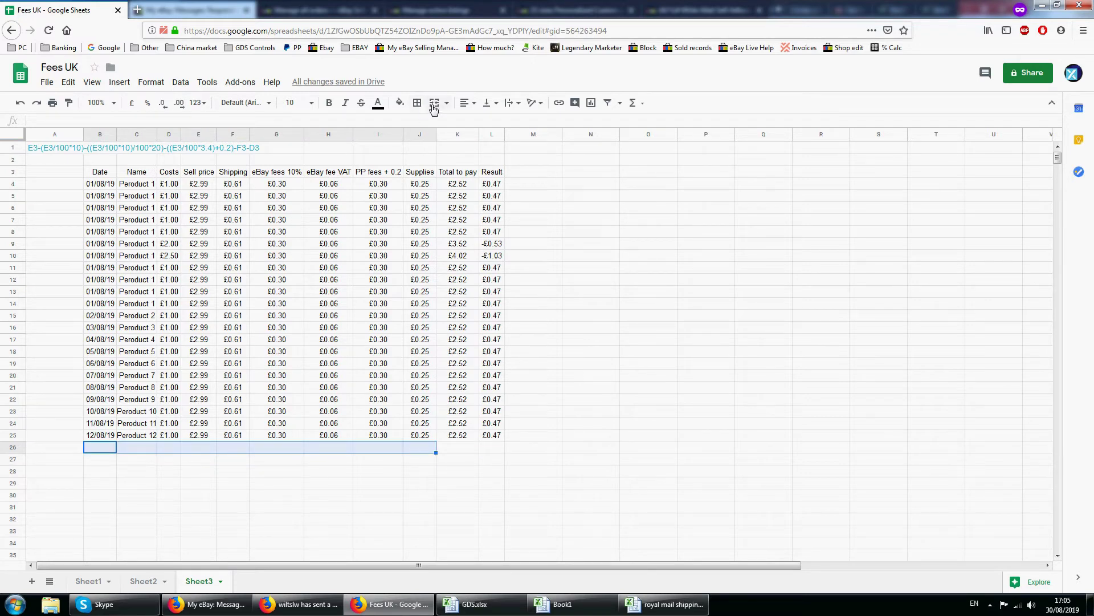
left_click(435, 103)
double_click(416, 450)
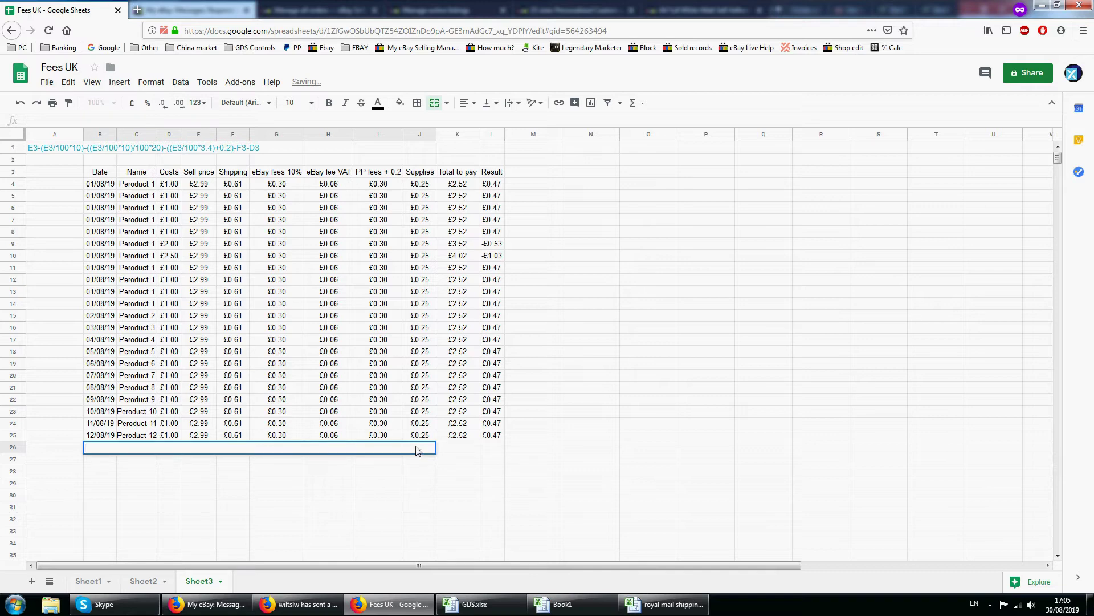
type("total spe")
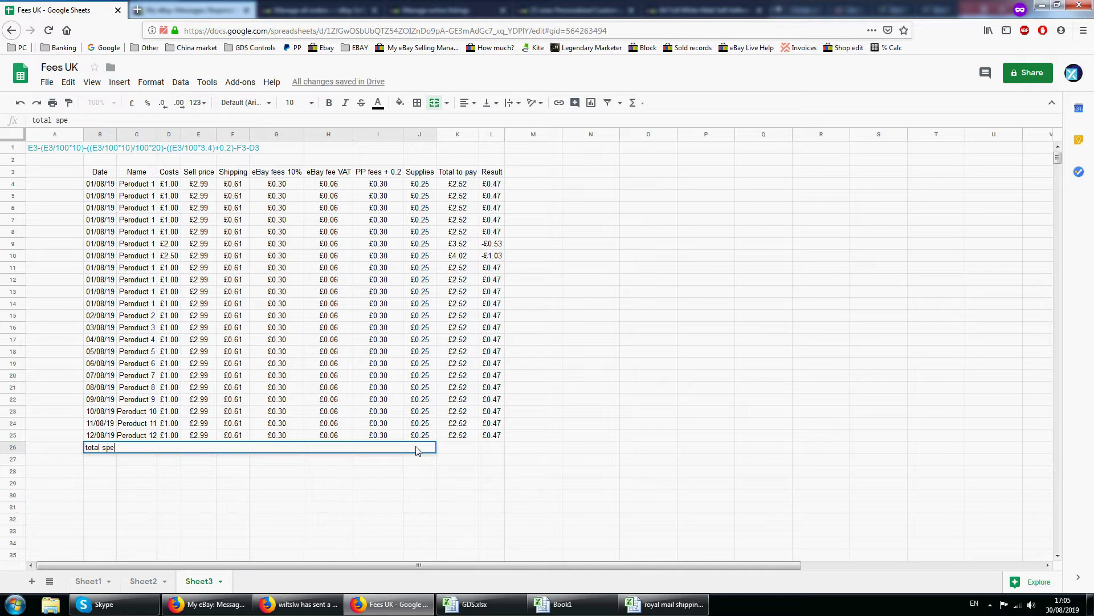
key("BackSpace")
key("BackSpace")
key("BackSpace")
key("BackSpace")
type("Total turno")
key("Return")
Right-align the Total turnover label in the merged cell of row 26
left_click(394, 447)
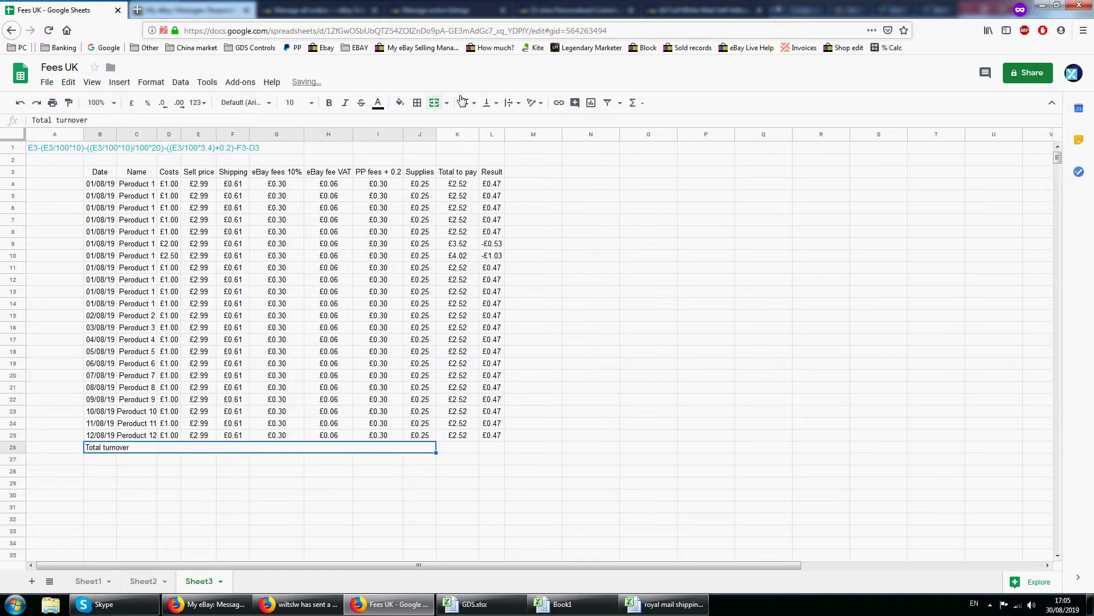
left_click(471, 104)
left_click(502, 129)
Merge cells K26:L26 beside the Total turnover label and enter =sum(E4:E25) to total the sell prices
left_click_drag(463, 451, 494, 450)
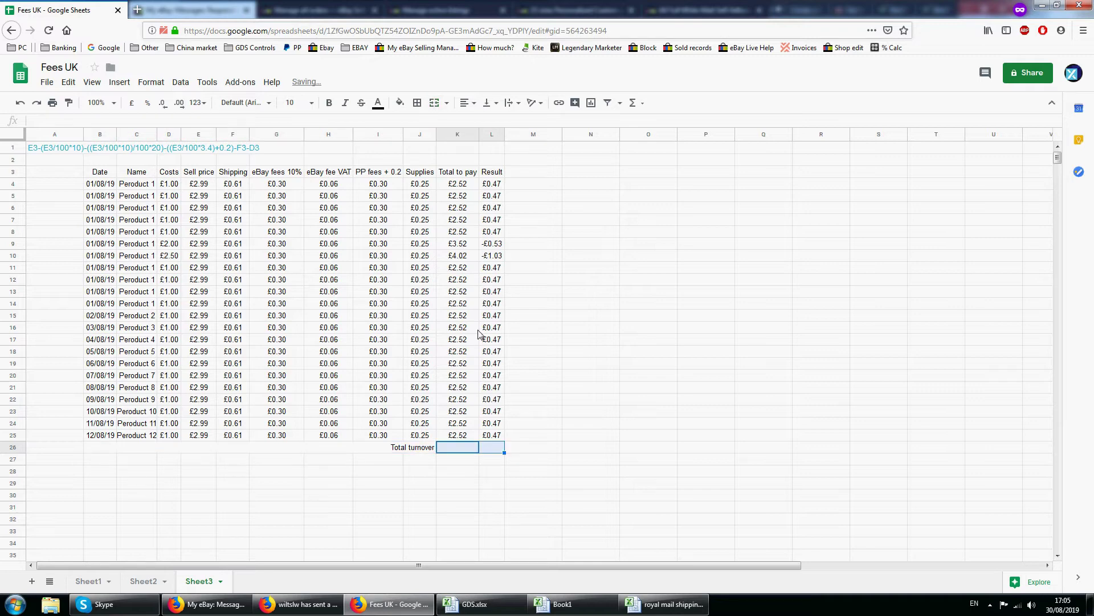
left_click(435, 104)
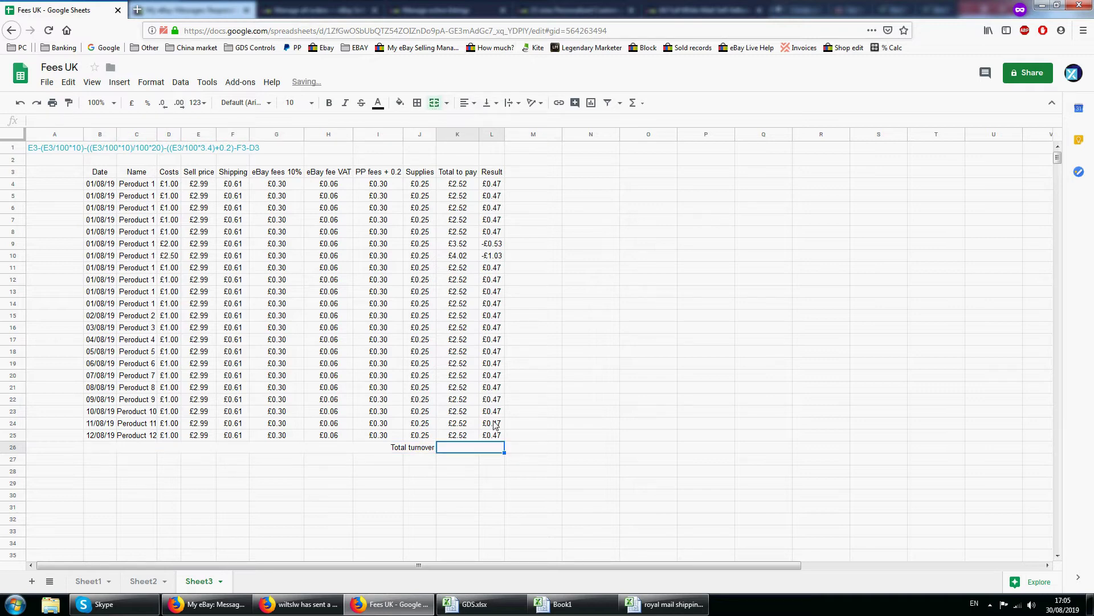
double_click(465, 451)
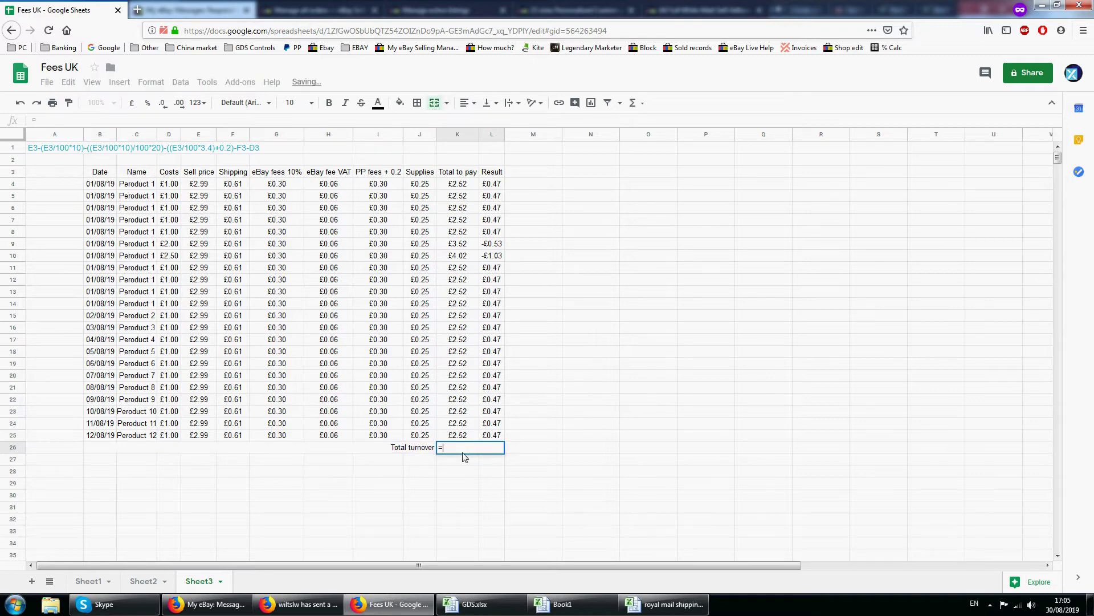
type("=sum")
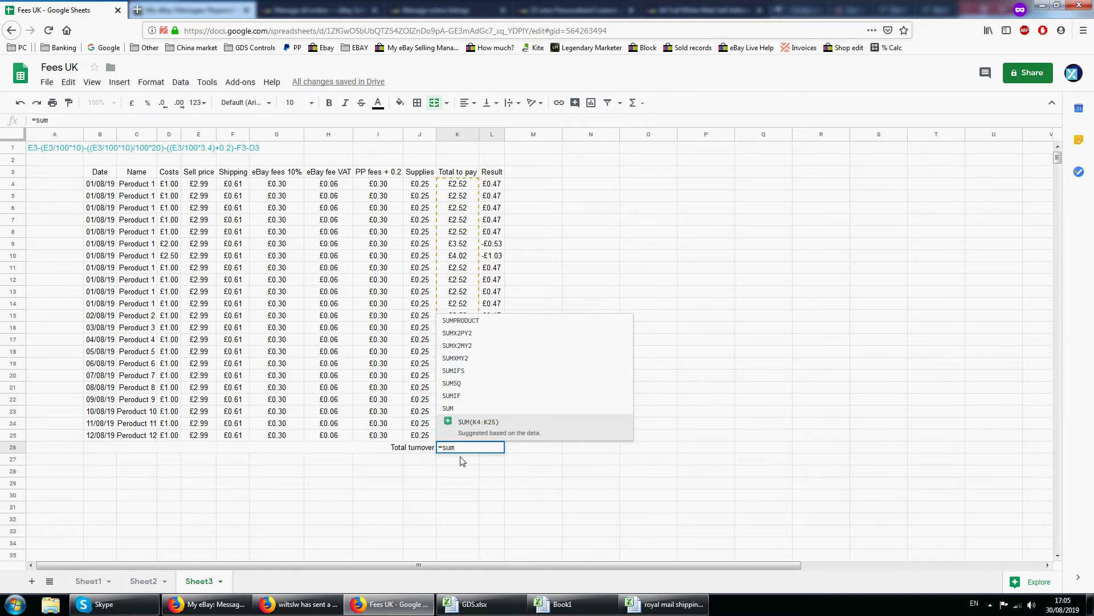
type("(")
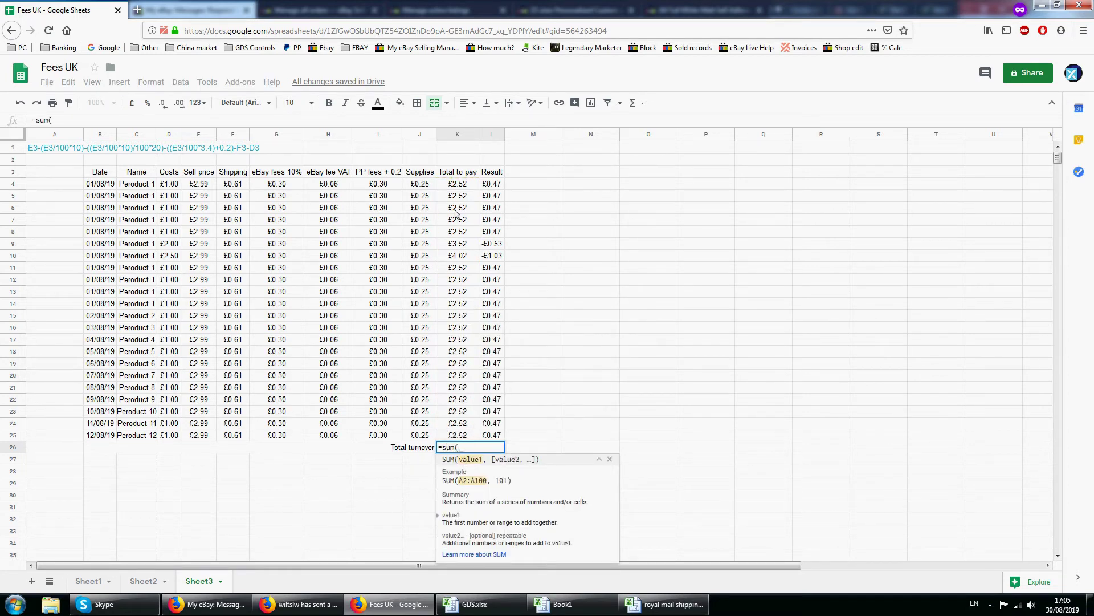
left_click_drag(200, 187, 210, 438)
type(")")
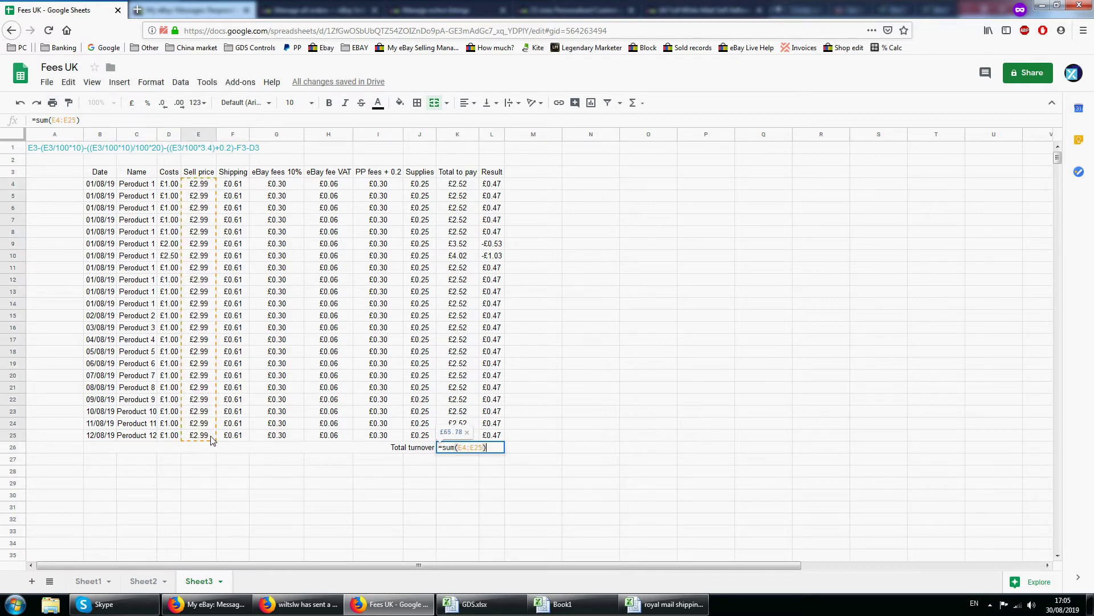
key("Return")
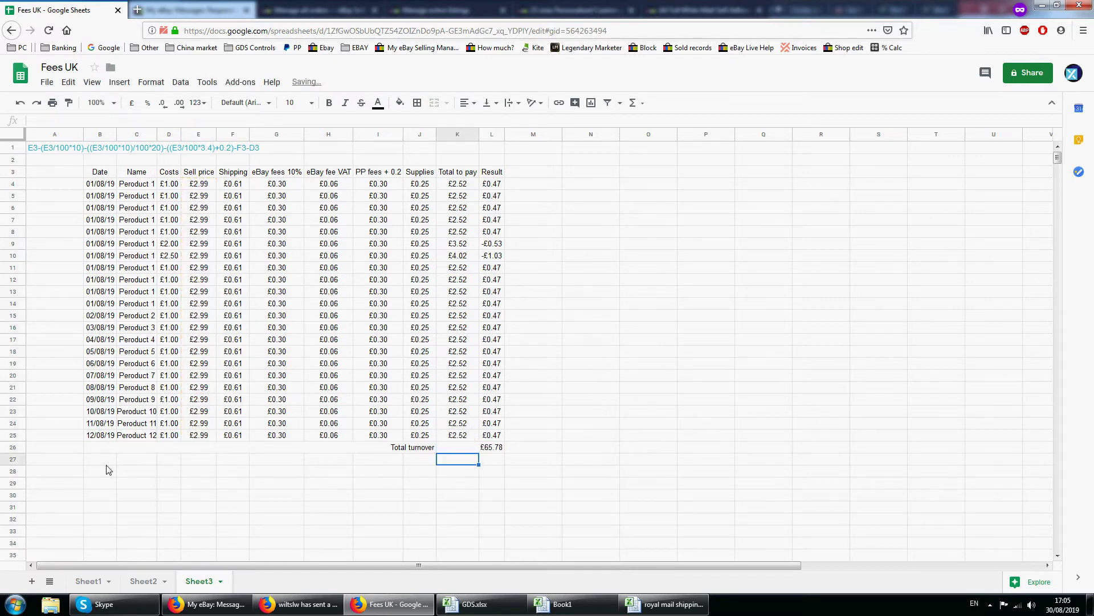
Merge cells B27:J27 and enter the label "total spent"
left_click_drag(107, 462, 423, 460)
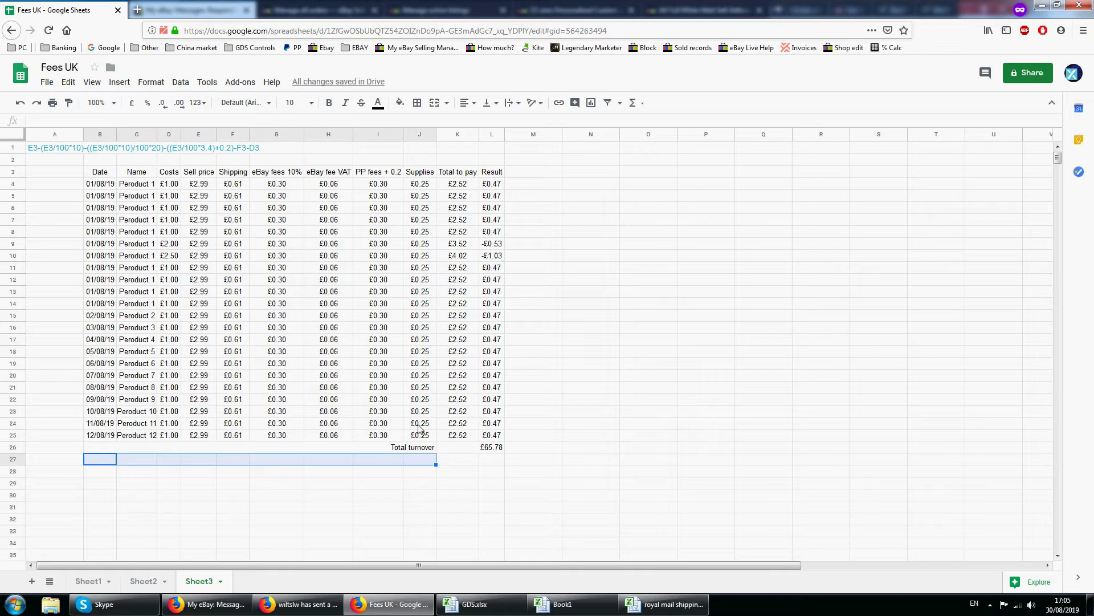
left_click(431, 103)
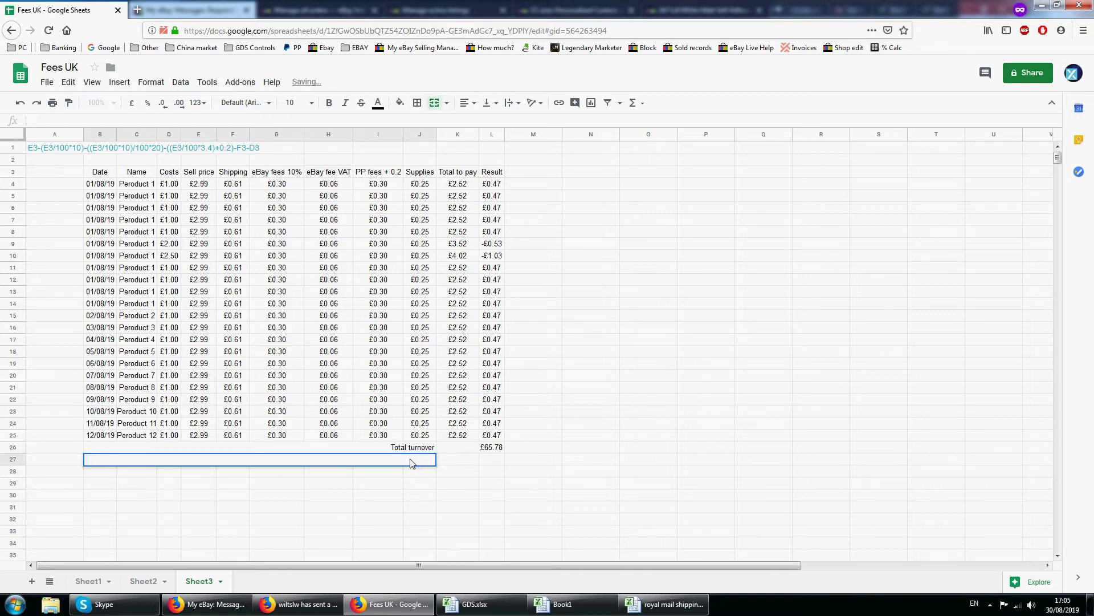
type("total spenn")
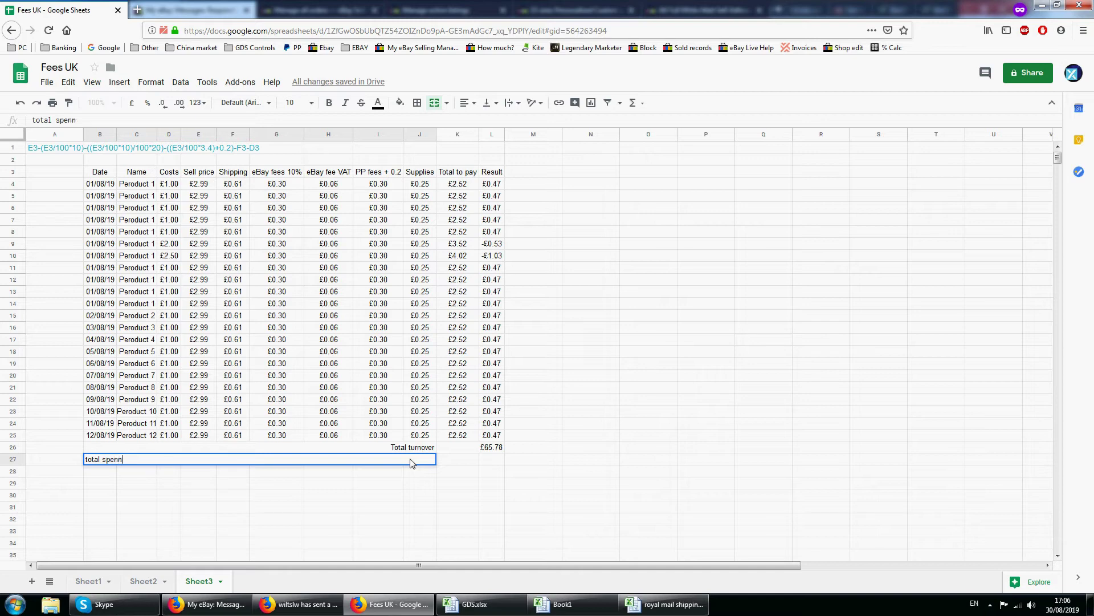
key("BackSpace")
type("t")
key("Return")
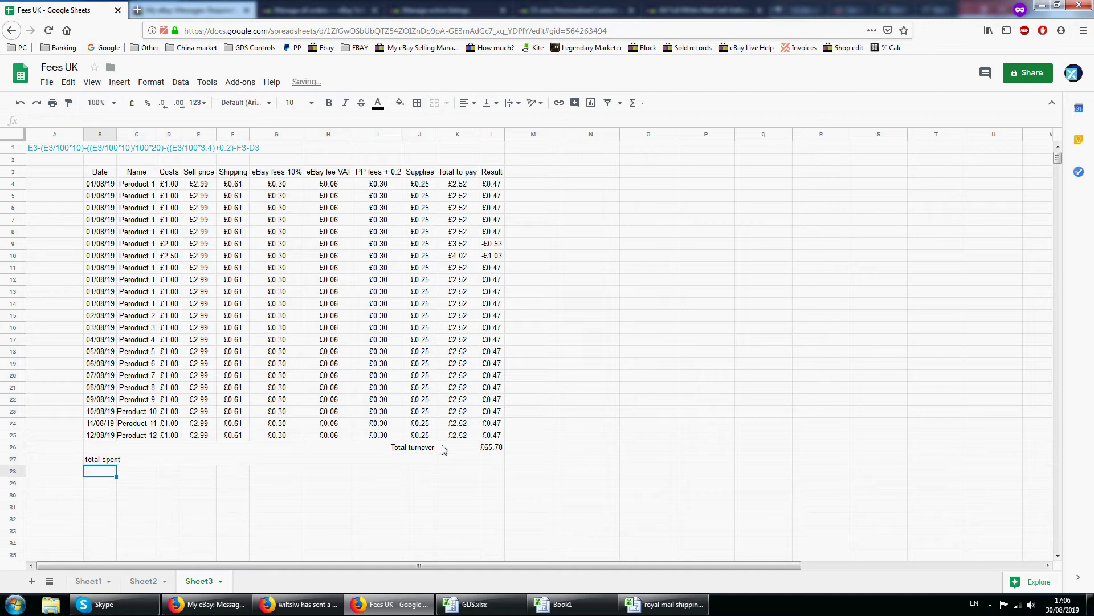
Merge cells K27:L27 and enter a SUM formula over the Total to pay values in K4:K25
left_click(427, 463)
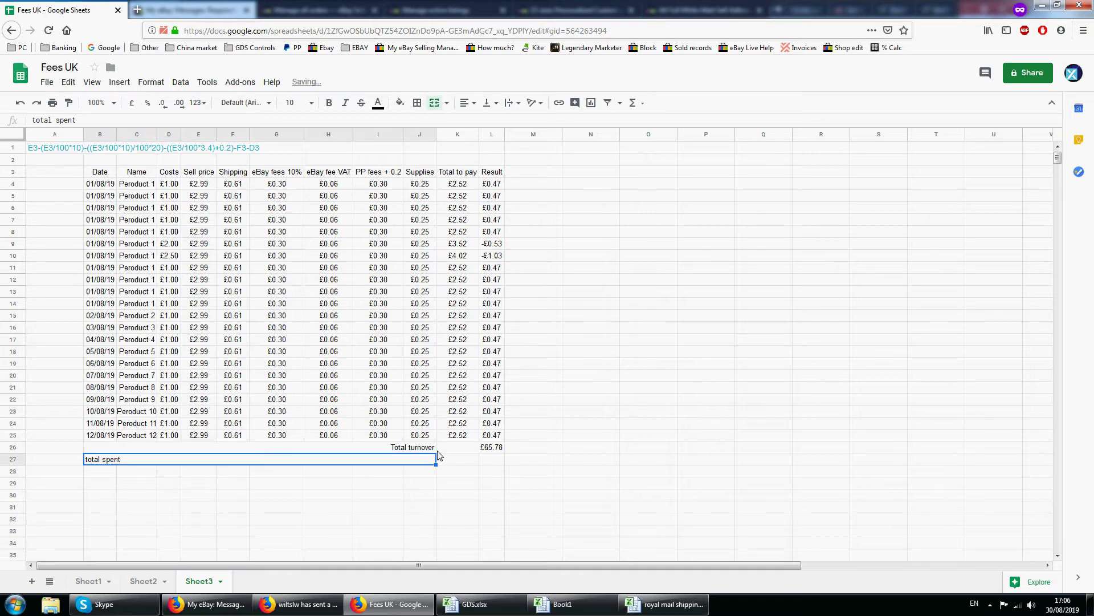
left_click_drag(442, 458, 492, 461)
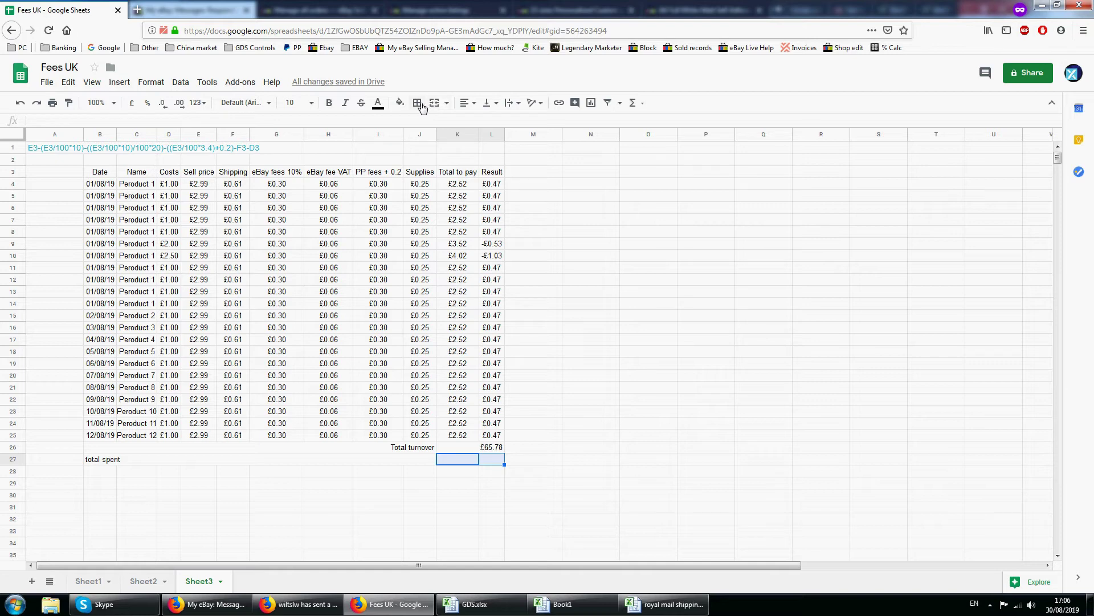
left_click(434, 102)
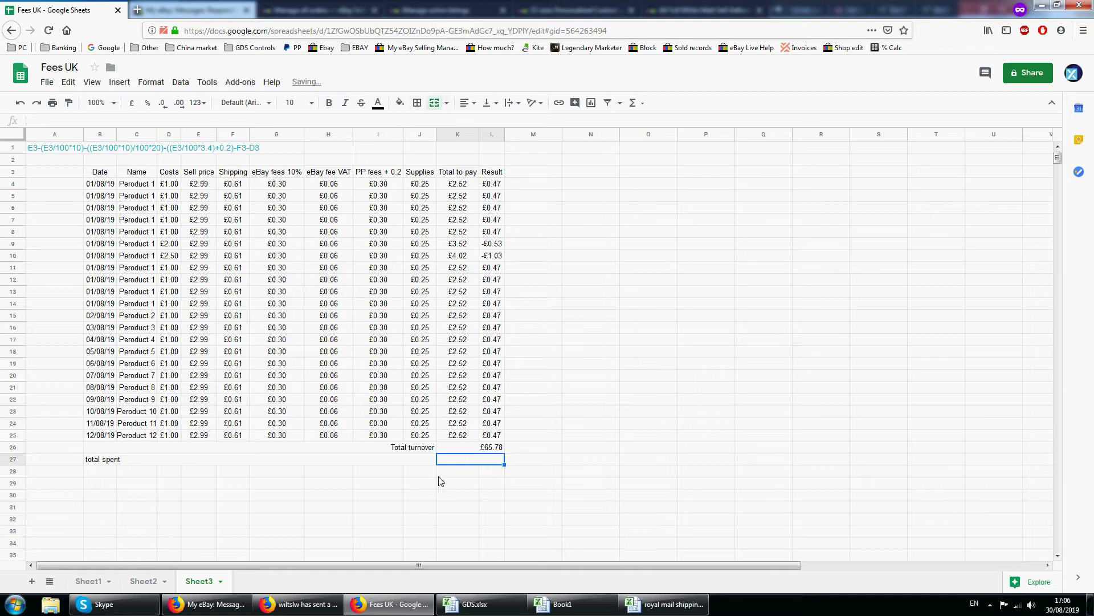
type("=sum(")
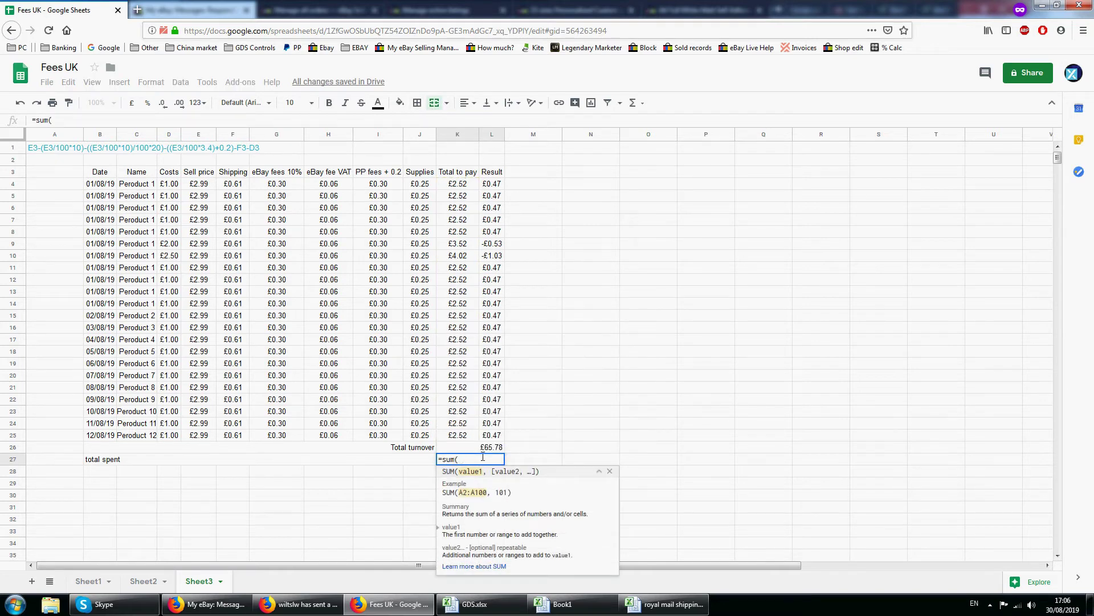
left_click_drag(457, 186, 453, 438)
key("Return")
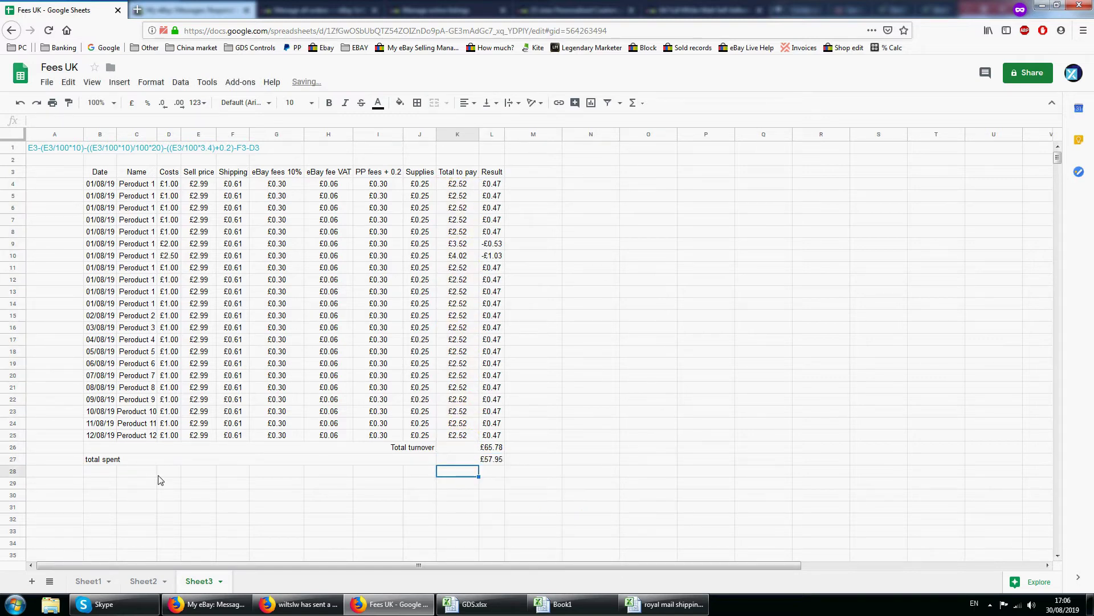
Merge cells B28:J28 and enter the label "total profit"
left_click_drag(92, 474, 433, 472)
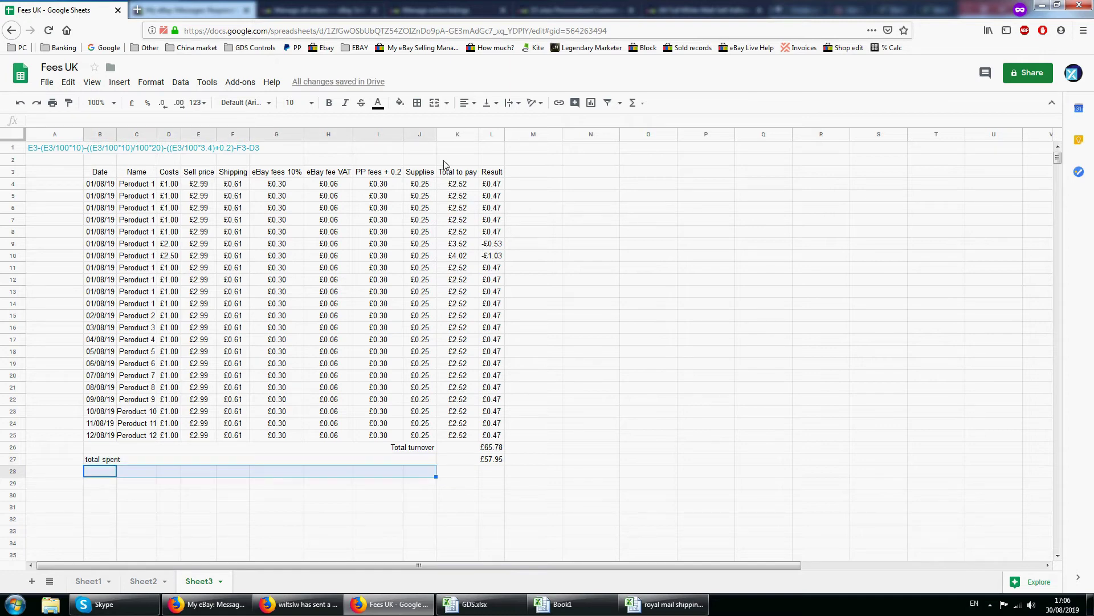
left_click(435, 103)
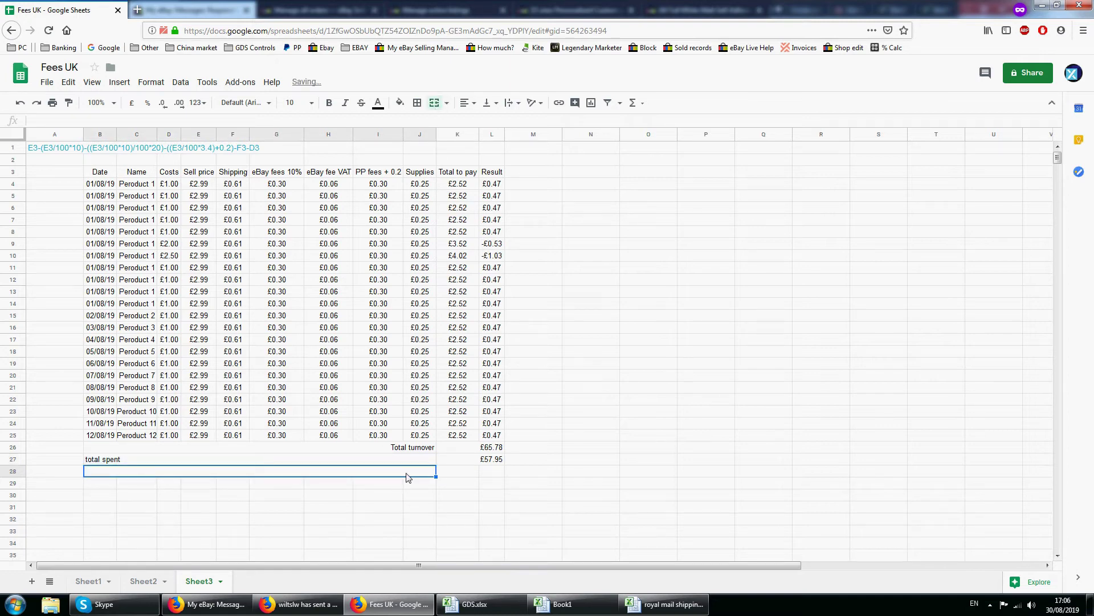
type("total")
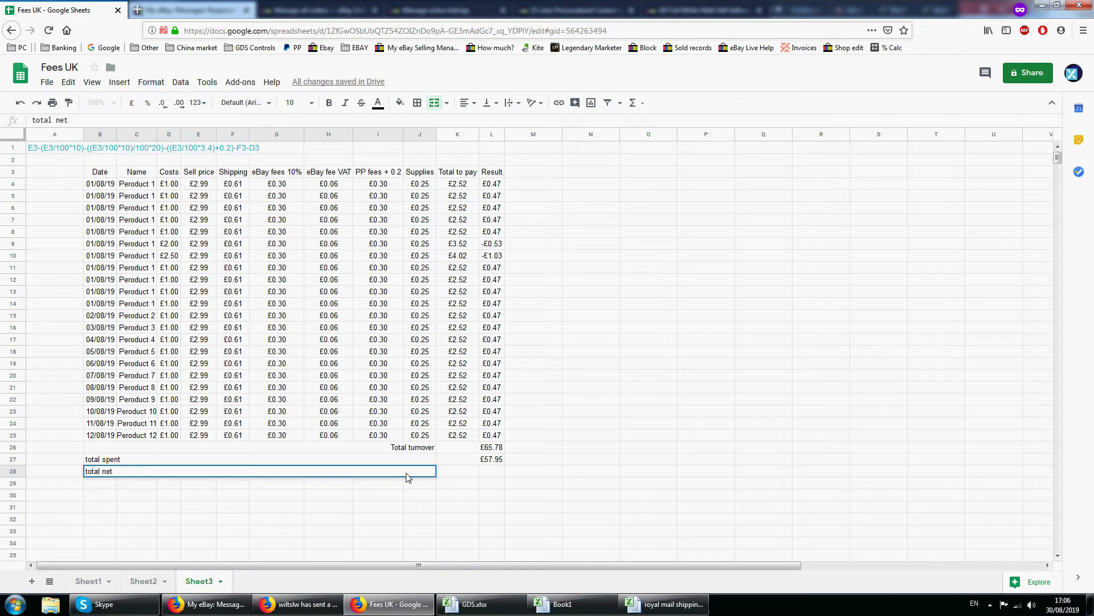
type(" profit")
key("Return")
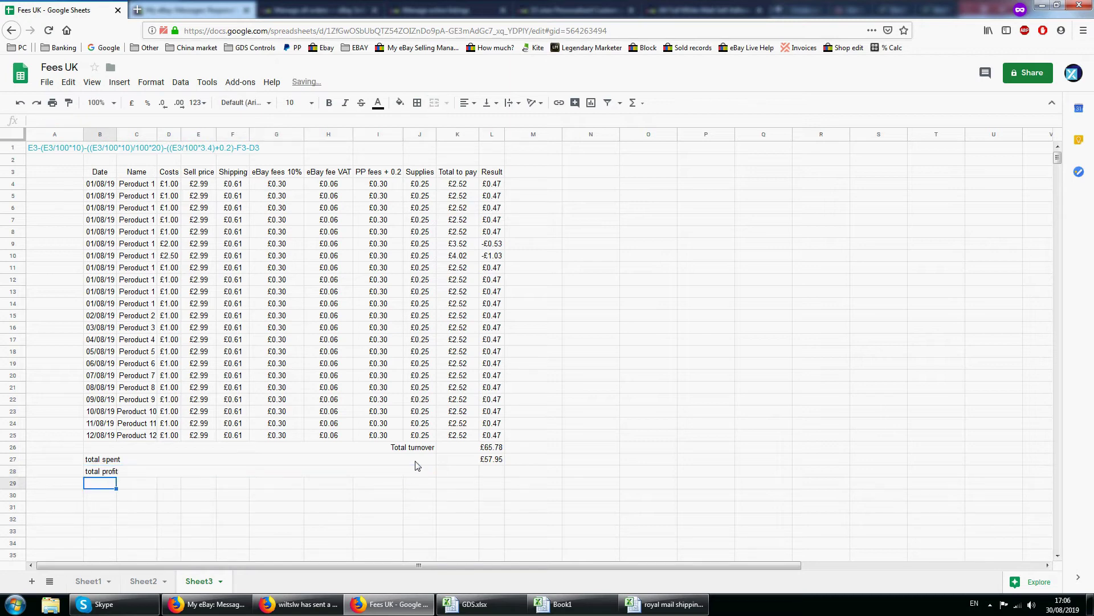
Right-align the total labels in rows 26 to 28
left_click_drag(416, 448, 418, 472)
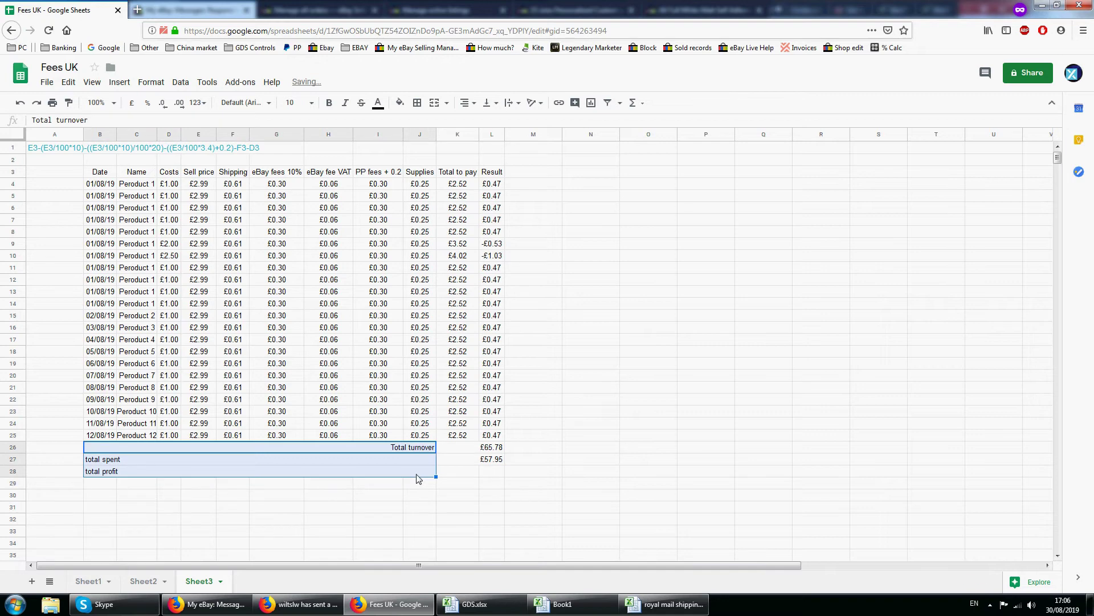
left_click(465, 103)
left_click(497, 130)
Merge cells K28:L28 beside the total profit label and enter a SUM formula over the product rows' Result values
left_click_drag(463, 473, 497, 473)
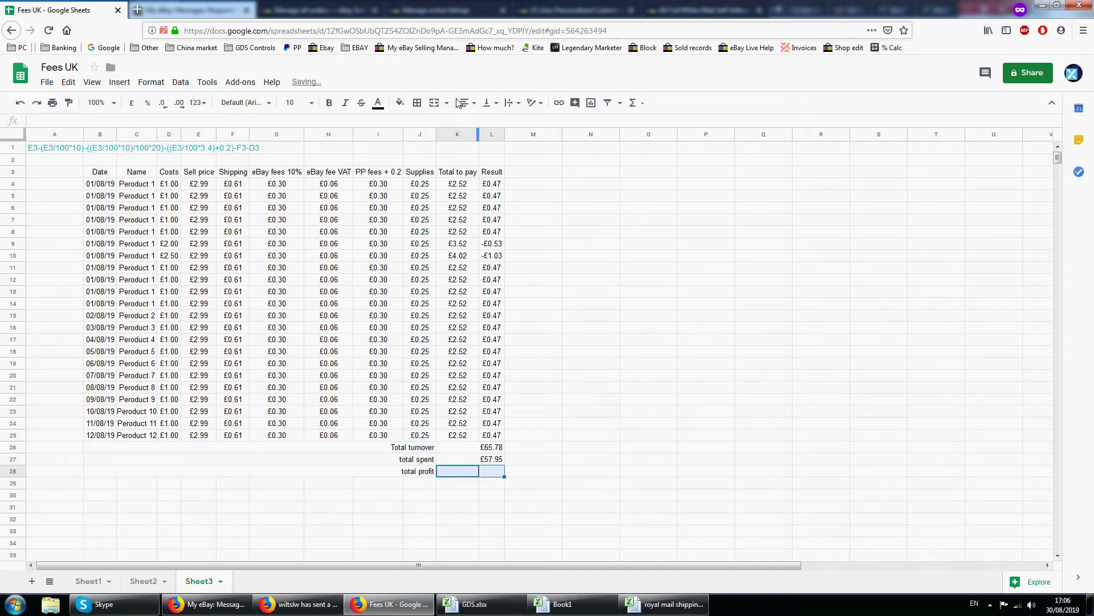
left_click(433, 105)
type("=")
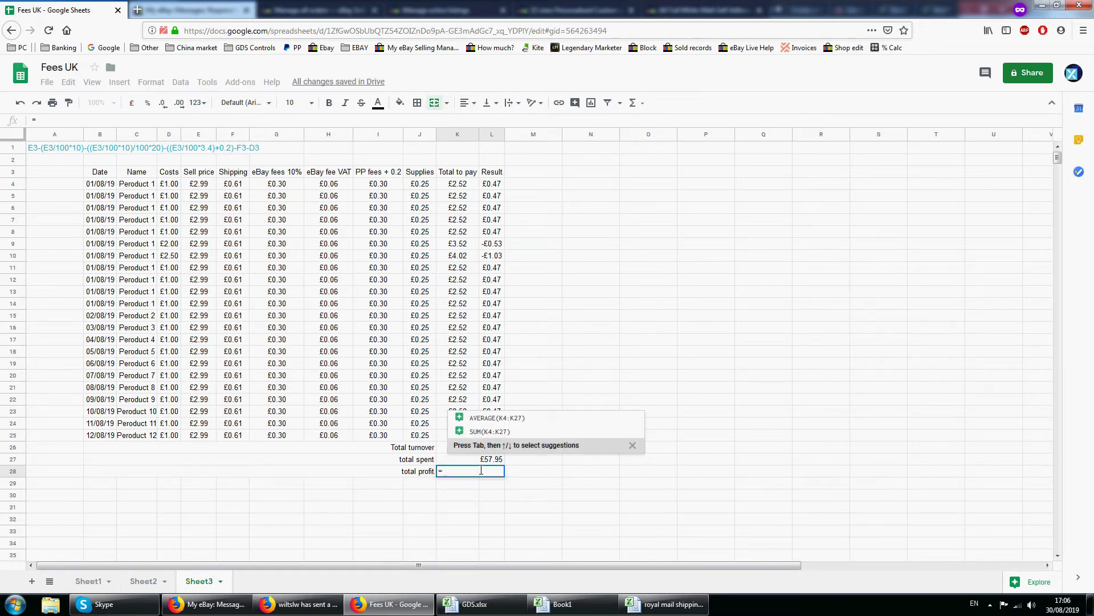
type("sum(")
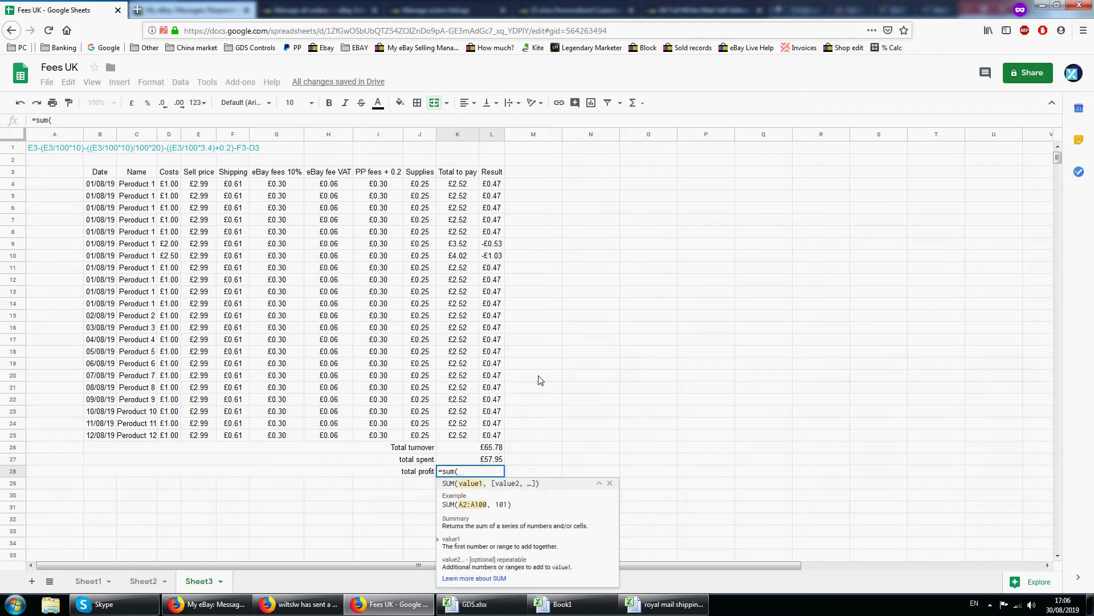
left_click_drag(488, 187, 479, 476)
key("Return")
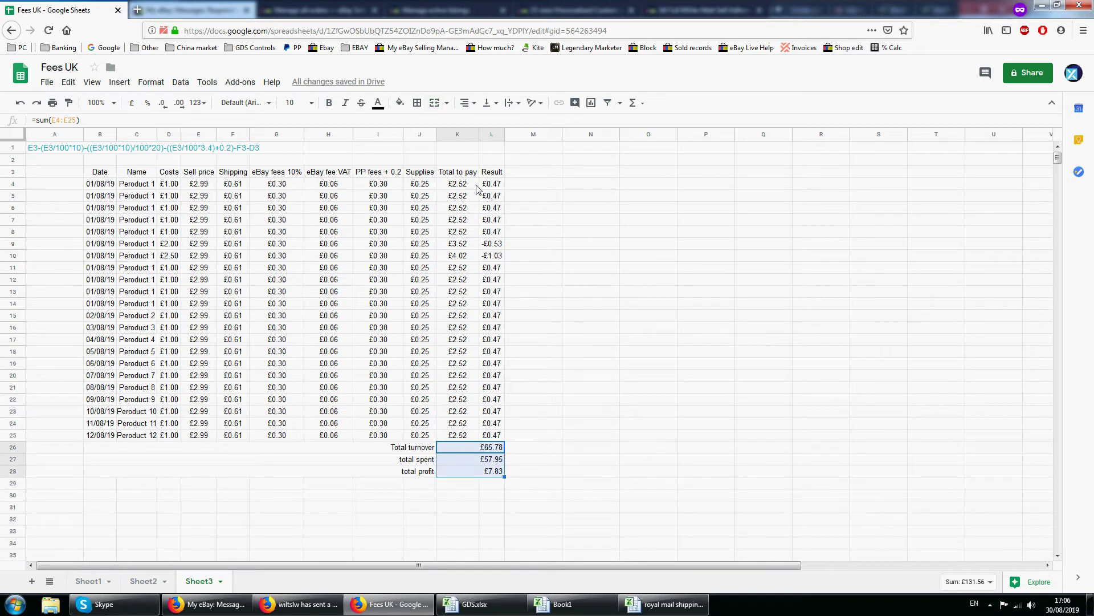
Centre the turnover, spent and profit totals in K26:L28
left_click(474, 103)
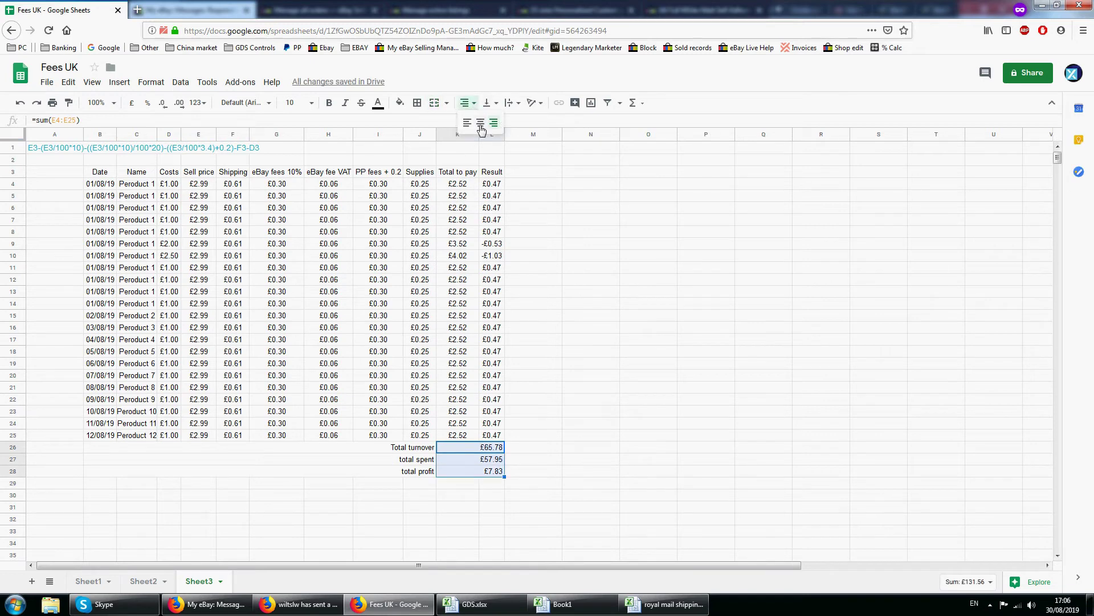
left_click(483, 126)
left_click(647, 507)
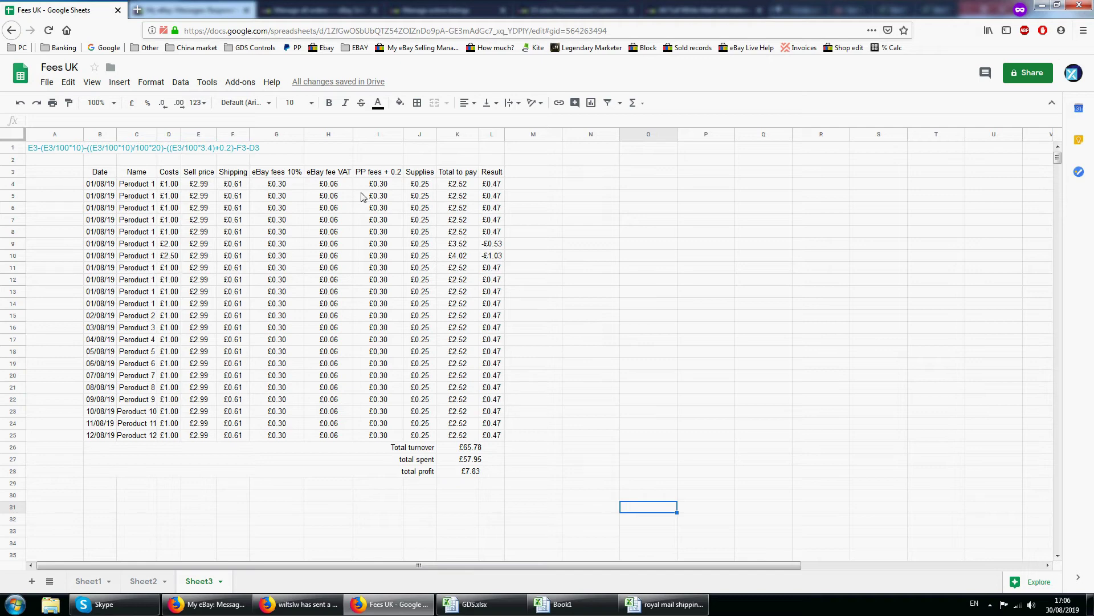
Examine the shipping, eBay fee, VAT and PP fee cells for their formulas, and compare with the layout of Sheet2
left_click(206, 224)
left_click(231, 212)
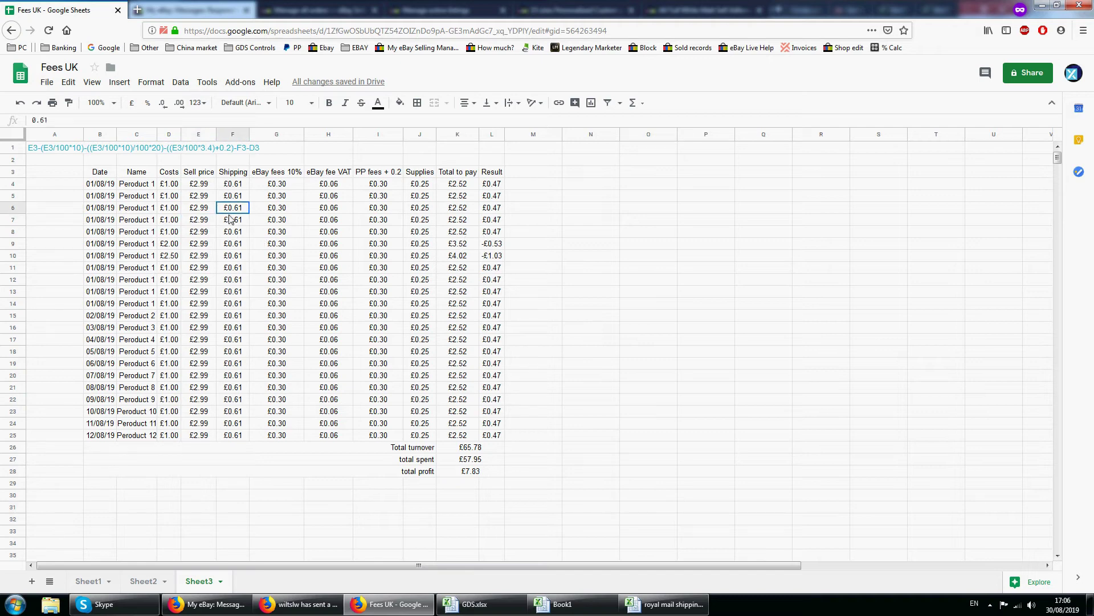
left_click(283, 209)
left_click(284, 188)
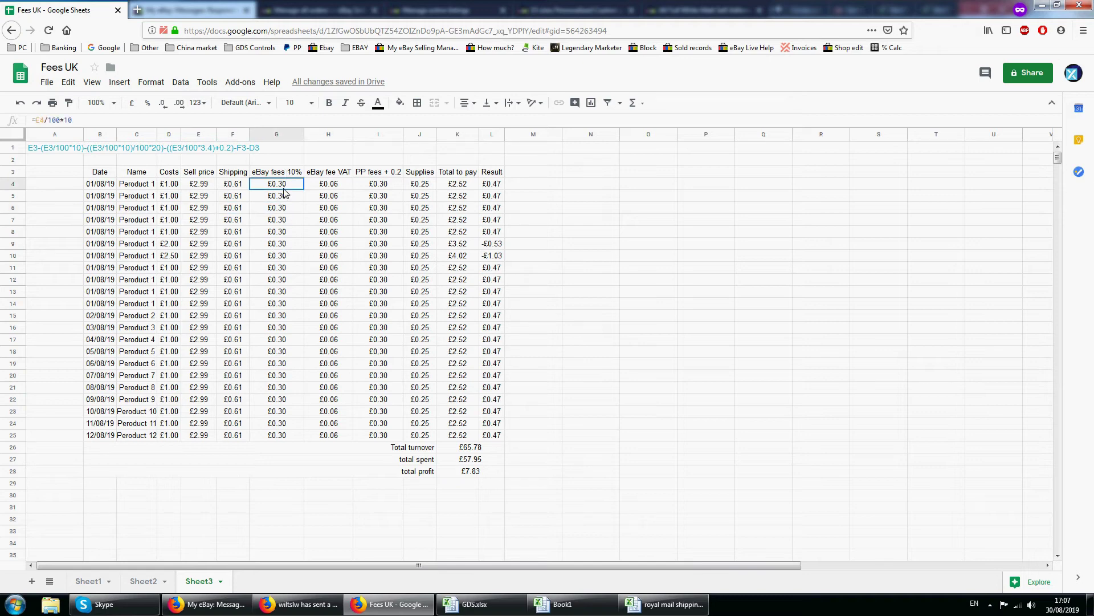
left_click(275, 260)
left_click(275, 338)
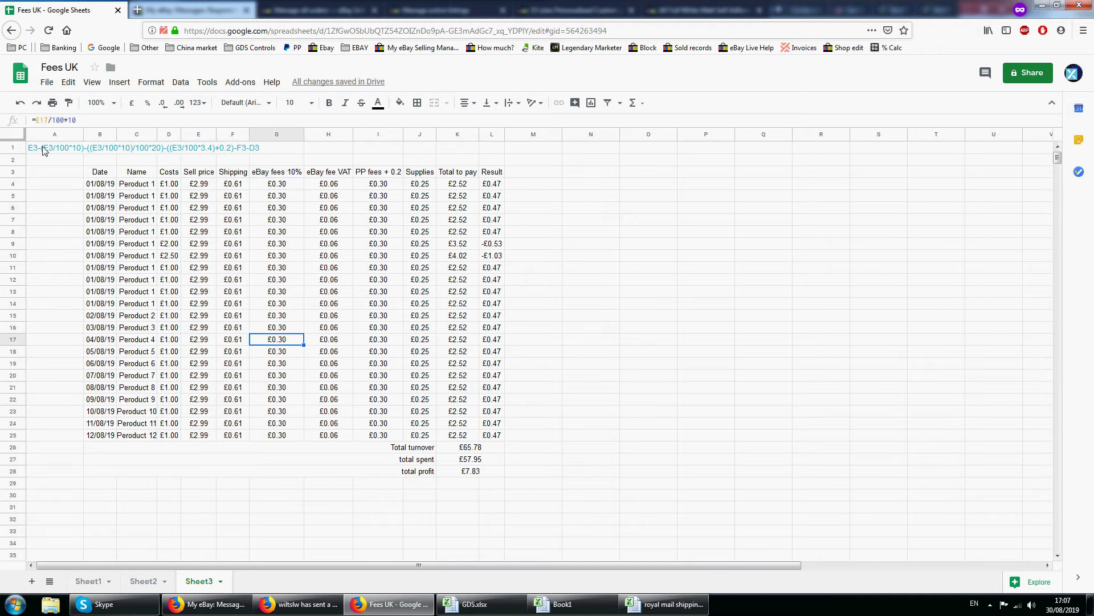
left_click(335, 220)
left_click(378, 222)
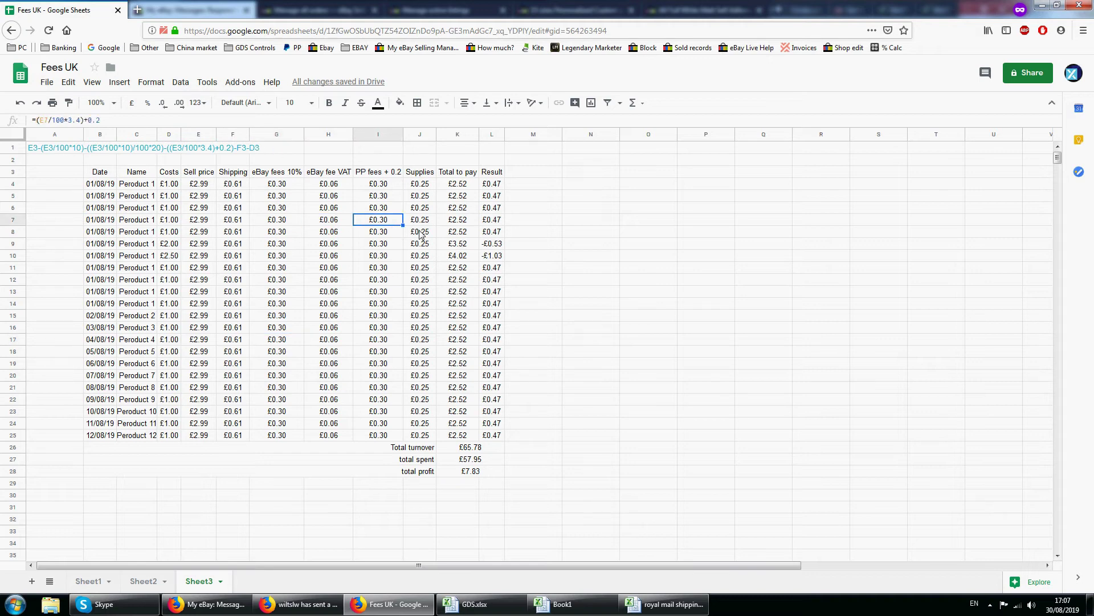
left_click(143, 582)
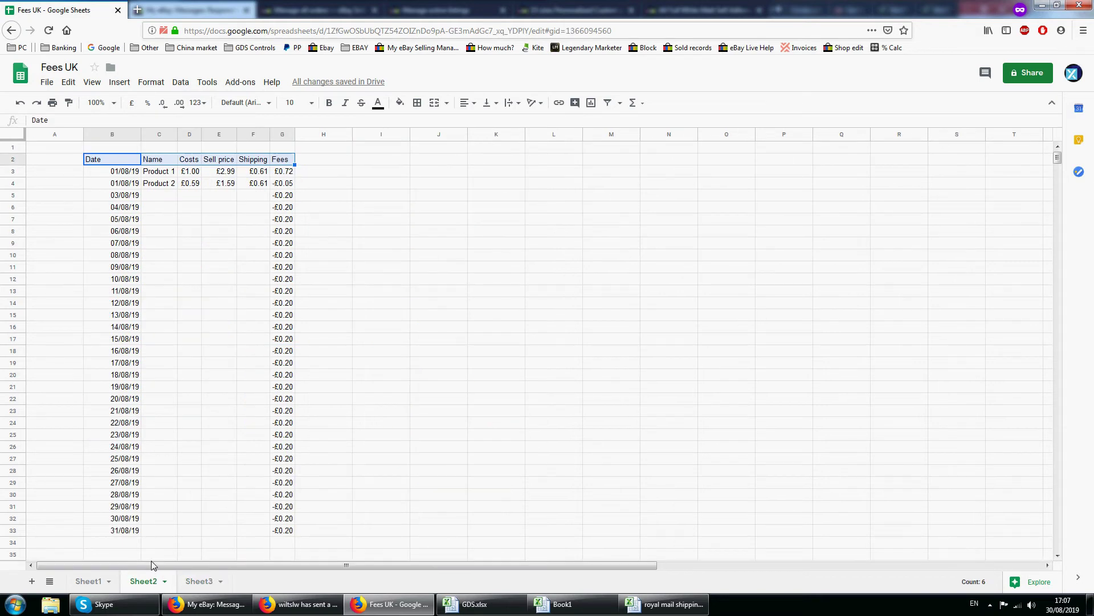
left_click(199, 581)
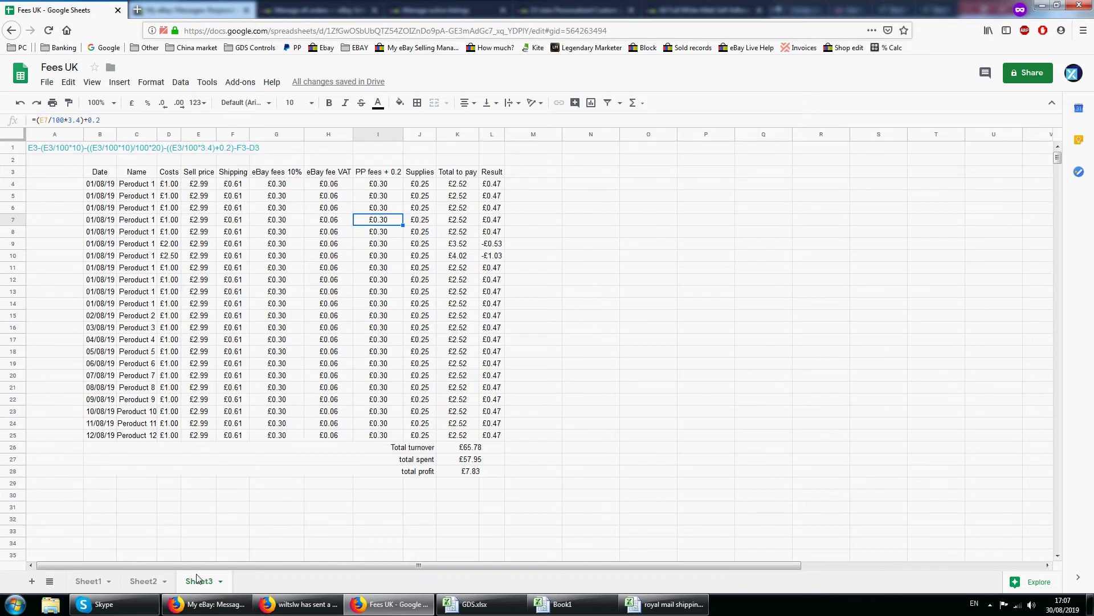
Change the VAT percentage in the eBay fee VAT formula in H4
left_click(326, 187)
left_click(71, 120)
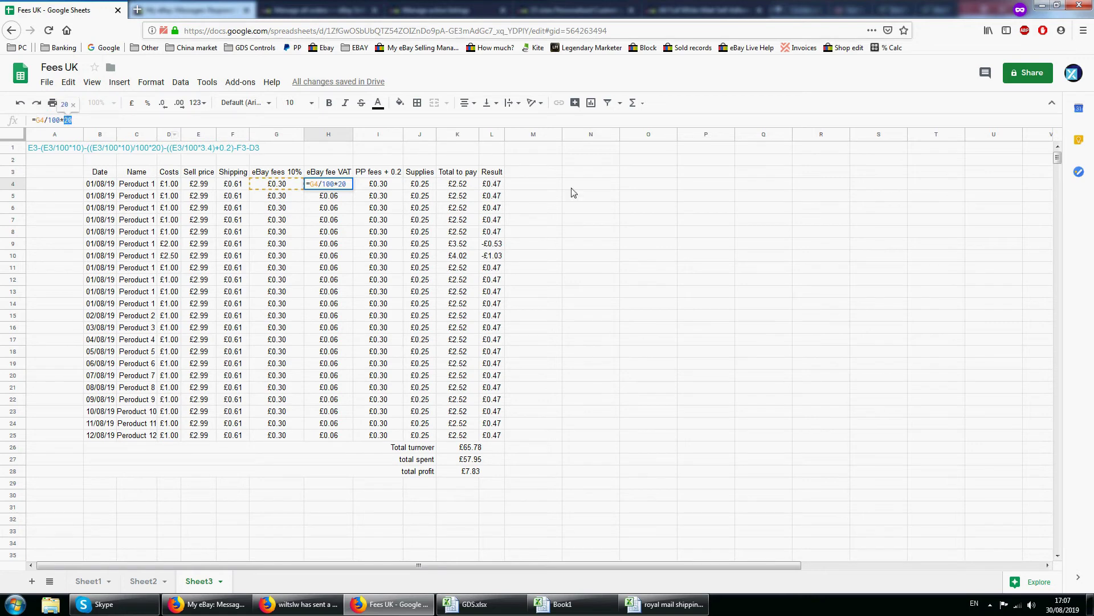
type("2")
key("Return")
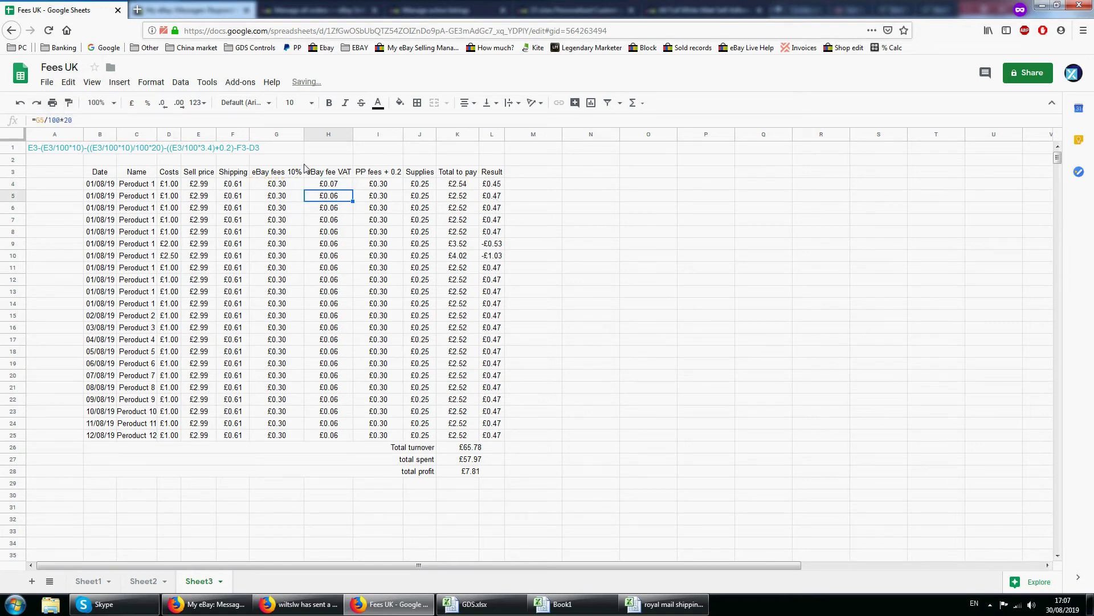
Fill the eBay fee VAT formula from H4 down through H25
left_click(345, 184)
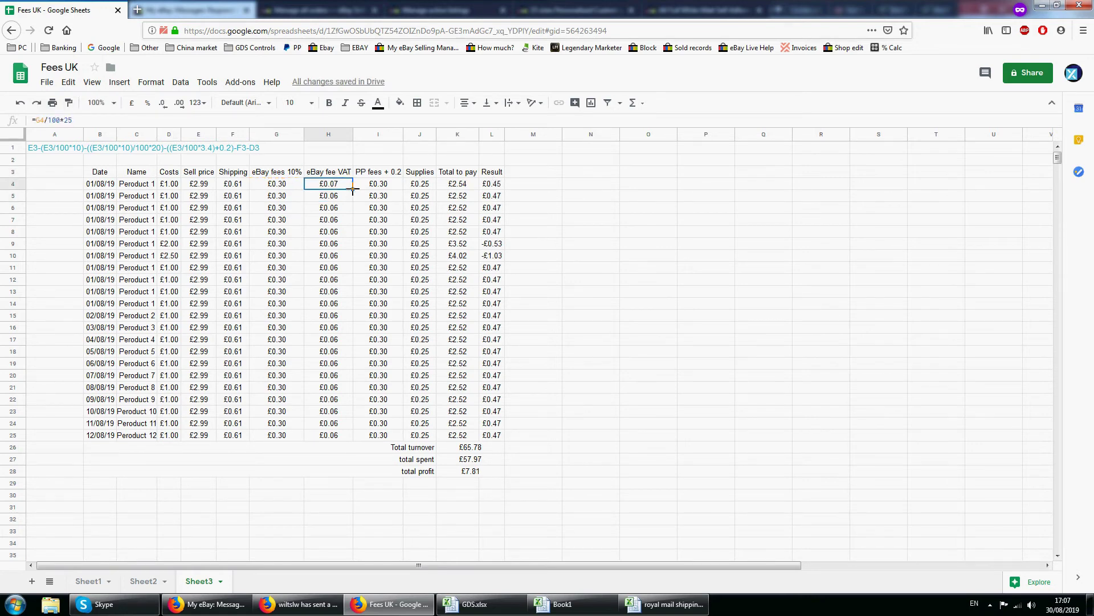
left_click_drag(354, 224, 354, 439)
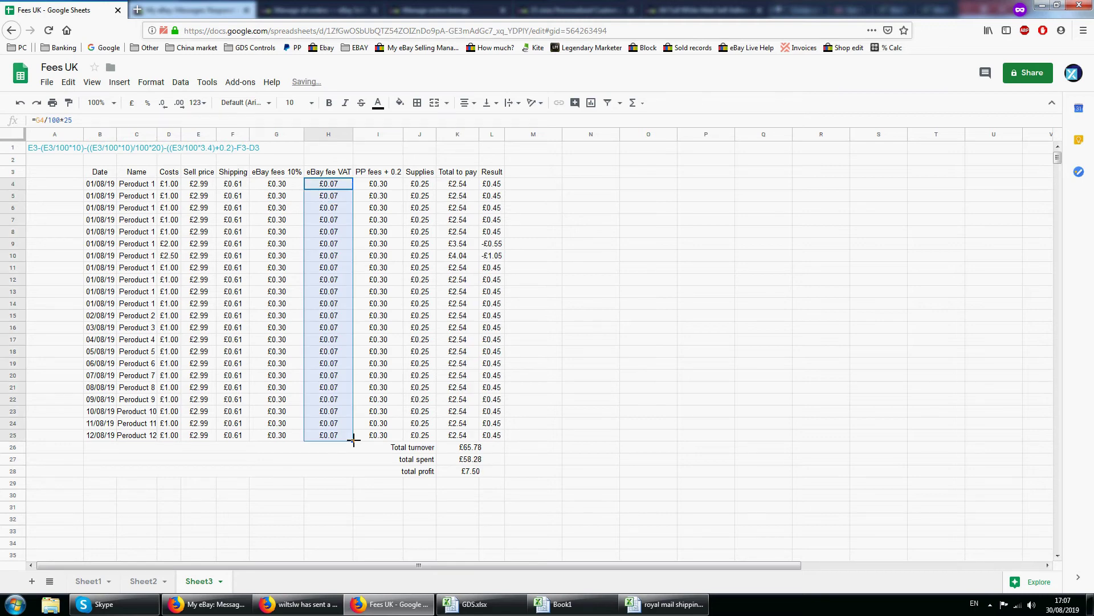
Set the eBay fee VAT formula in H4 to =G4/100*20 and fill it down through H25
left_click(338, 187)
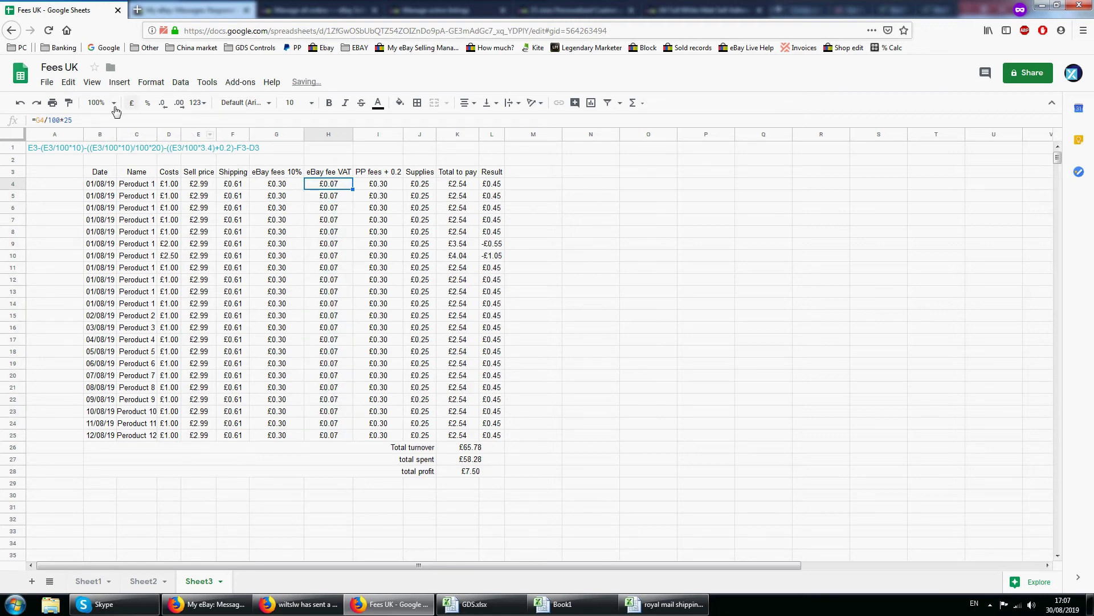
left_click(91, 118)
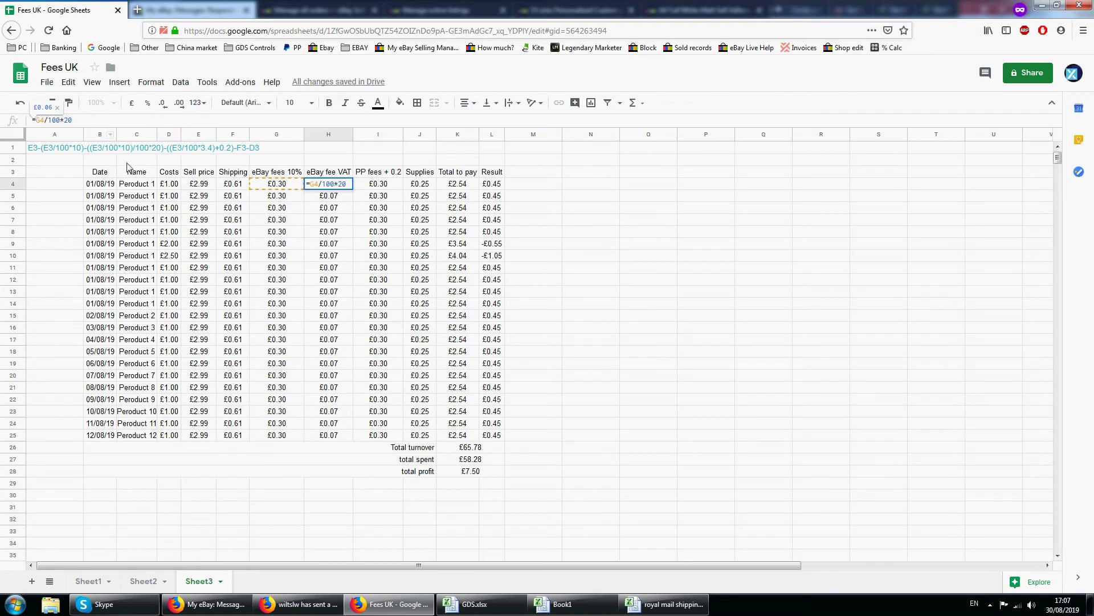
key("Return")
left_click(335, 188)
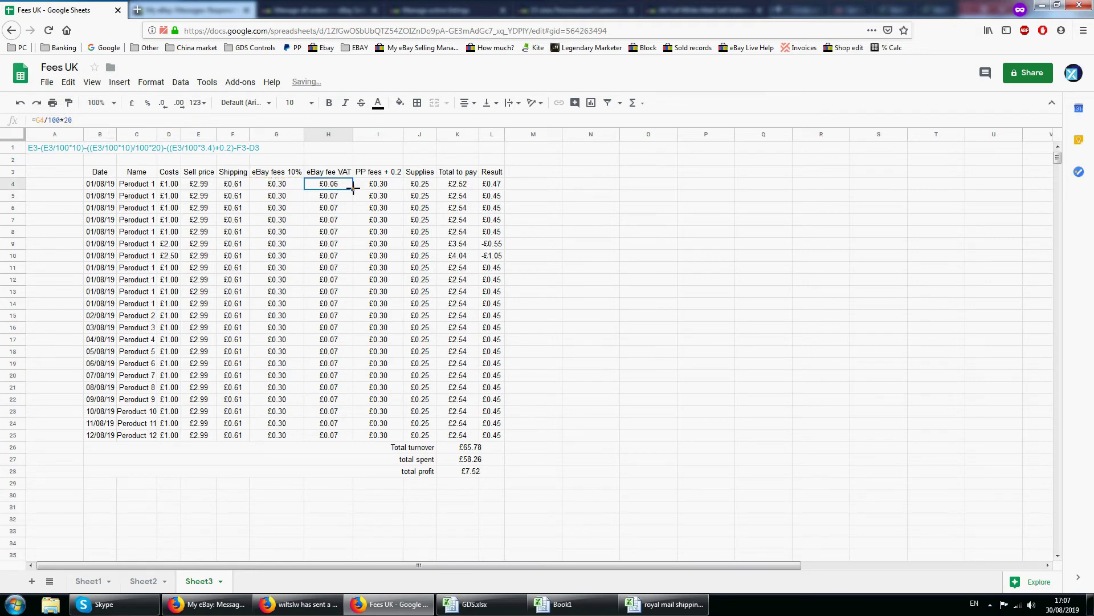
left_click_drag(354, 188, 357, 436)
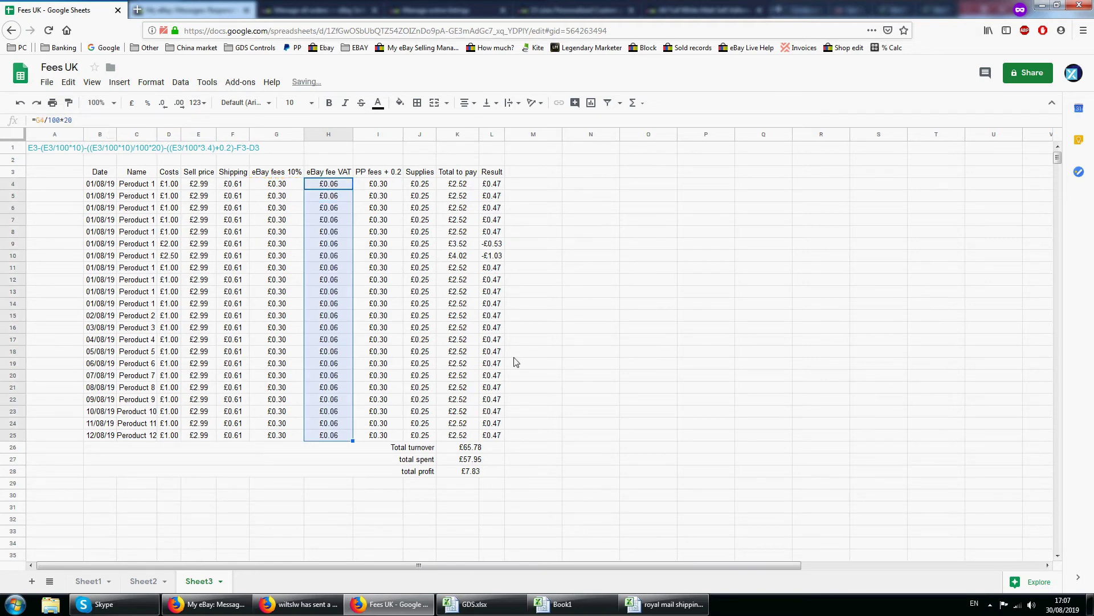
left_click(635, 249)
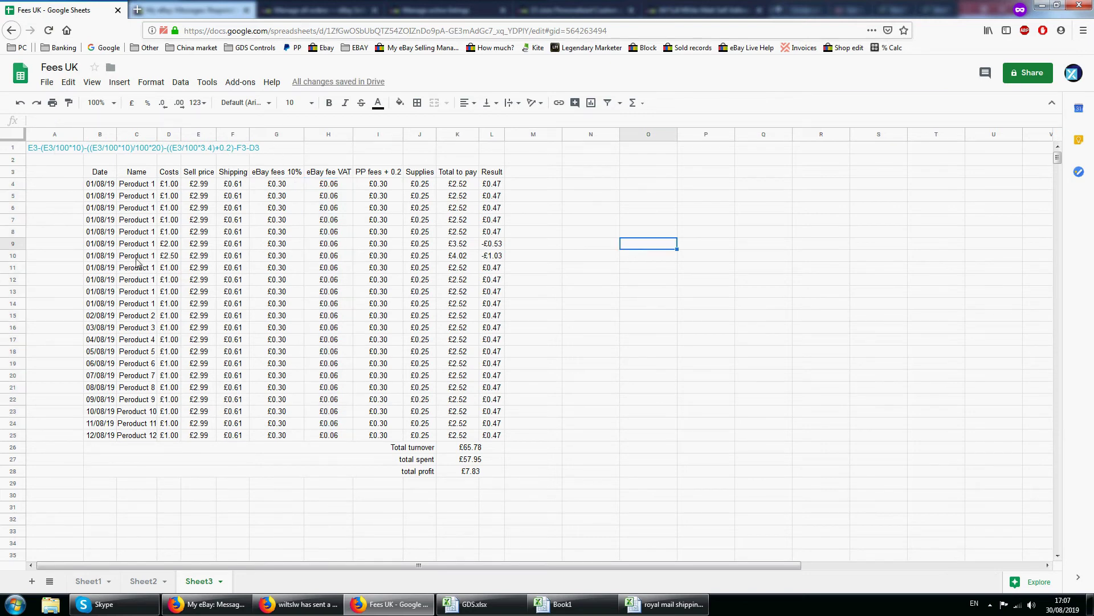
Apply all borders to the product table in B3:L25
left_click_drag(94, 174, 493, 442)
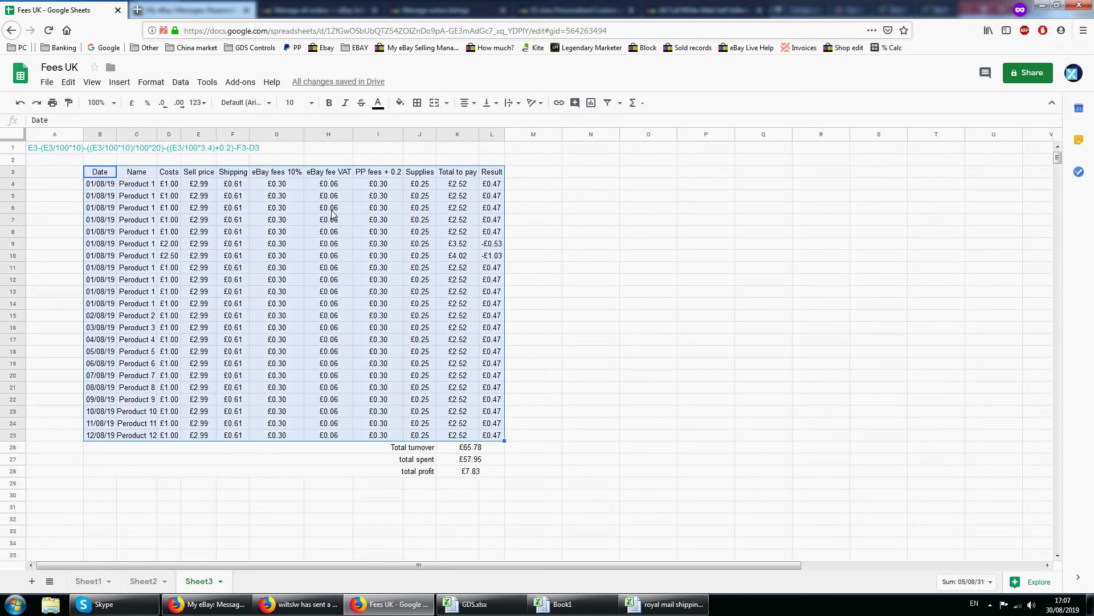
left_click(421, 109)
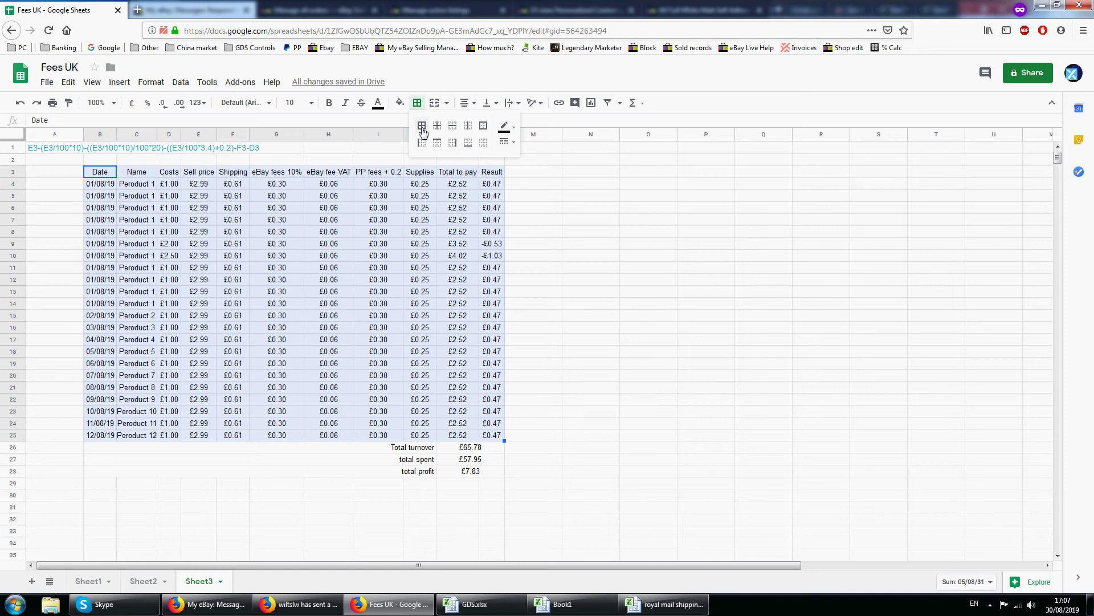
left_click(422, 127)
left_click(762, 351)
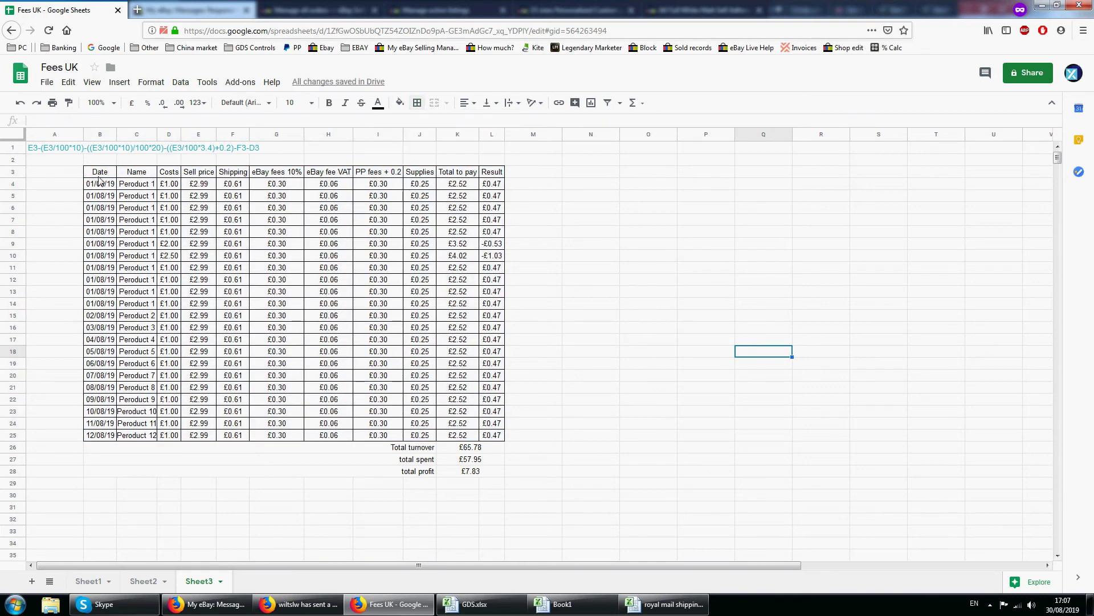
Make the table's header row B3:L3 bold and widen the Result column slightly
left_click_drag(100, 172, 492, 172)
key("ctrl+b")
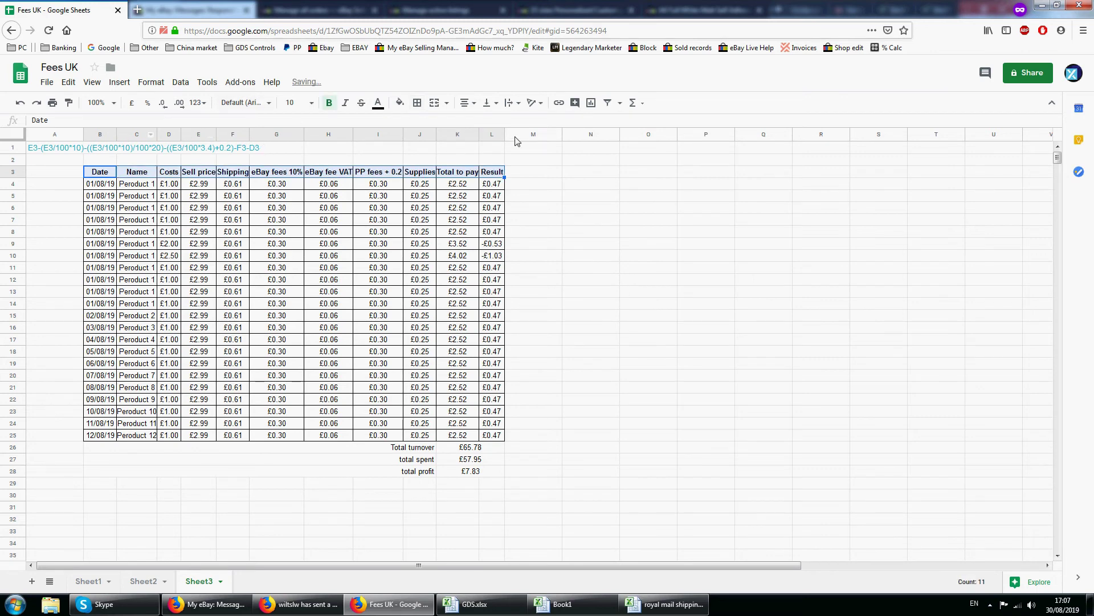
left_click_drag(504, 134, 506, 134)
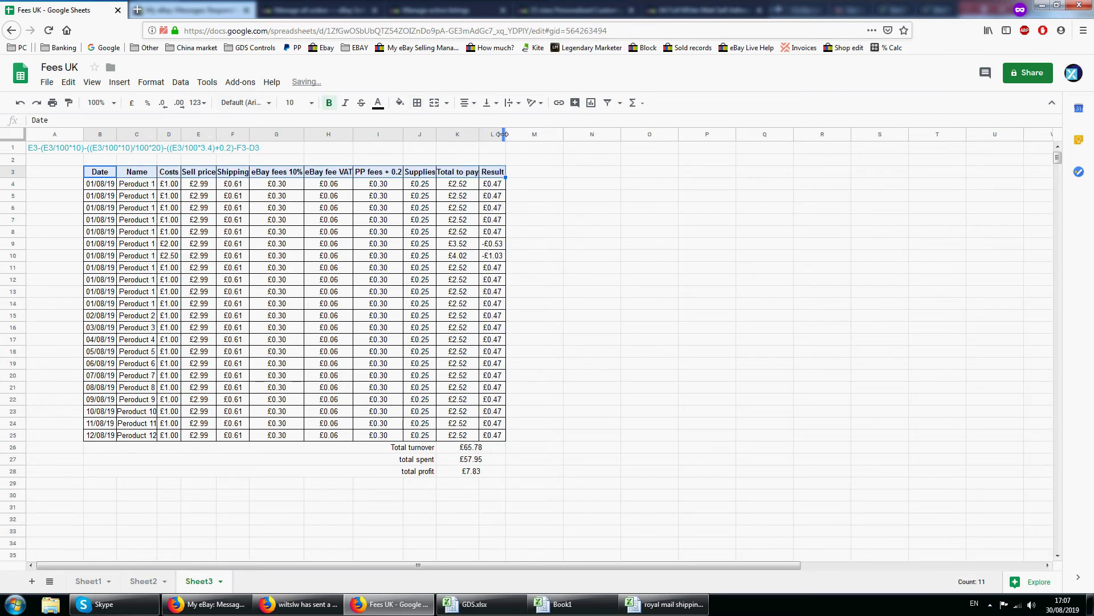
left_click(473, 135)
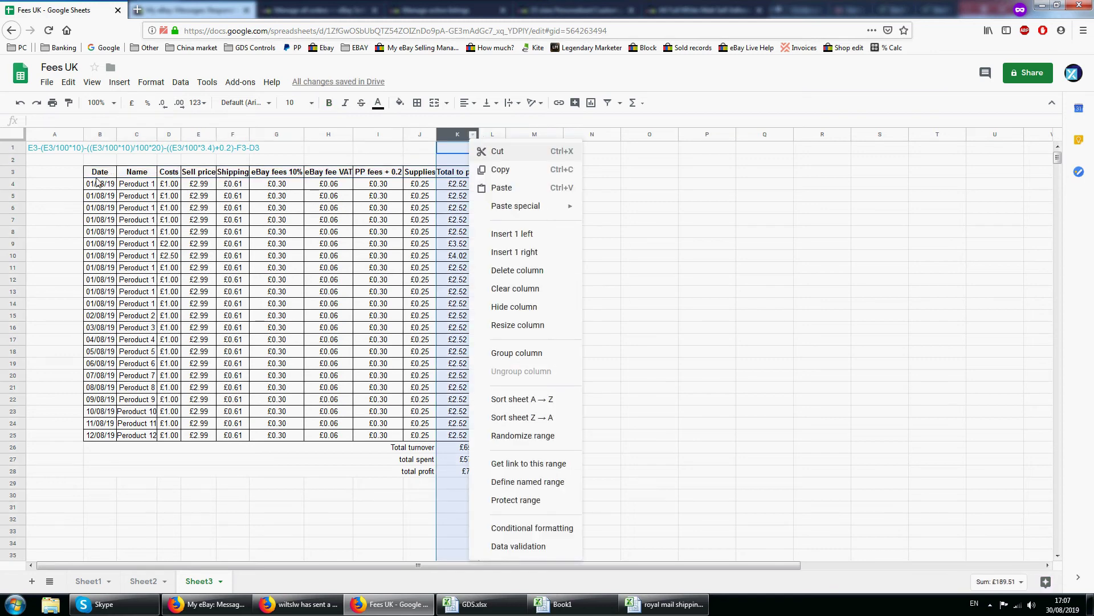
left_click(879, 292)
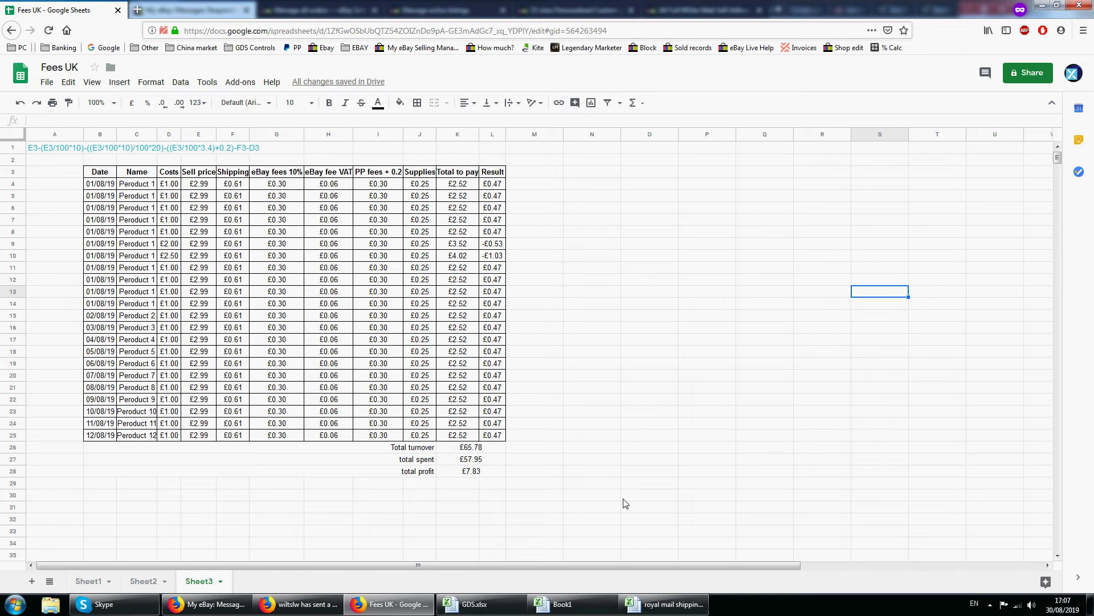
left_click(474, 474)
left_click(489, 460)
left_click(490, 450)
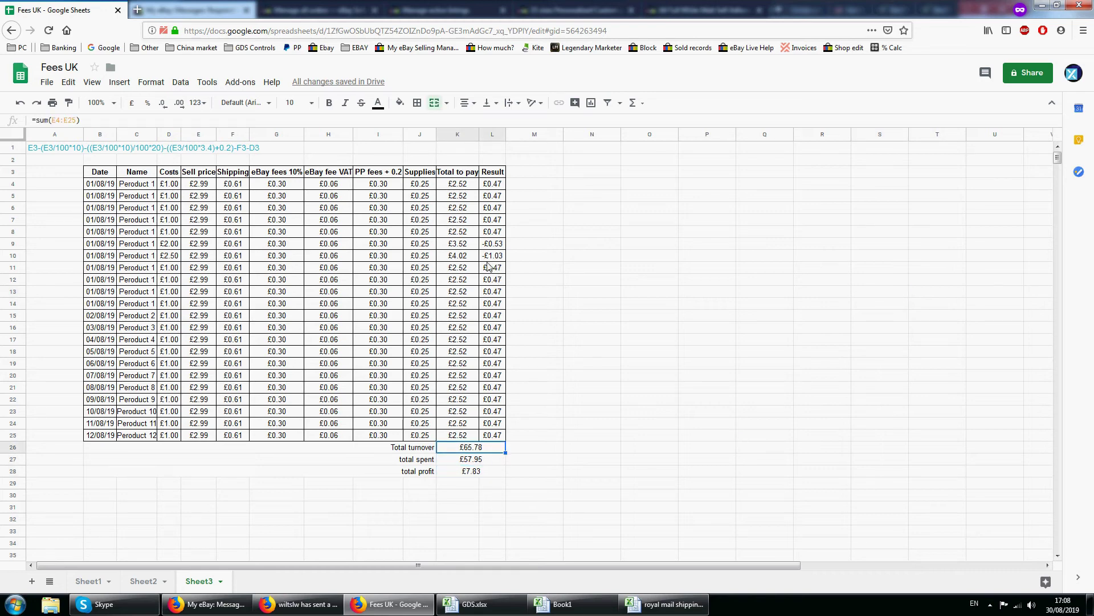
left_click(174, 258)
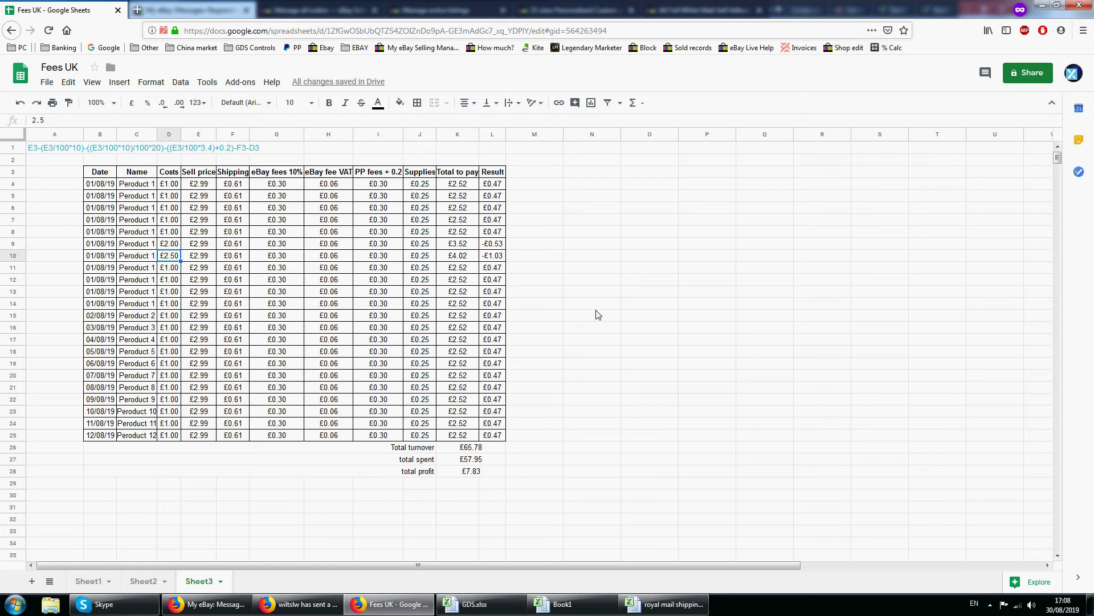
left_click(591, 185)
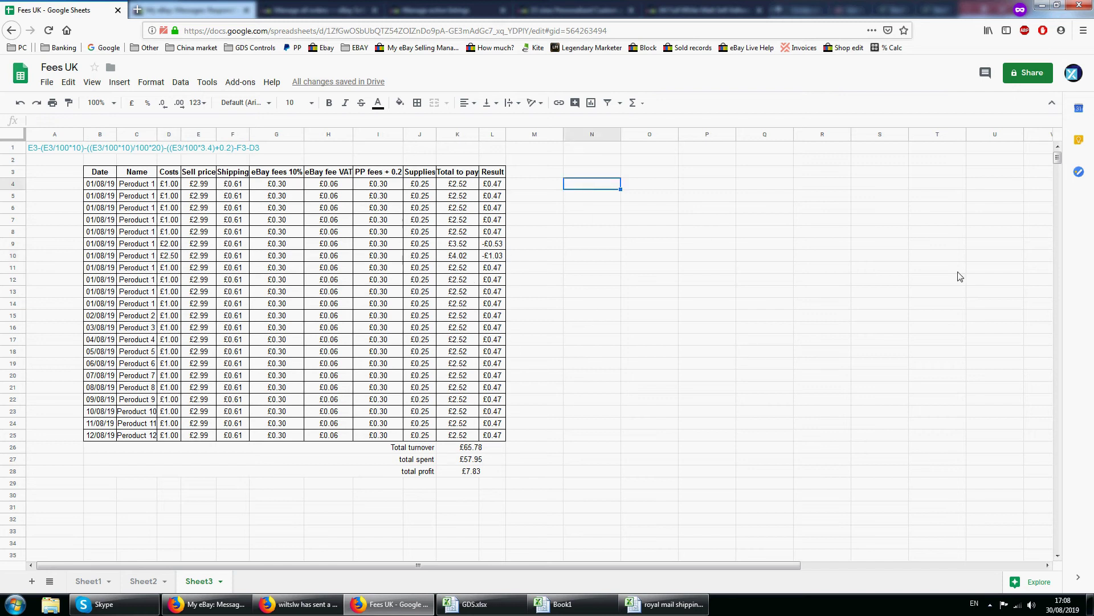
type("10£")
type("%")
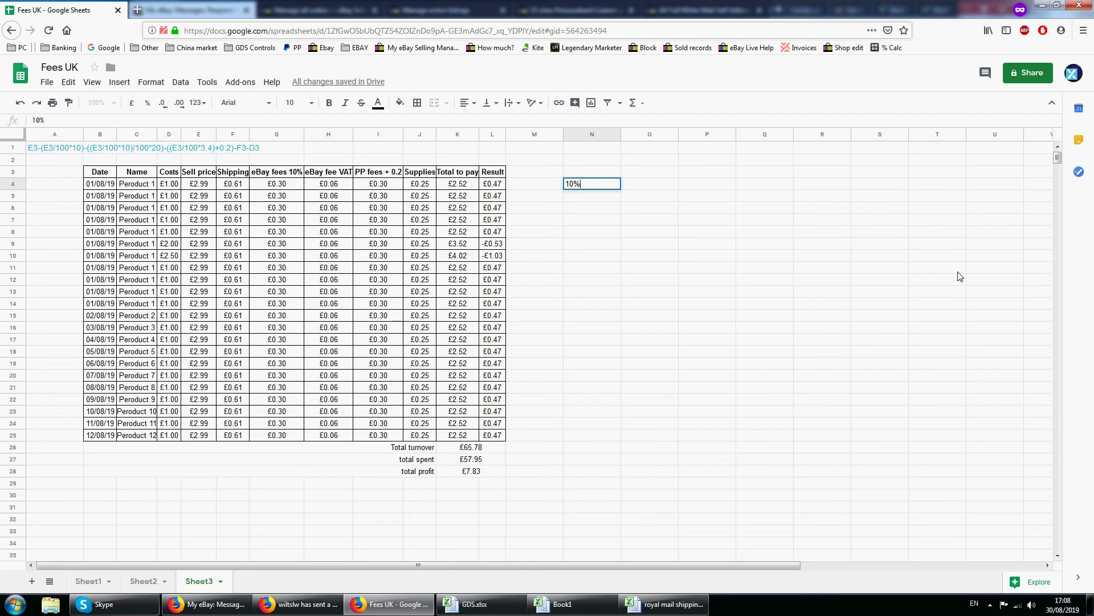
key("Return")
key("Up")
key("Left")
key("Right")
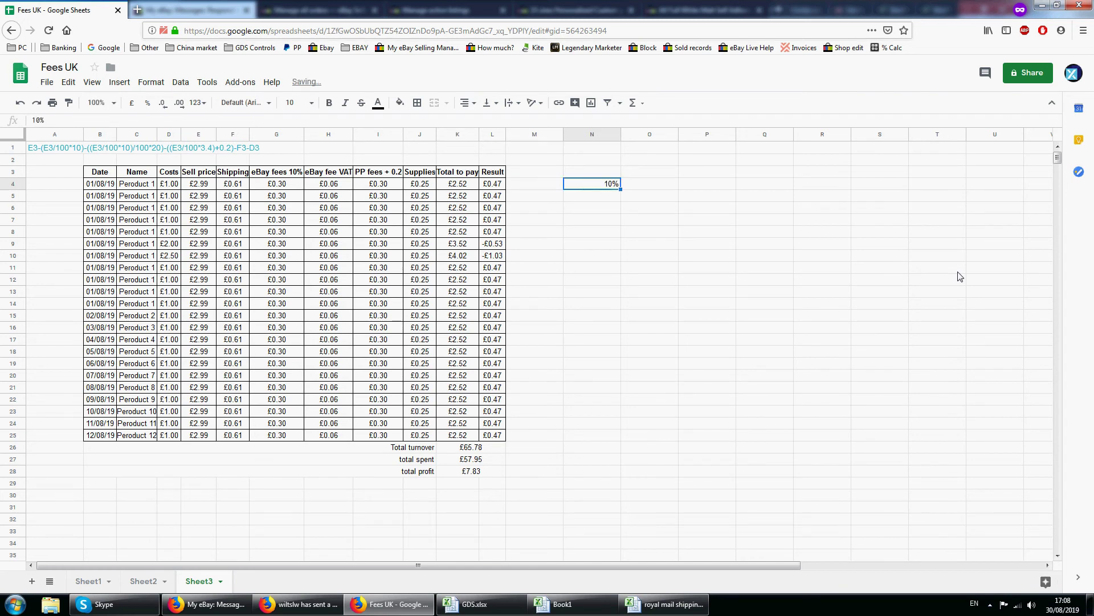
Label N4 "Ebay fees" and enter 10% in O4 beside it
type("Ebay fees")
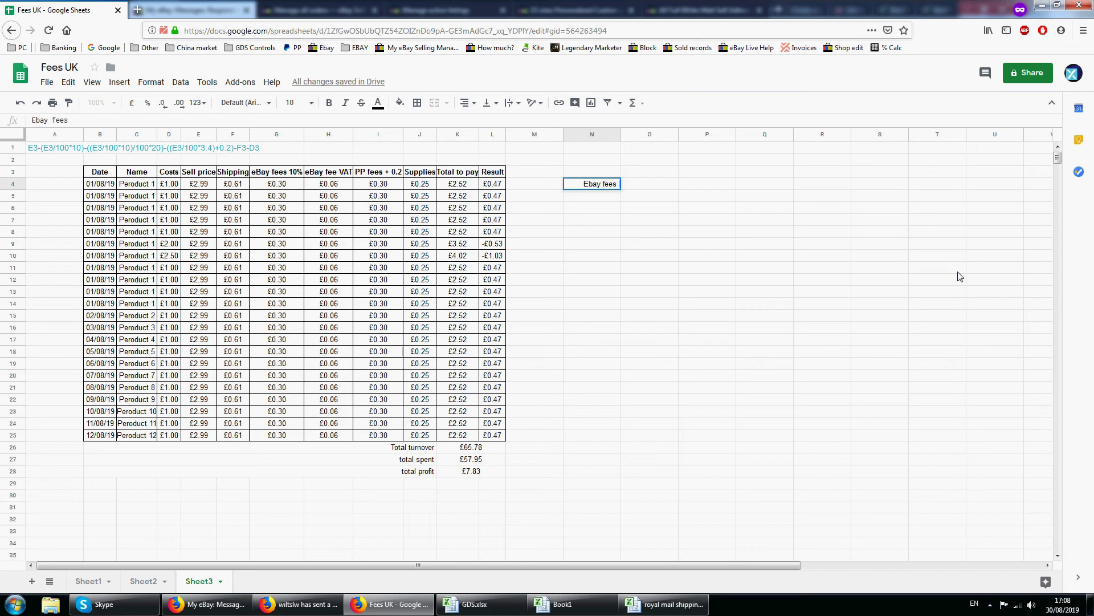
key("Right")
type("10")
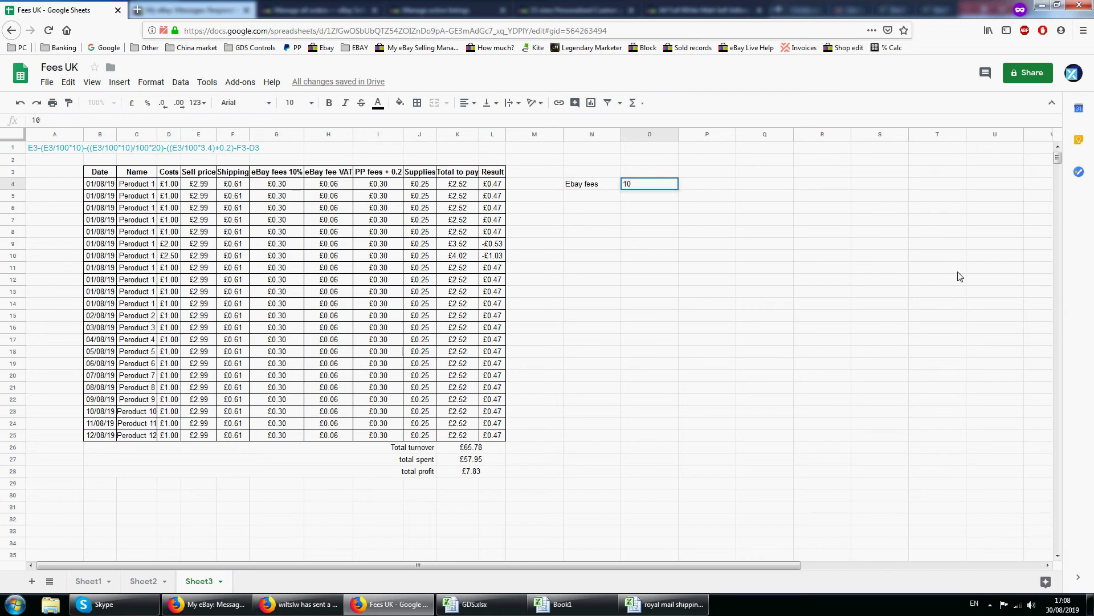
type("%")
key("Return")
Label N5 "Paypal fees" and enter 3.40% in O5 beside it
key("Right")
key("Left")
key("Left")
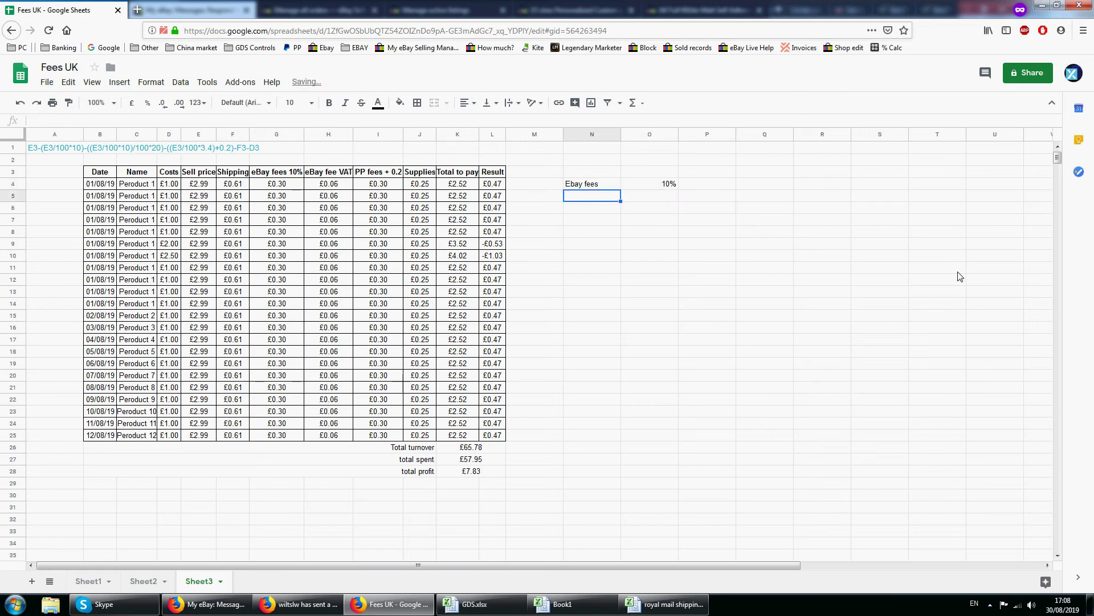
type("Paypal")
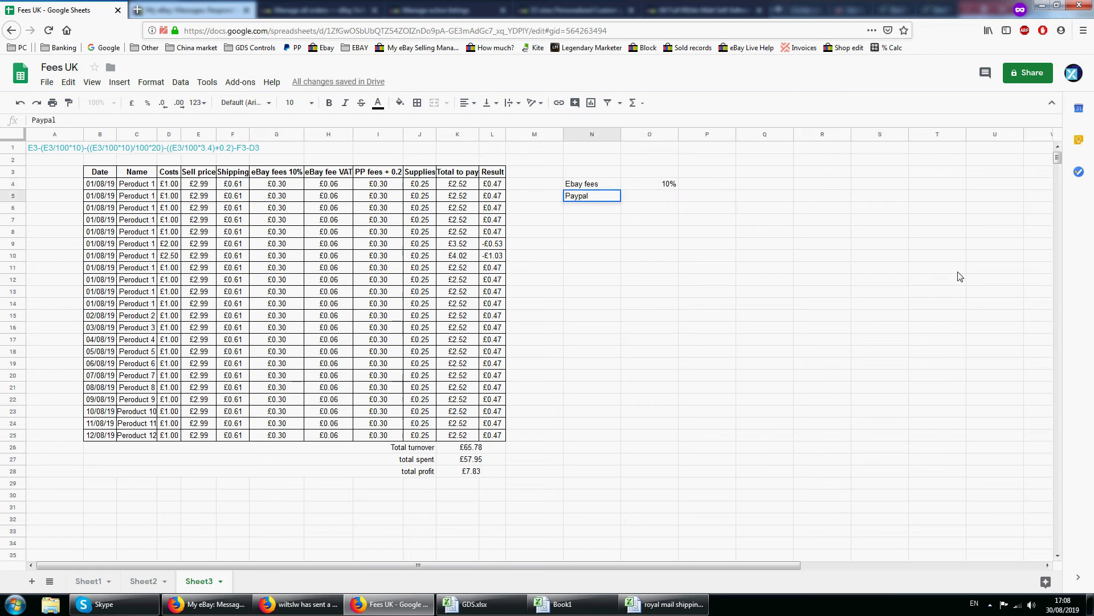
type(" fees")
key("Tab")
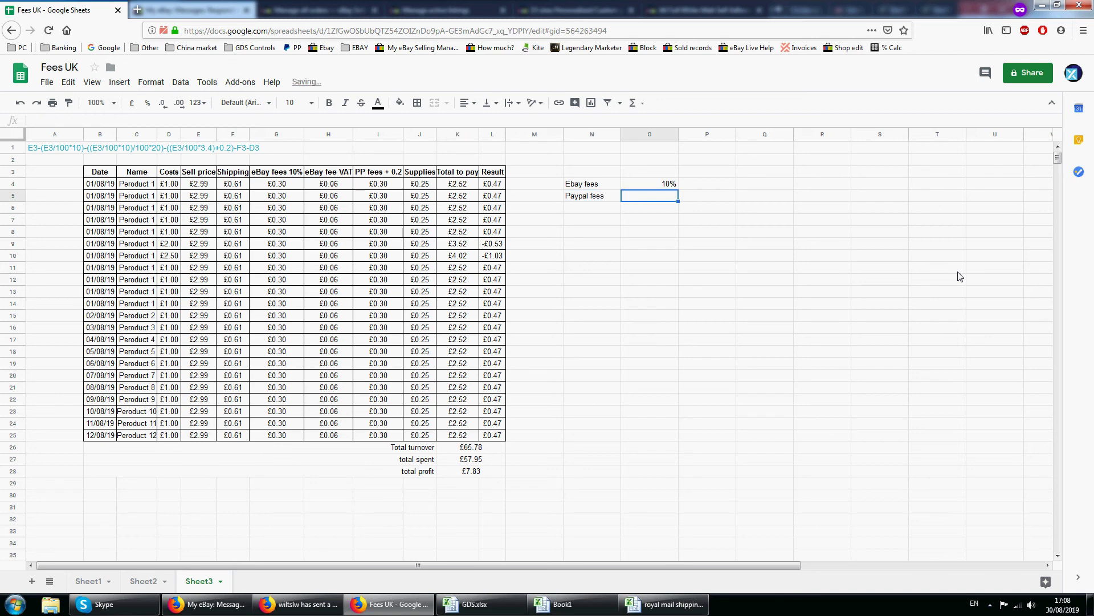
type("3.40")
type("%")
key("Return")
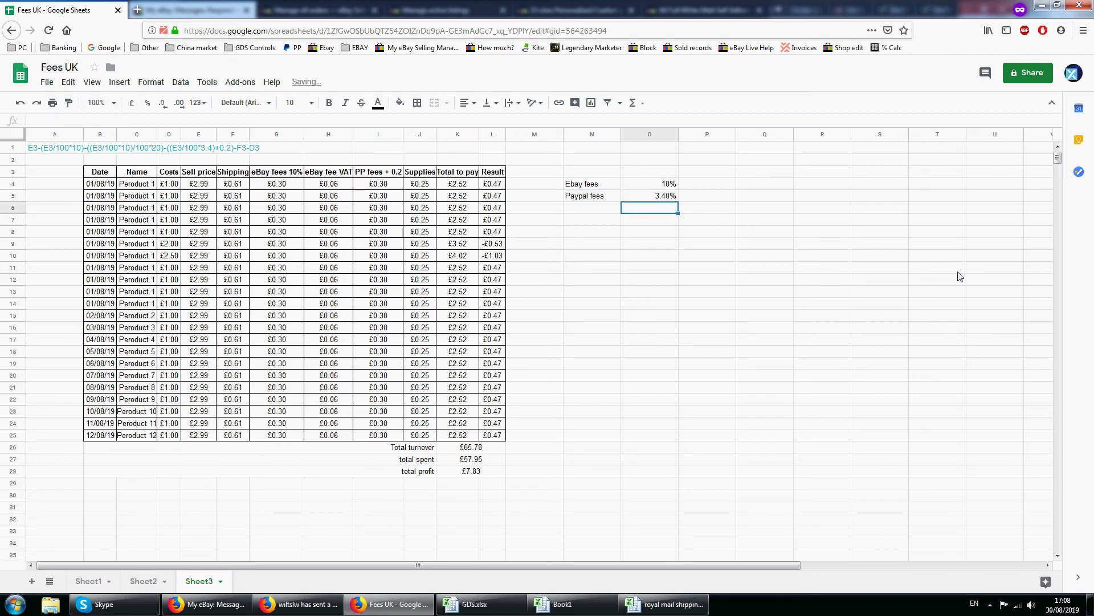
Label P4 "VAT on fees" and enter 20% in Q4 beside it
key("Right")
key("Up")
key("Up")
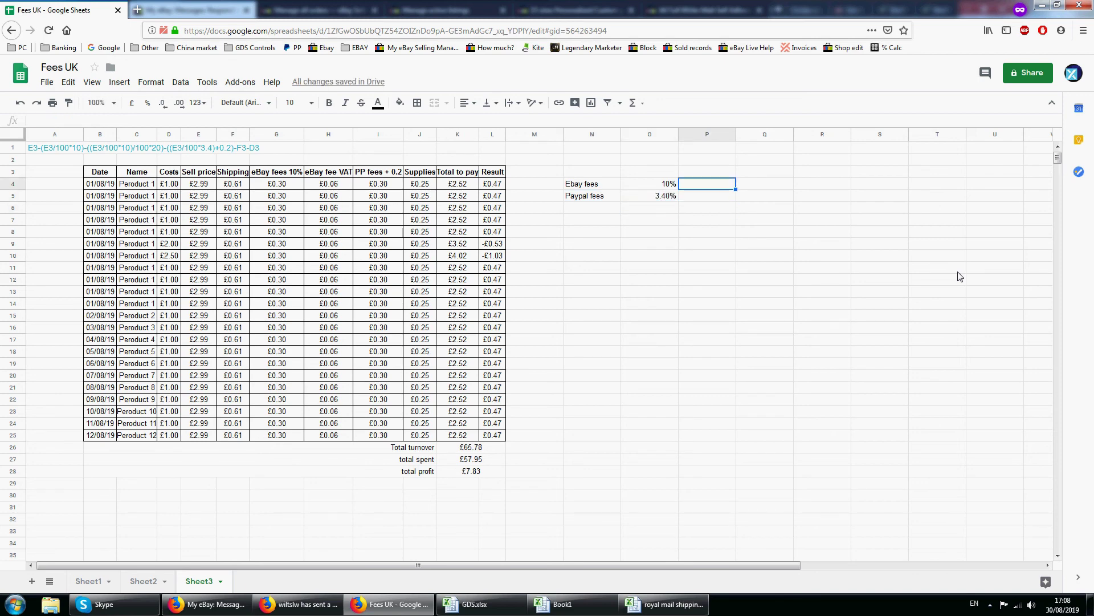
key("Up")
key("Down")
type("VAT on fees")
key("Tab")
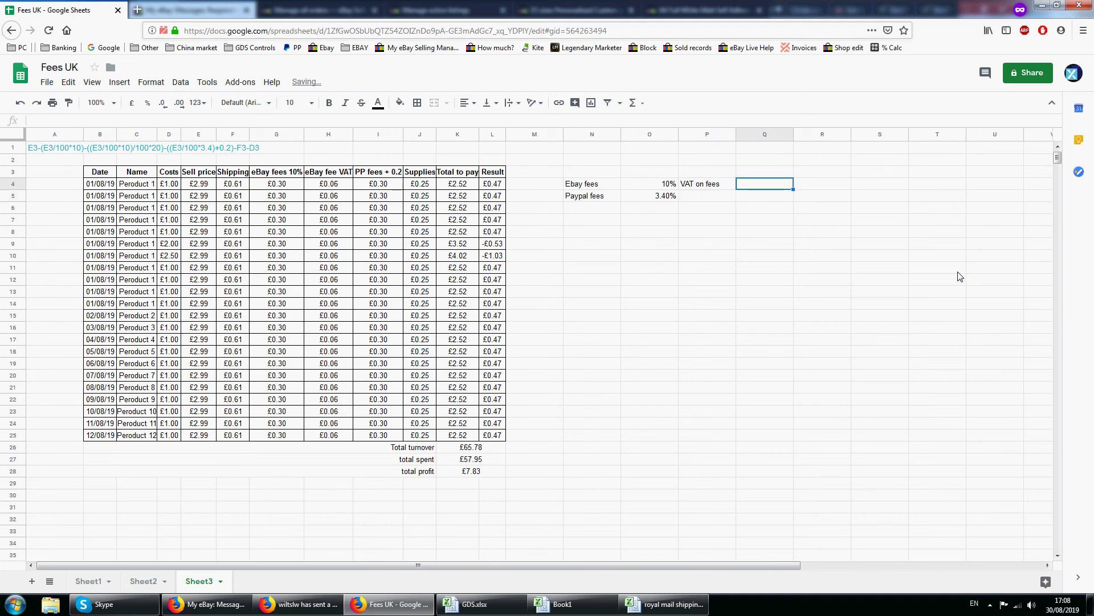
type("20%")
key("Return")
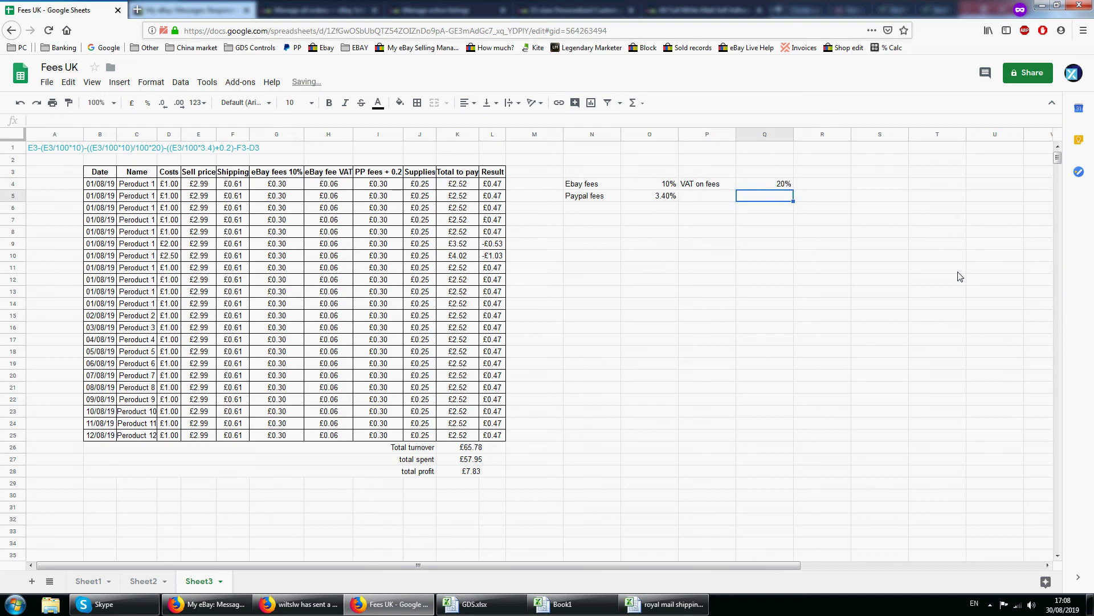
Label P5 "Paypl transaction fee" and enter 0.2 in Q5 beside it
key("Up")
key("Down")
key("Left")
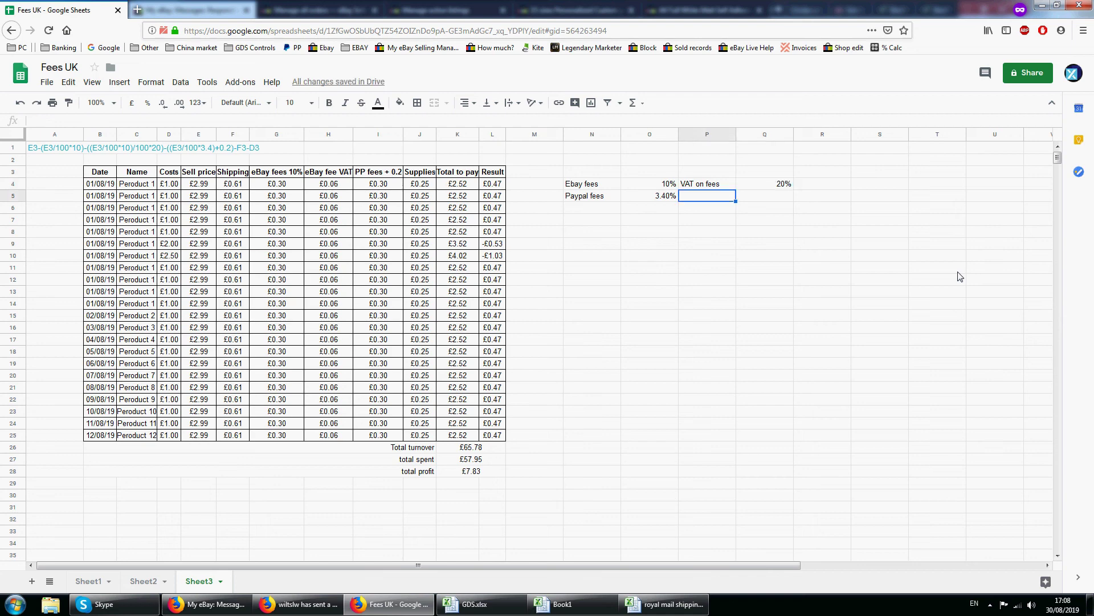
type("Paypl transfa")
key("BackSpace")
key("BackSpace")
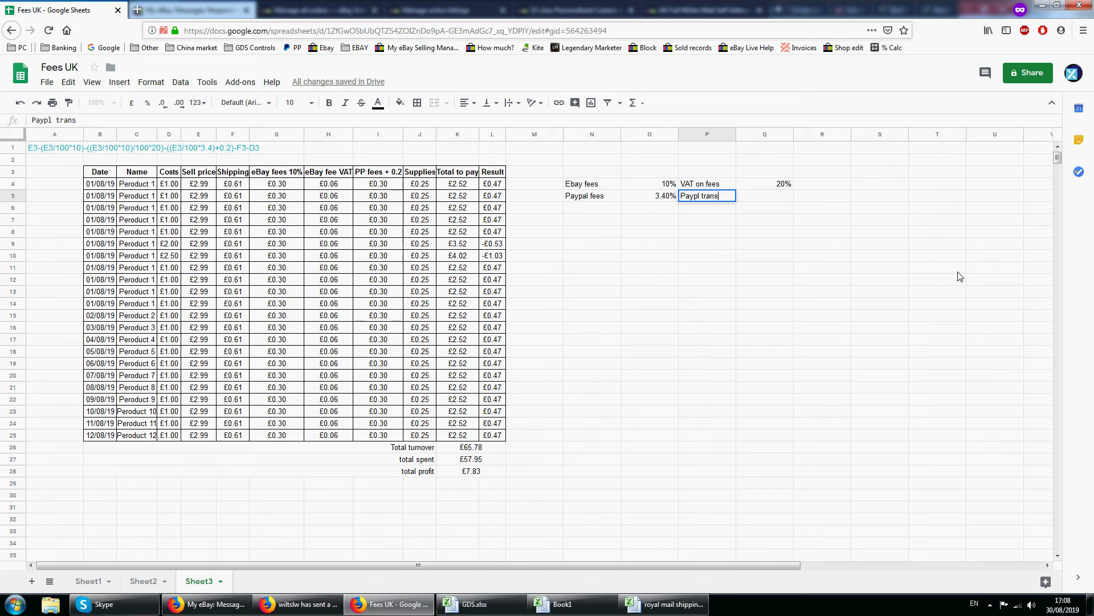
type("action fee")
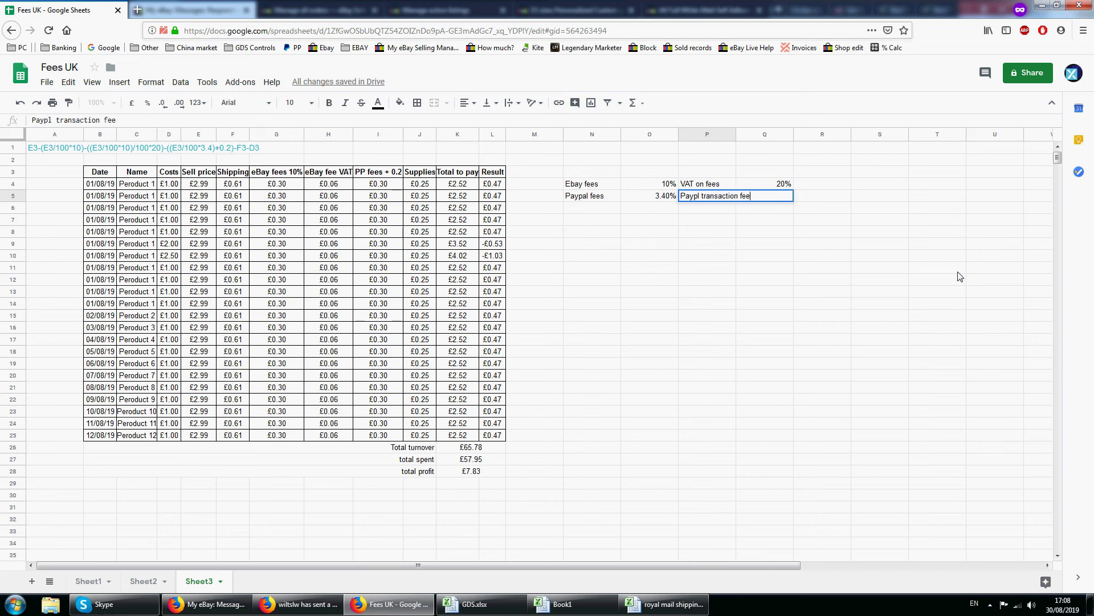
key("Return")
key("Up")
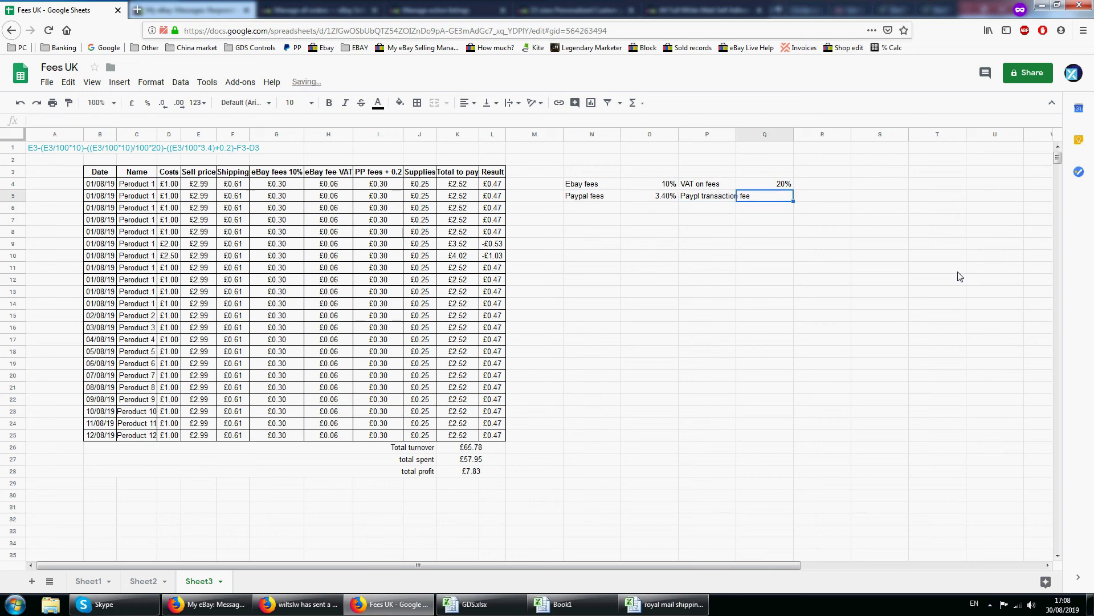
type("02.")
key("BackSpace")
key("BackSpace")
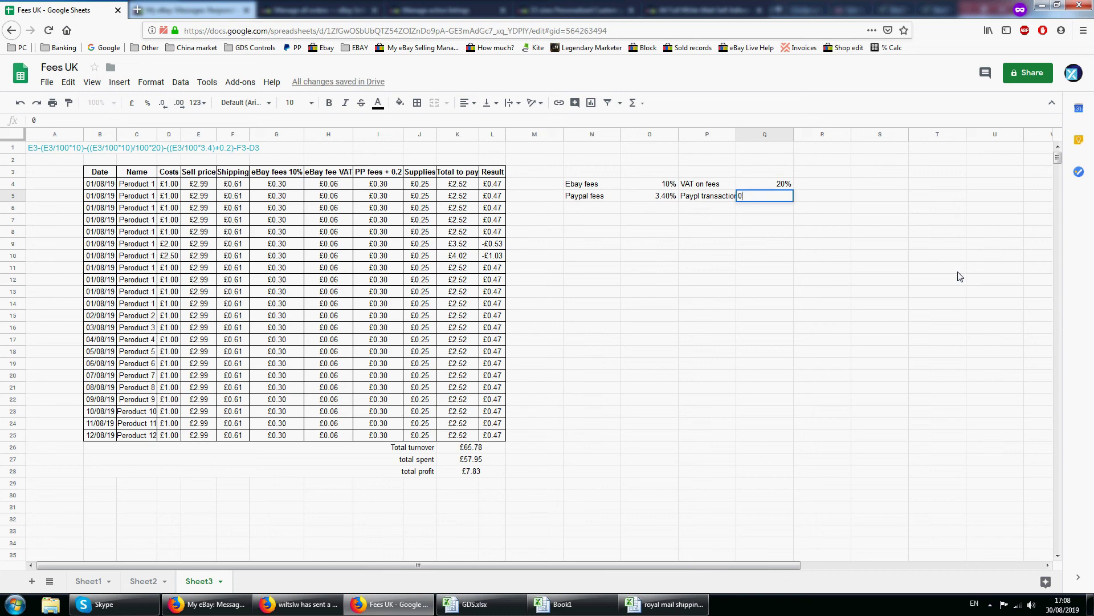
type(".2")
key("Return")
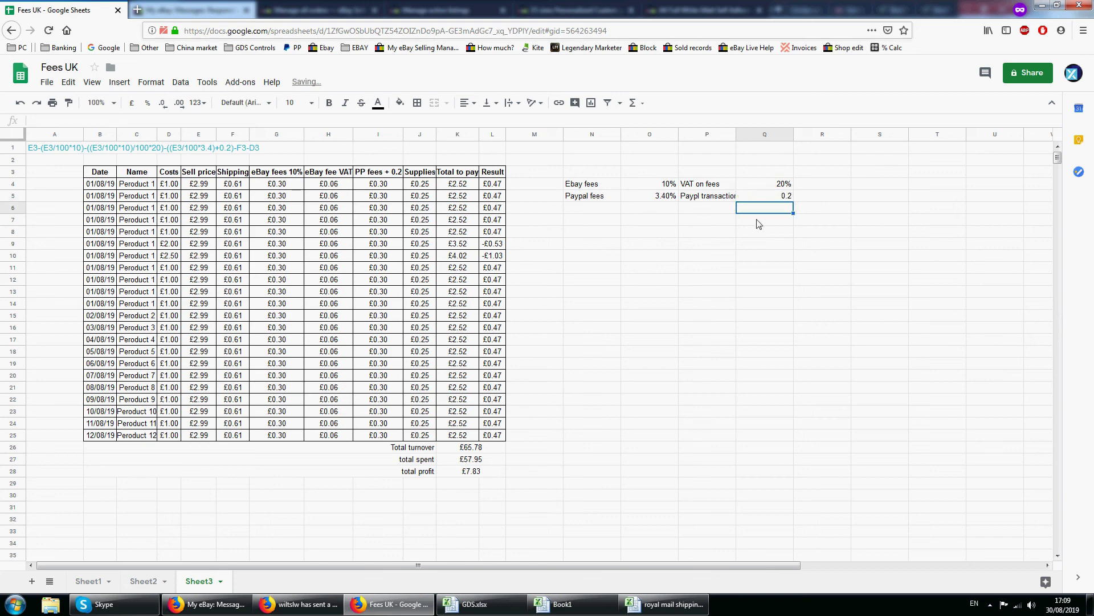
Widen column P to fit the full transaction fee label
left_click(732, 135)
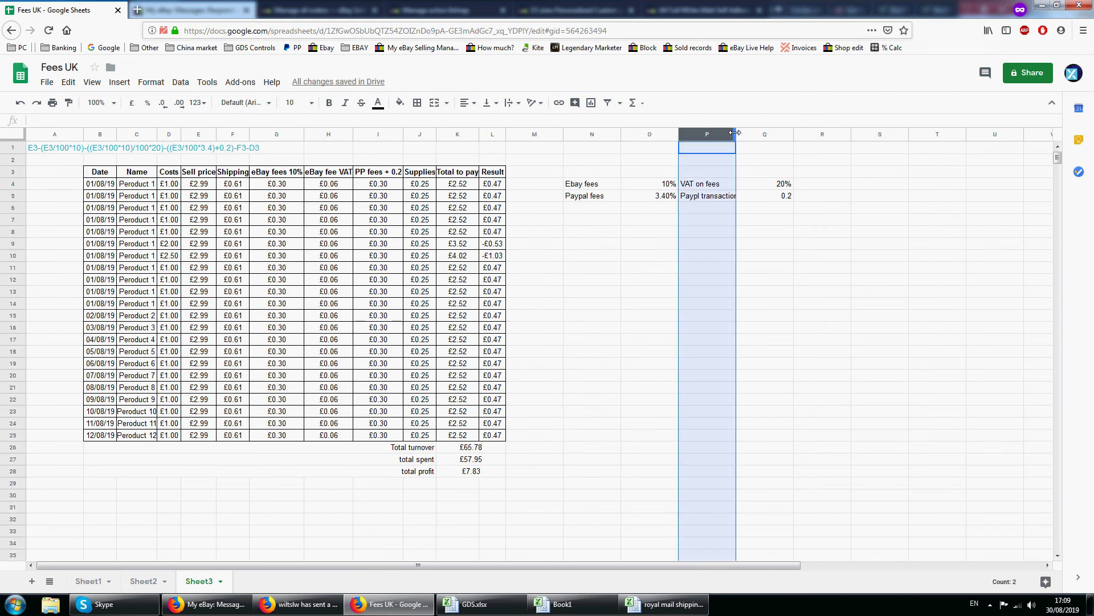
left_click_drag(735, 134, 753, 135)
left_click(744, 239)
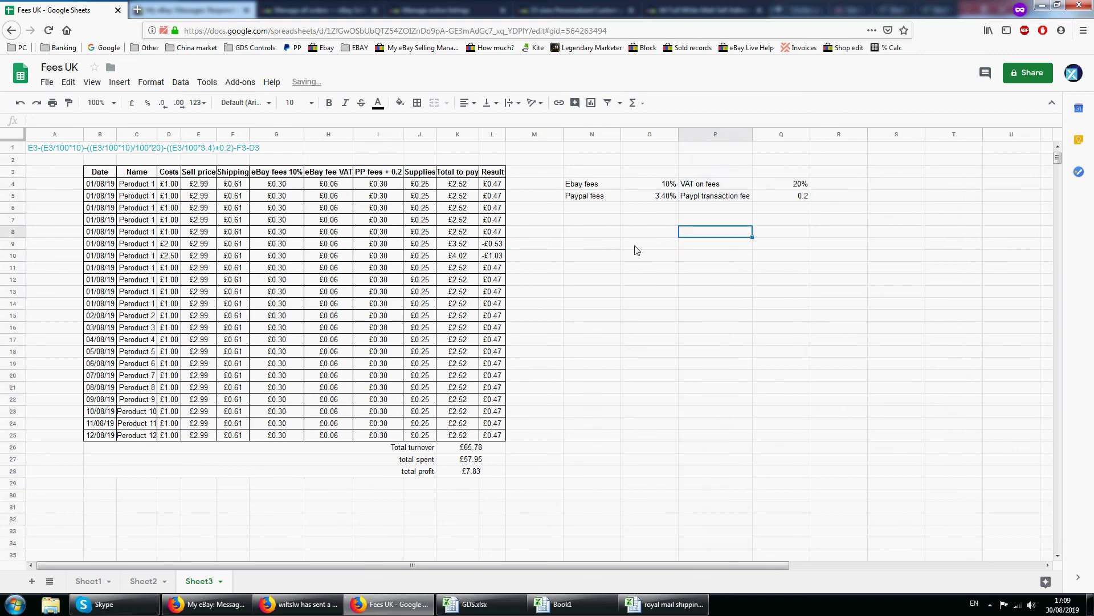